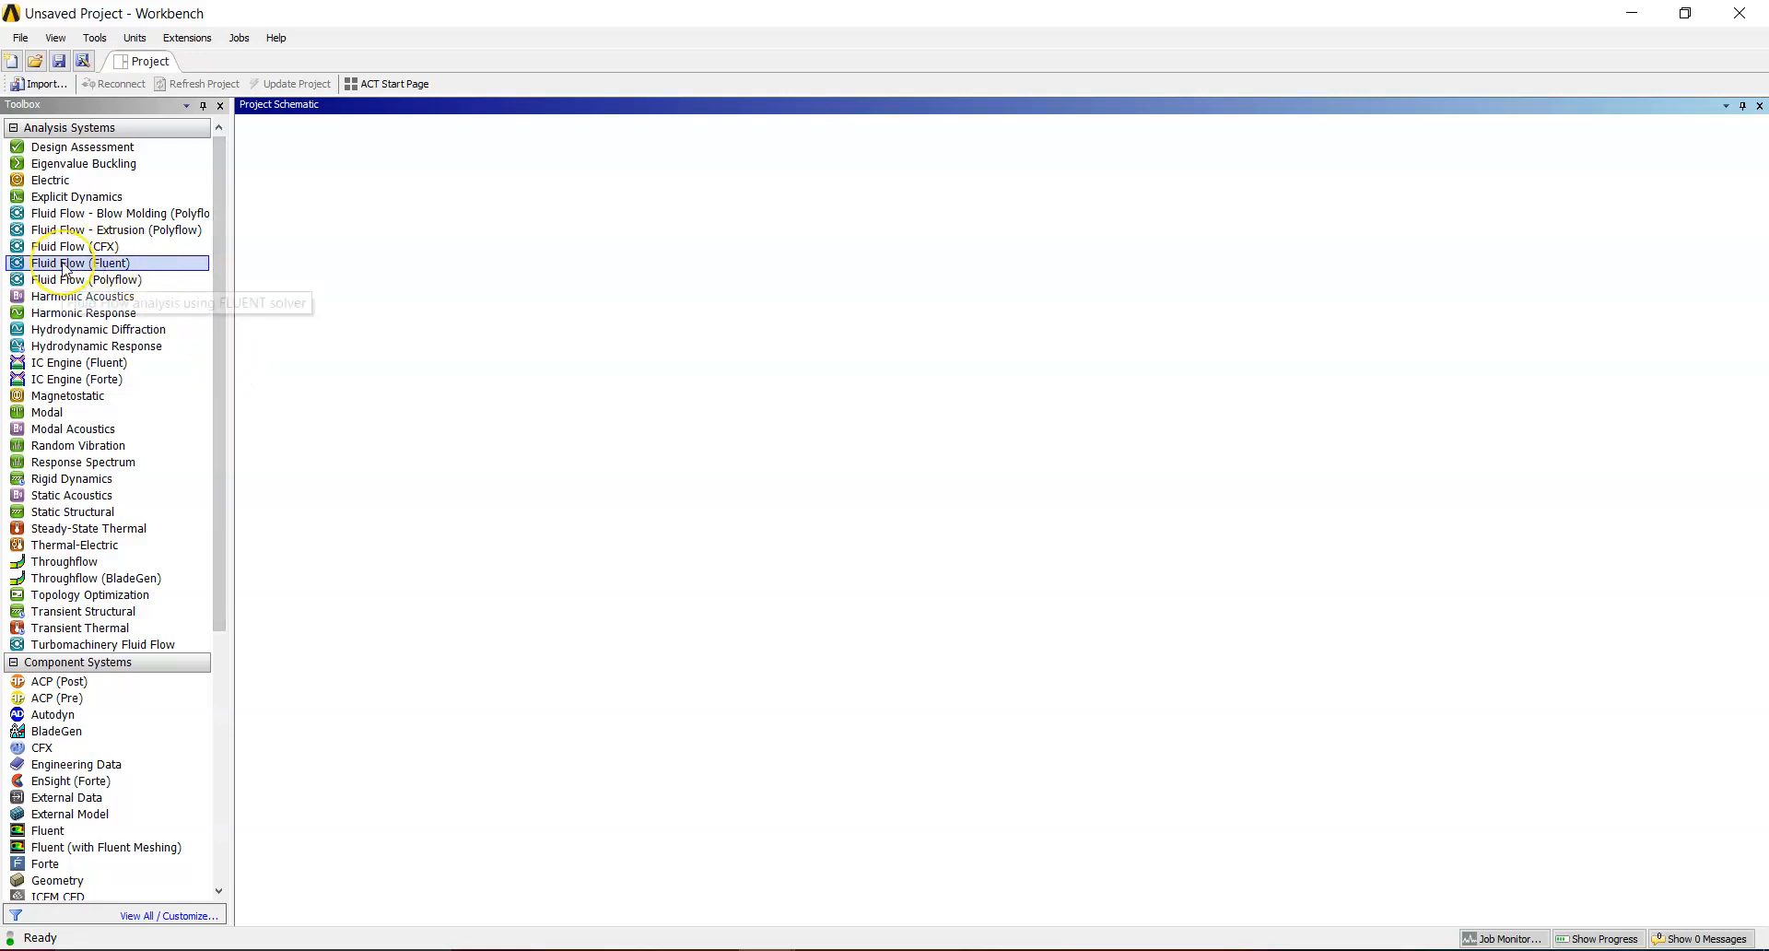
- Add a Fluid Flow (Fluent) analysis system to the project schematic and name it base
{"action": "left_click_drag", "start_coordinate": [65, 269], "coordinate": [321, 203]}
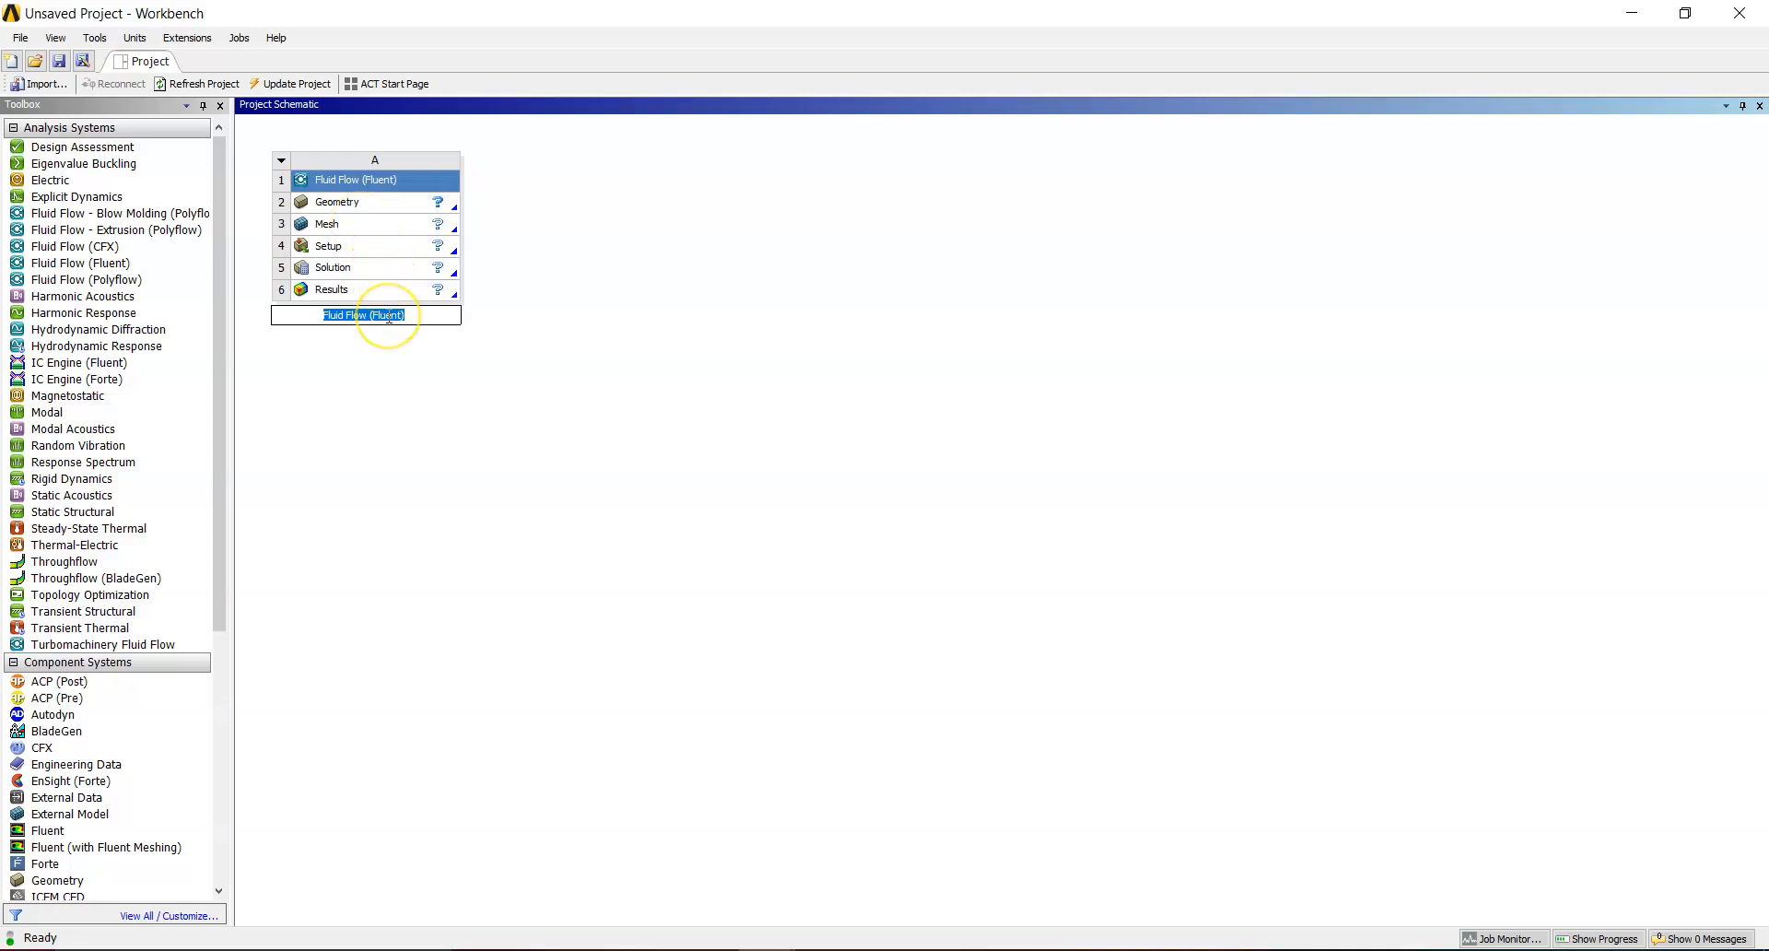
{"action": "left_click", "coordinate": [554, 360]}
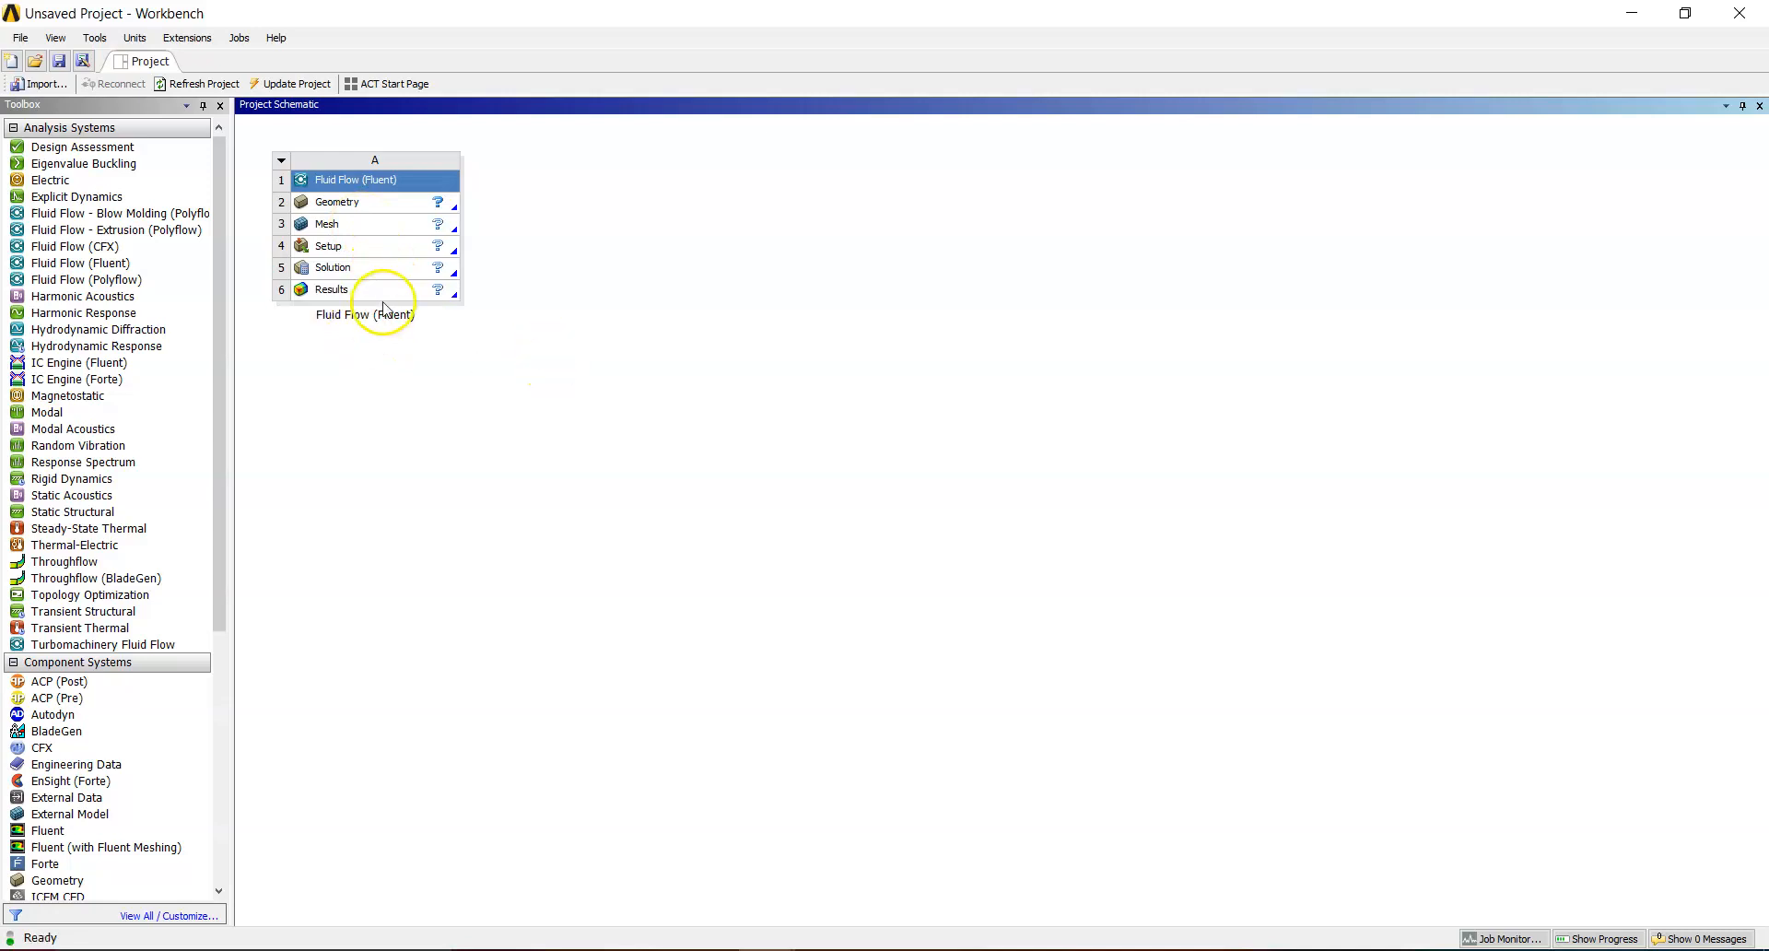
{"action": "left_click", "coordinate": [382, 313]}
{"action": "type", "text": "base"}
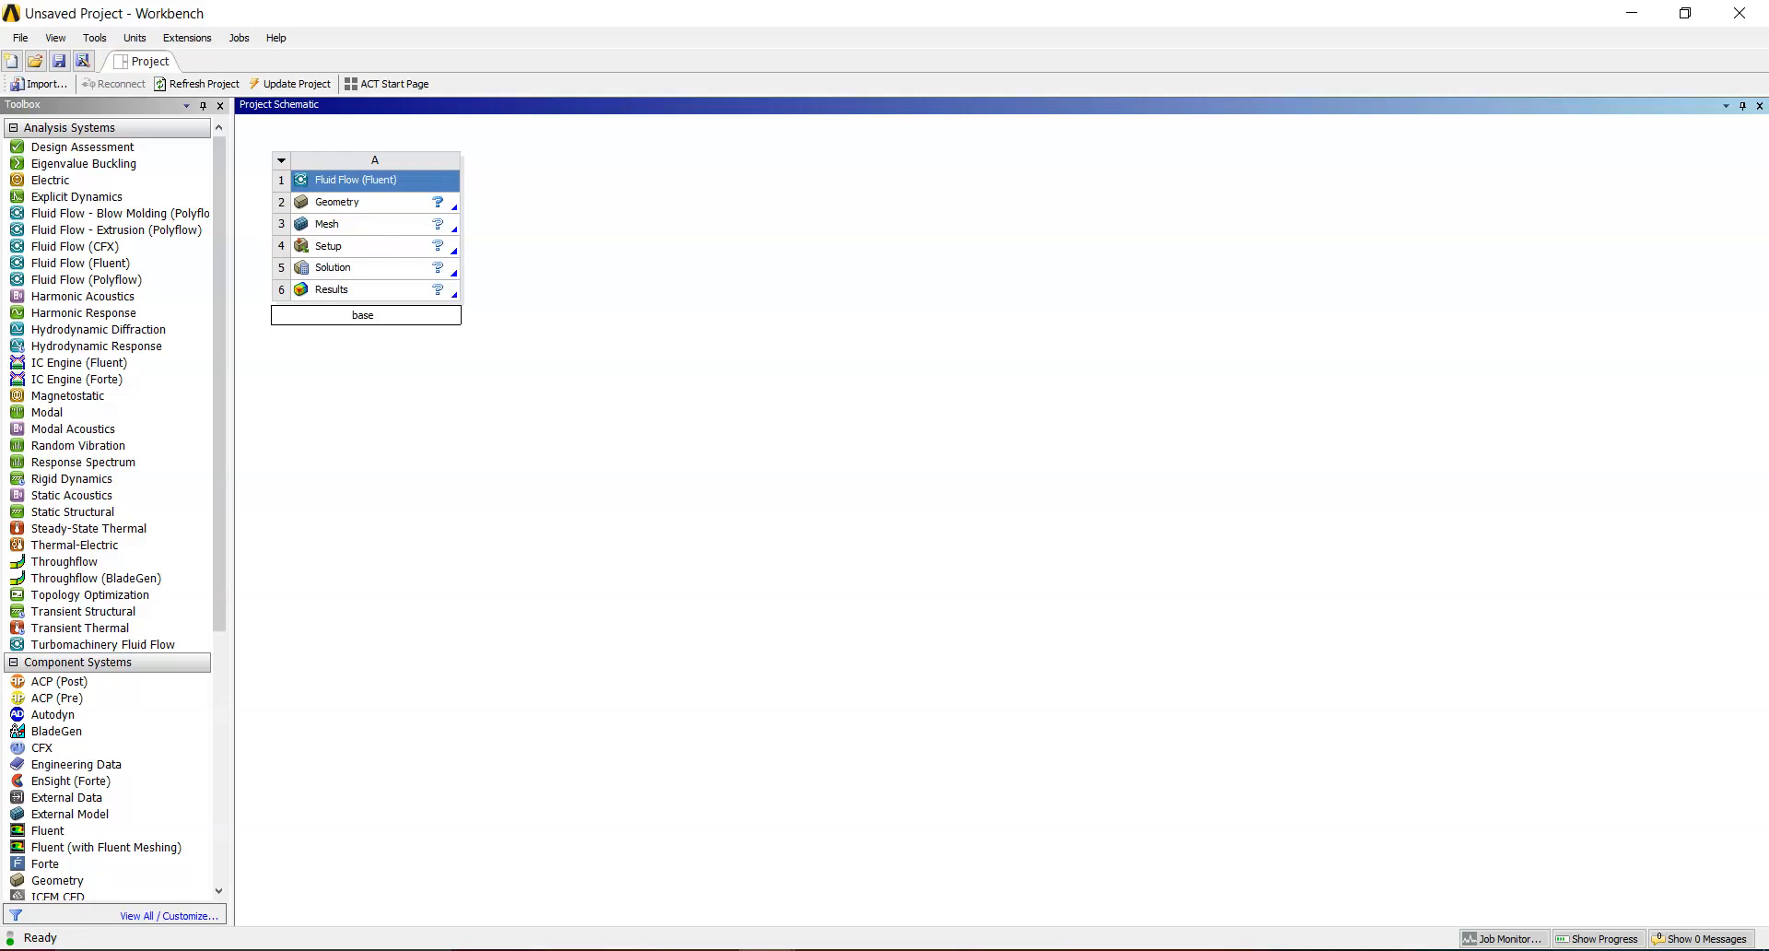
{"action": "left_click", "coordinate": [525, 424]}
- Open the system's geometry in DesignModeler and import base.x_t from the AHMED BODY TUTORIAL folder, generating the import
{"action": "left_click", "coordinate": [358, 204]}
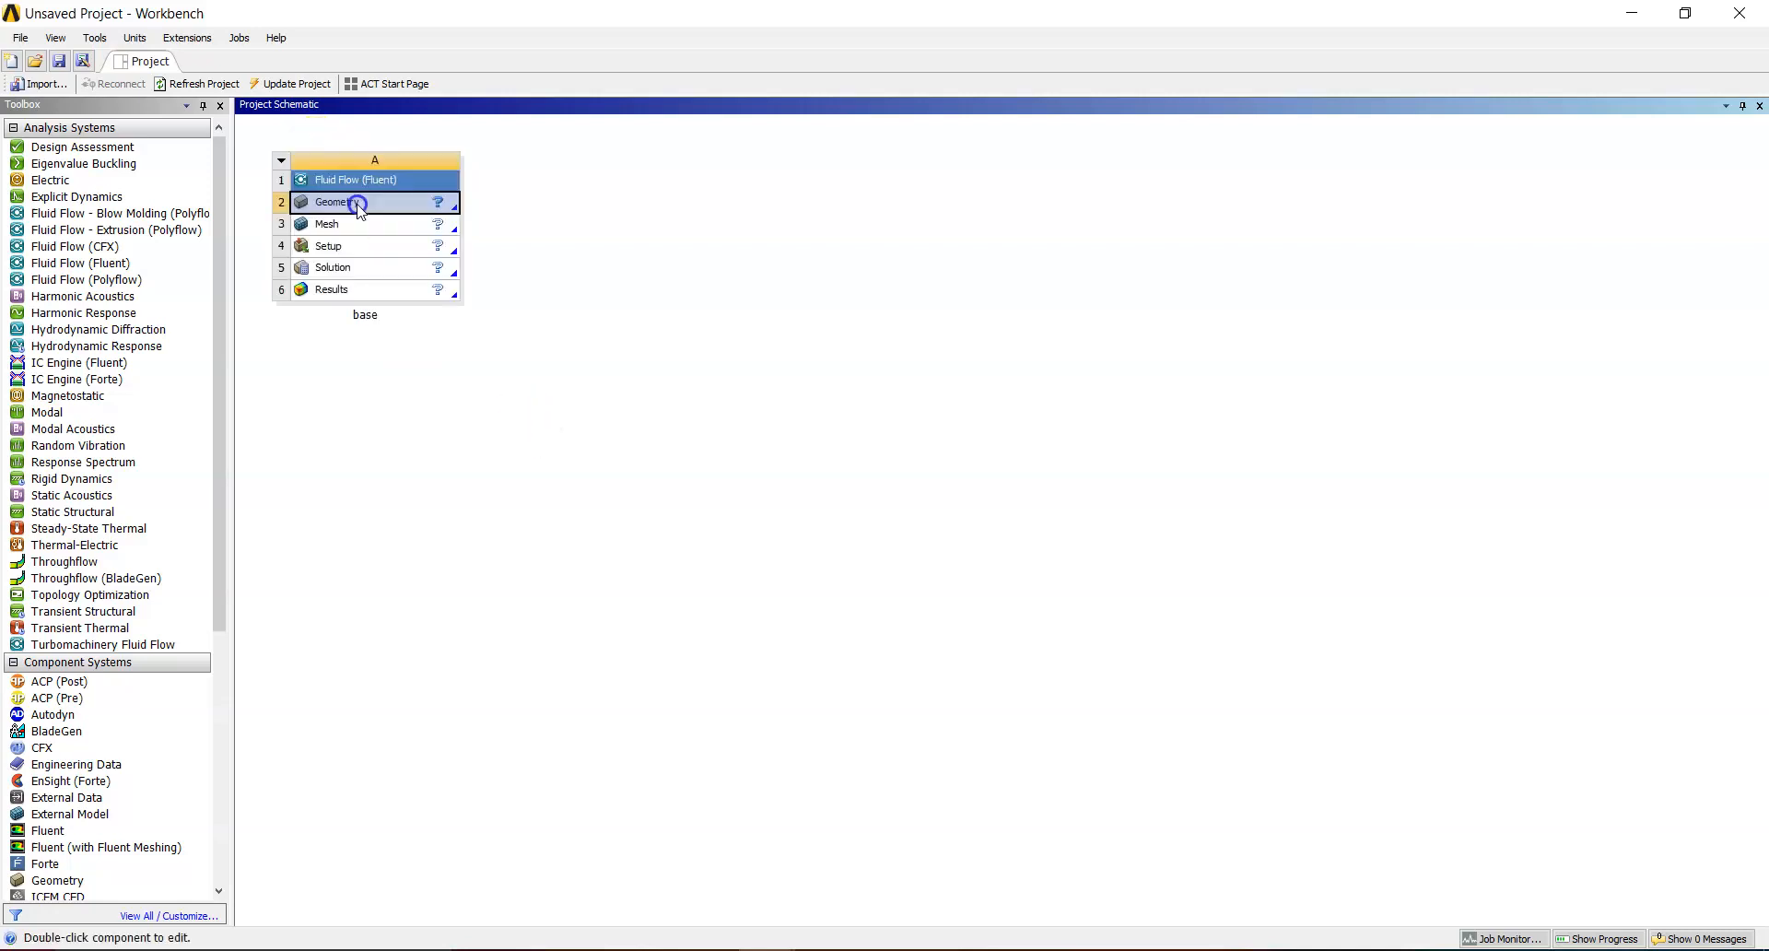
{"action": "double_click", "coordinate": [357, 204]}
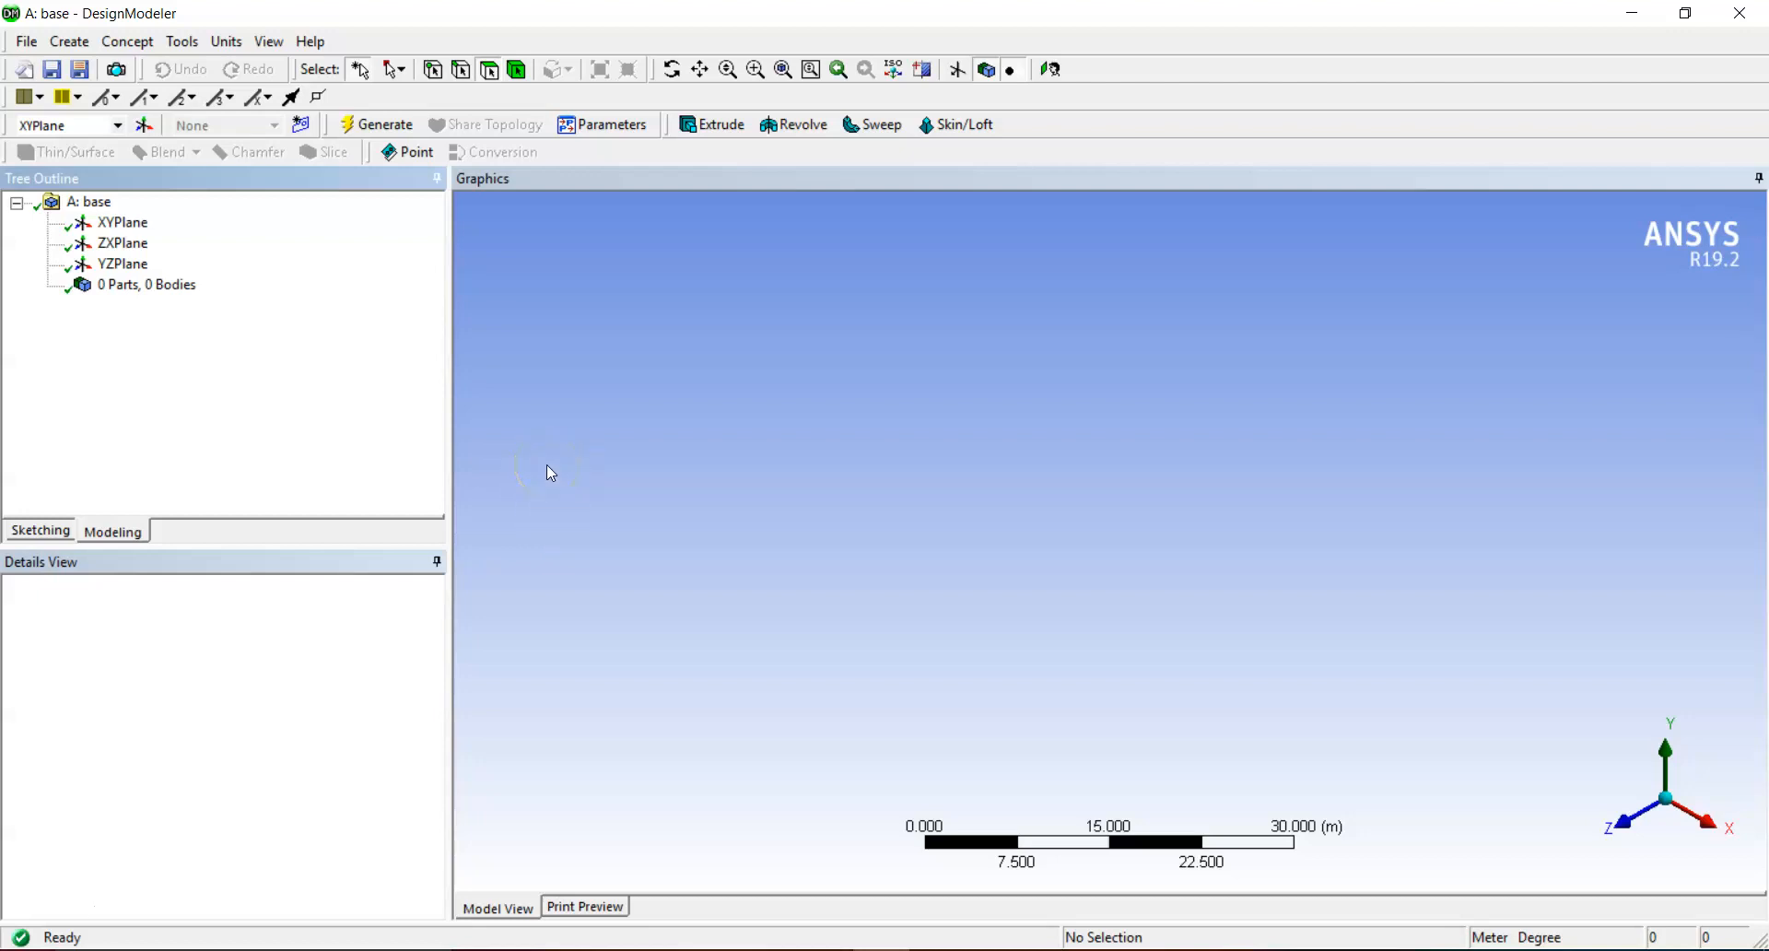
{"action": "left_click", "coordinate": [35, 47]}
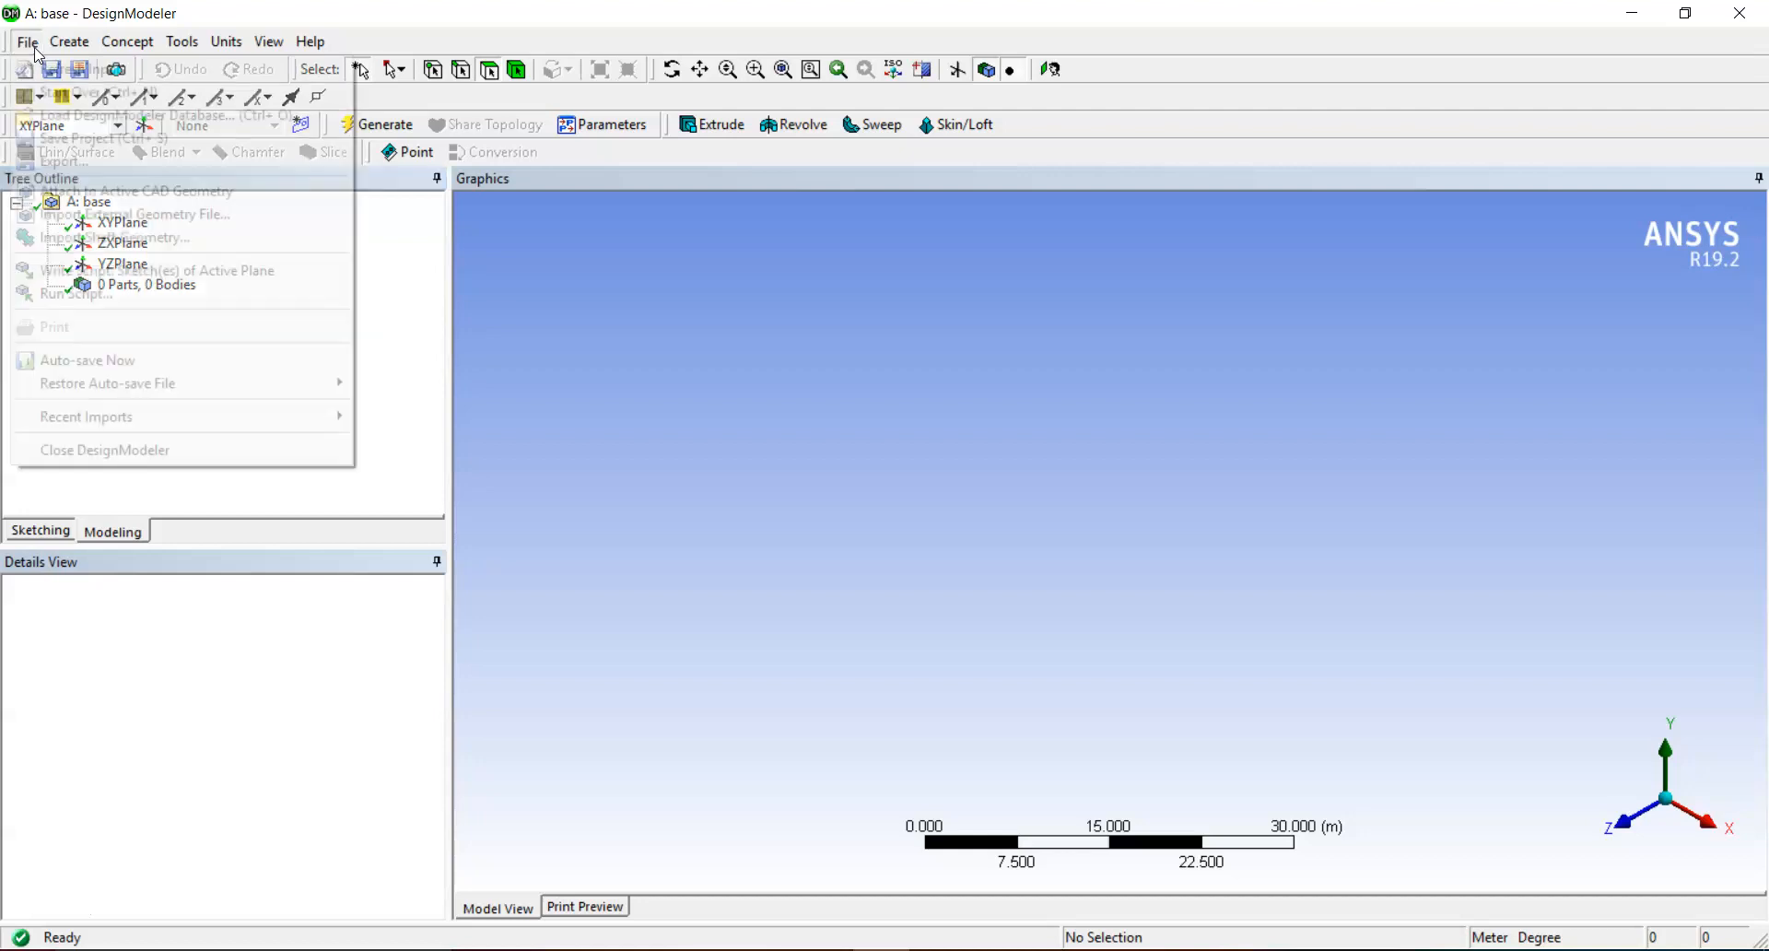
{"action": "left_click", "coordinate": [127, 218]}
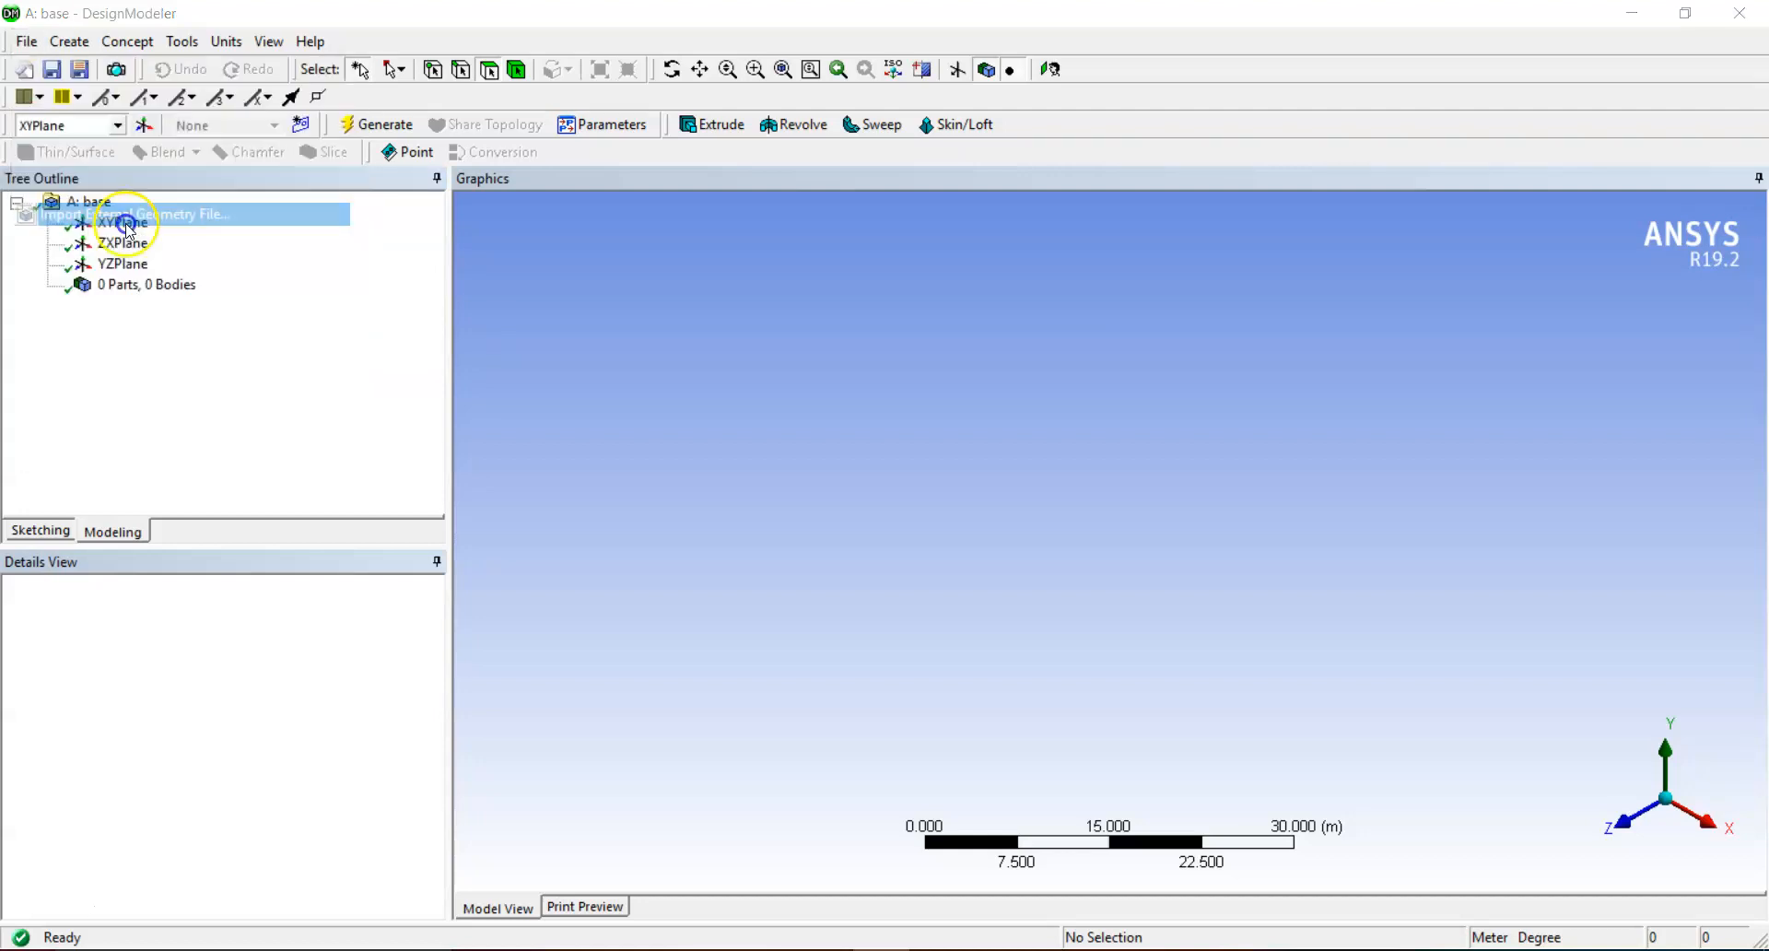
{"action": "left_click", "coordinate": [1005, 288]}
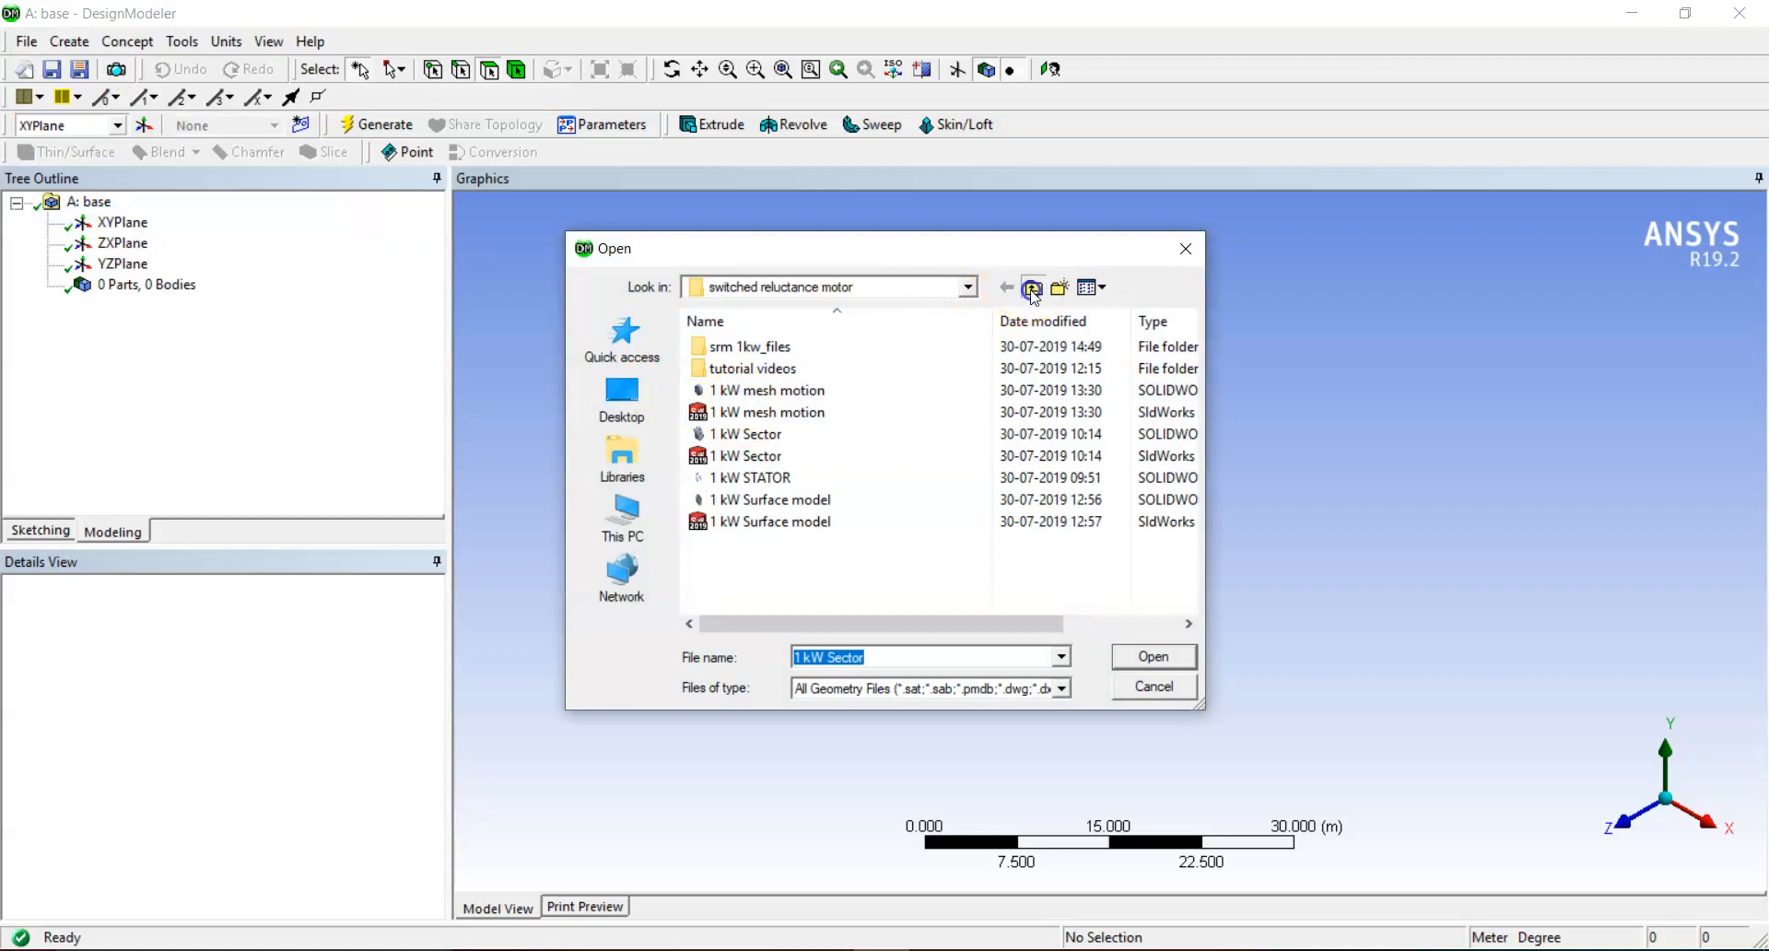
{"action": "left_click", "coordinate": [841, 368]}
{"action": "double_click", "coordinate": [841, 369]}
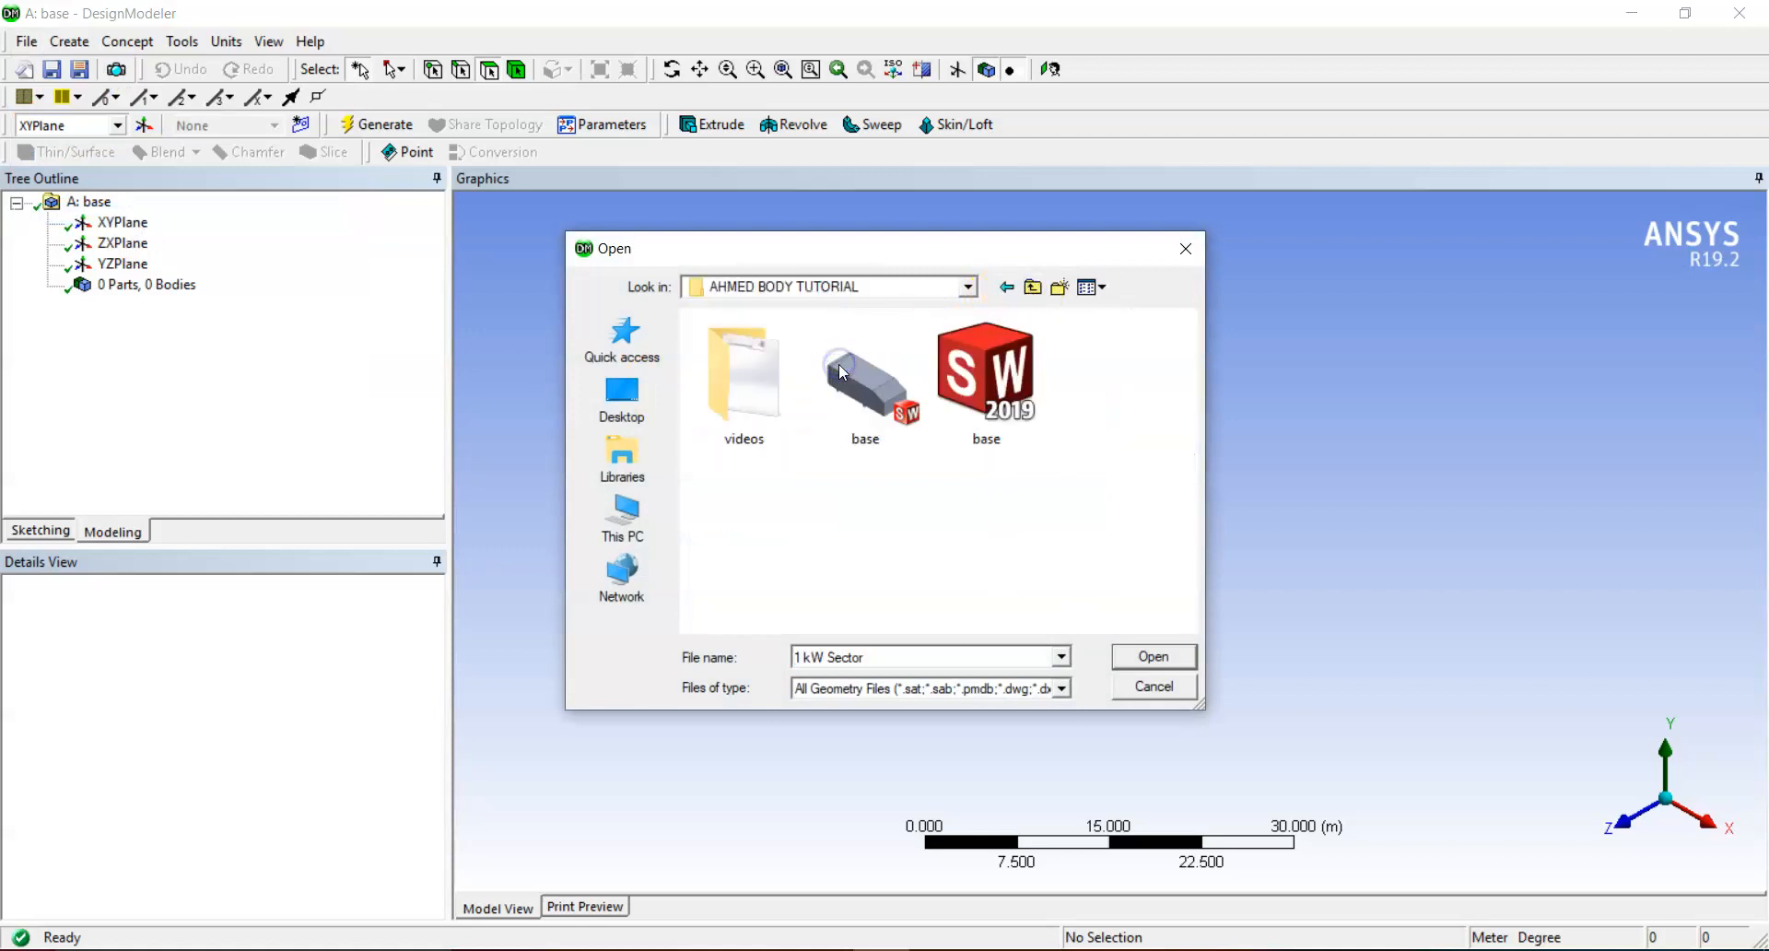
{"action": "left_click", "coordinate": [1011, 440]}
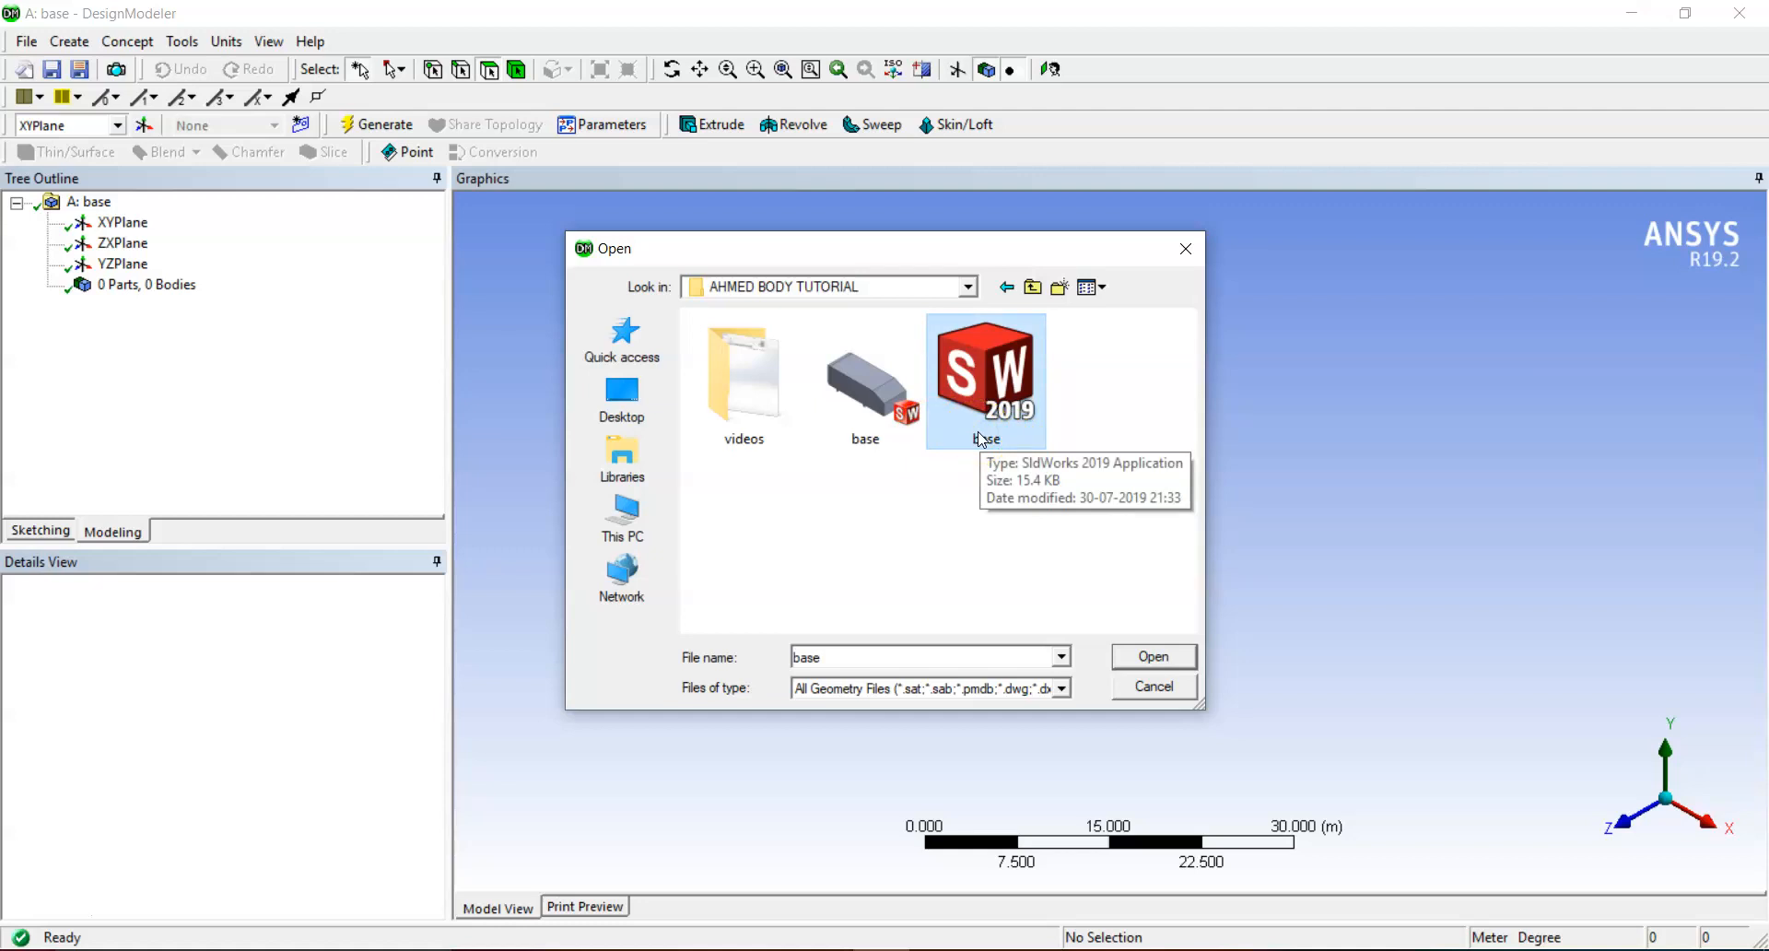
{"action": "left_click", "coordinate": [1155, 654]}
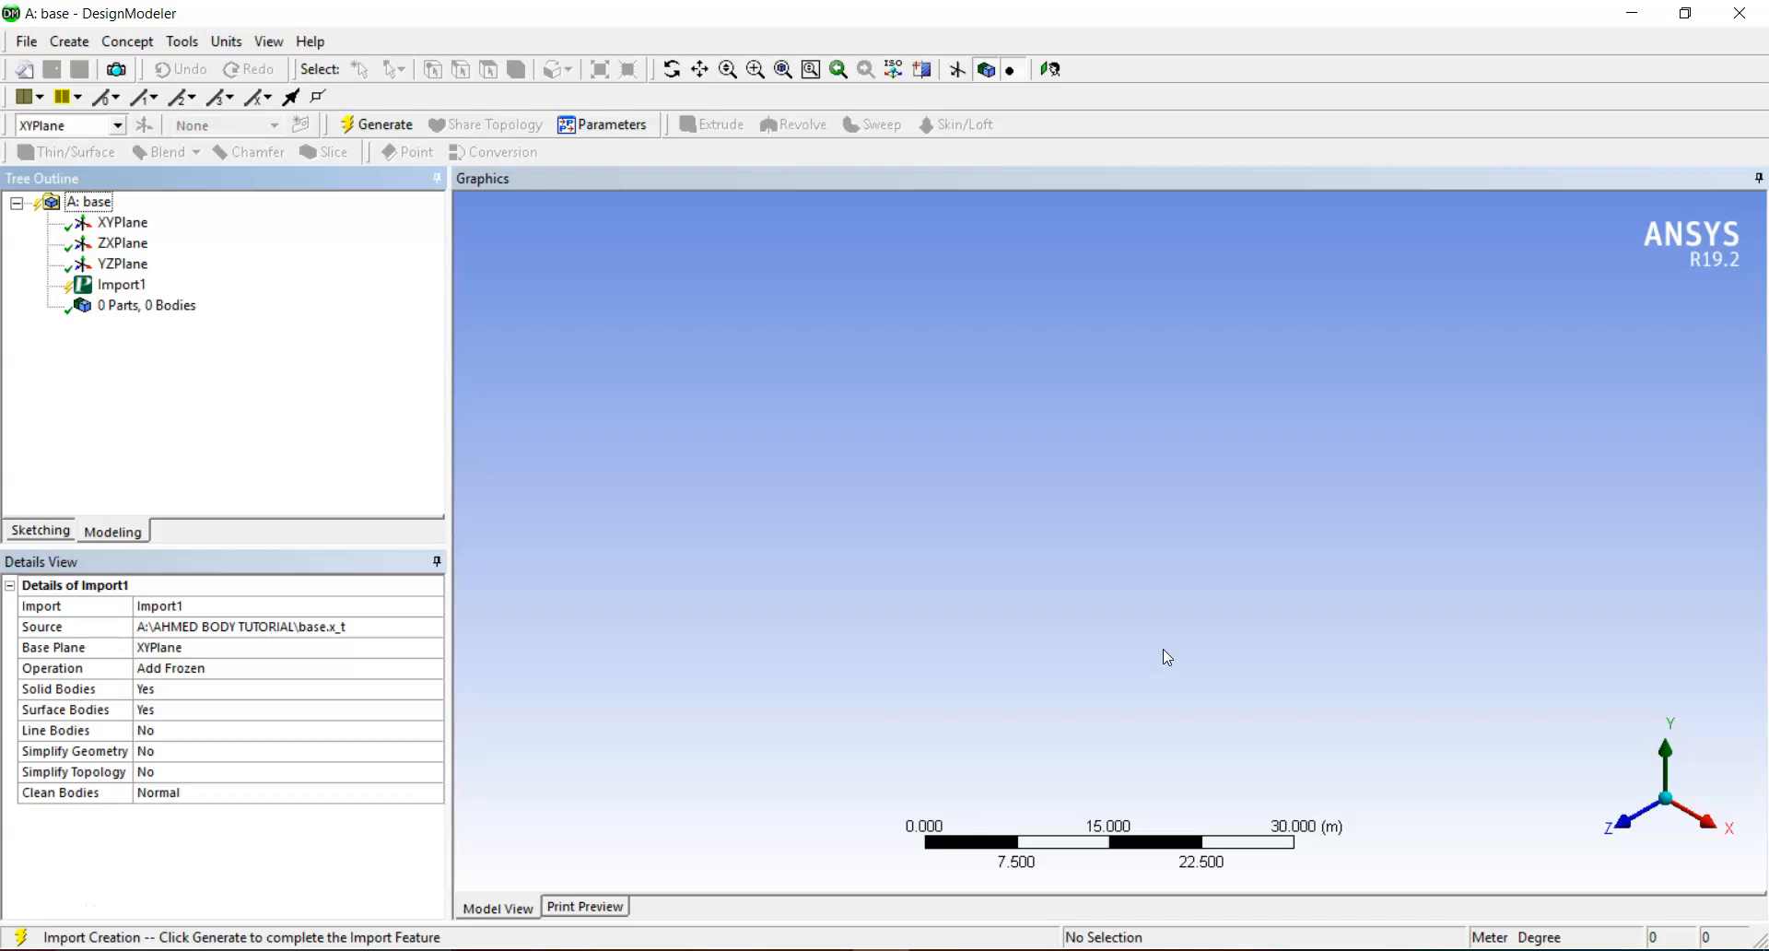
{"action": "left_click", "coordinate": [1078, 703]}
{"action": "left_click", "coordinate": [387, 126]}
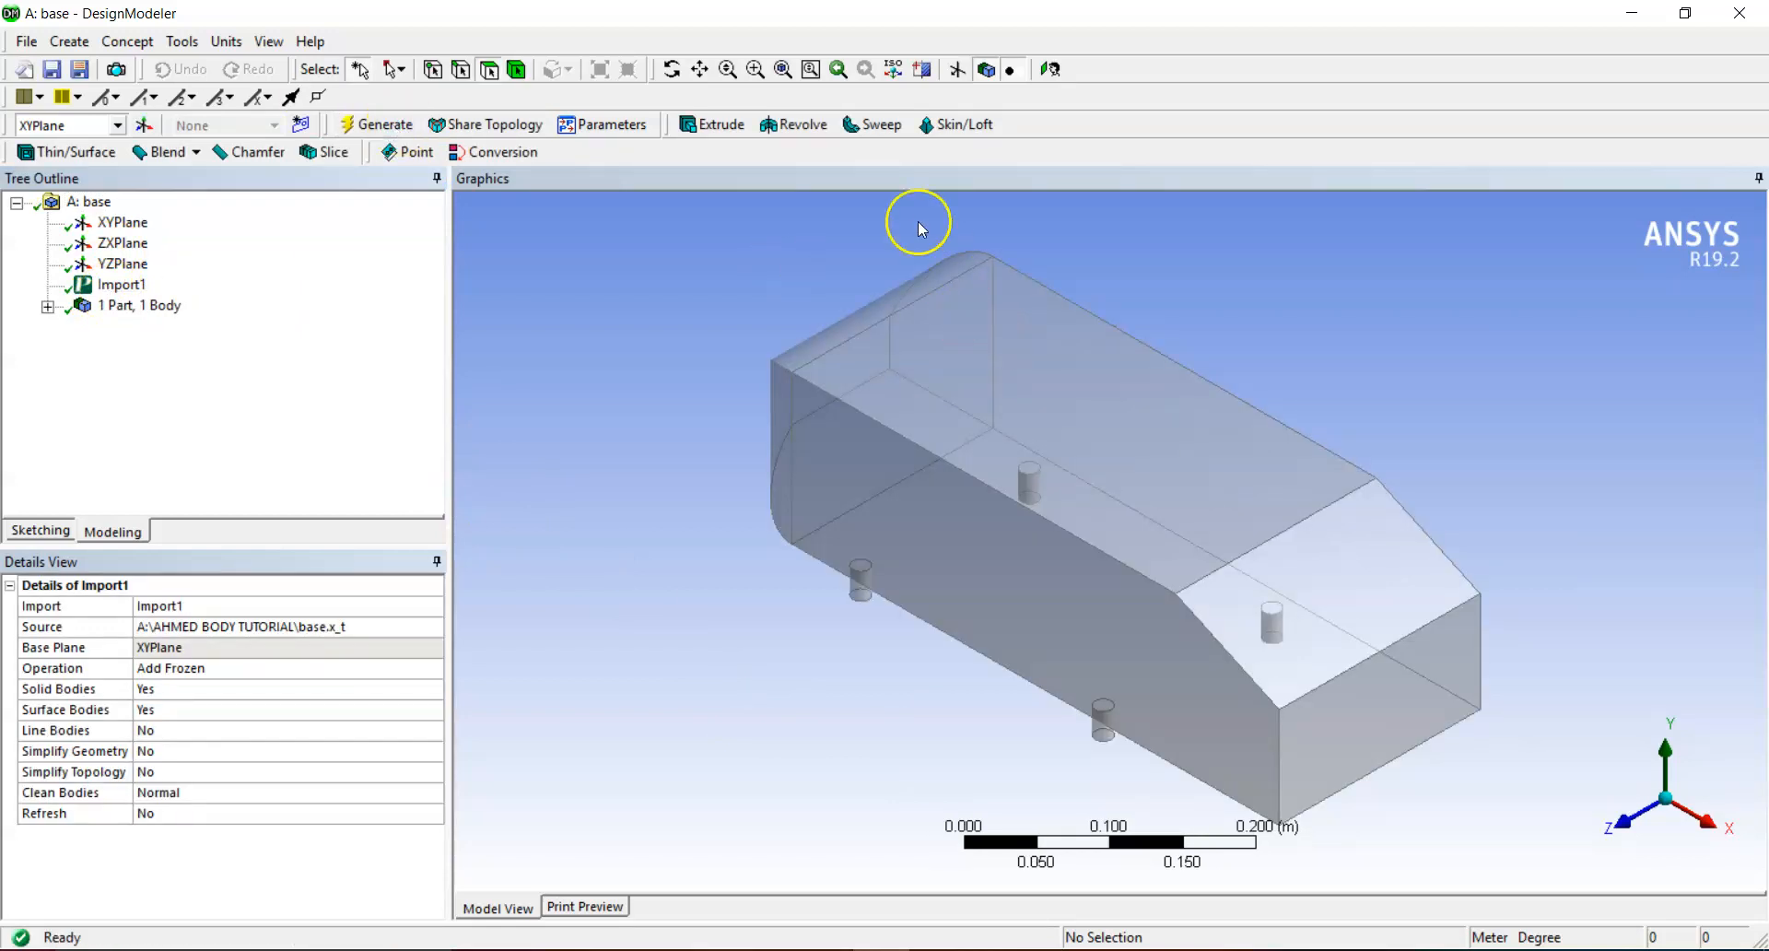
- Create a new sketch on the XYPlane and view it square to the plane
{"action": "left_click", "coordinate": [730, 72]}
{"action": "left_click_drag", "start_coordinate": [762, 241], "coordinate": [737, 443]}
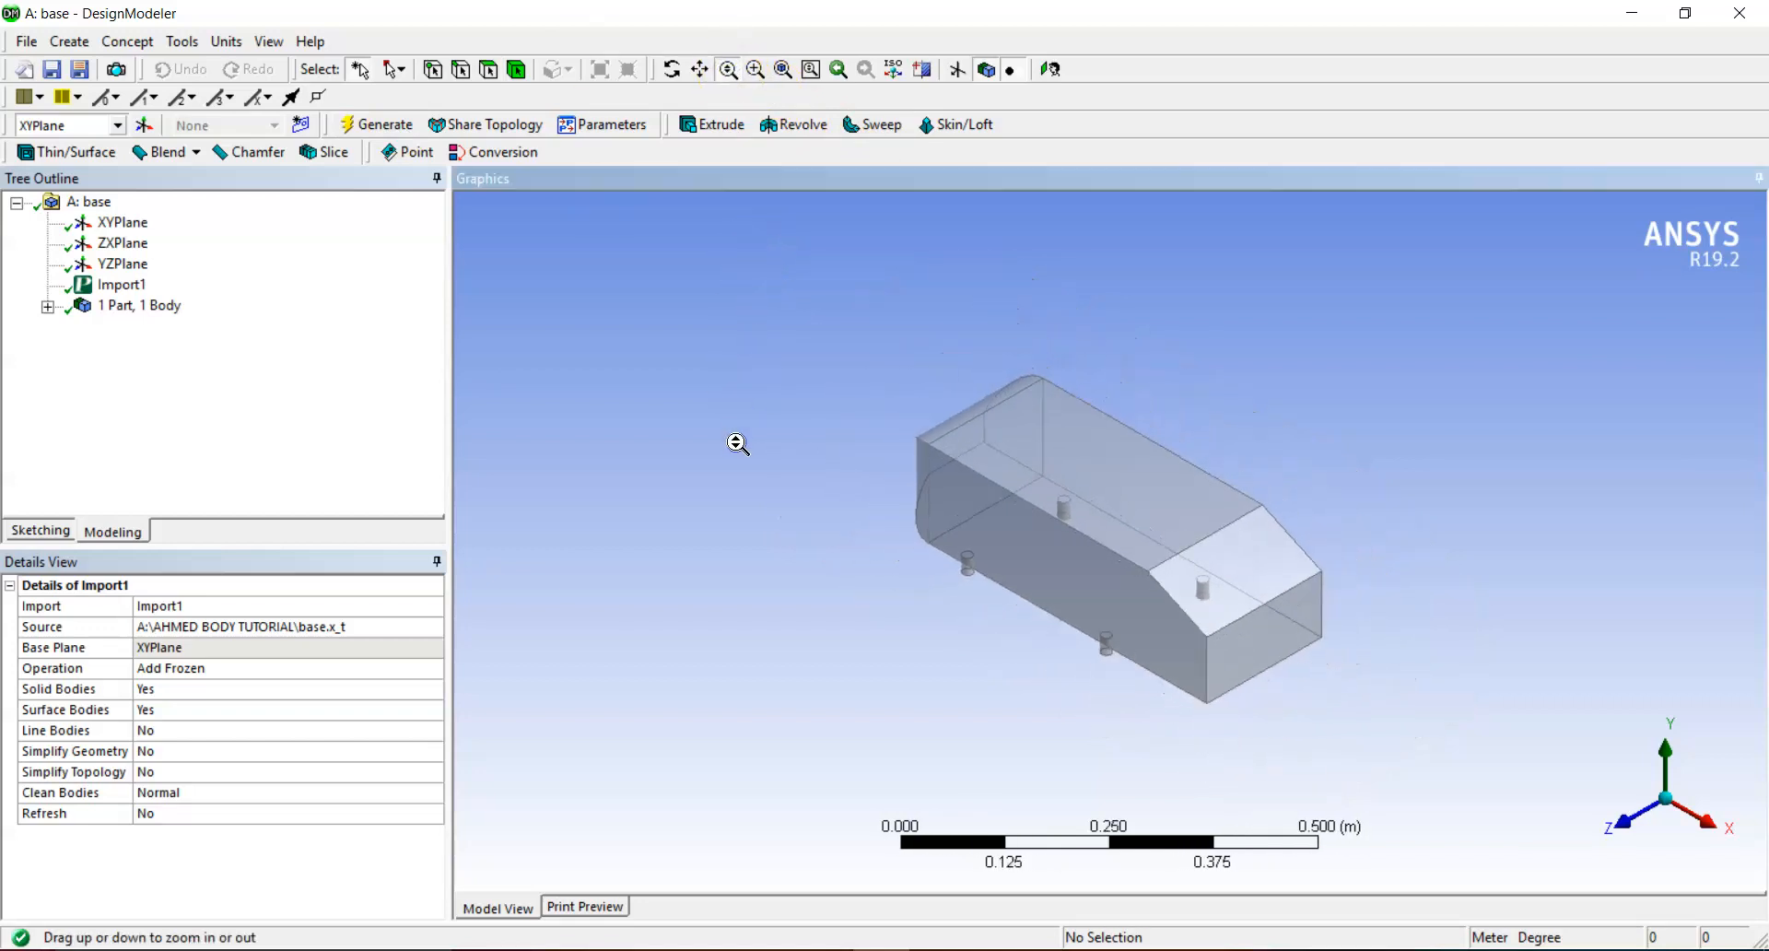
{"action": "left_click", "coordinate": [728, 69]}
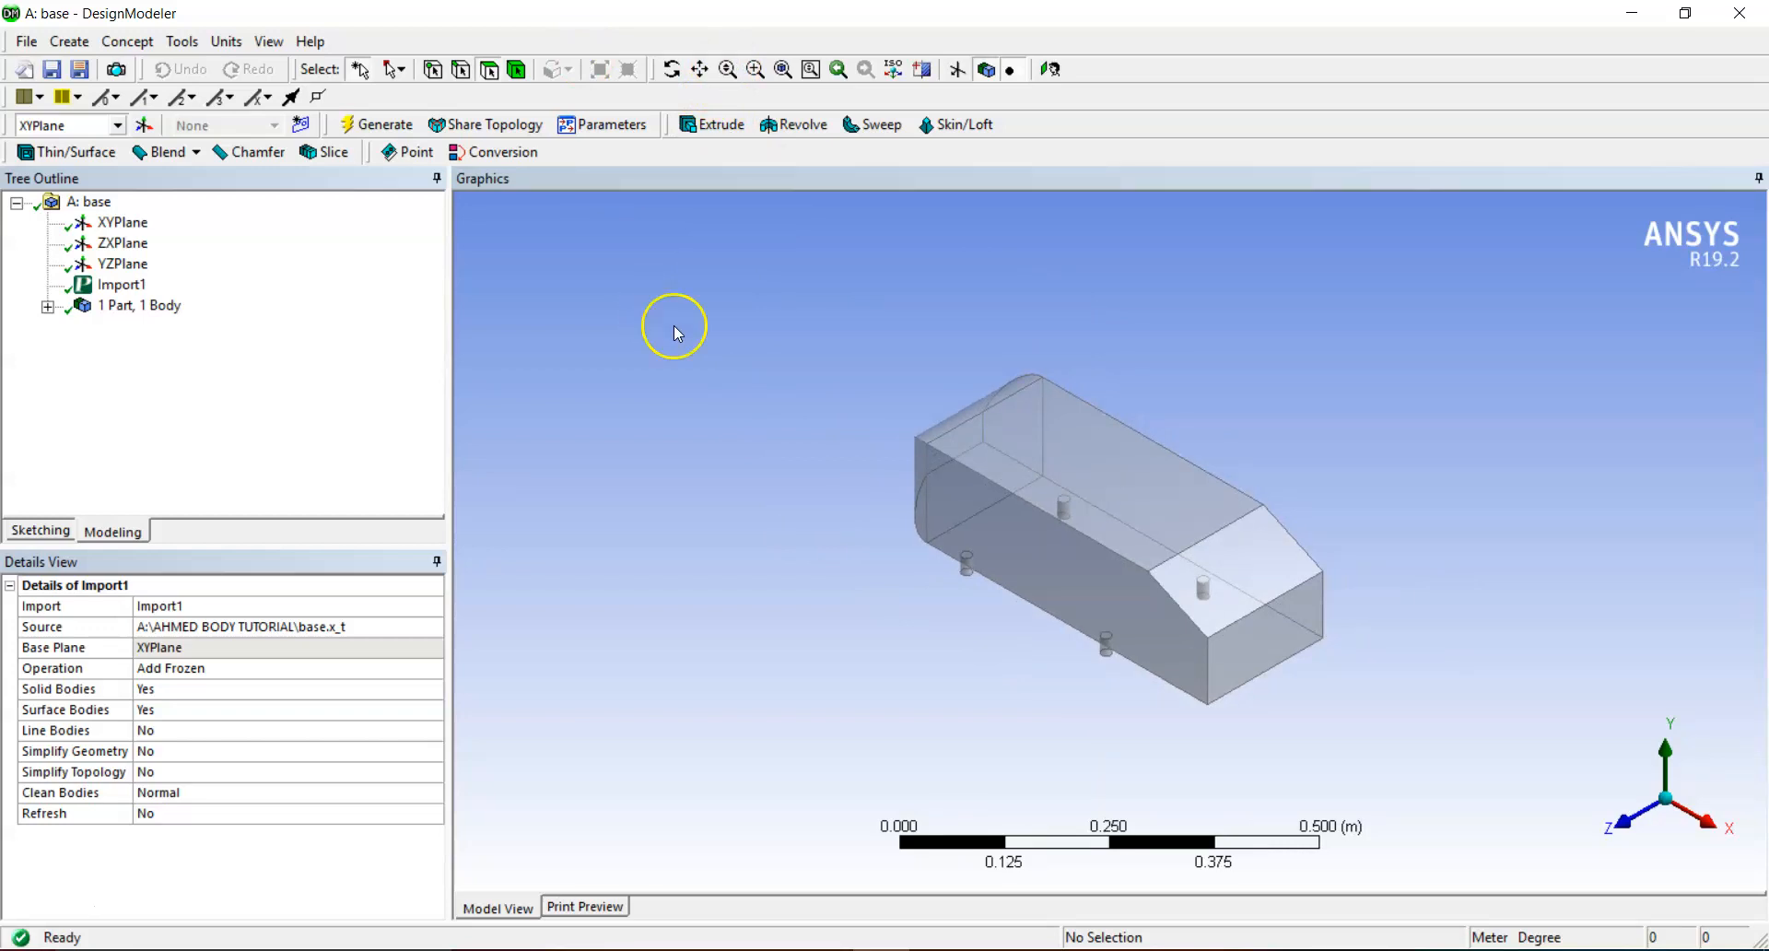
{"action": "left_click", "coordinate": [111, 225]}
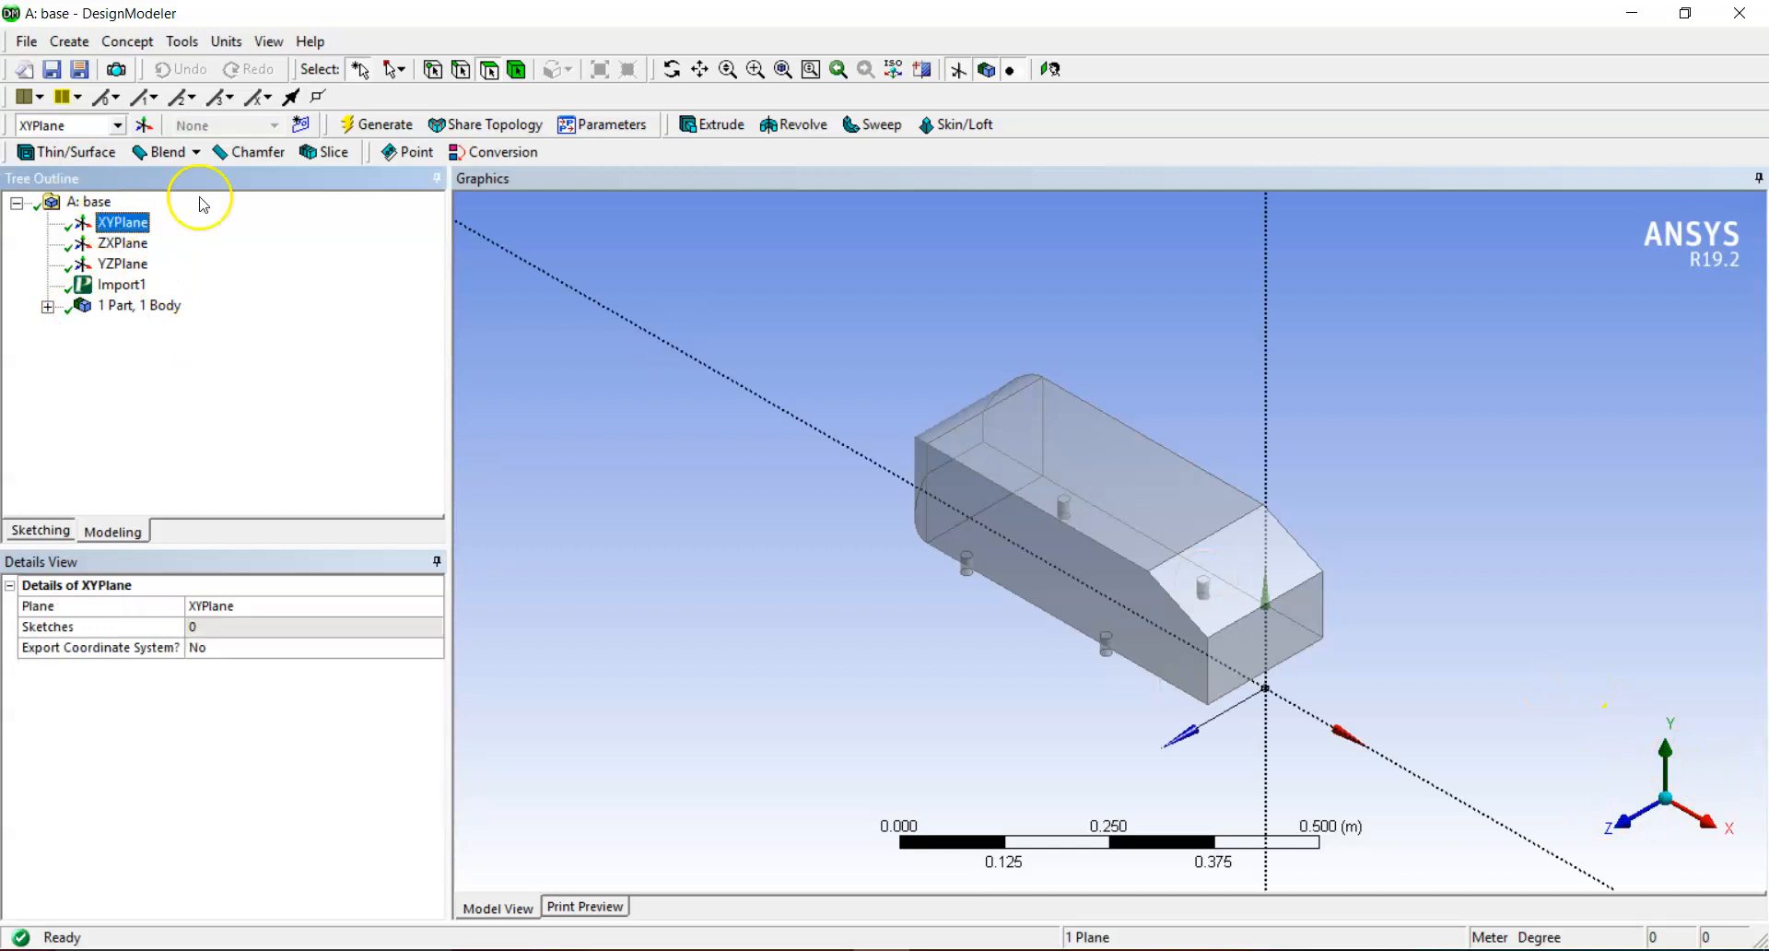
{"action": "left_click", "coordinate": [301, 126]}
{"action": "left_click", "coordinate": [1619, 823]}
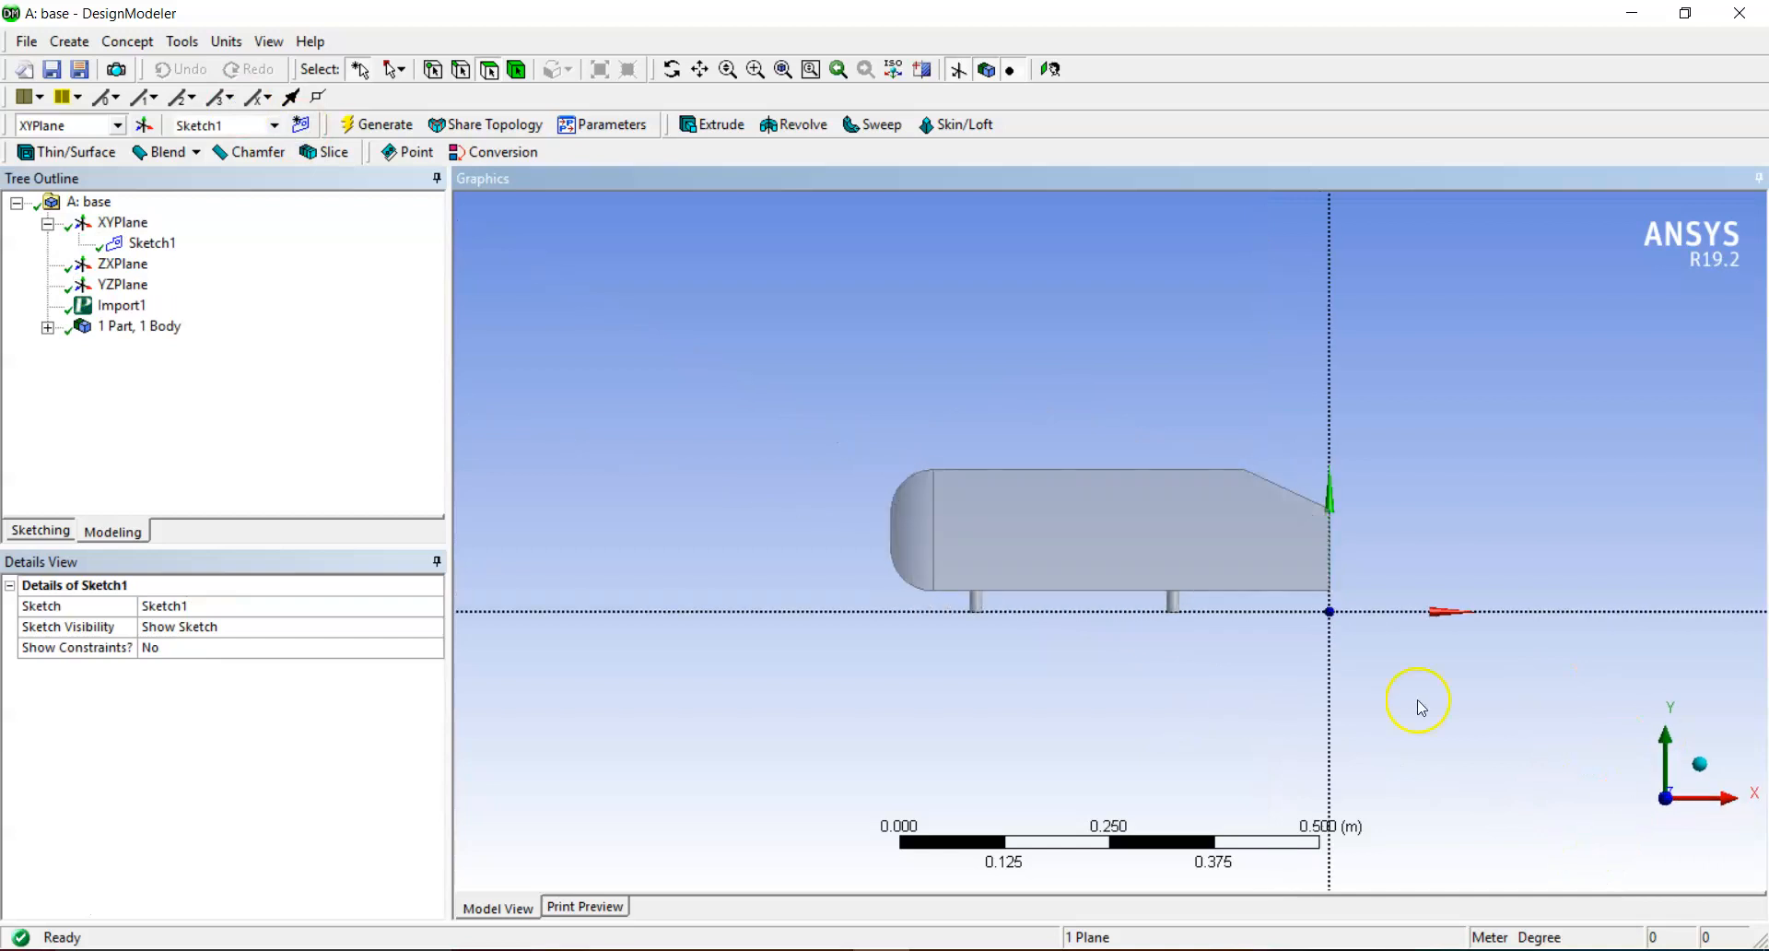
- Draw a rectangle around the body, base on the X axis, extending about 1.26 m ahead of and 0.72 m behind the origin
{"action": "left_click", "coordinate": [752, 77]}
{"action": "left_click_drag", "start_coordinate": [857, 285], "coordinate": [862, 397]}
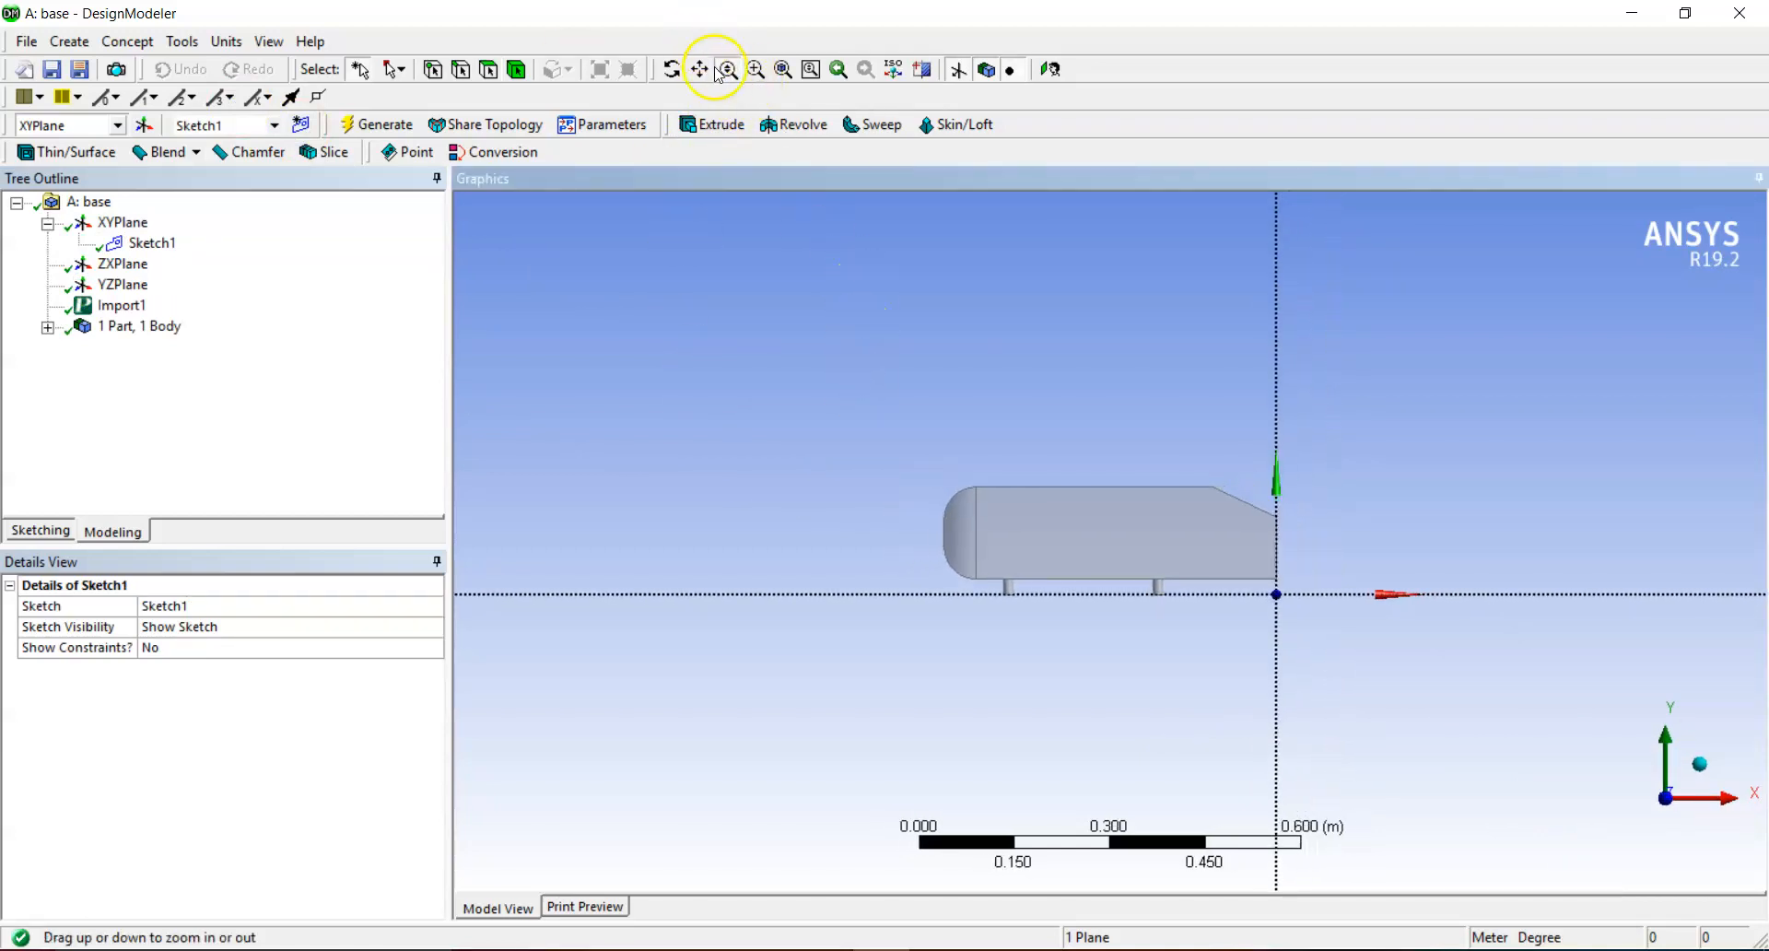
{"action": "left_click", "coordinate": [37, 529]}
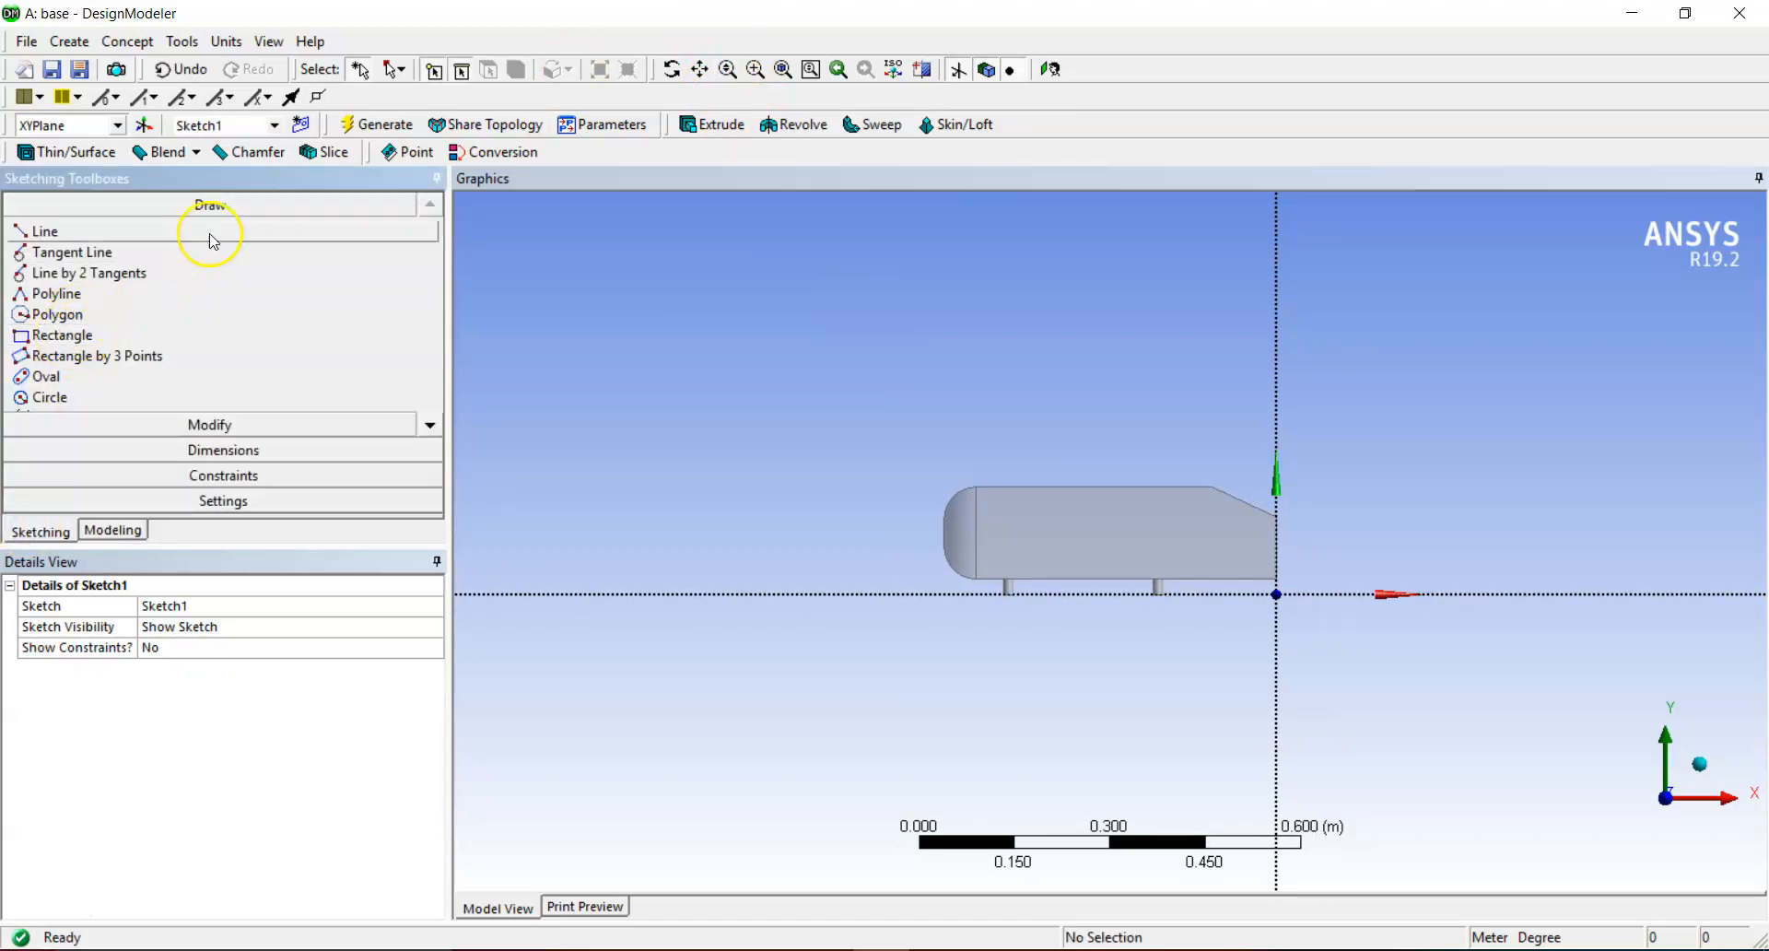
{"action": "left_click", "coordinate": [64, 335]}
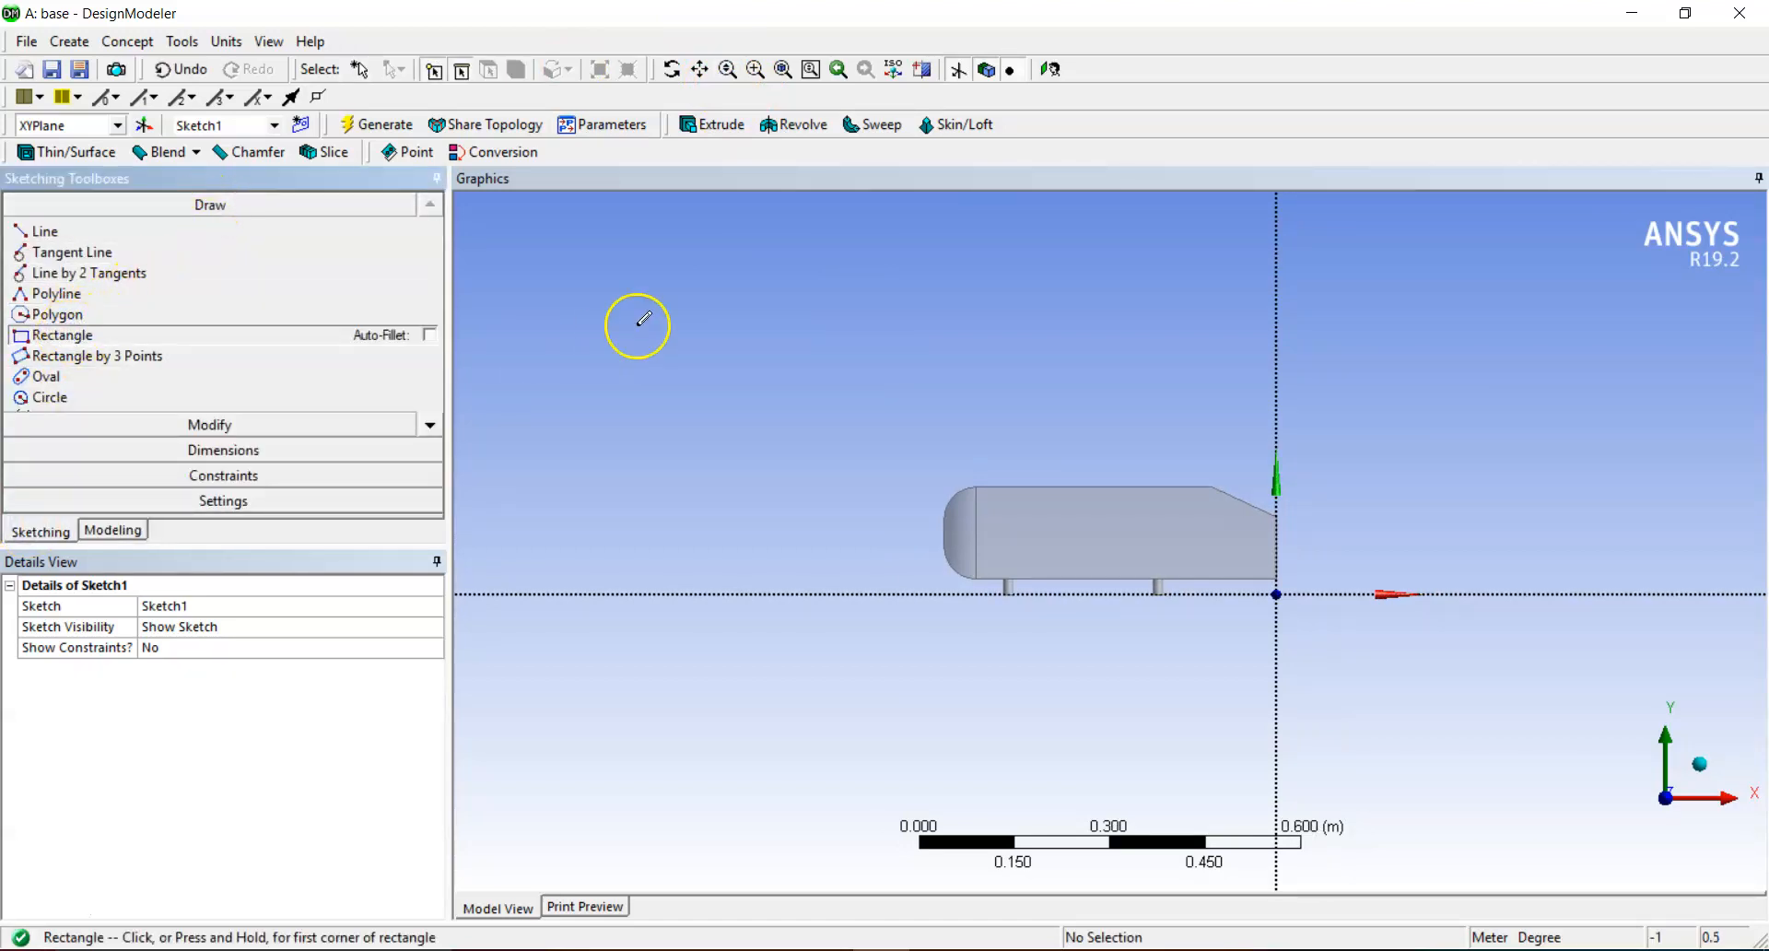
{"action": "left_click", "coordinate": [476, 229]}
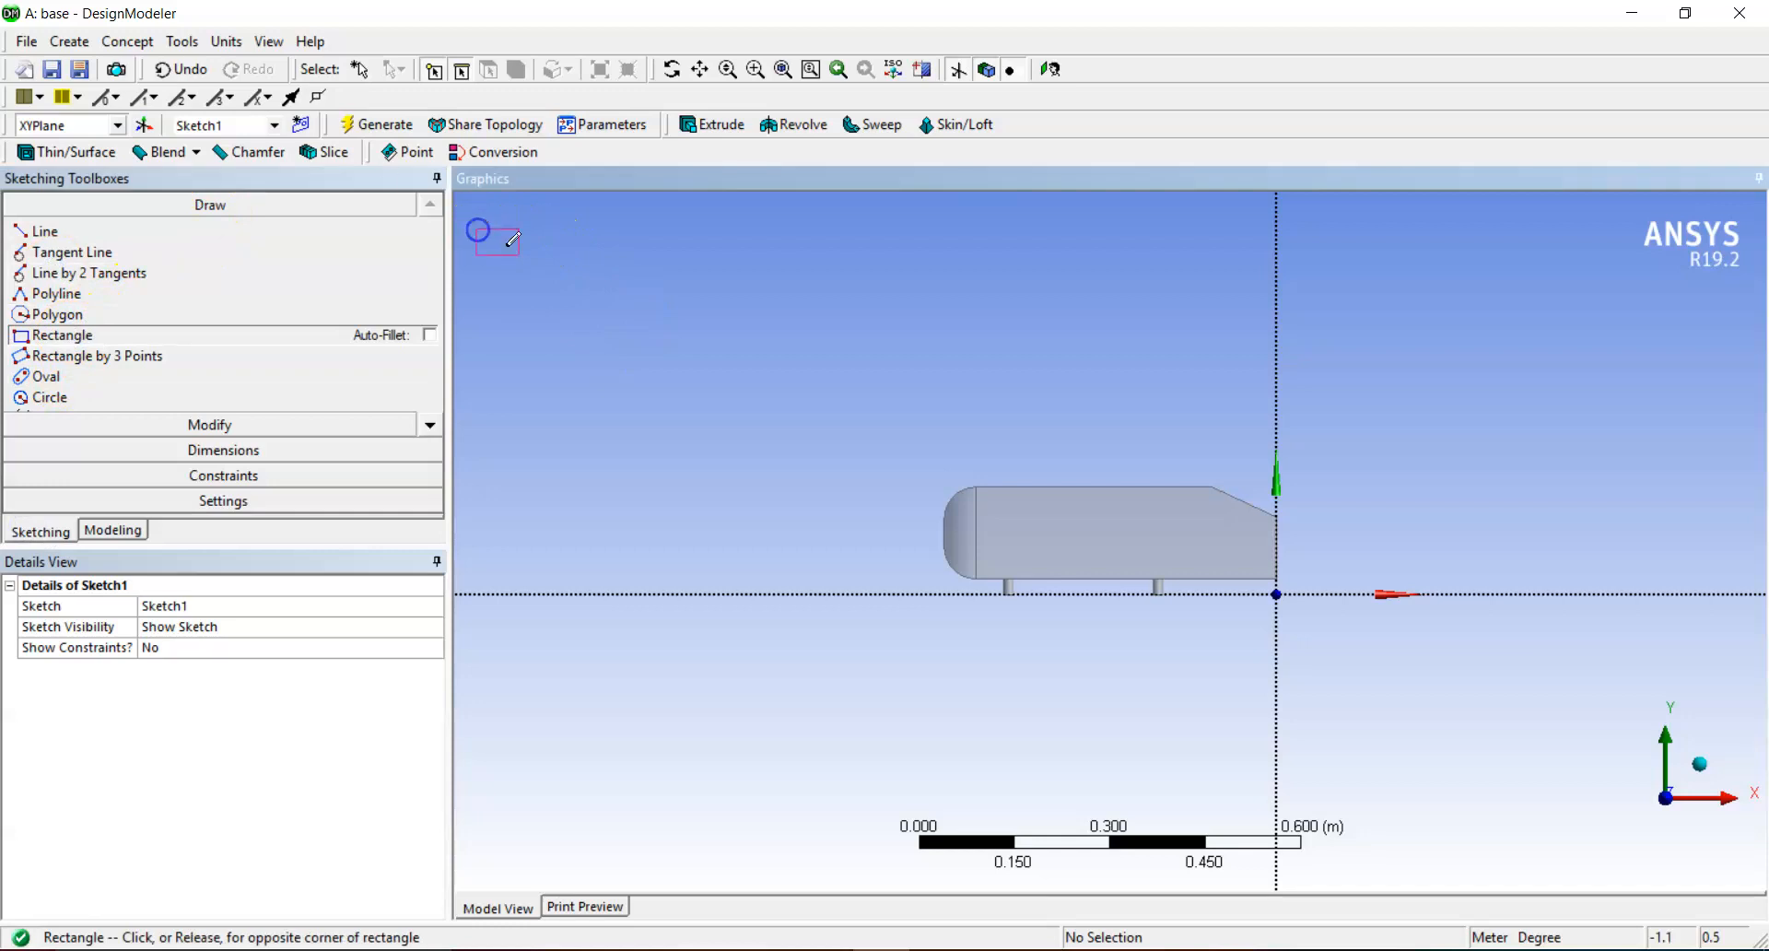
{"action": "left_click", "coordinate": [1733, 592]}
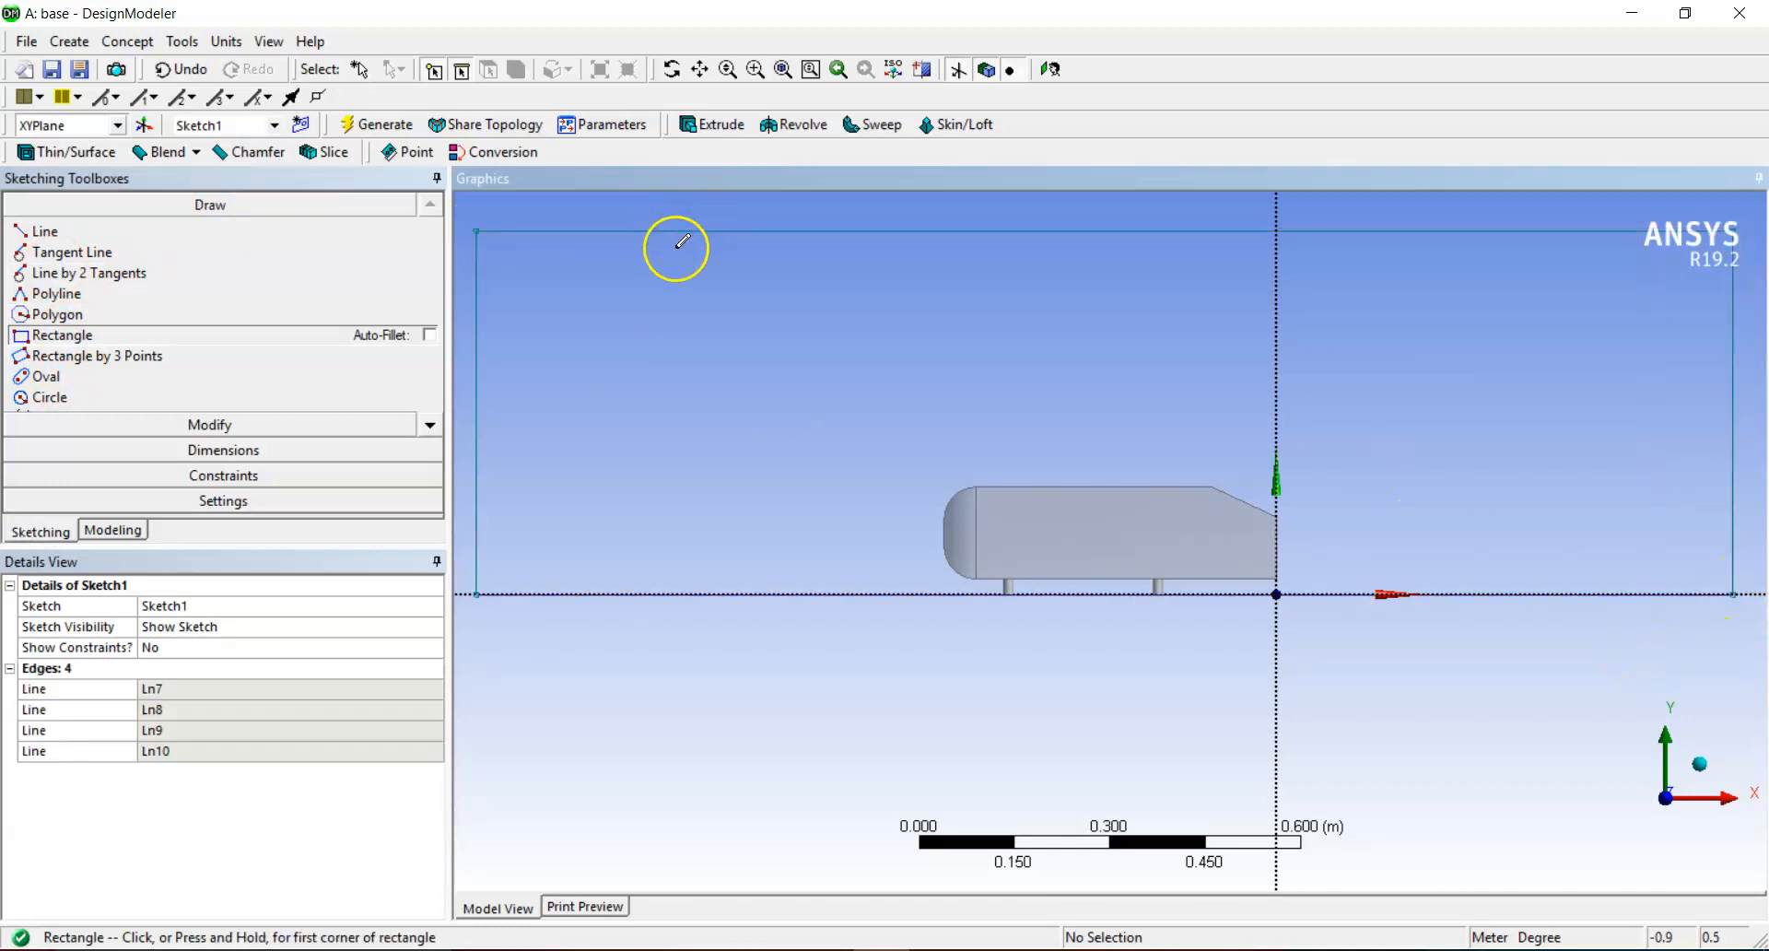
{"action": "key", "text": "Escape"}
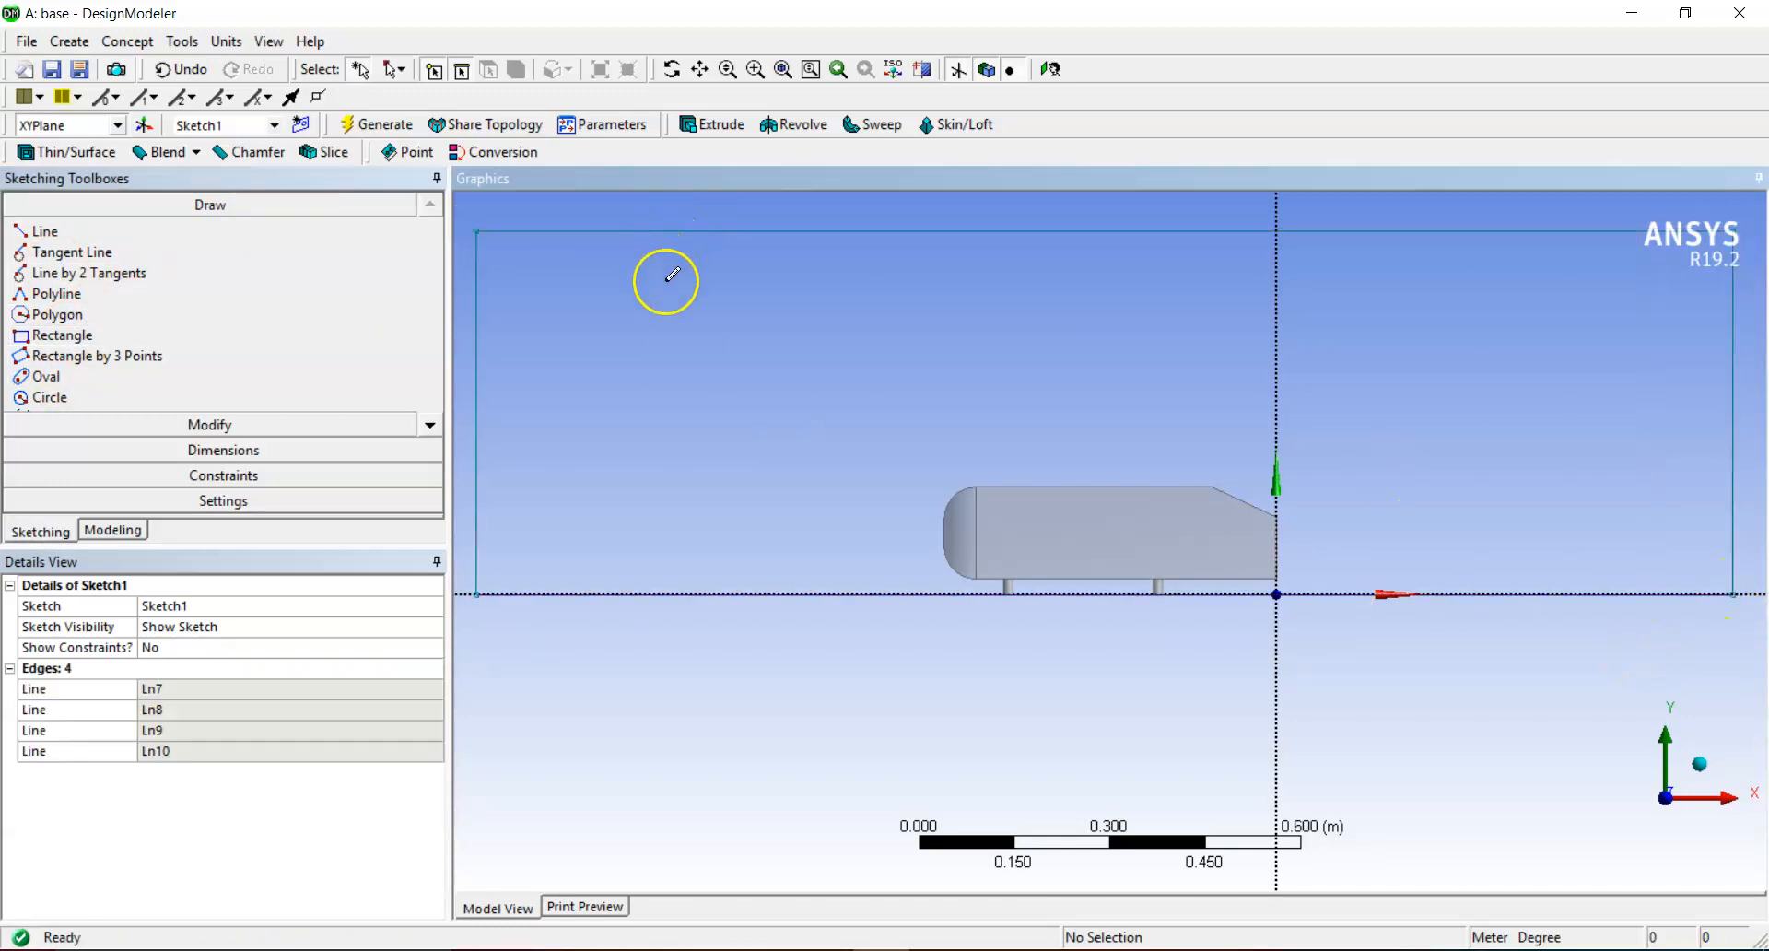
- Add a horizontal dimension from the rectangle's upstream edge to the Y axis and set it to 1.5 m
{"action": "left_click", "coordinate": [728, 70]}
{"action": "mouse_move", "coordinate": [848, 187]}
{"action": "left_mouse_down"}
{"action": "mouse_move", "coordinate": [971, 331]}
{"action": "mouse_move", "coordinate": [862, 201]}
{"action": "left_mouse_up"}
{"action": "left_click", "coordinate": [728, 70]}
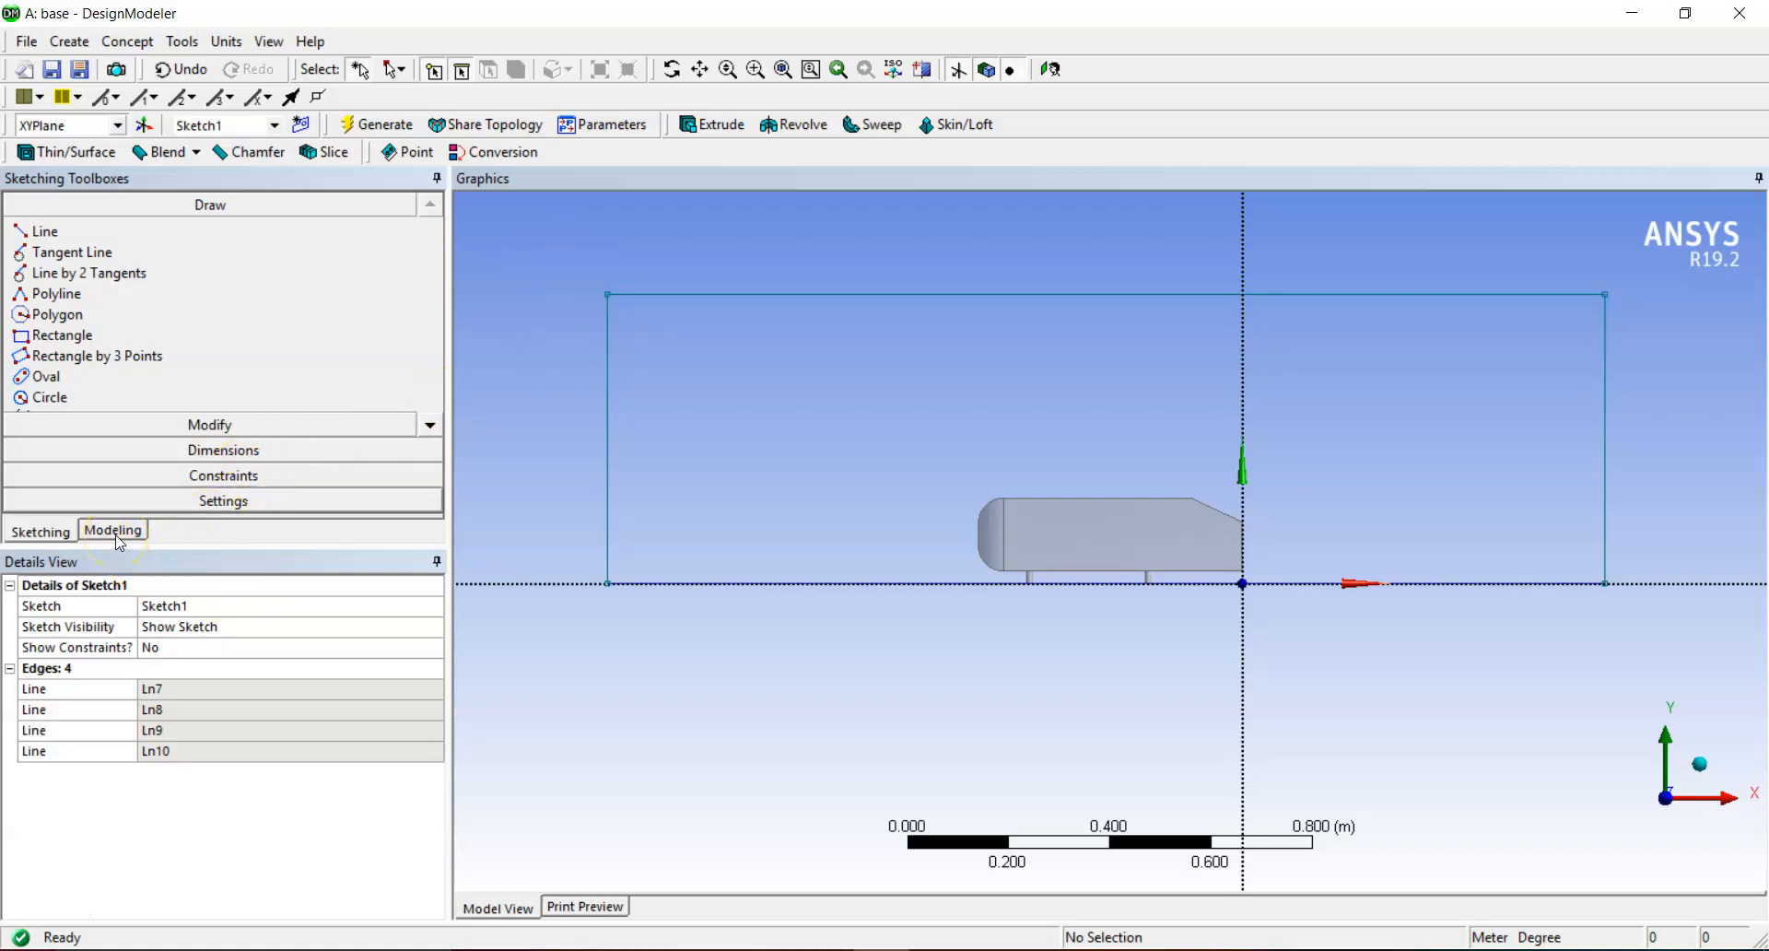
{"action": "left_click", "coordinate": [221, 450]}
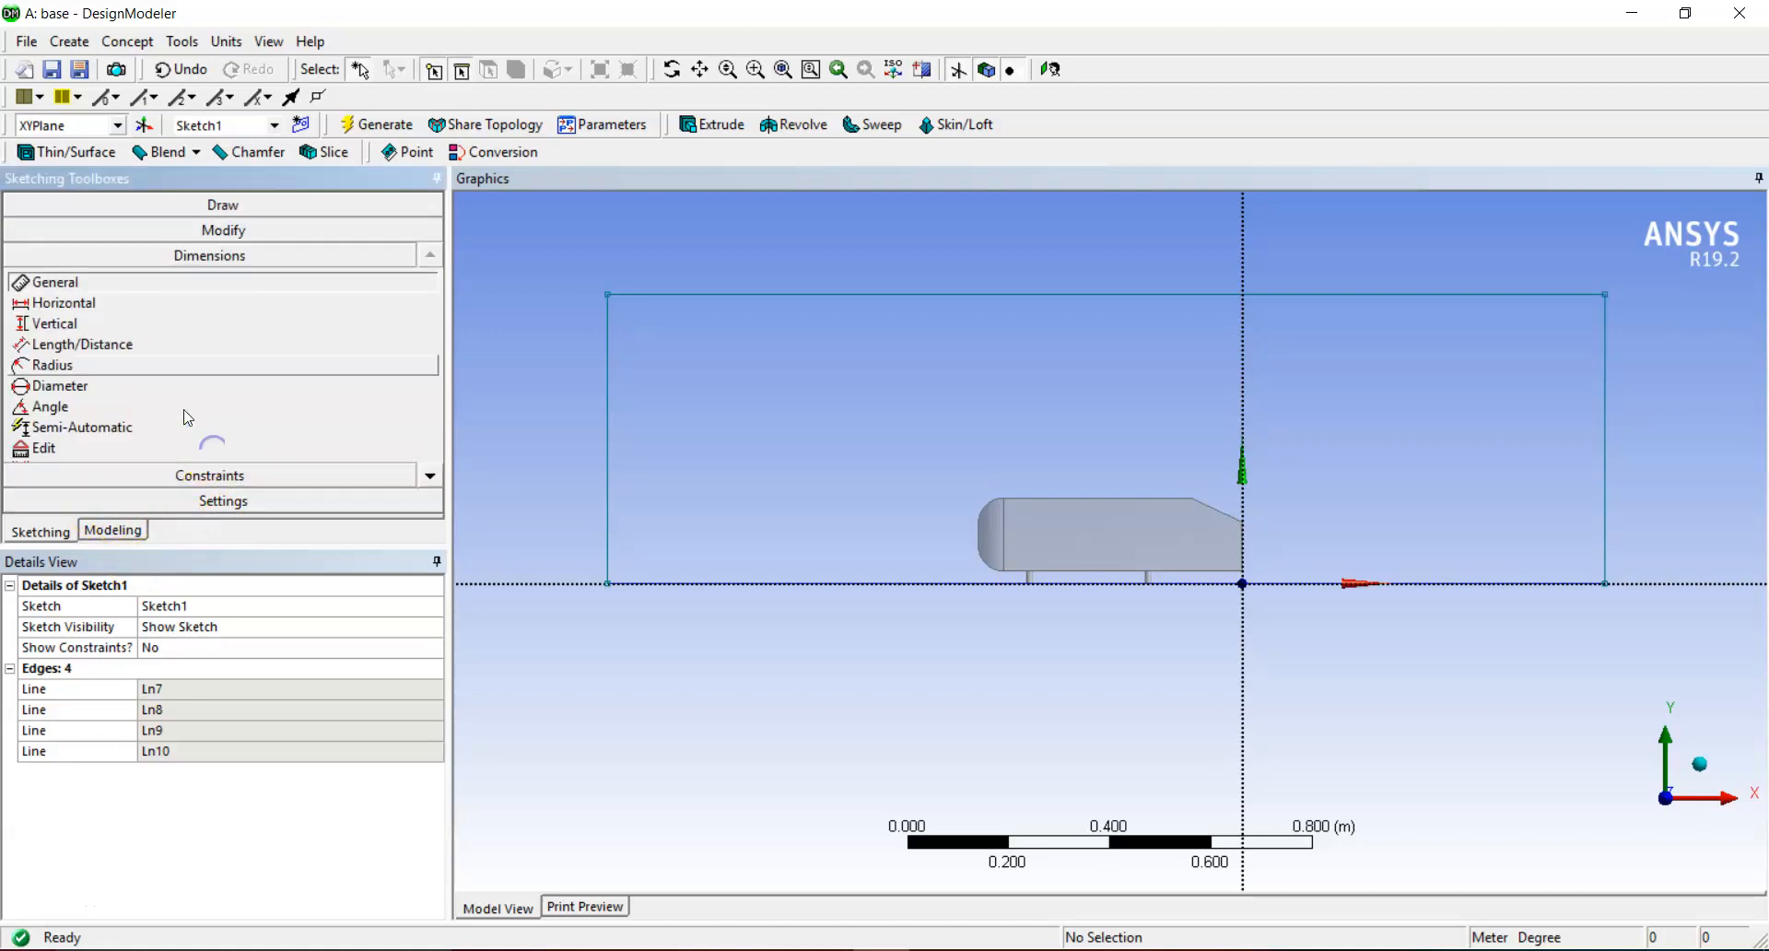
{"action": "left_click", "coordinate": [129, 301]}
{"action": "left_click", "coordinate": [606, 411]}
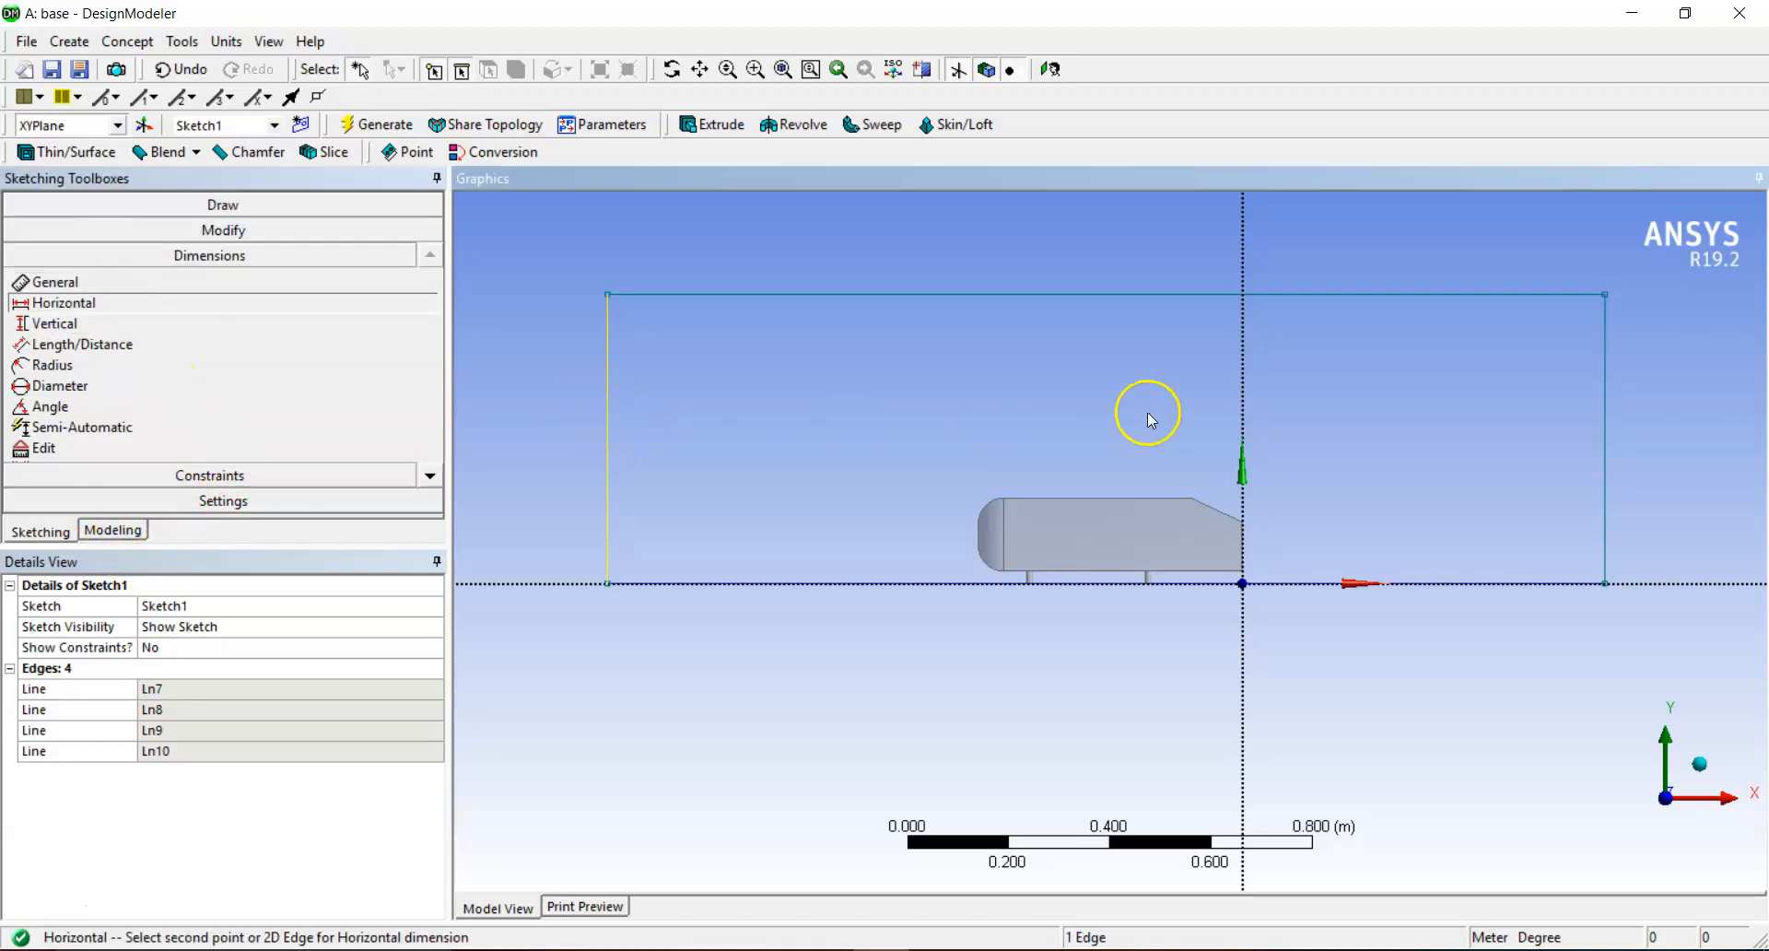
{"action": "left_click", "coordinate": [1244, 367]}
{"action": "left_click", "coordinate": [940, 247]}
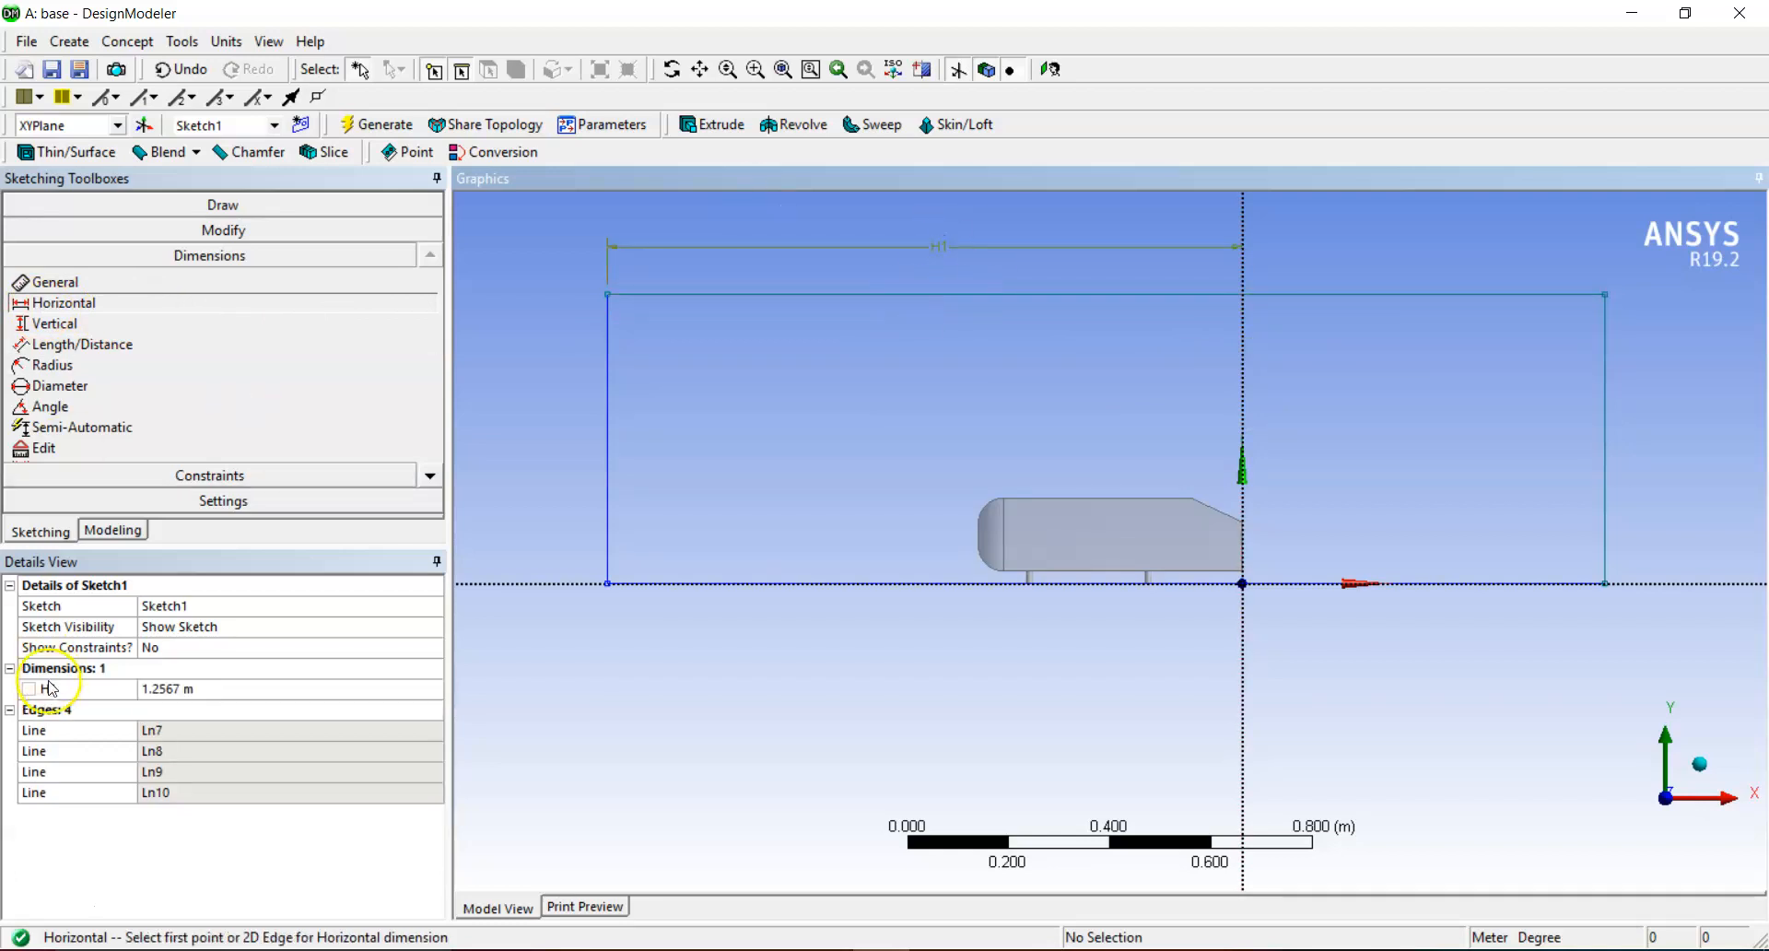
{"action": "left_click", "coordinate": [168, 690]}
{"action": "type", "text": "1.5"}
{"action": "key", "text": "Return"}
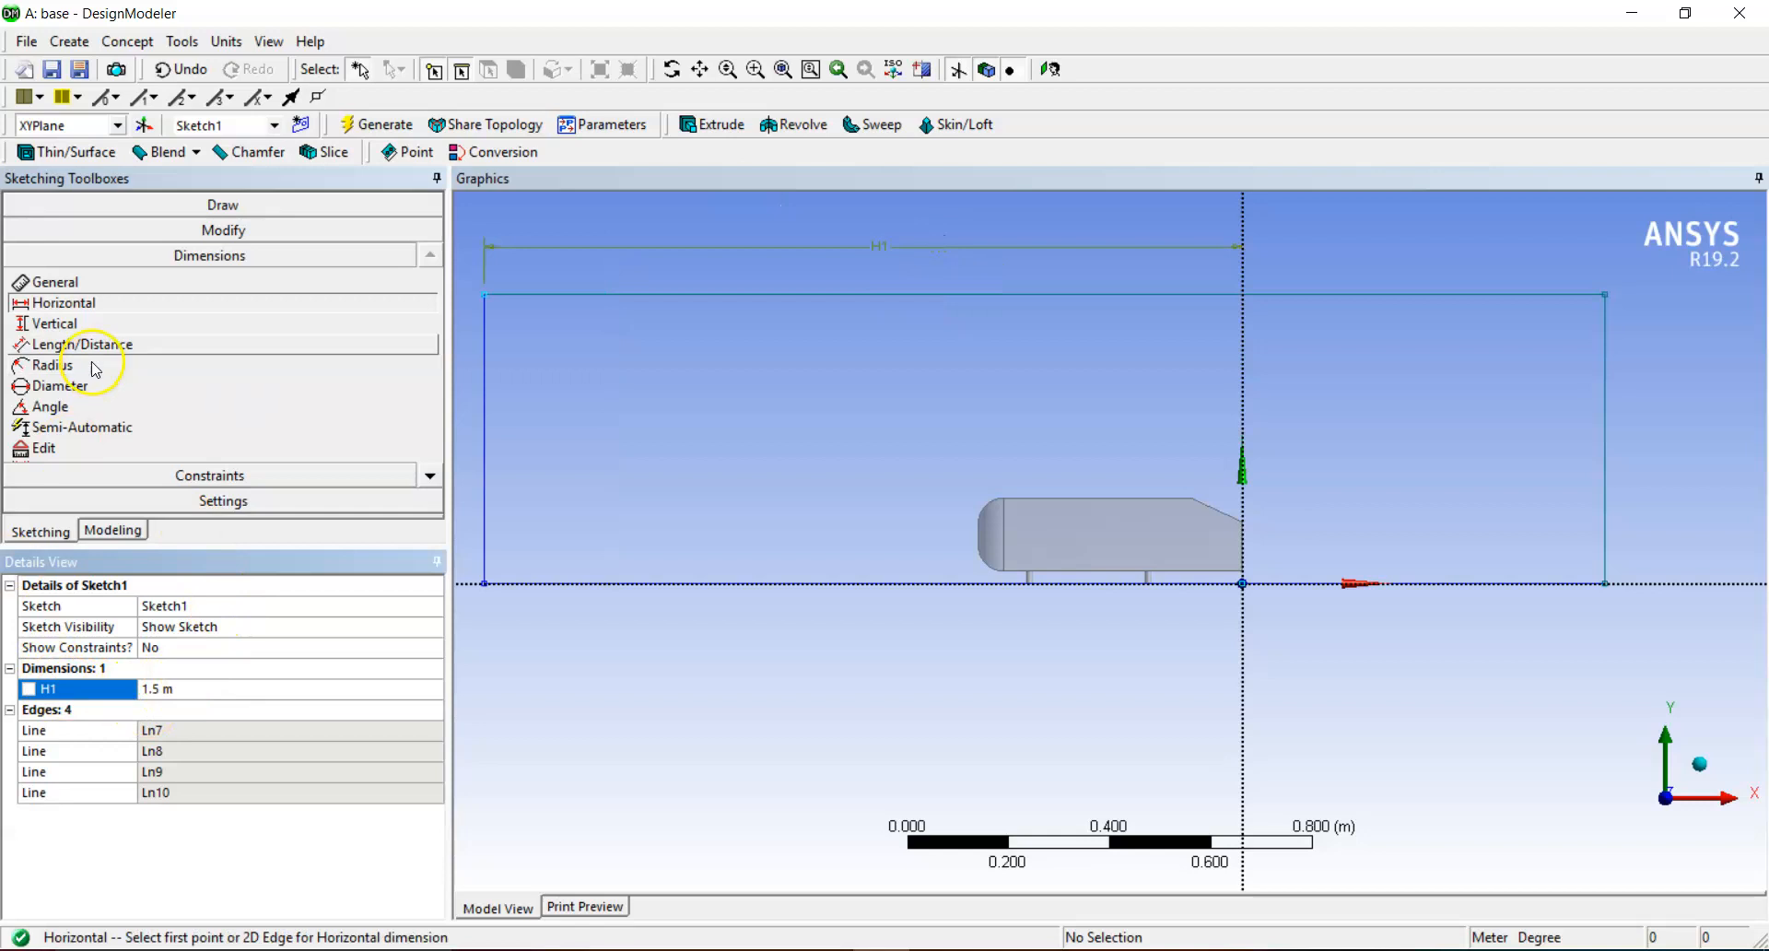
- Add a horizontal dimension from the Y axis to the rectangle's downstream edge and set it to 2 m
{"action": "left_click", "coordinate": [134, 304]}
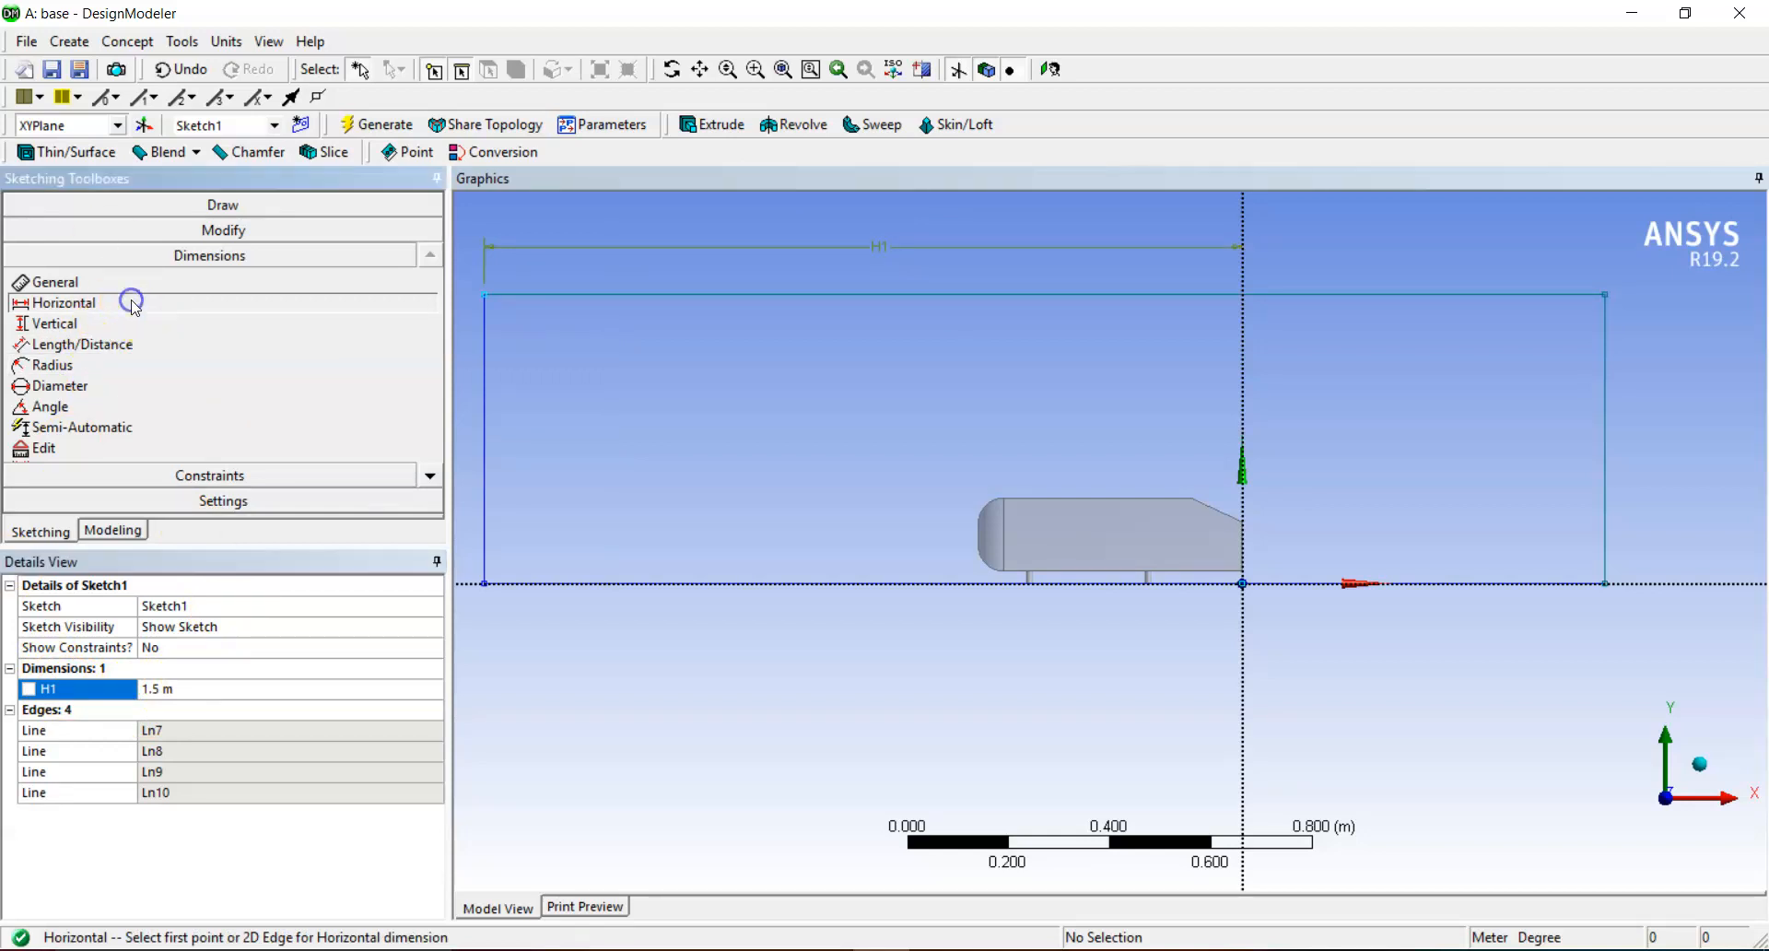
{"action": "left_click", "coordinate": [1246, 400]}
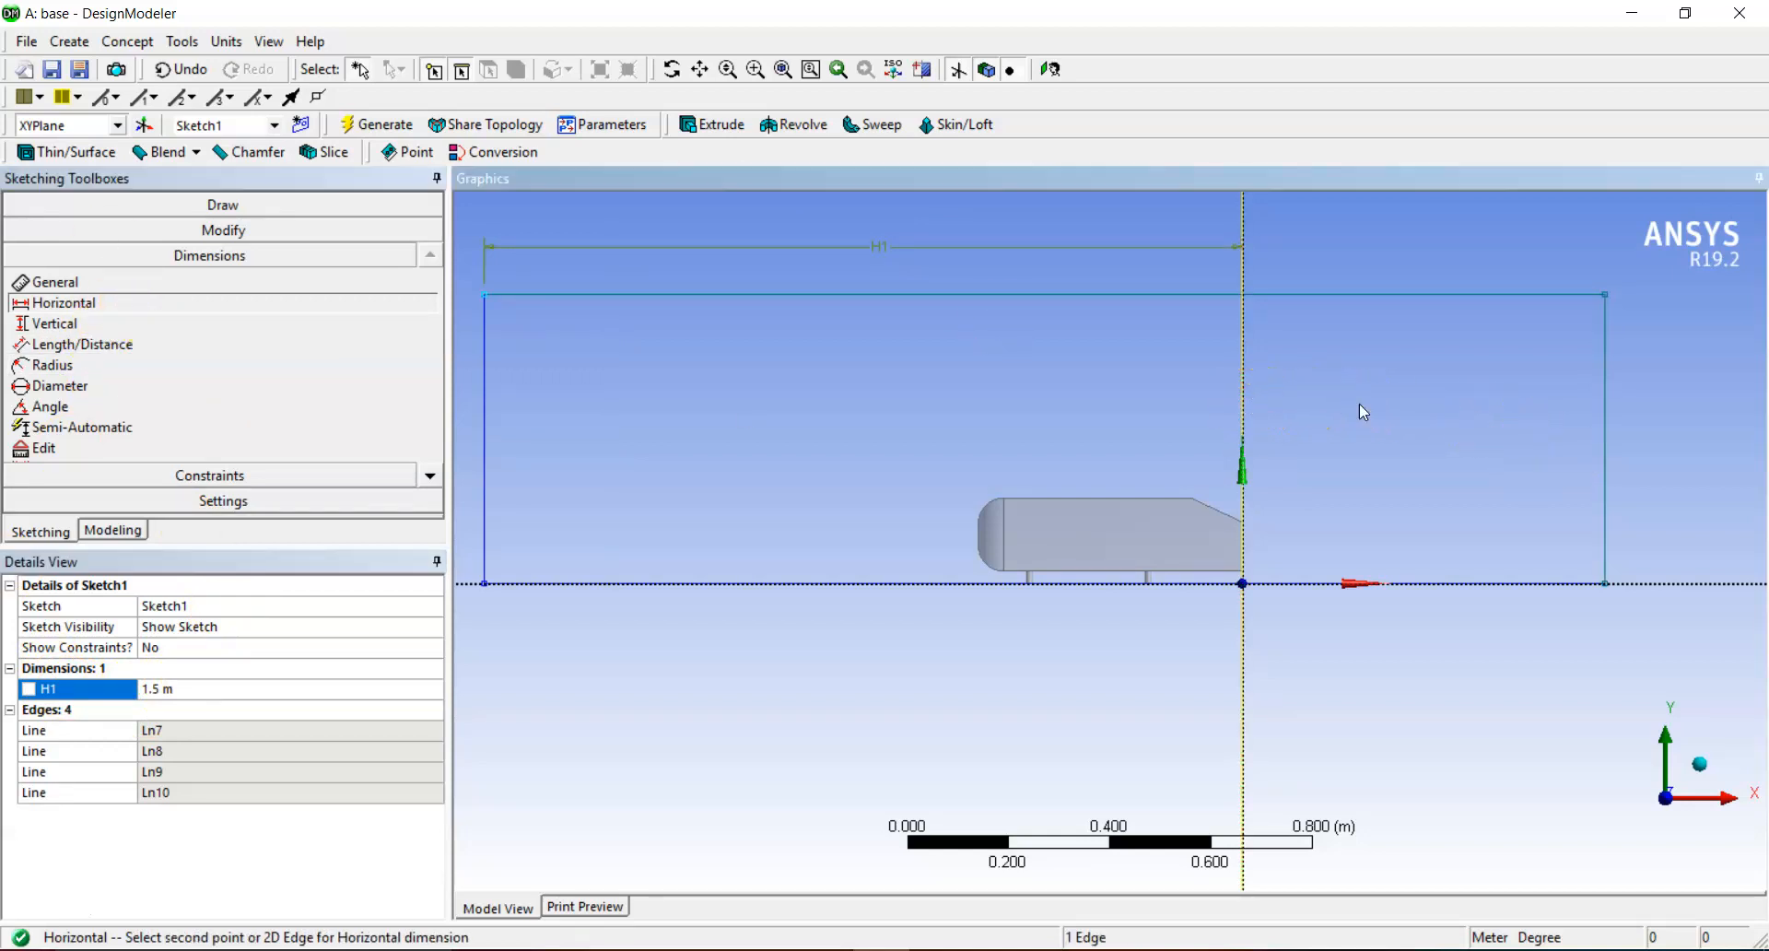
{"action": "left_click", "coordinate": [1604, 410]}
{"action": "left_click", "coordinate": [1416, 251]}
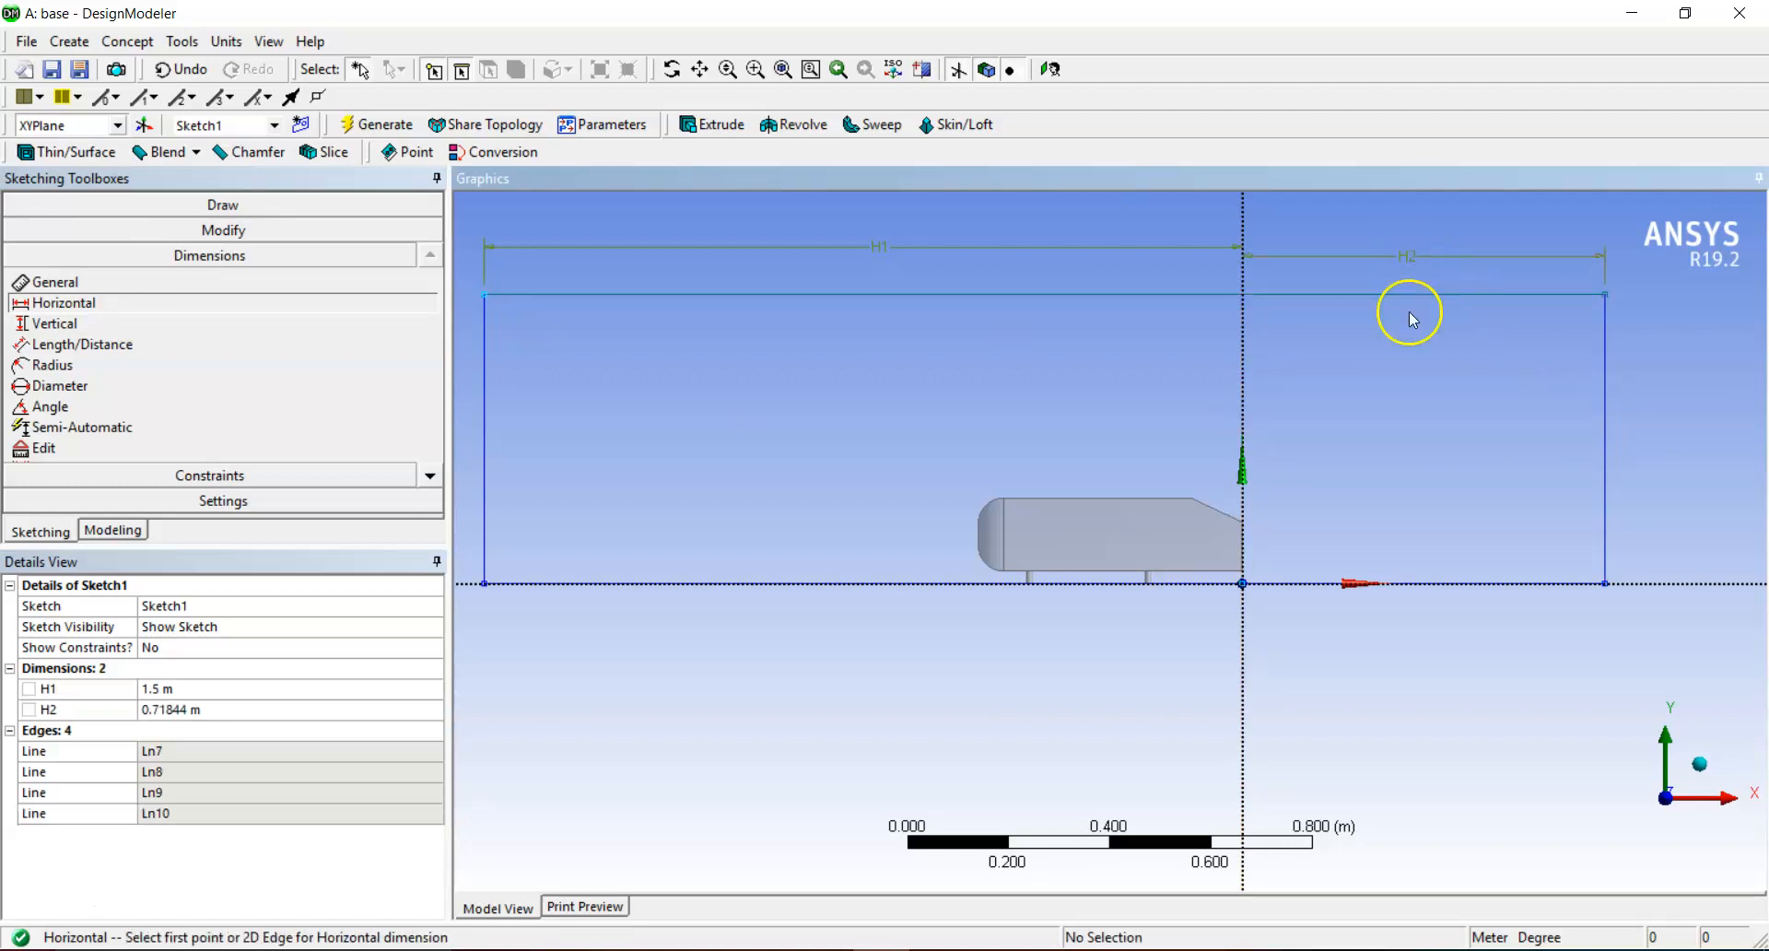
{"action": "left_click", "coordinate": [232, 708]}
{"action": "type", "text": "2"}
{"action": "key", "text": "Return"}
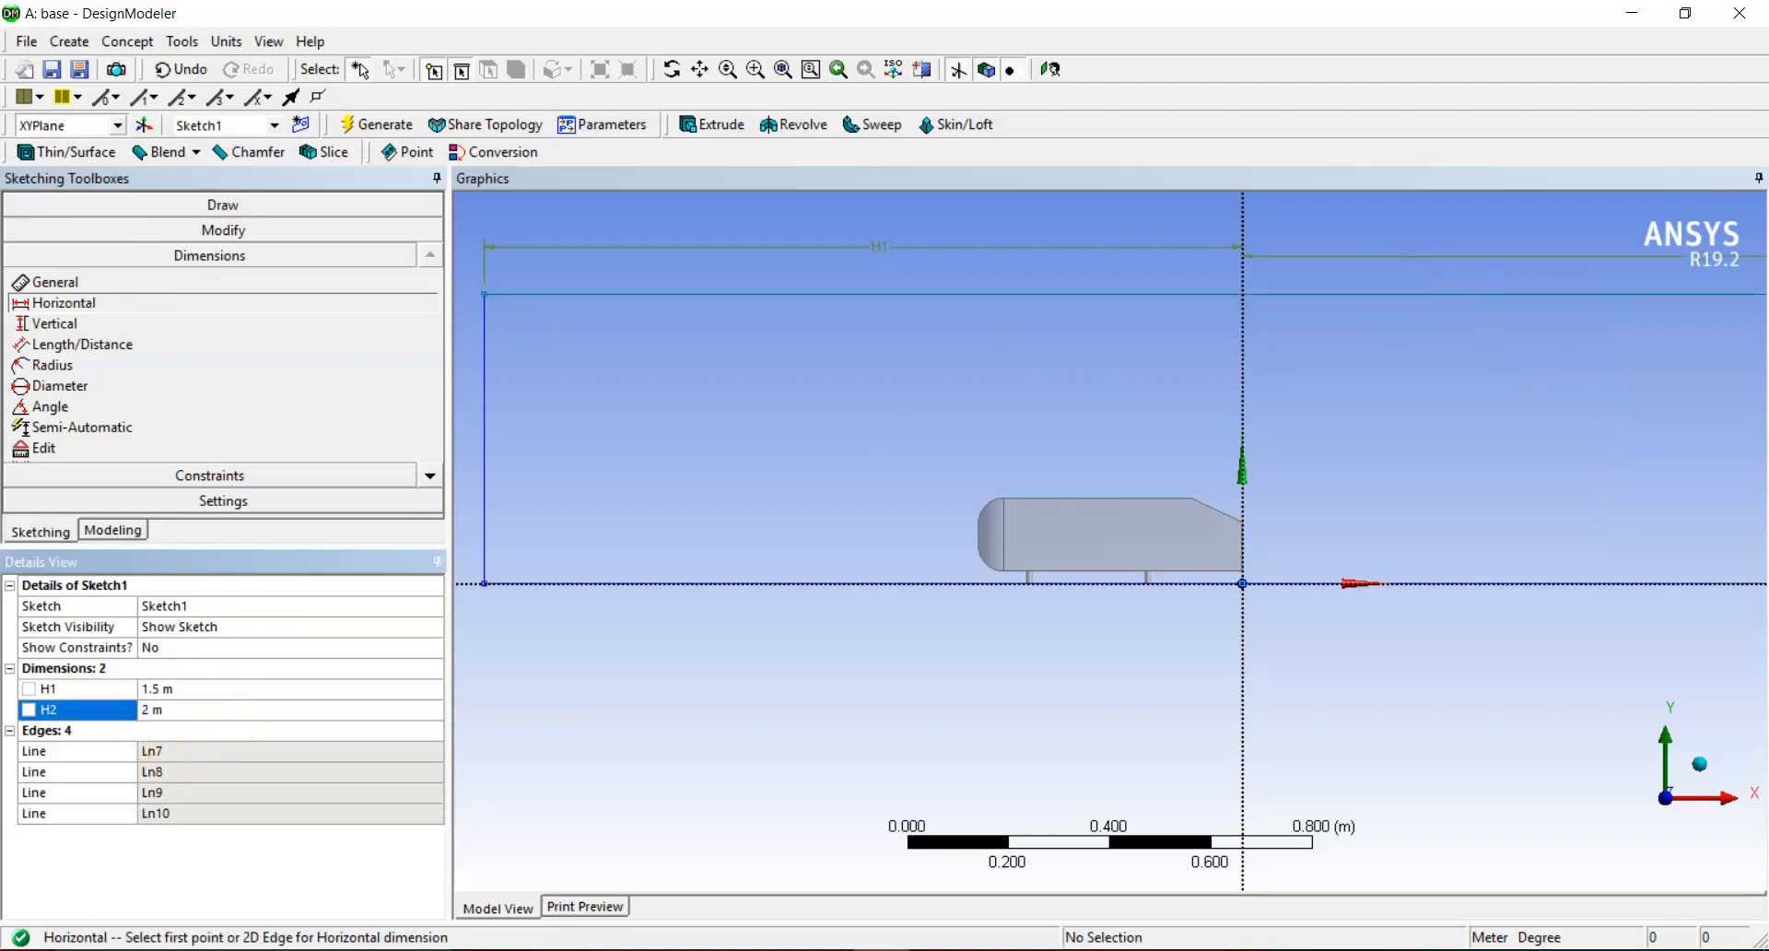
- Start an Extrude of Sketch1 with the Add Frozen operation and a fixed depth of 0.5 m
{"action": "left_click", "coordinate": [785, 71]}
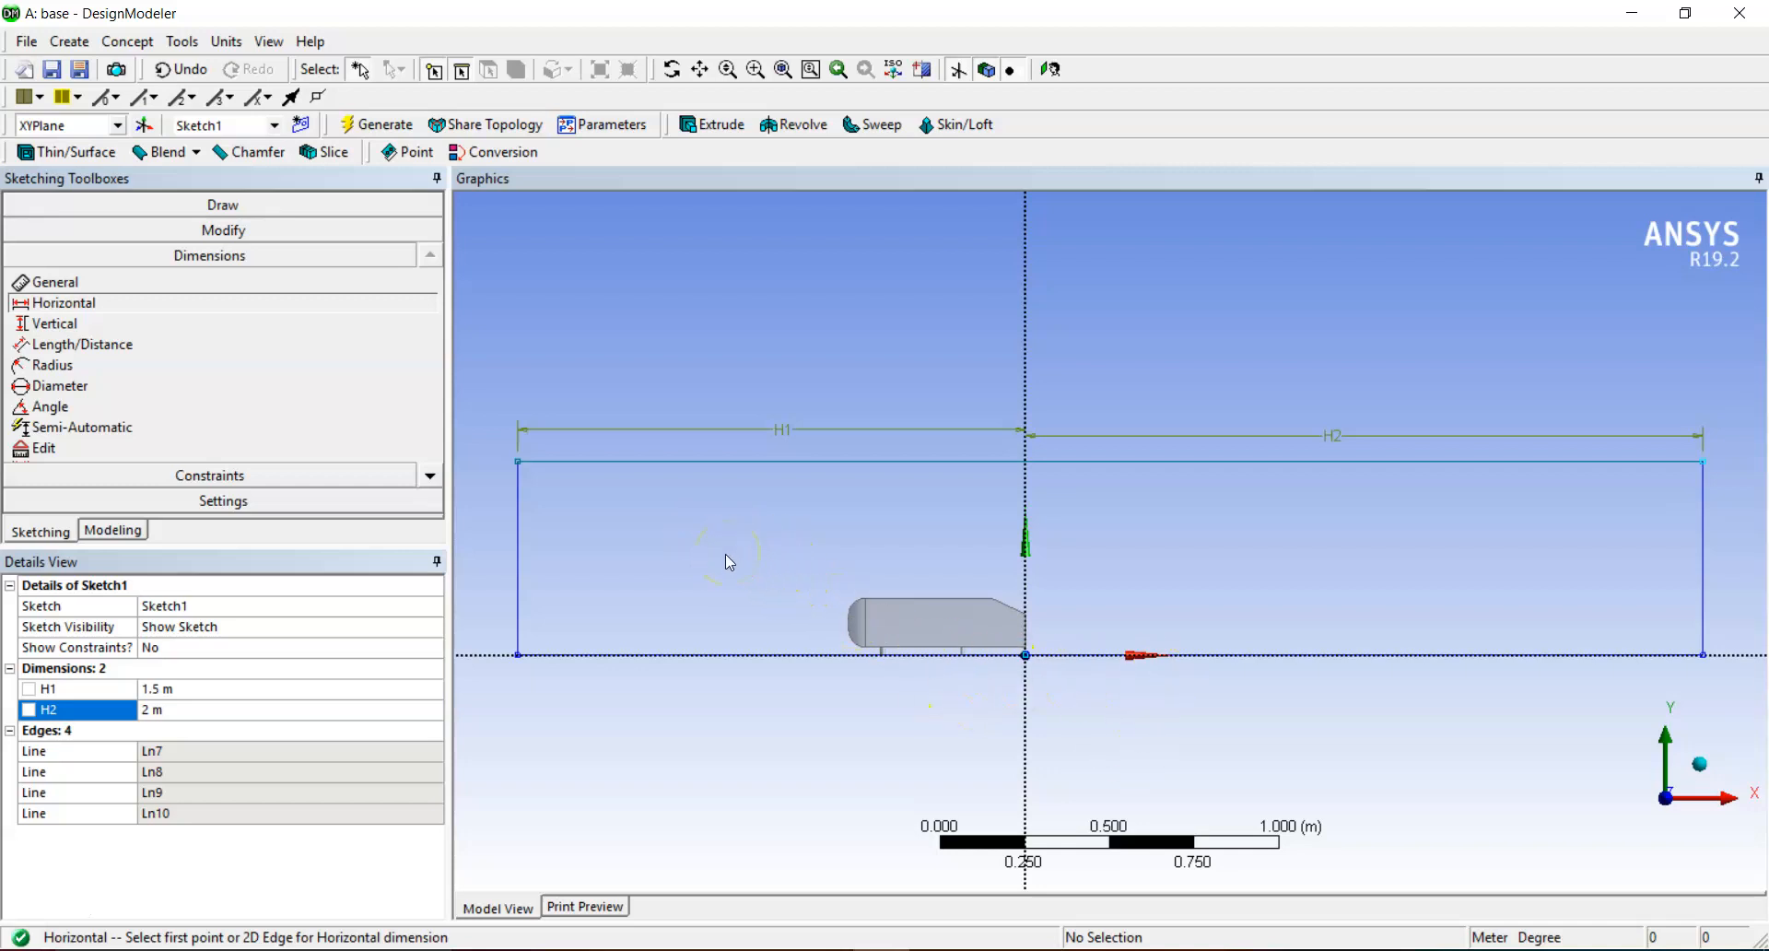
{"action": "mouse_move", "coordinate": [726, 565]}
{"action": "middle_mouse_down"}
{"action": "mouse_move", "coordinate": [687, 557]}
{"action": "mouse_move", "coordinate": [858, 575]}
{"action": "mouse_move", "coordinate": [1027, 553]}
{"action": "mouse_move", "coordinate": [1019, 581]}
{"action": "mouse_move", "coordinate": [1003, 553]}
{"action": "mouse_move", "coordinate": [976, 568]}
{"action": "middle_mouse_up"}
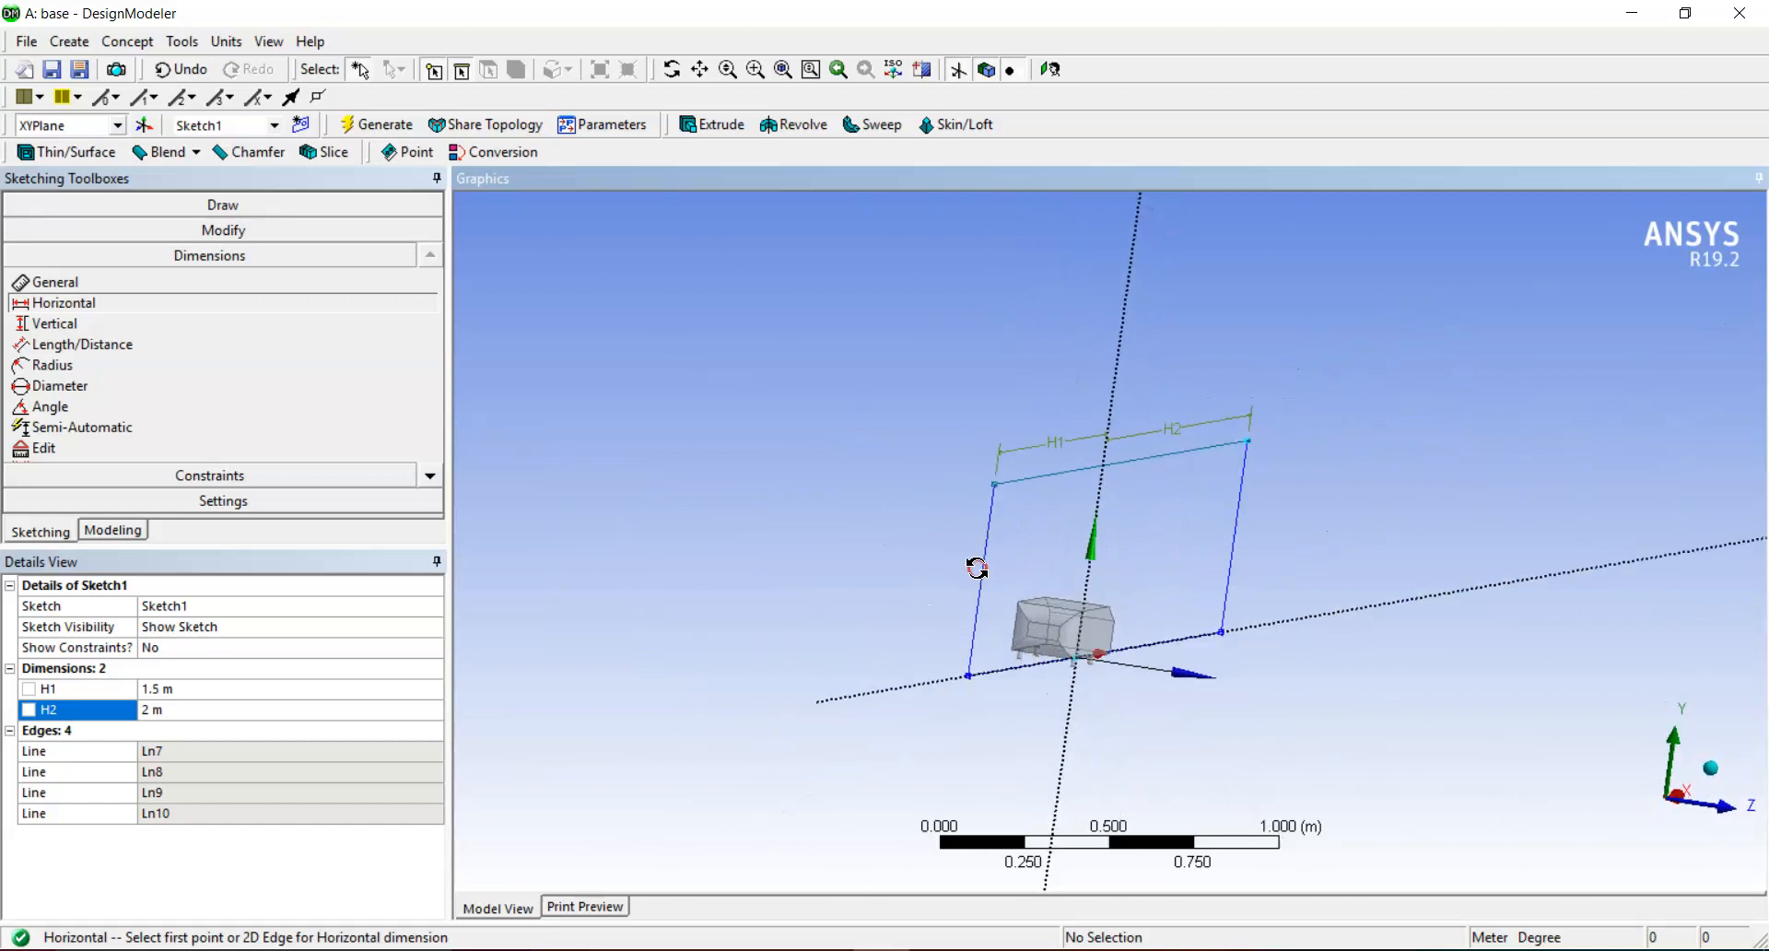
{"action": "left_click", "coordinate": [695, 135]}
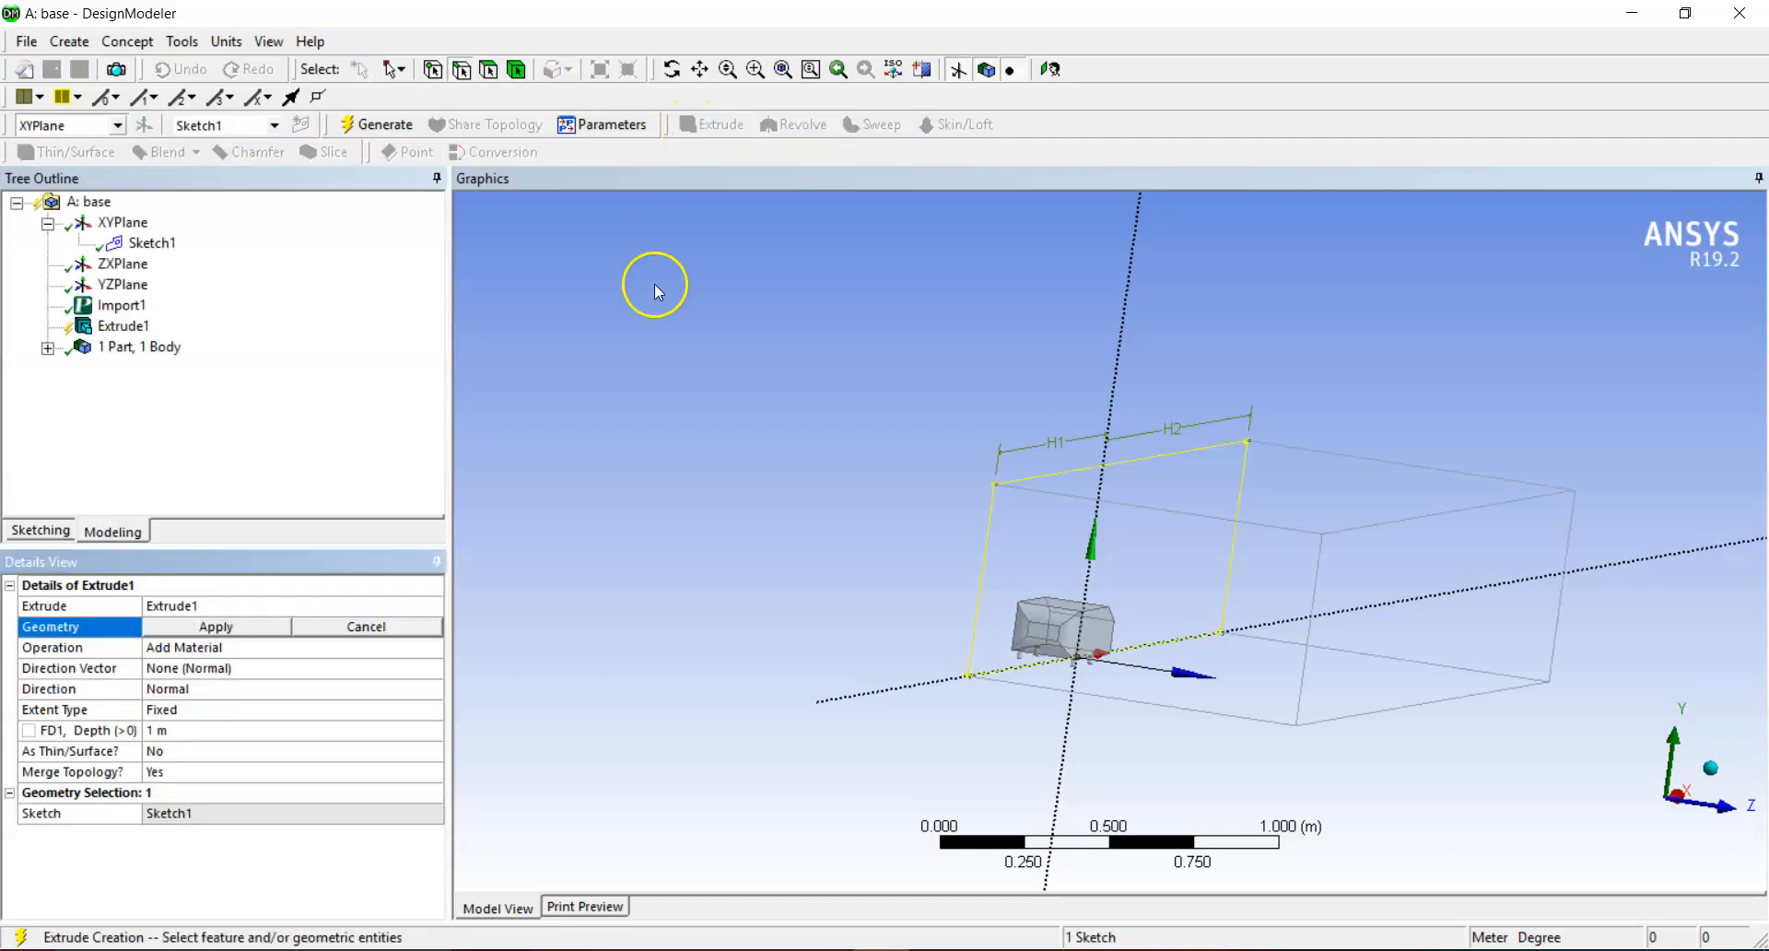
{"action": "left_click", "coordinate": [221, 627]}
{"action": "double_click", "coordinate": [251, 648]}
{"action": "double_click", "coordinate": [251, 648]}
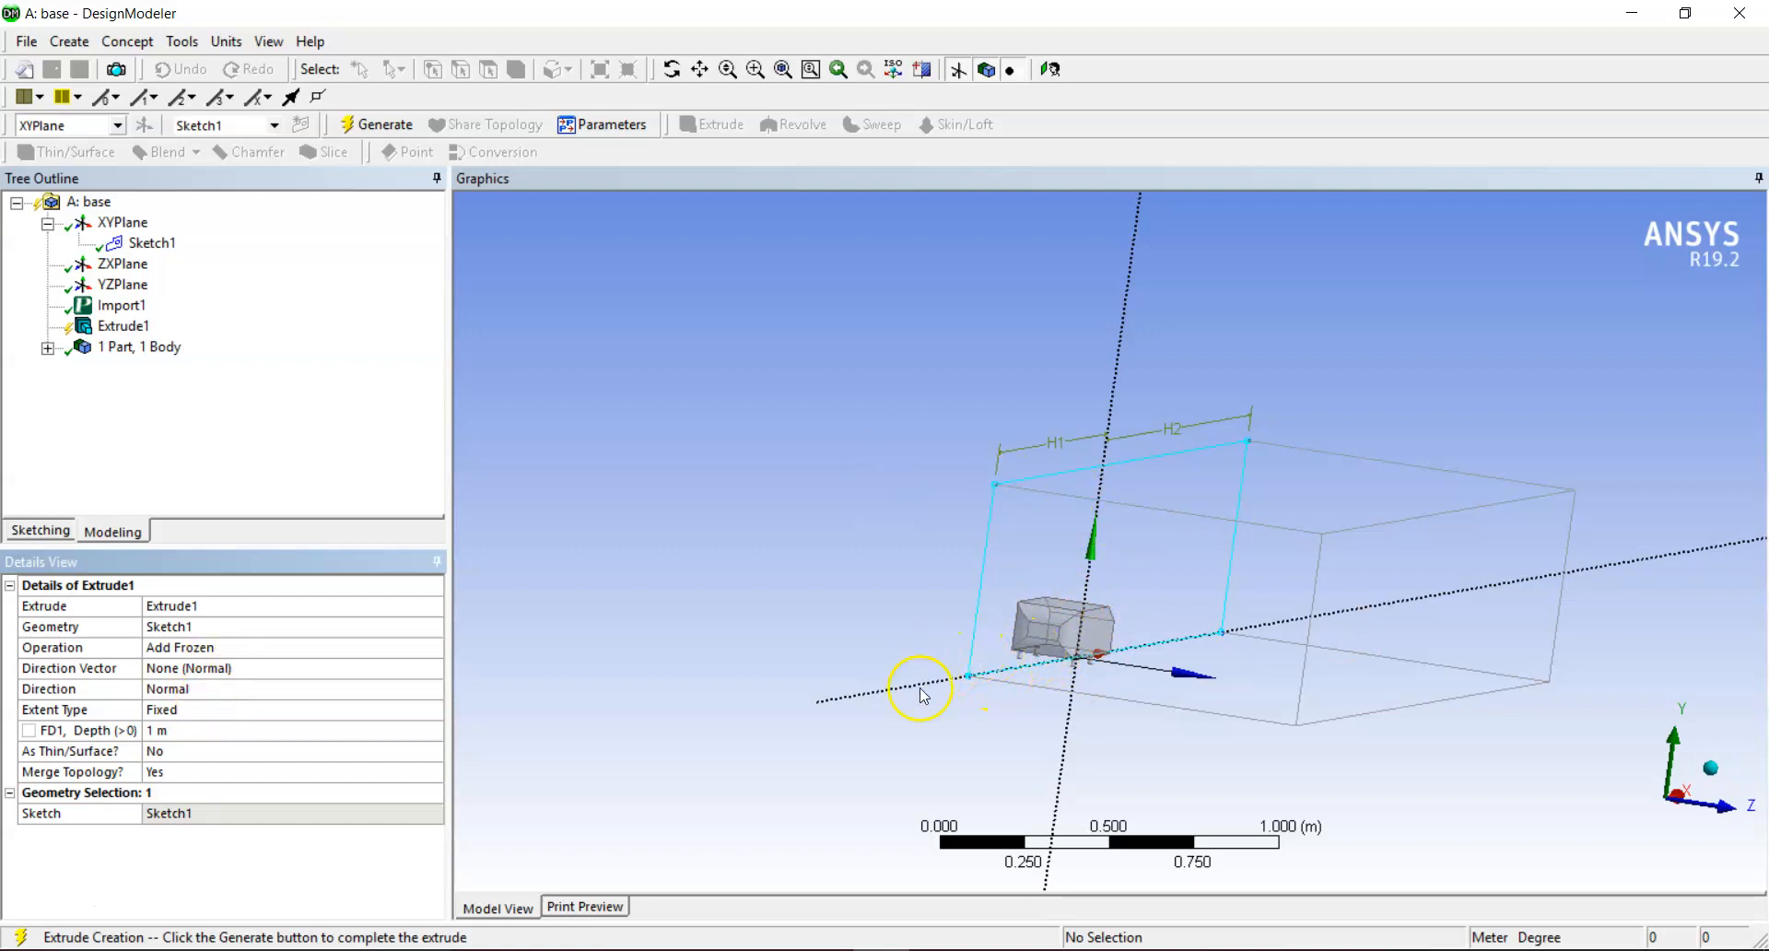
{"action": "left_click", "coordinate": [185, 731]}
{"action": "key", "text": "Return"}
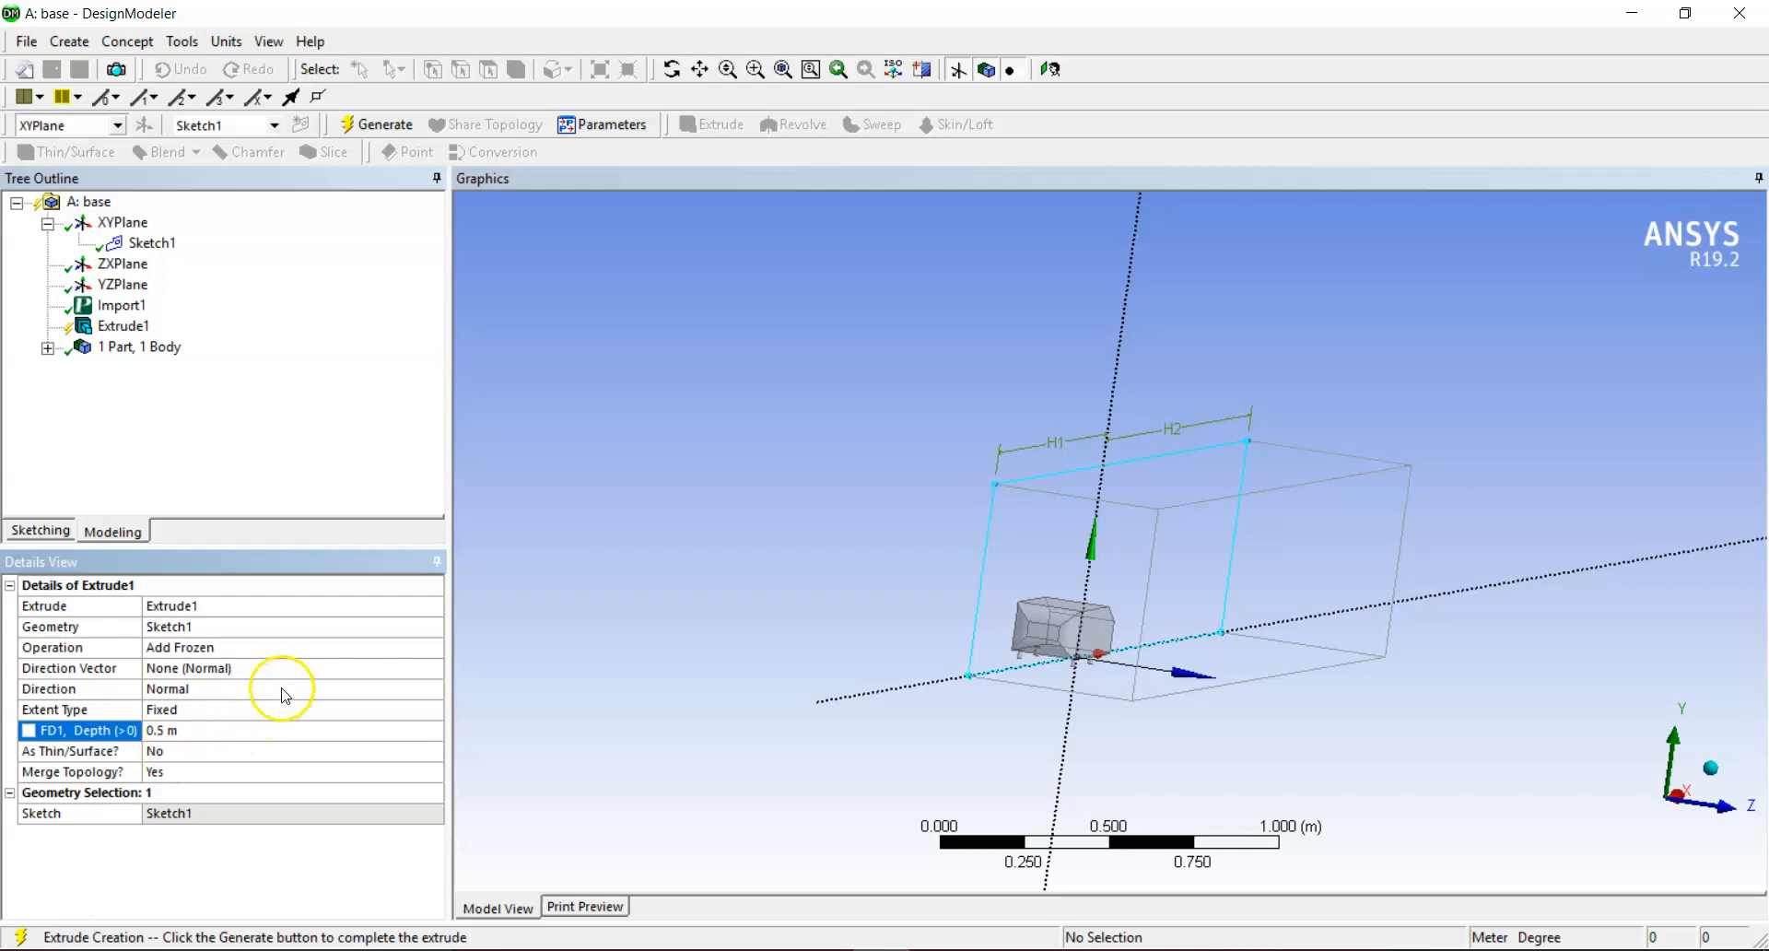
- Set the extrusion direction to Both - Symmetric and generate the enclosure
{"action": "left_click", "coordinate": [401, 691]}
{"action": "left_click", "coordinate": [431, 689]}
{"action": "left_click", "coordinate": [276, 738]}
{"action": "middle_click_drag", "start_coordinate": [857, 562], "coordinate": [992, 748]}
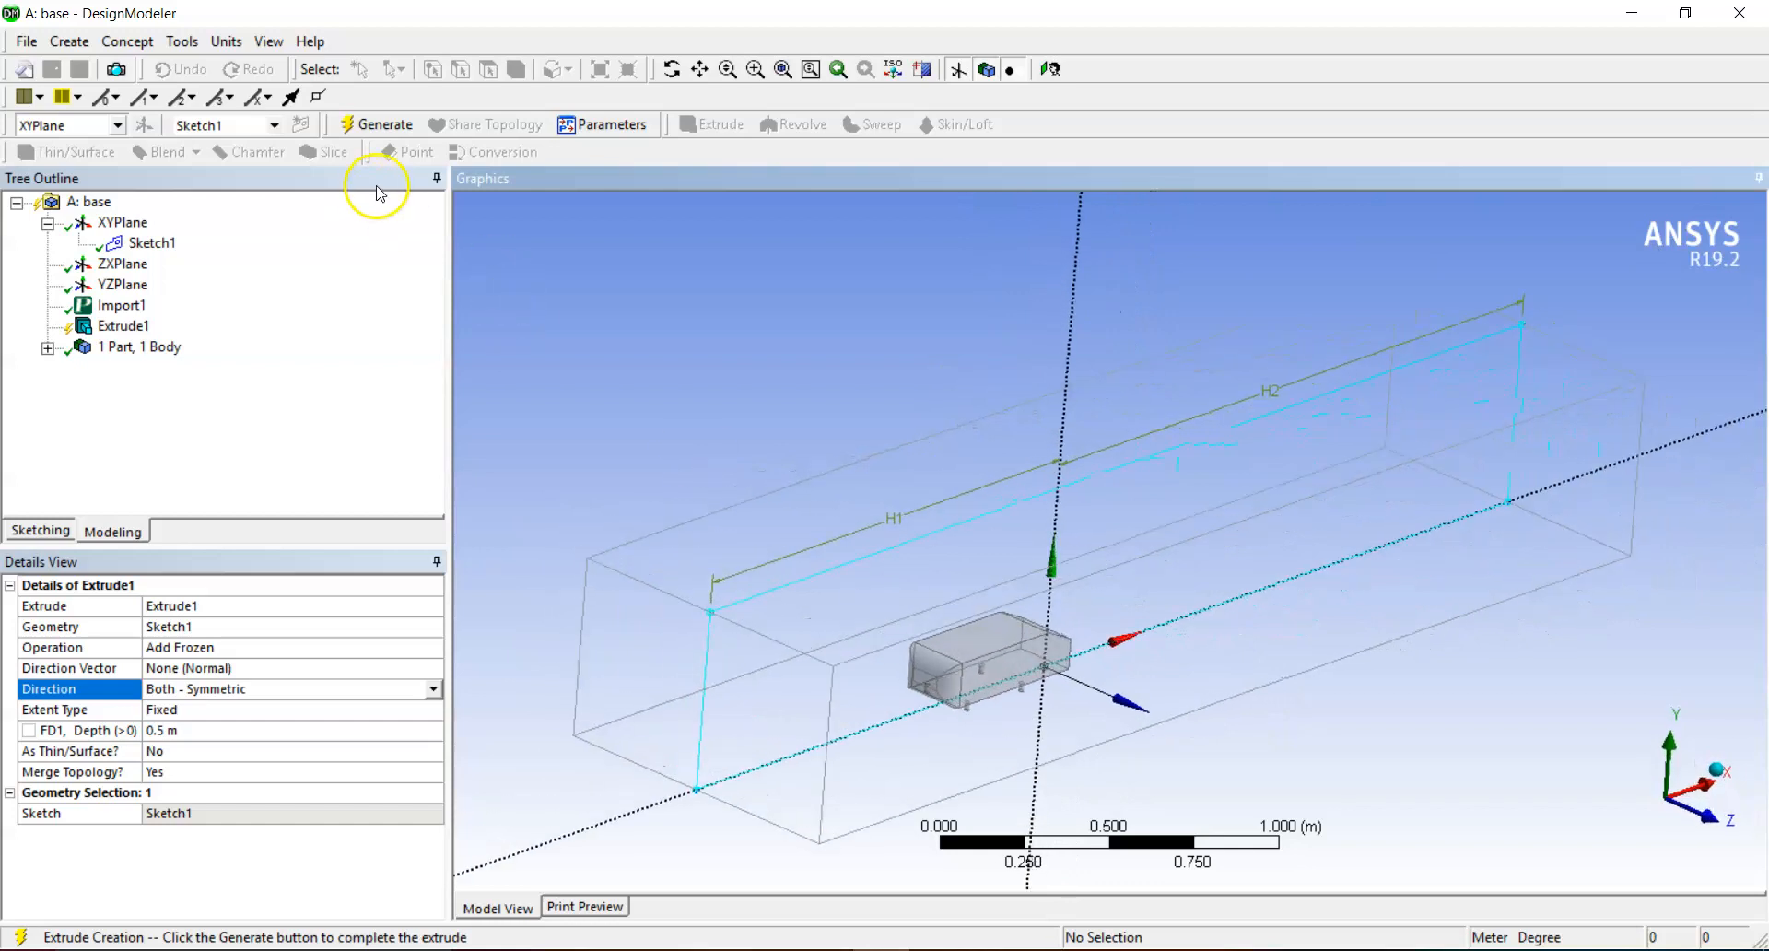
{"action": "left_click", "coordinate": [373, 124]}
{"action": "left_click", "coordinate": [740, 323]}
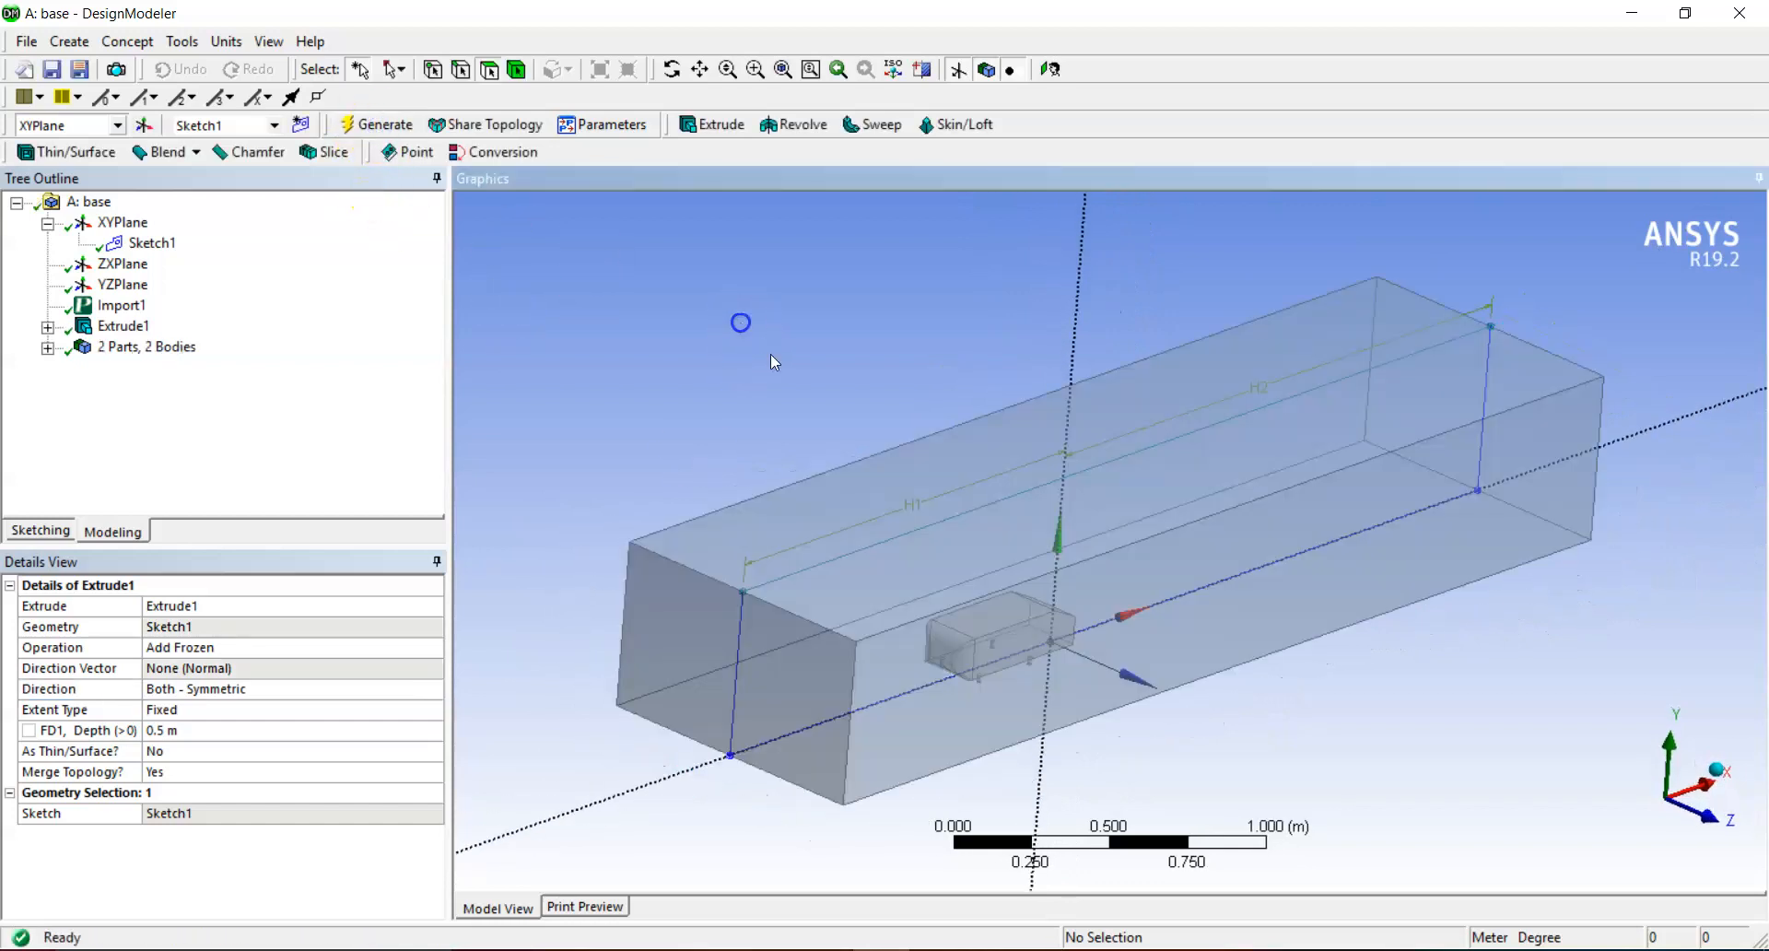
- Rename the small solid inside the enclosure as "ahmeds body"
{"action": "left_click", "coordinate": [1716, 768]}
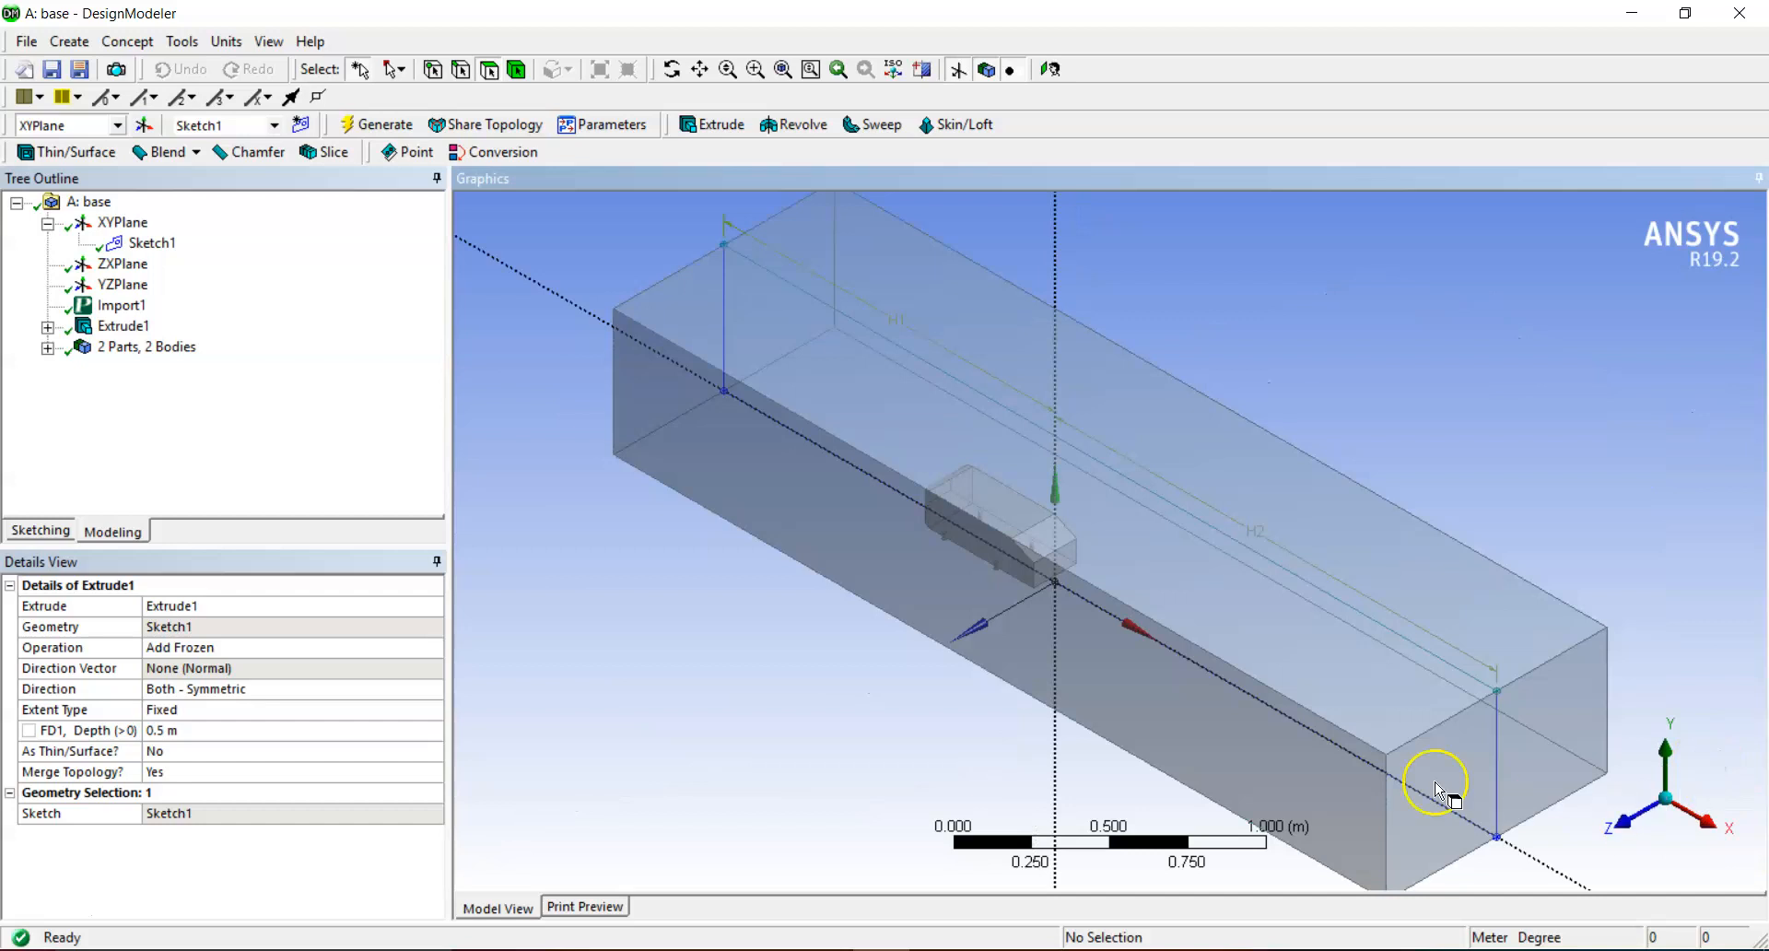
{"action": "left_click", "coordinate": [728, 69]}
{"action": "left_click_drag", "start_coordinate": [640, 214], "coordinate": [638, 411]}
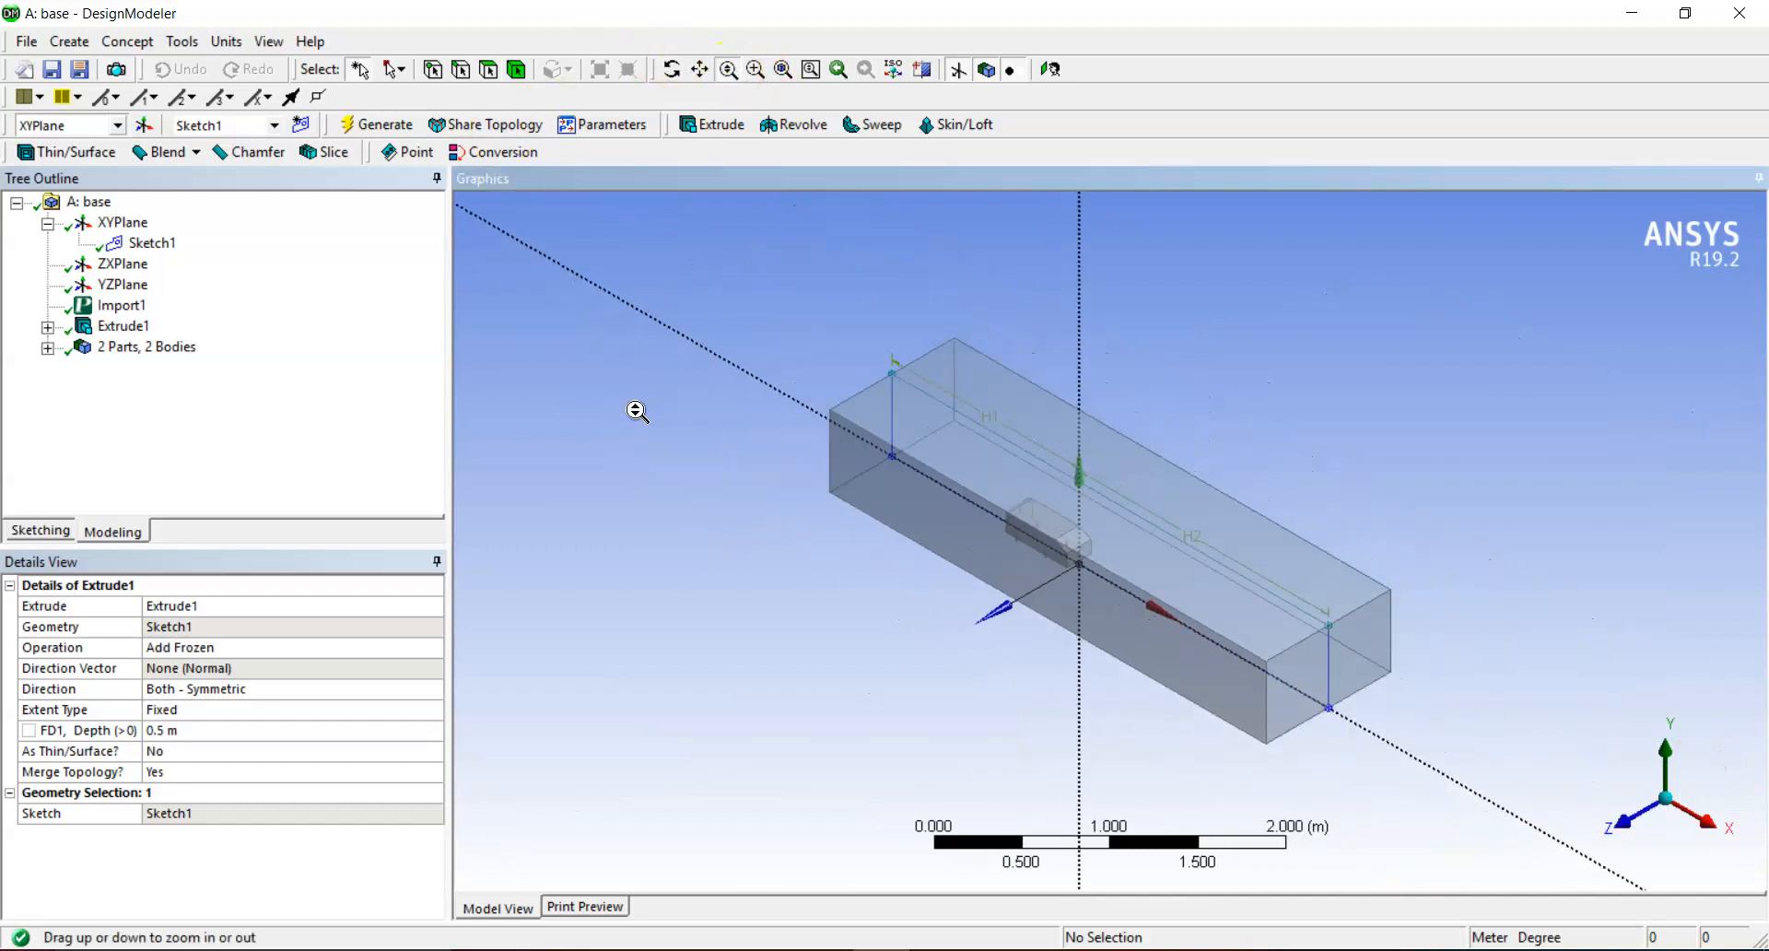
{"action": "left_click", "coordinate": [47, 347]}
{"action": "left_click", "coordinate": [146, 369]}
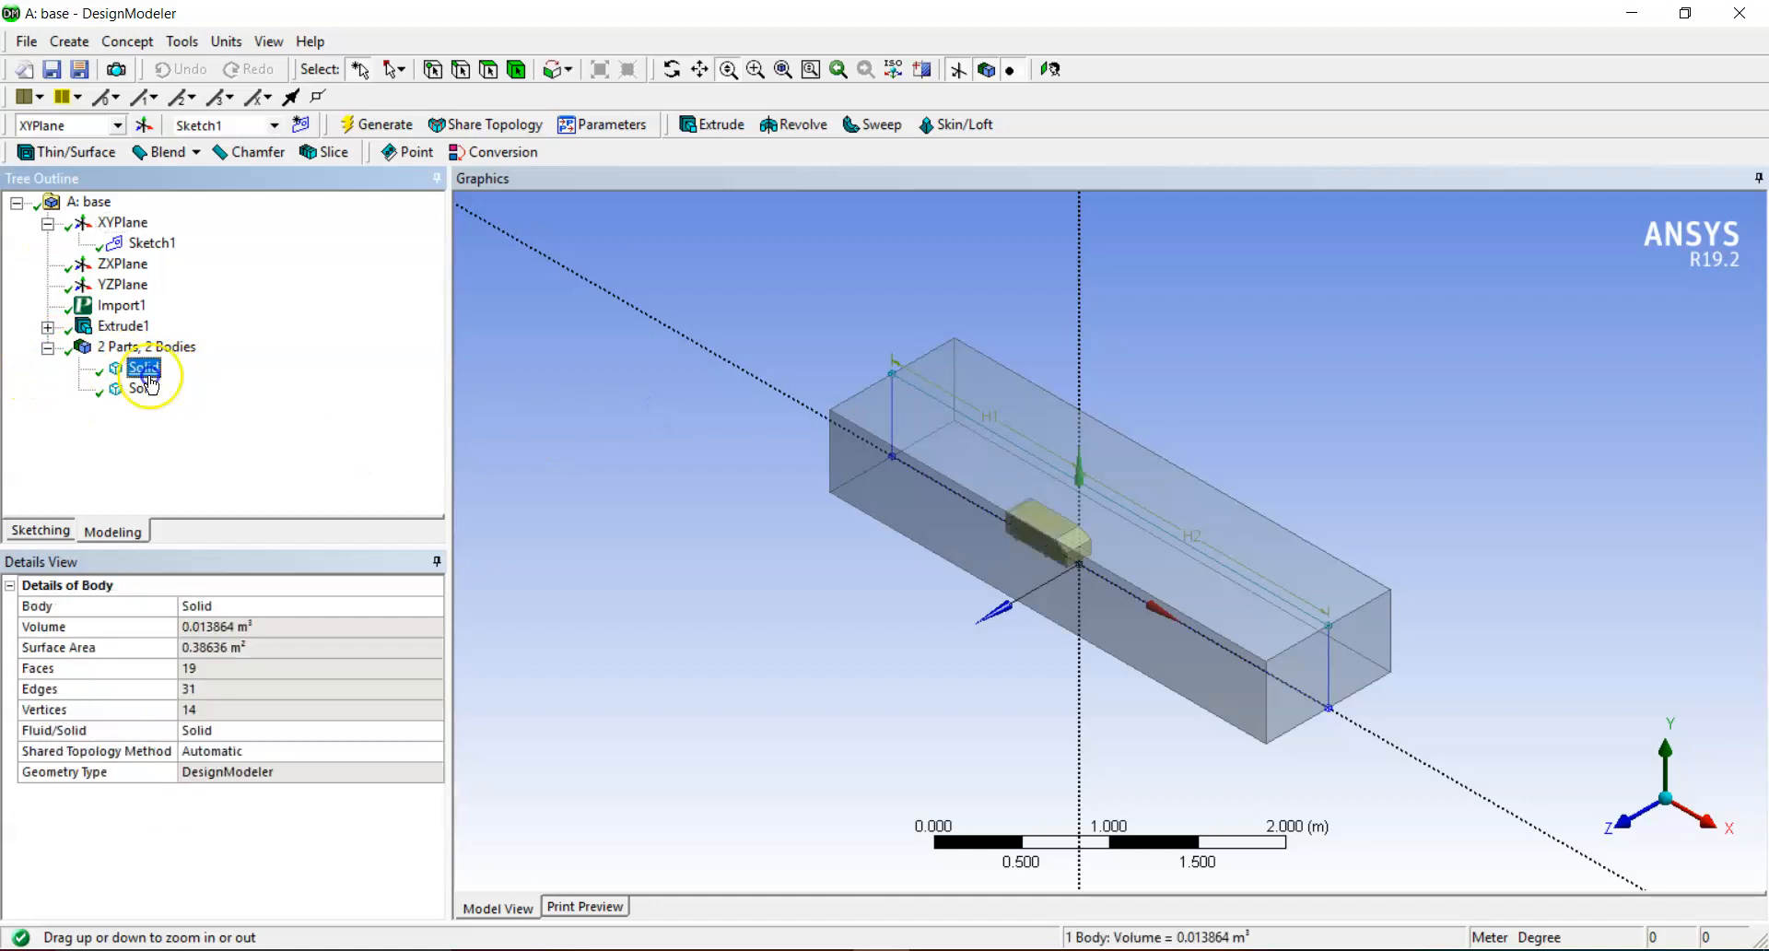
{"action": "right_click", "coordinate": [153, 374]}
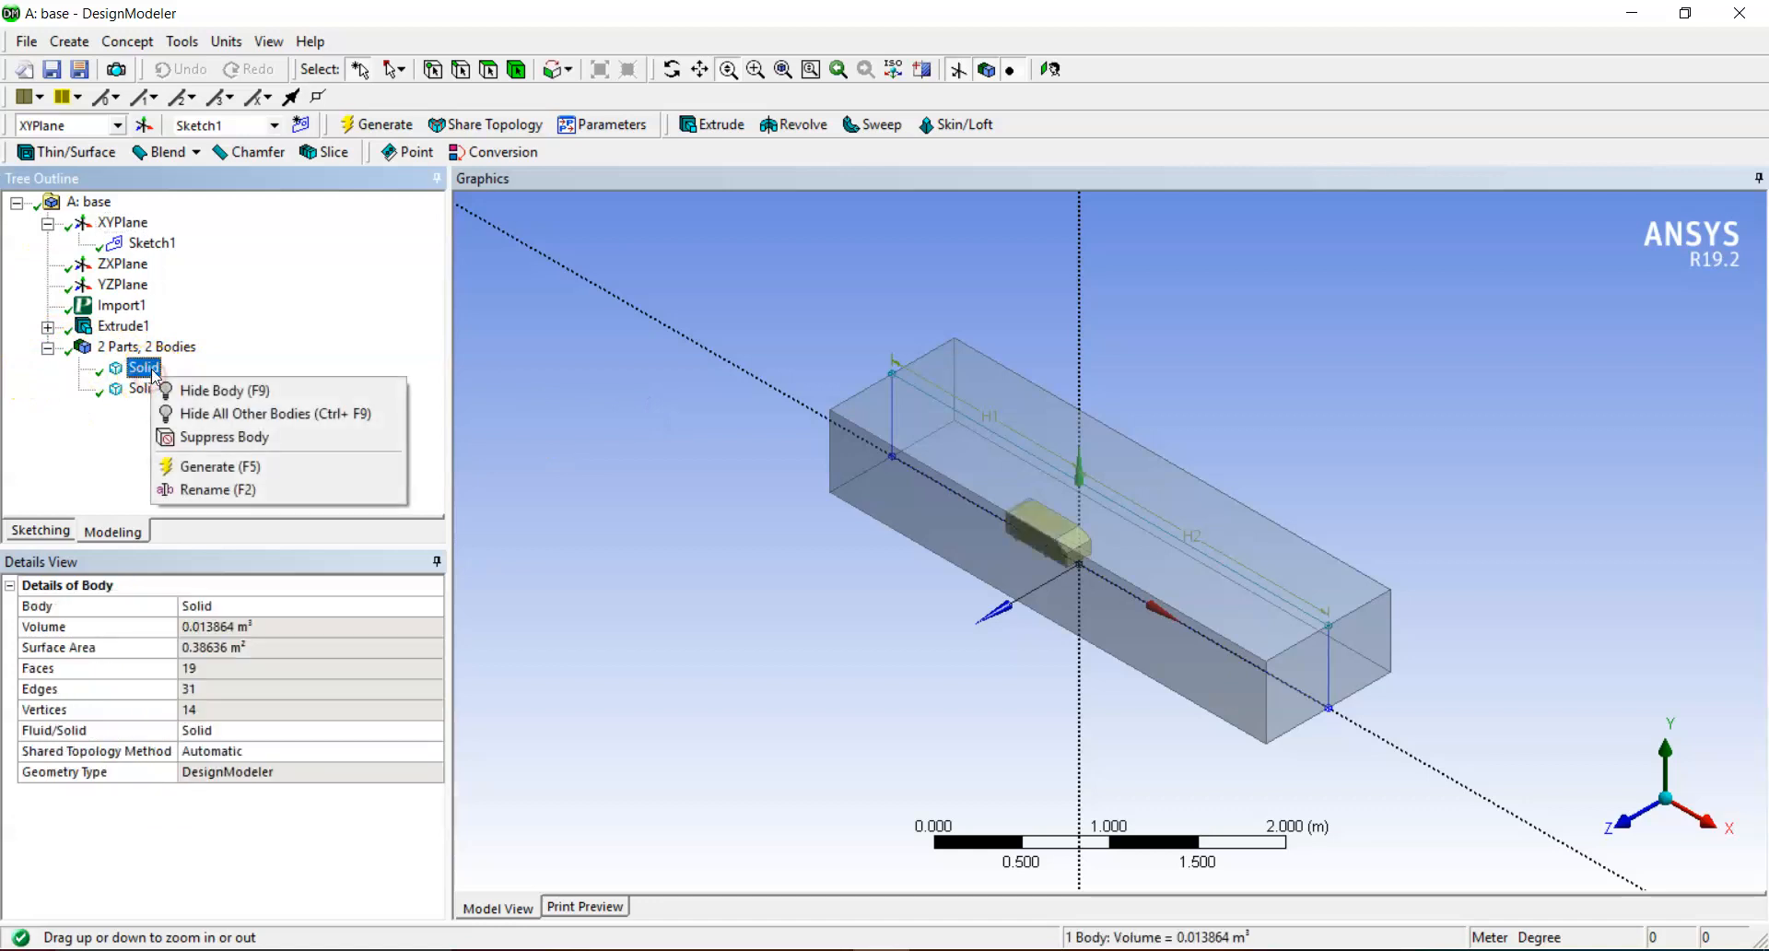
{"action": "left_click", "coordinate": [221, 489]}
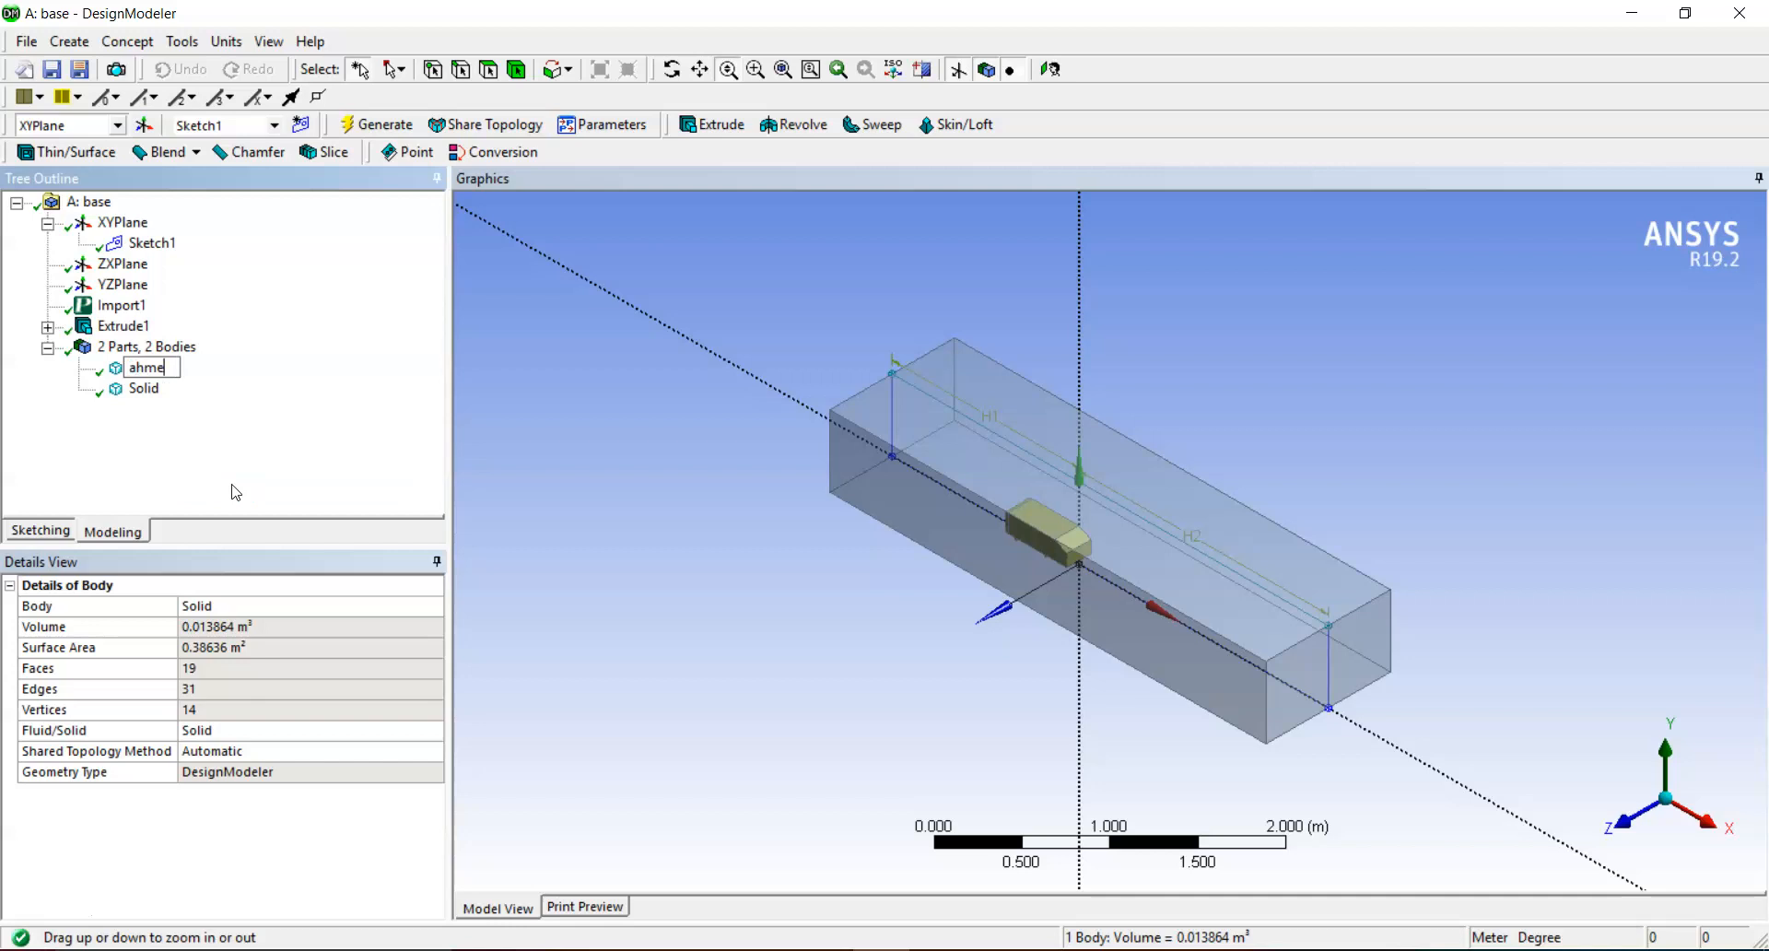
{"action": "key", "text": "Return"}
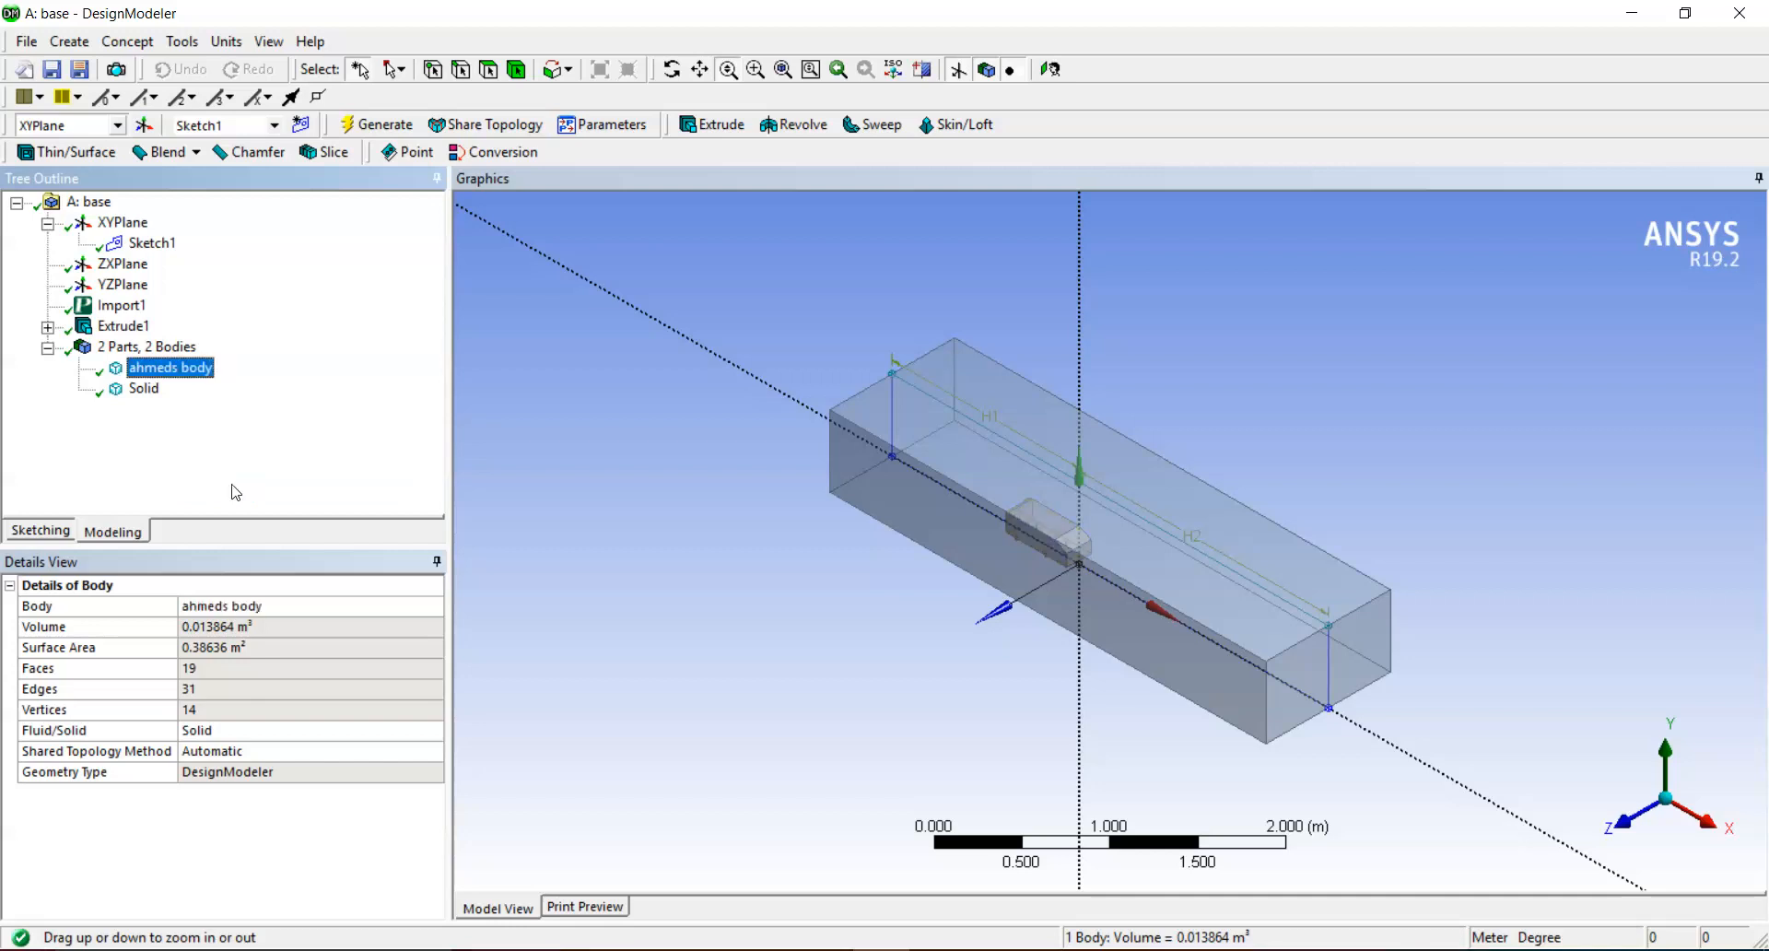
- Rename the extruded enclosure solid as "fluid domain"
{"action": "left_click", "coordinate": [138, 388]}
{"action": "right_click", "coordinate": [135, 395]}
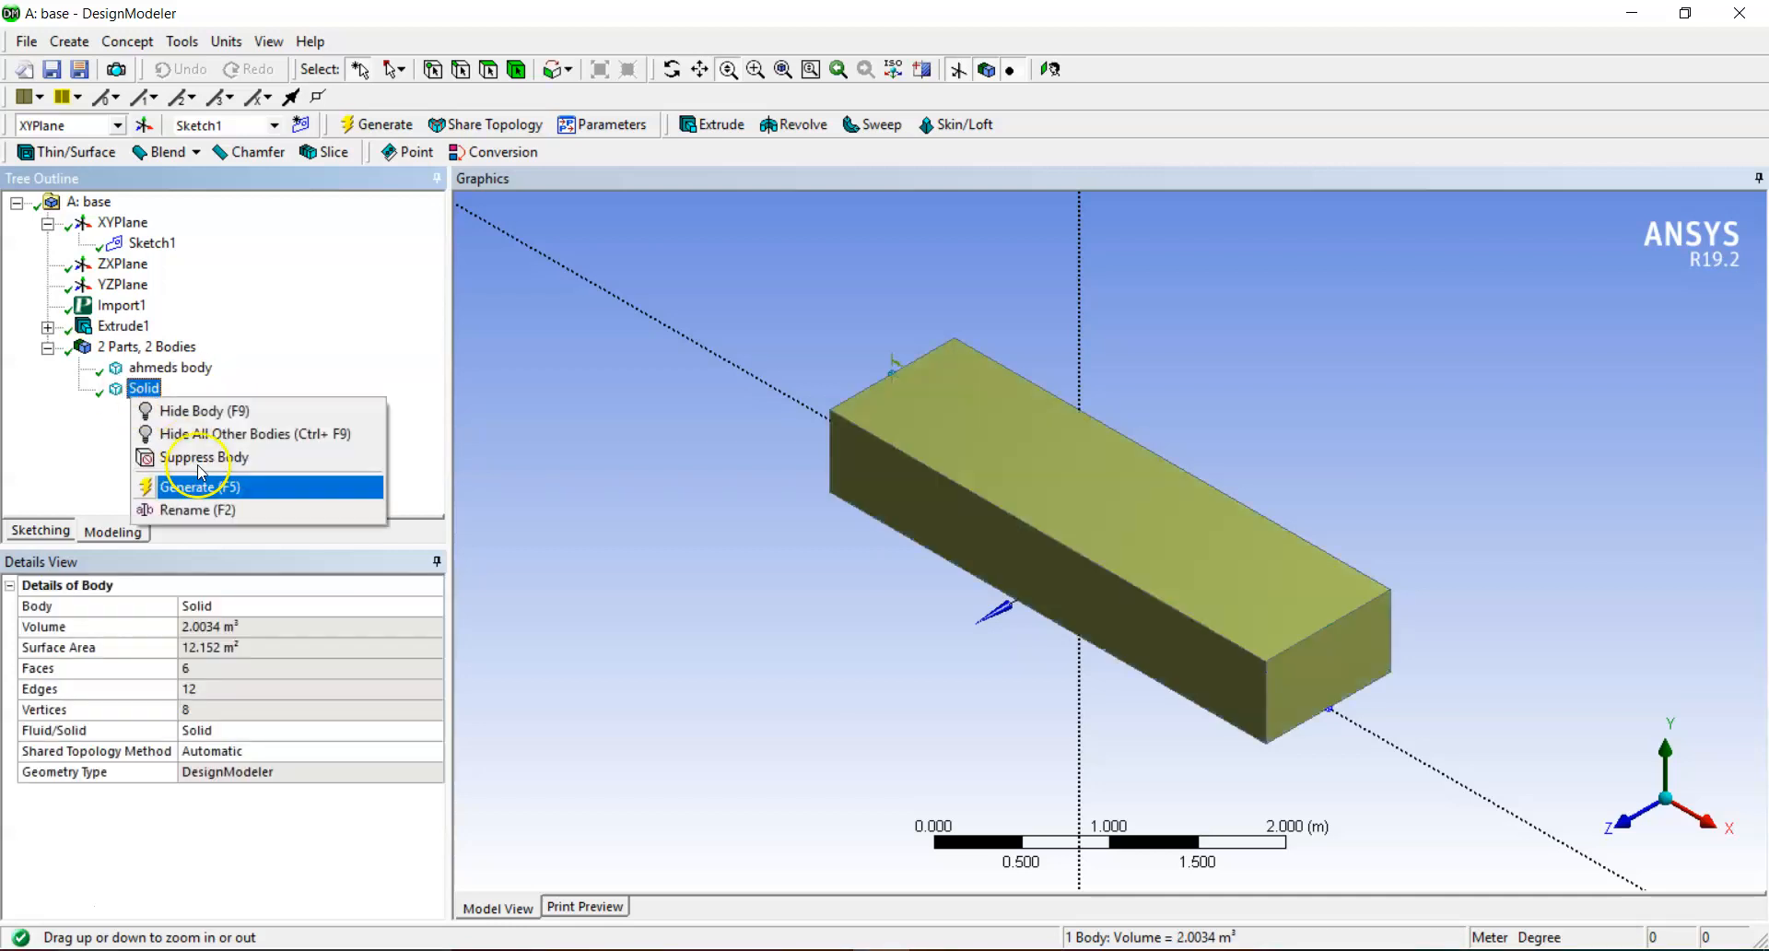
{"action": "left_click", "coordinate": [206, 511]}
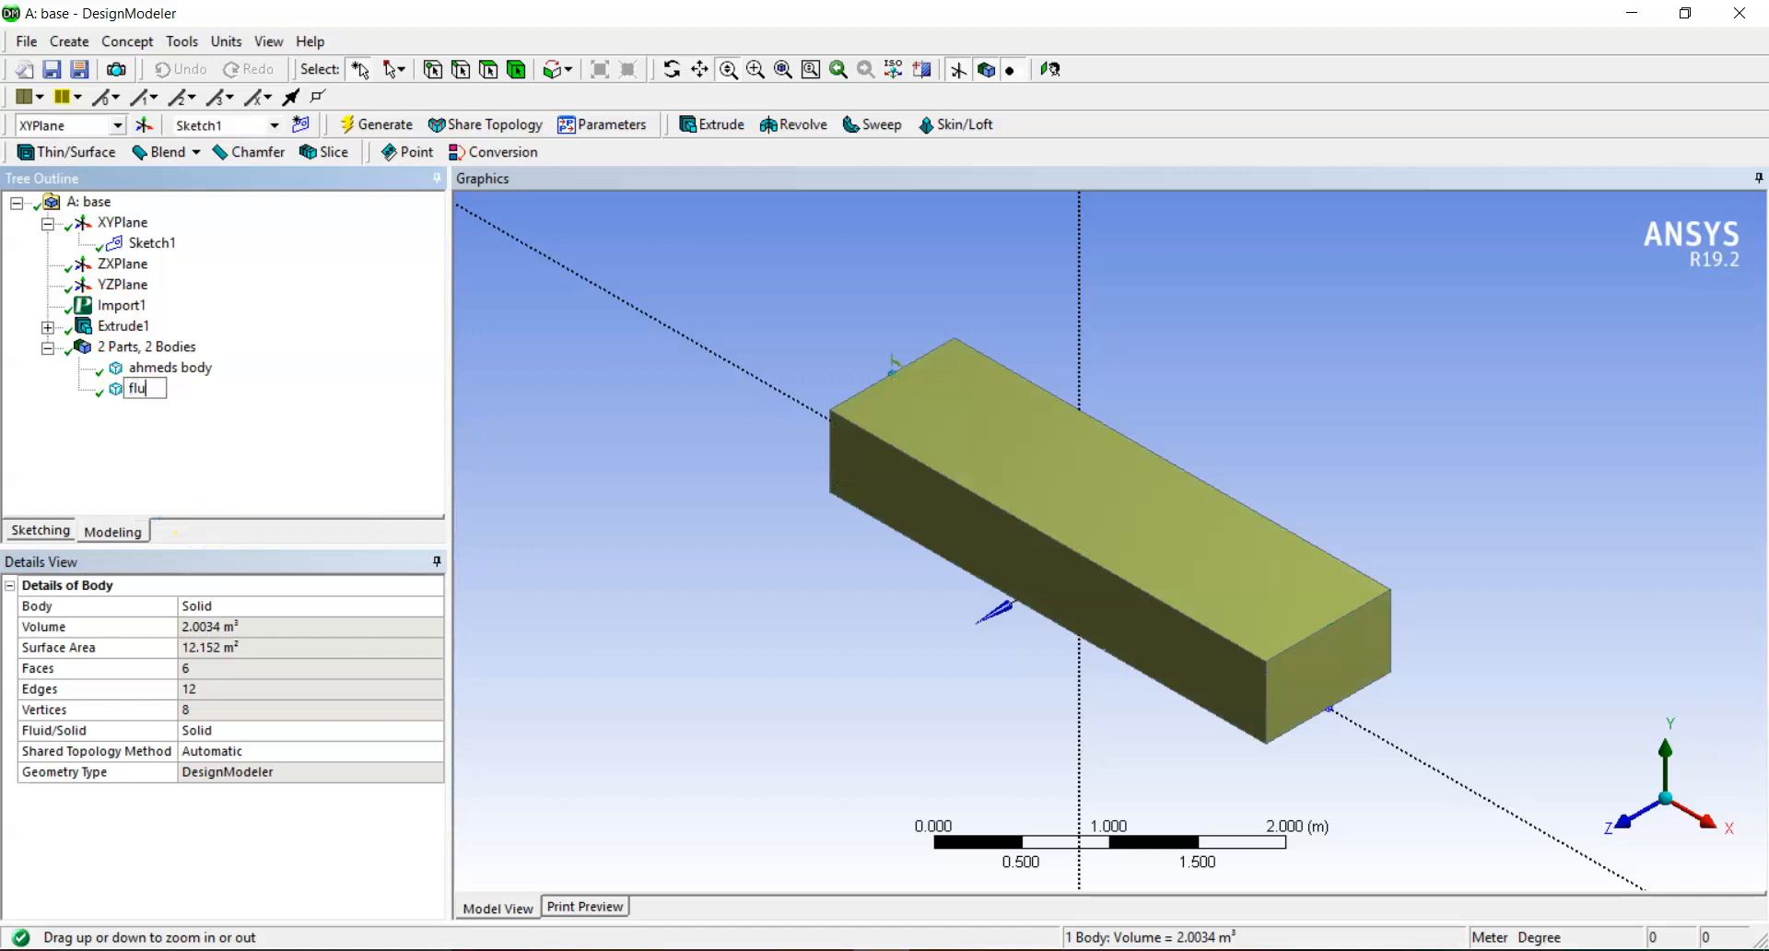
{"action": "key", "text": "Return"}
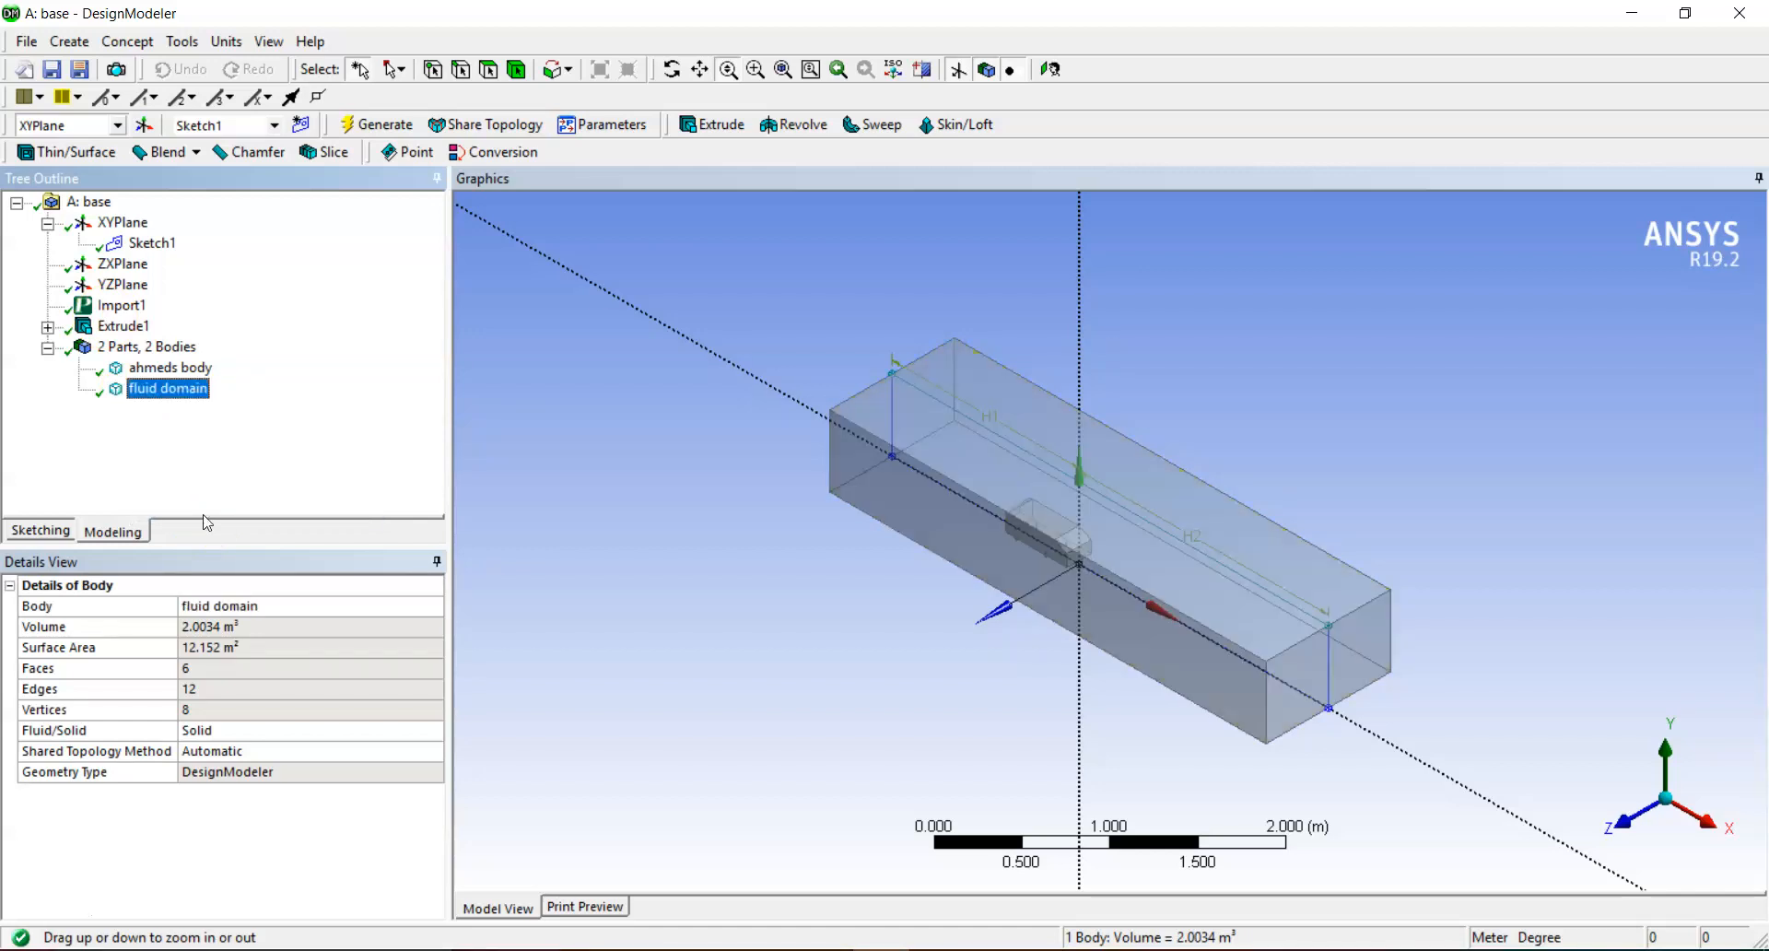
{"action": "left_click", "coordinate": [797, 443]}
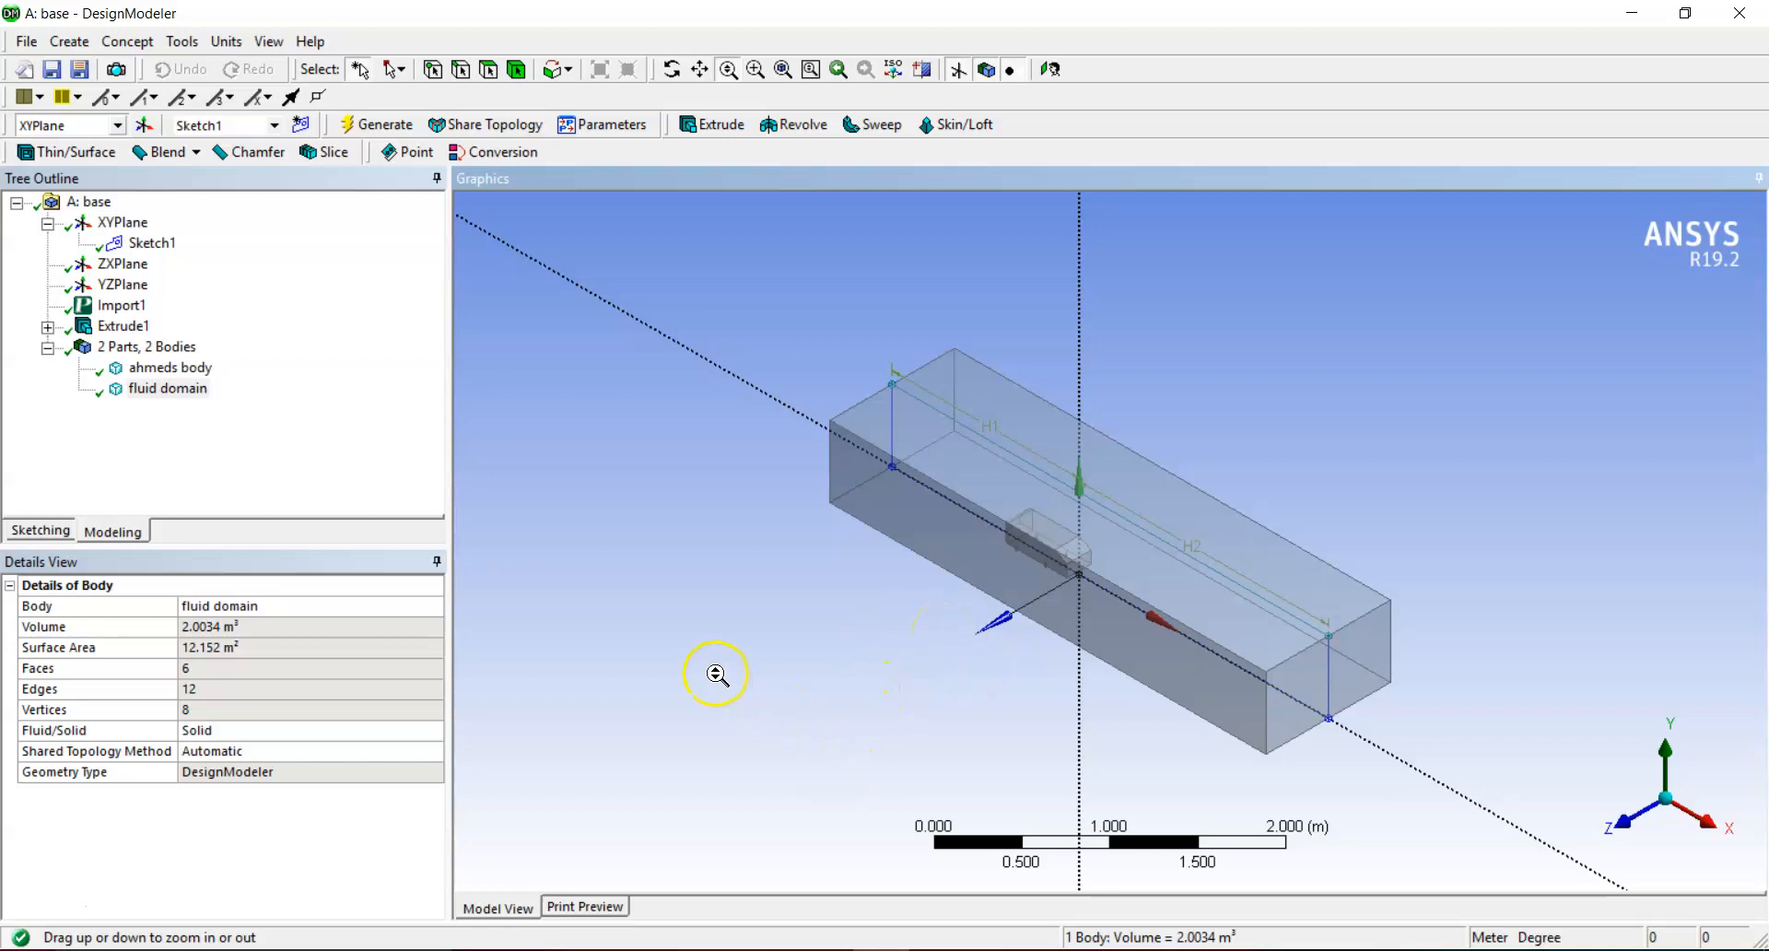
- Add a Symmetry feature and set its number of planes to 2
{"action": "left_click", "coordinate": [183, 42]}
{"action": "left_click", "coordinate": [237, 260]}
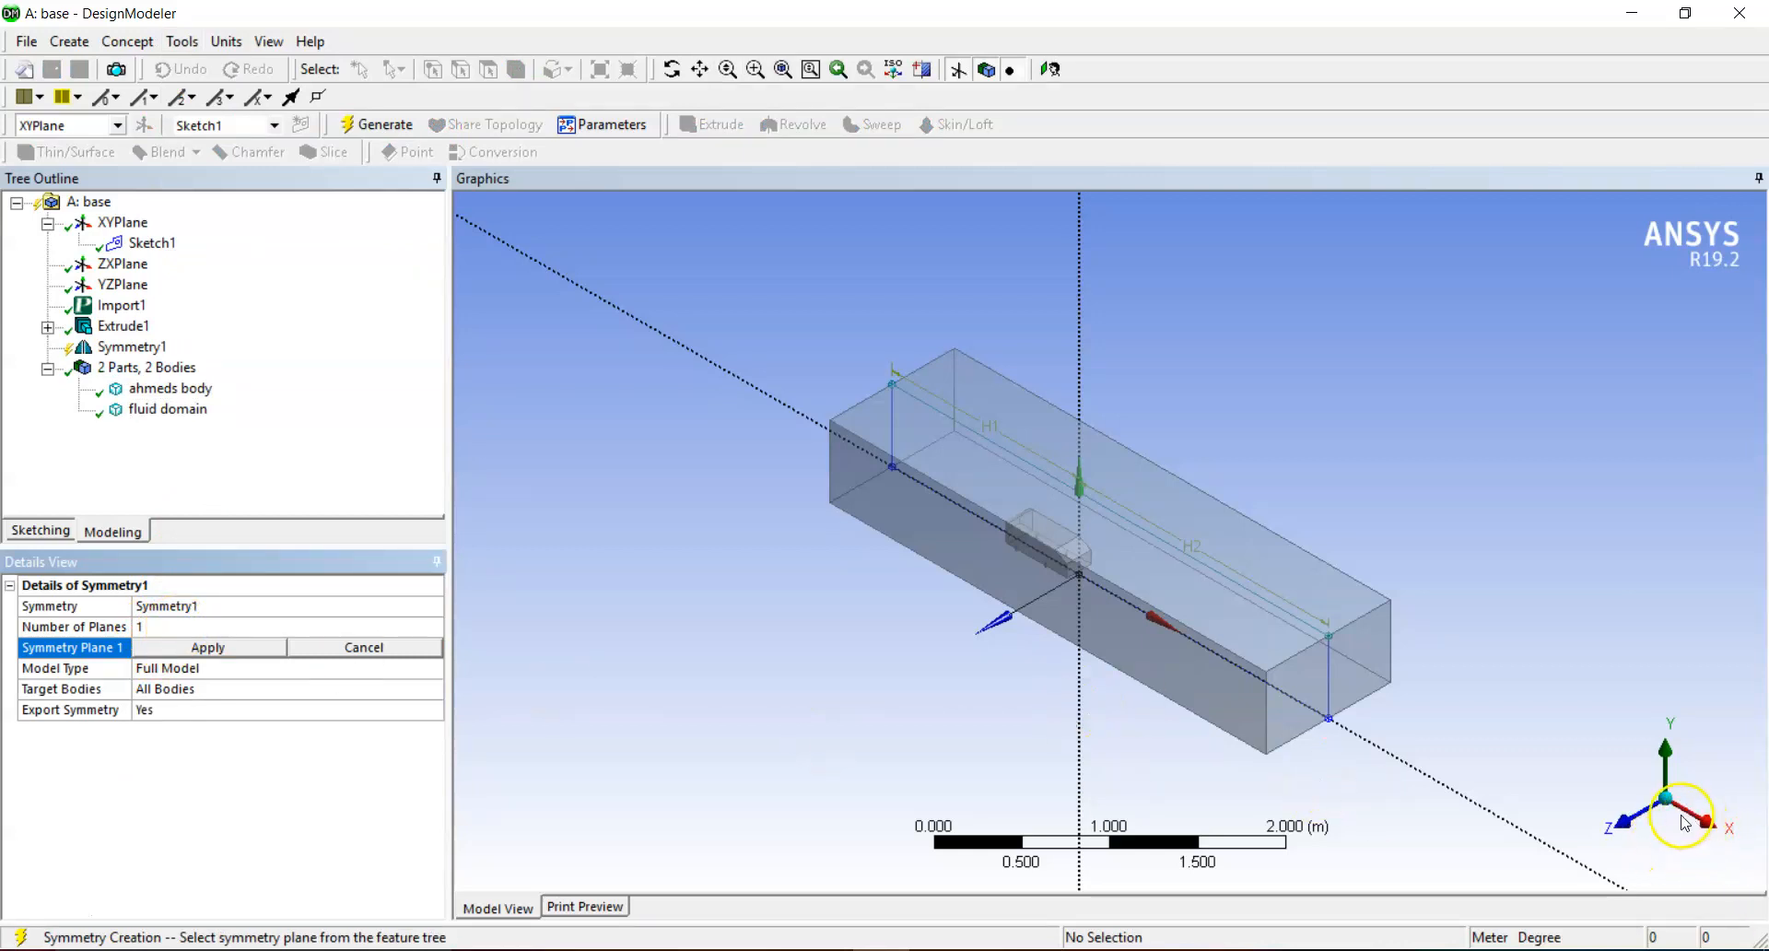
{"action": "middle_click_drag", "start_coordinate": [900, 703], "coordinate": [1185, 694]}
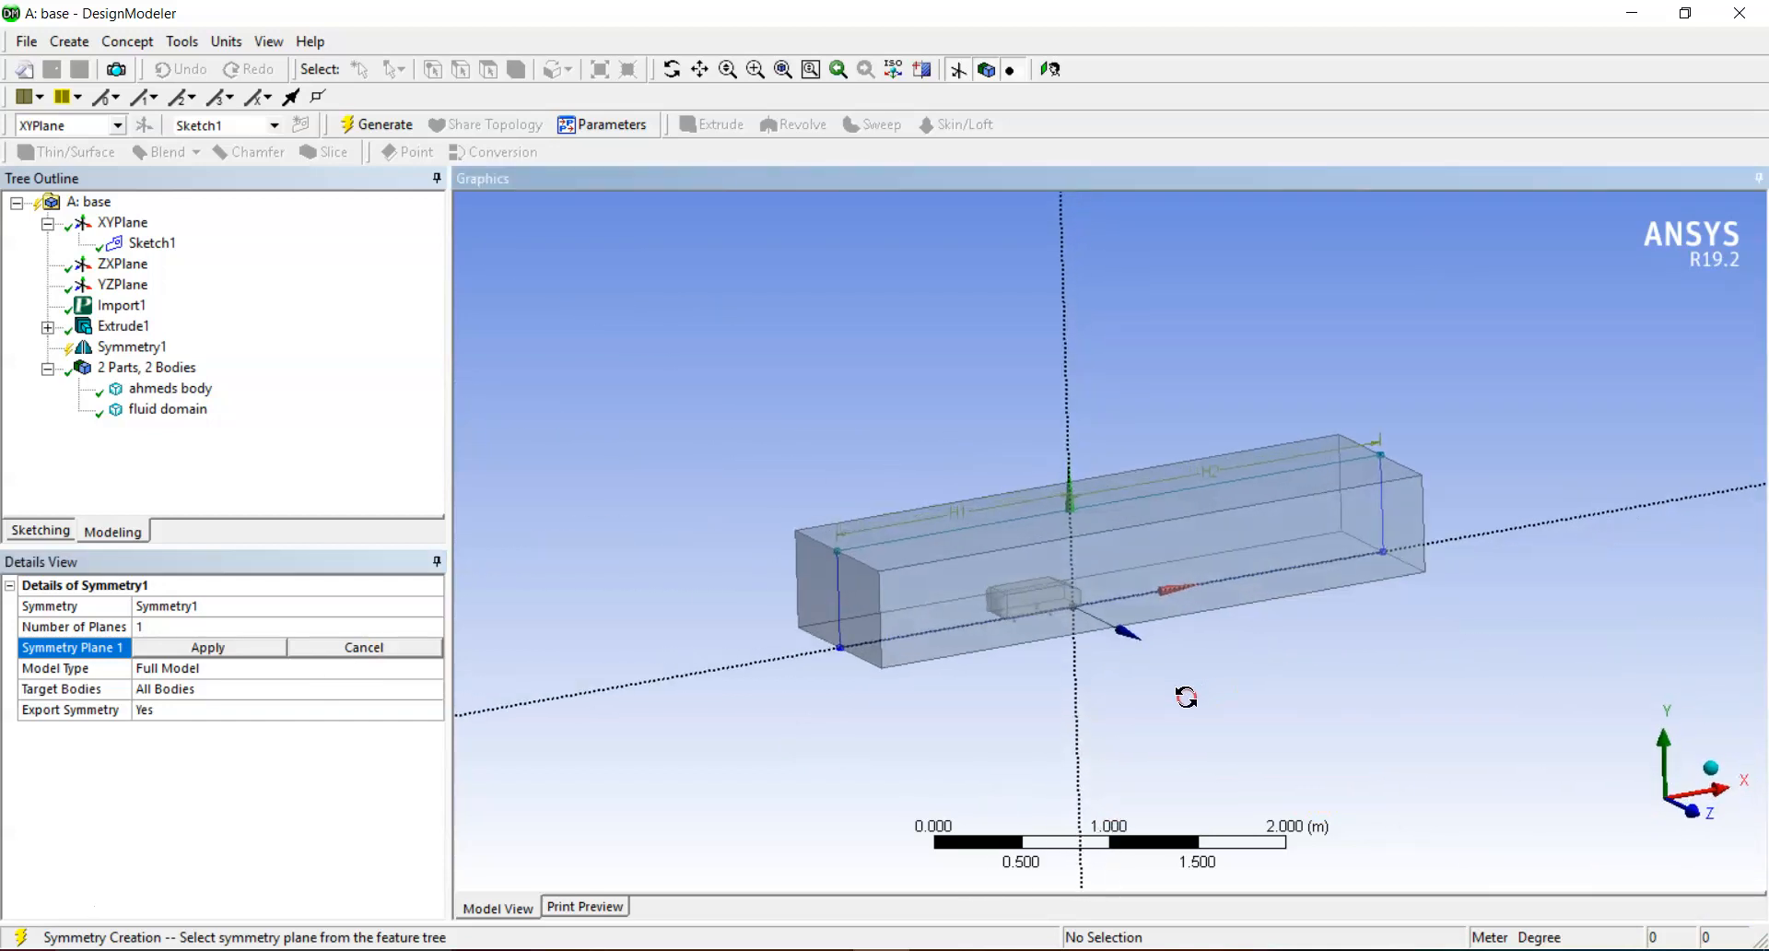
{"action": "left_click", "coordinate": [756, 69]}
{"action": "left_click_drag", "start_coordinate": [971, 466], "coordinate": [1035, 620]}
{"action": "left_click_drag", "start_coordinate": [915, 529], "coordinate": [1140, 629]}
{"action": "mouse_move", "coordinate": [1192, 557]}
{"action": "middle_mouse_down"}
{"action": "mouse_move", "coordinate": [1229, 580]}
{"action": "mouse_move", "coordinate": [1264, 556]}
{"action": "mouse_move", "coordinate": [1216, 560]}
{"action": "middle_mouse_up"}
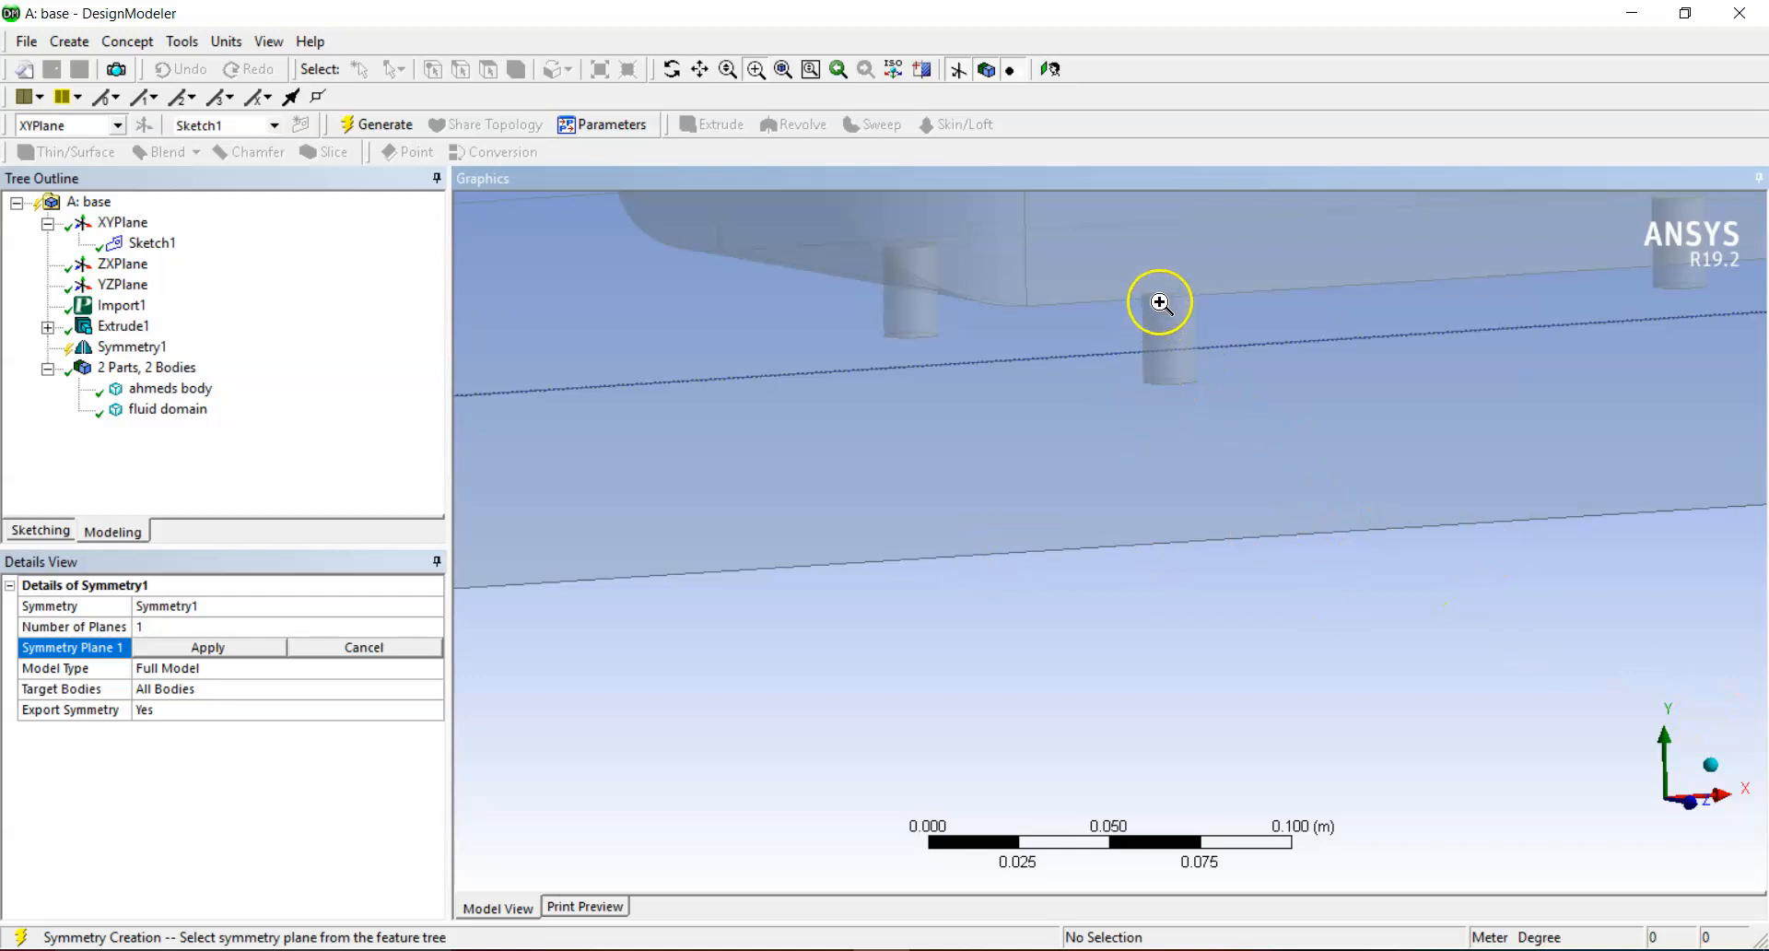
{"action": "left_click", "coordinate": [1709, 765]}
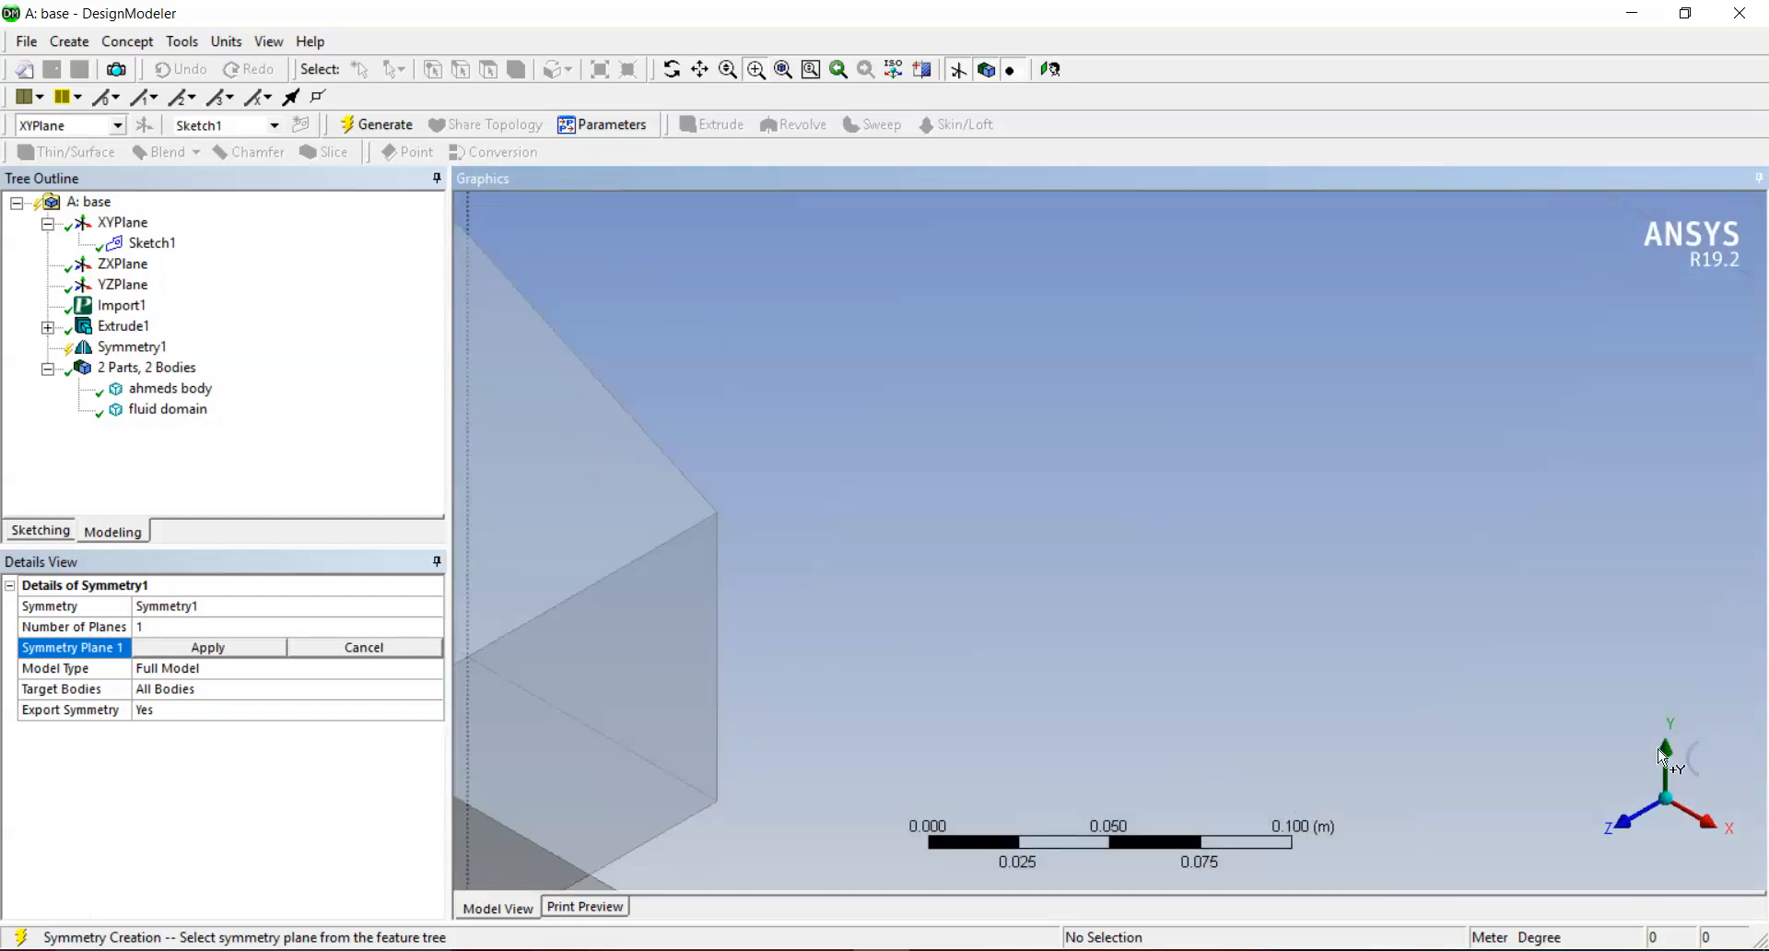
{"action": "left_click", "coordinate": [790, 71]}
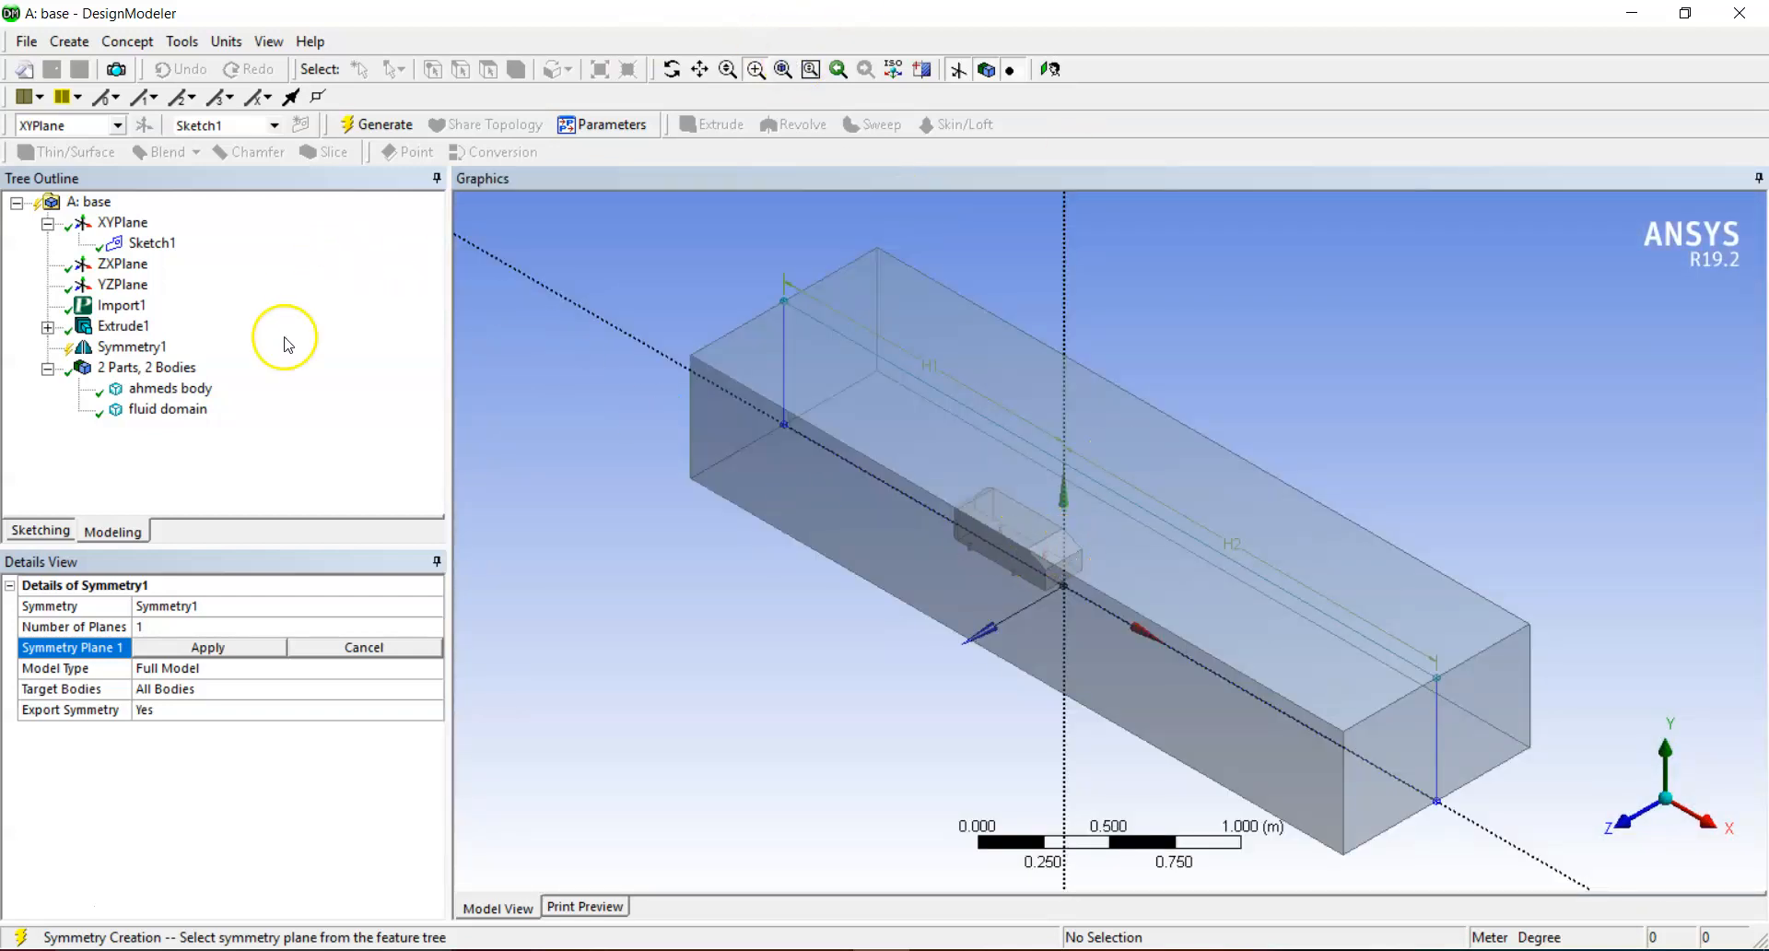
{"action": "left_click", "coordinate": [187, 623]}
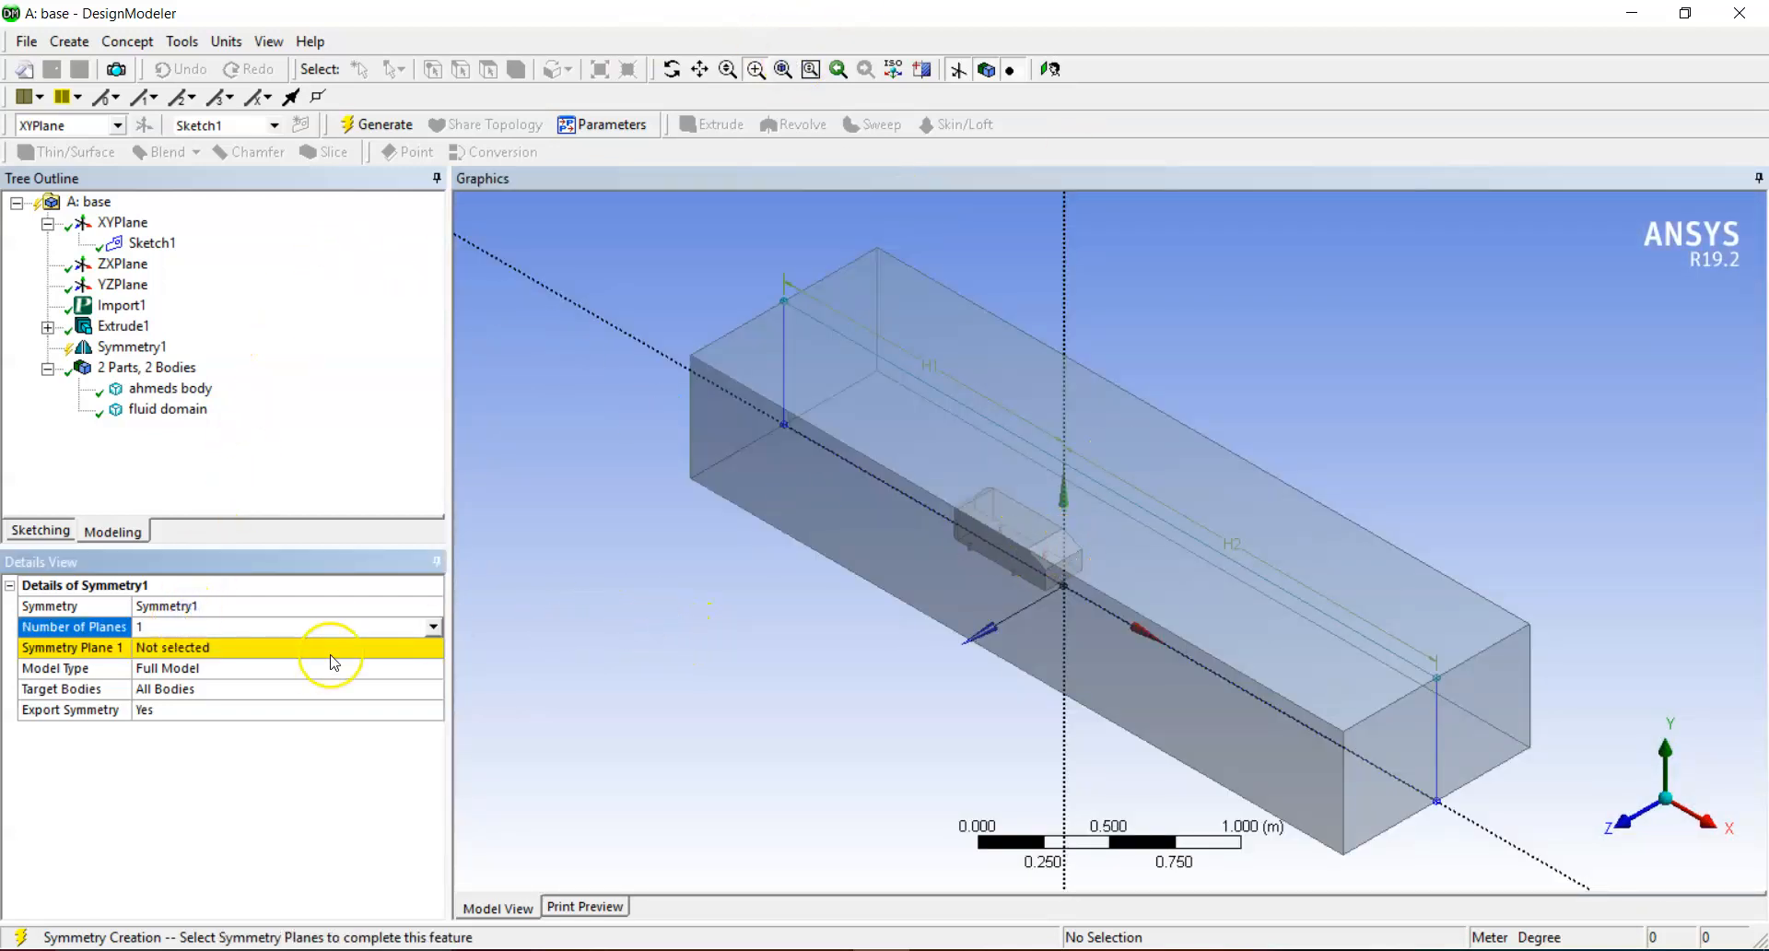
{"action": "left_click", "coordinate": [432, 627]}
{"action": "left_click", "coordinate": [270, 660]}
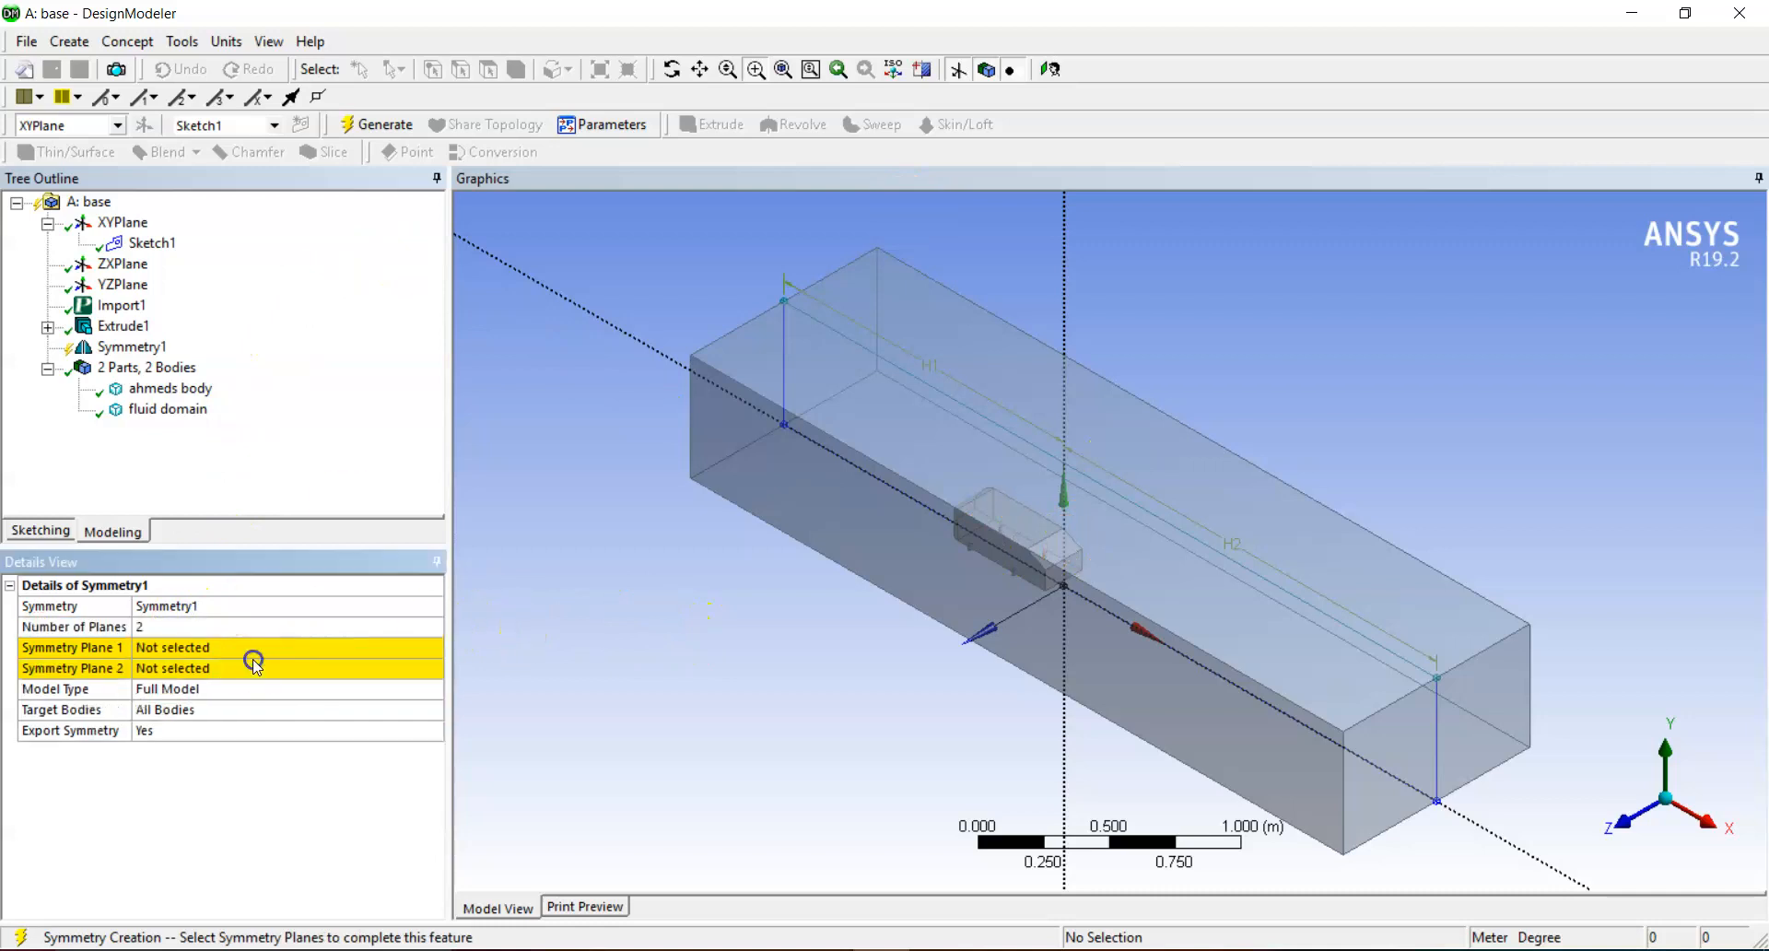
- Assign the XYPlane as Symmetry Plane 1
{"action": "left_click", "coordinate": [251, 668]}
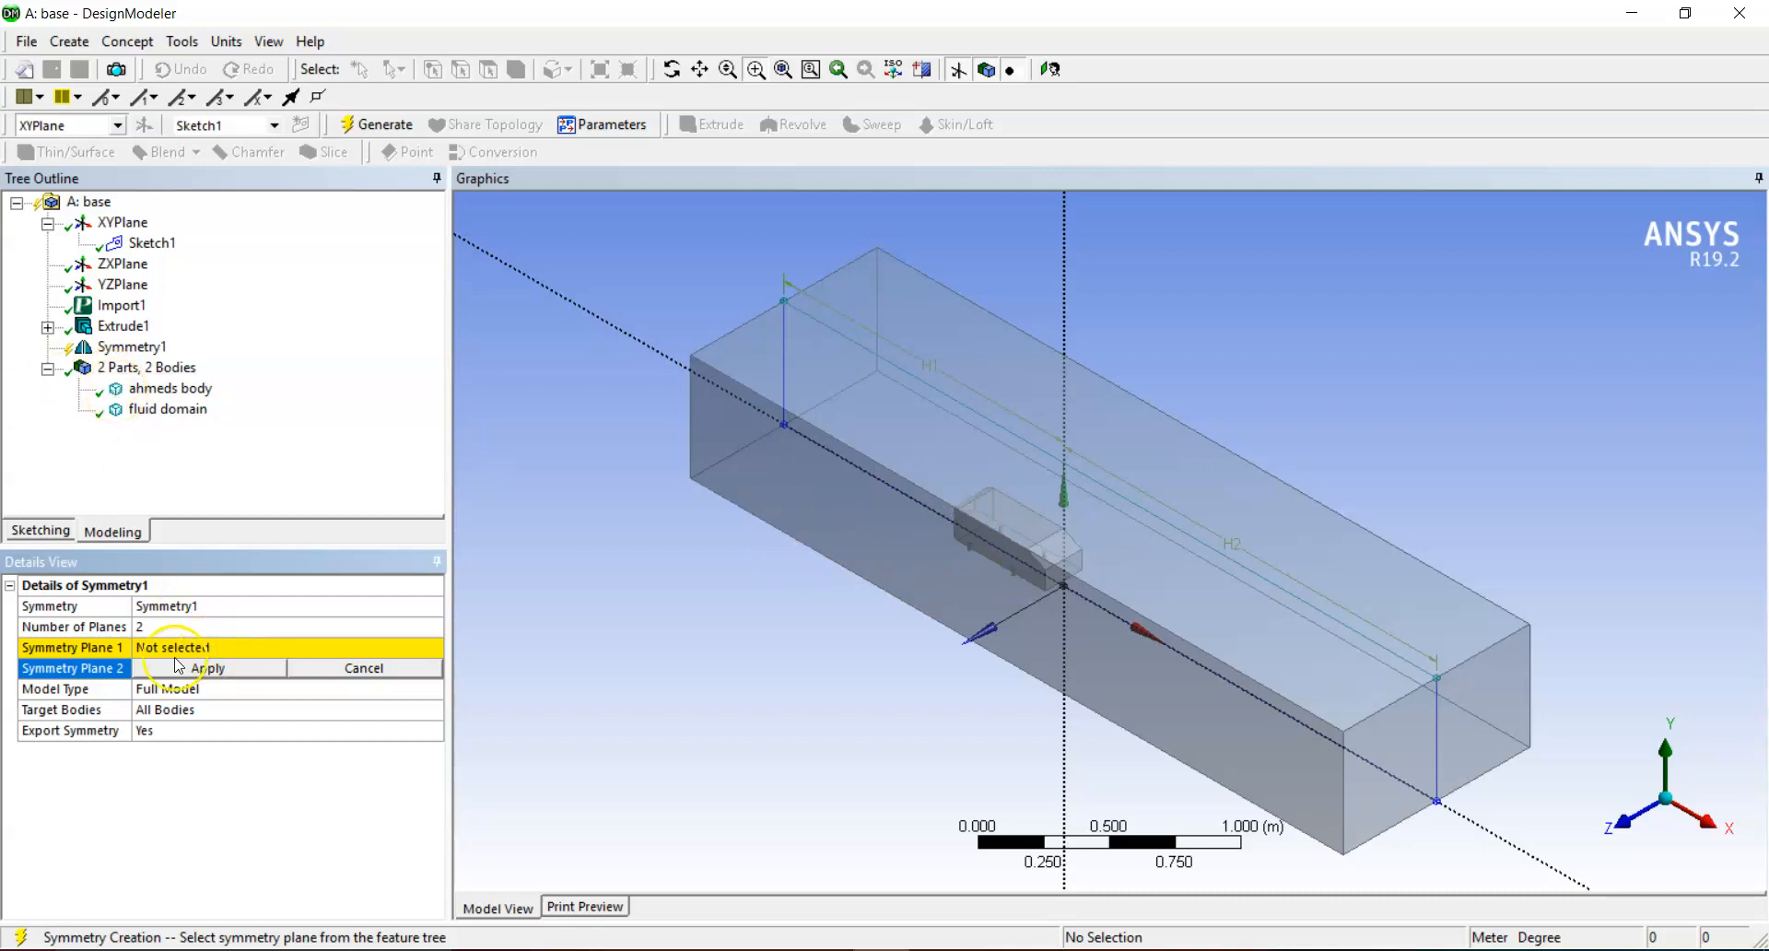
{"action": "left_click", "coordinate": [161, 648]}
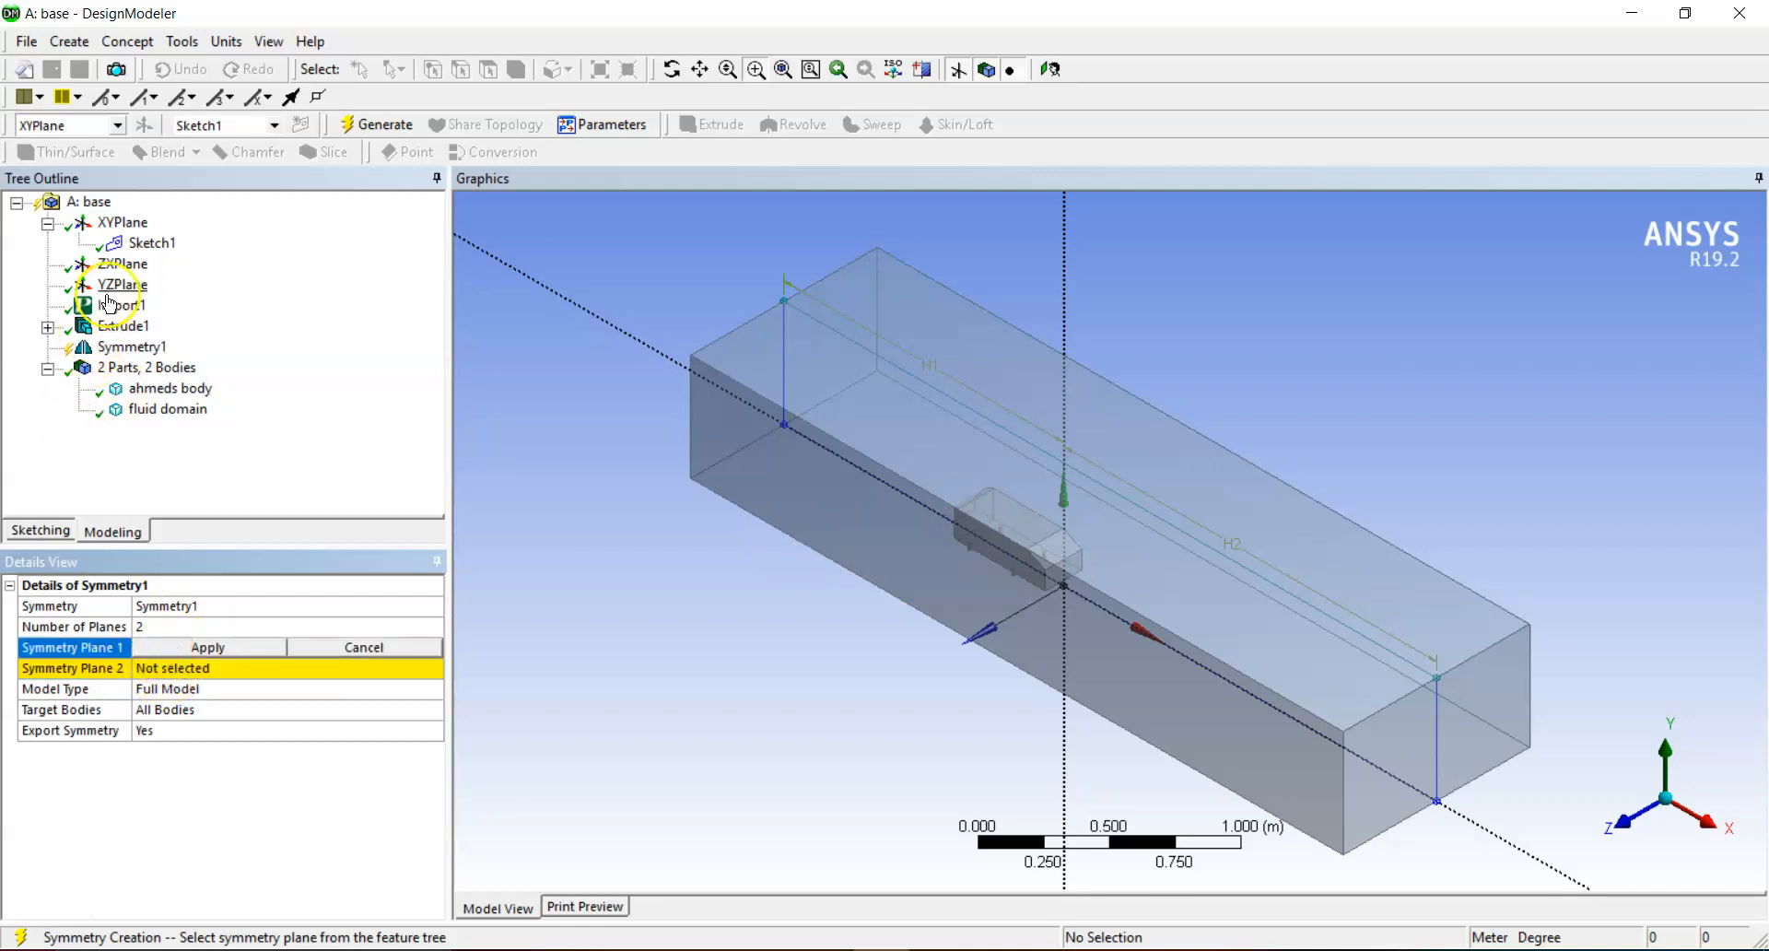
{"action": "left_click", "coordinate": [122, 222]}
{"action": "left_click", "coordinate": [202, 647]}
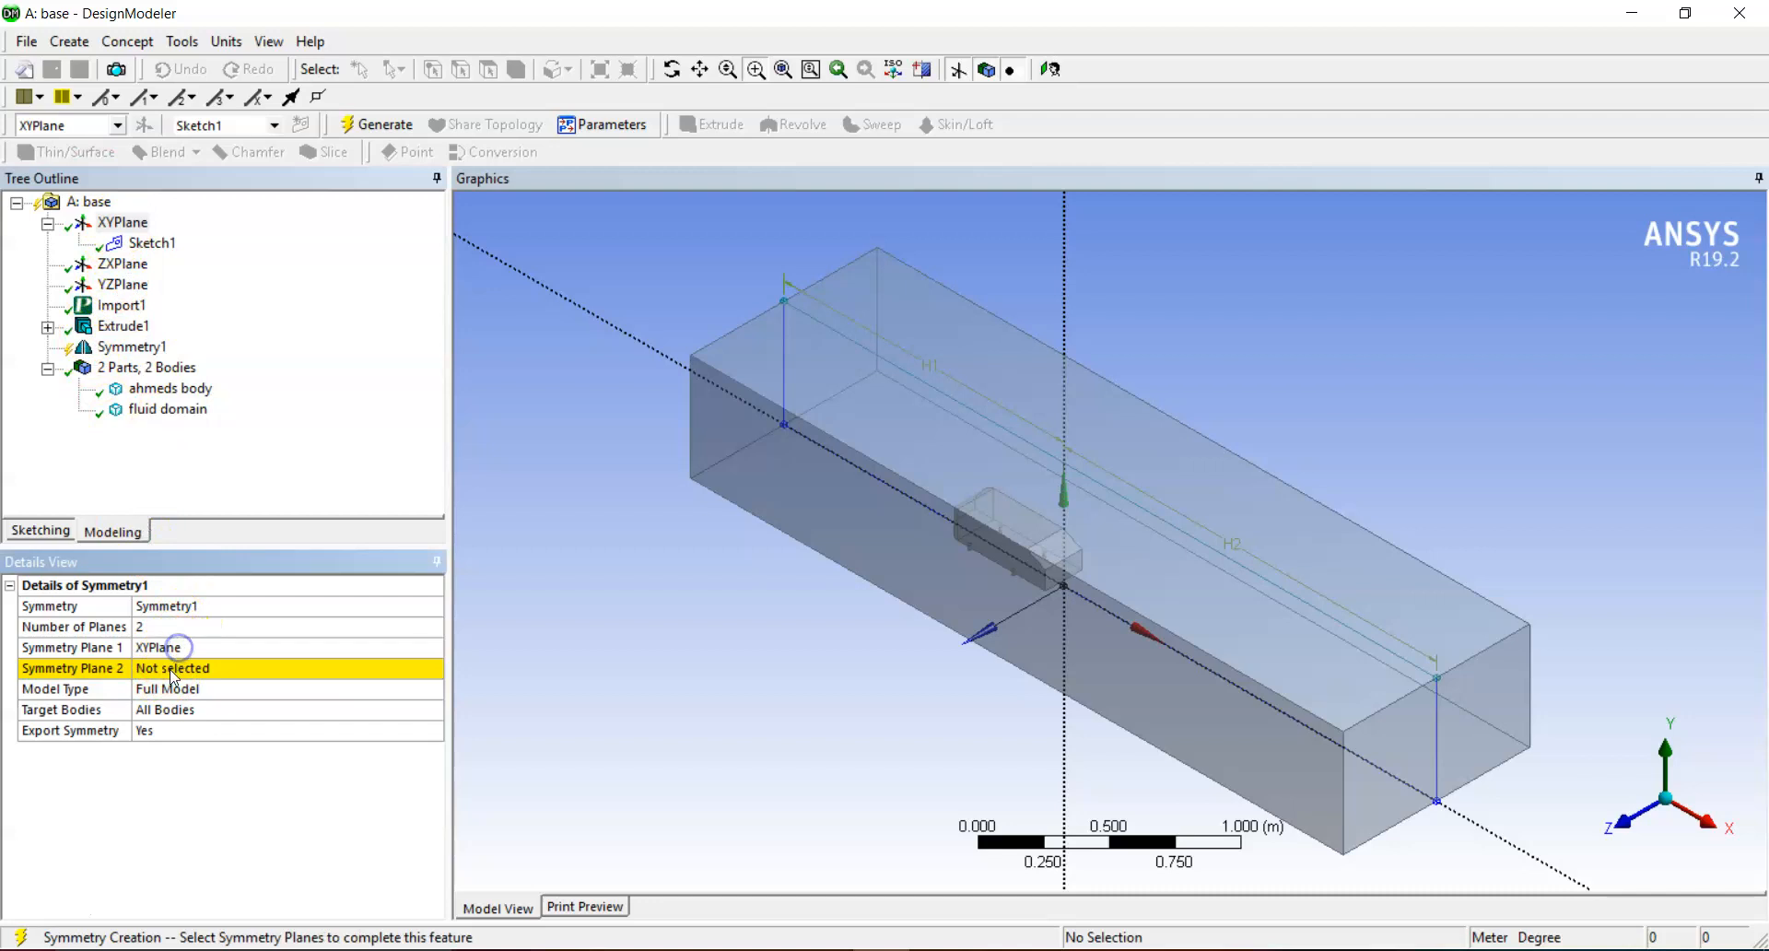
- Assign the ZXPlane as Symmetry Plane 2 and generate the symmetry feature
{"action": "left_click", "coordinate": [180, 667]}
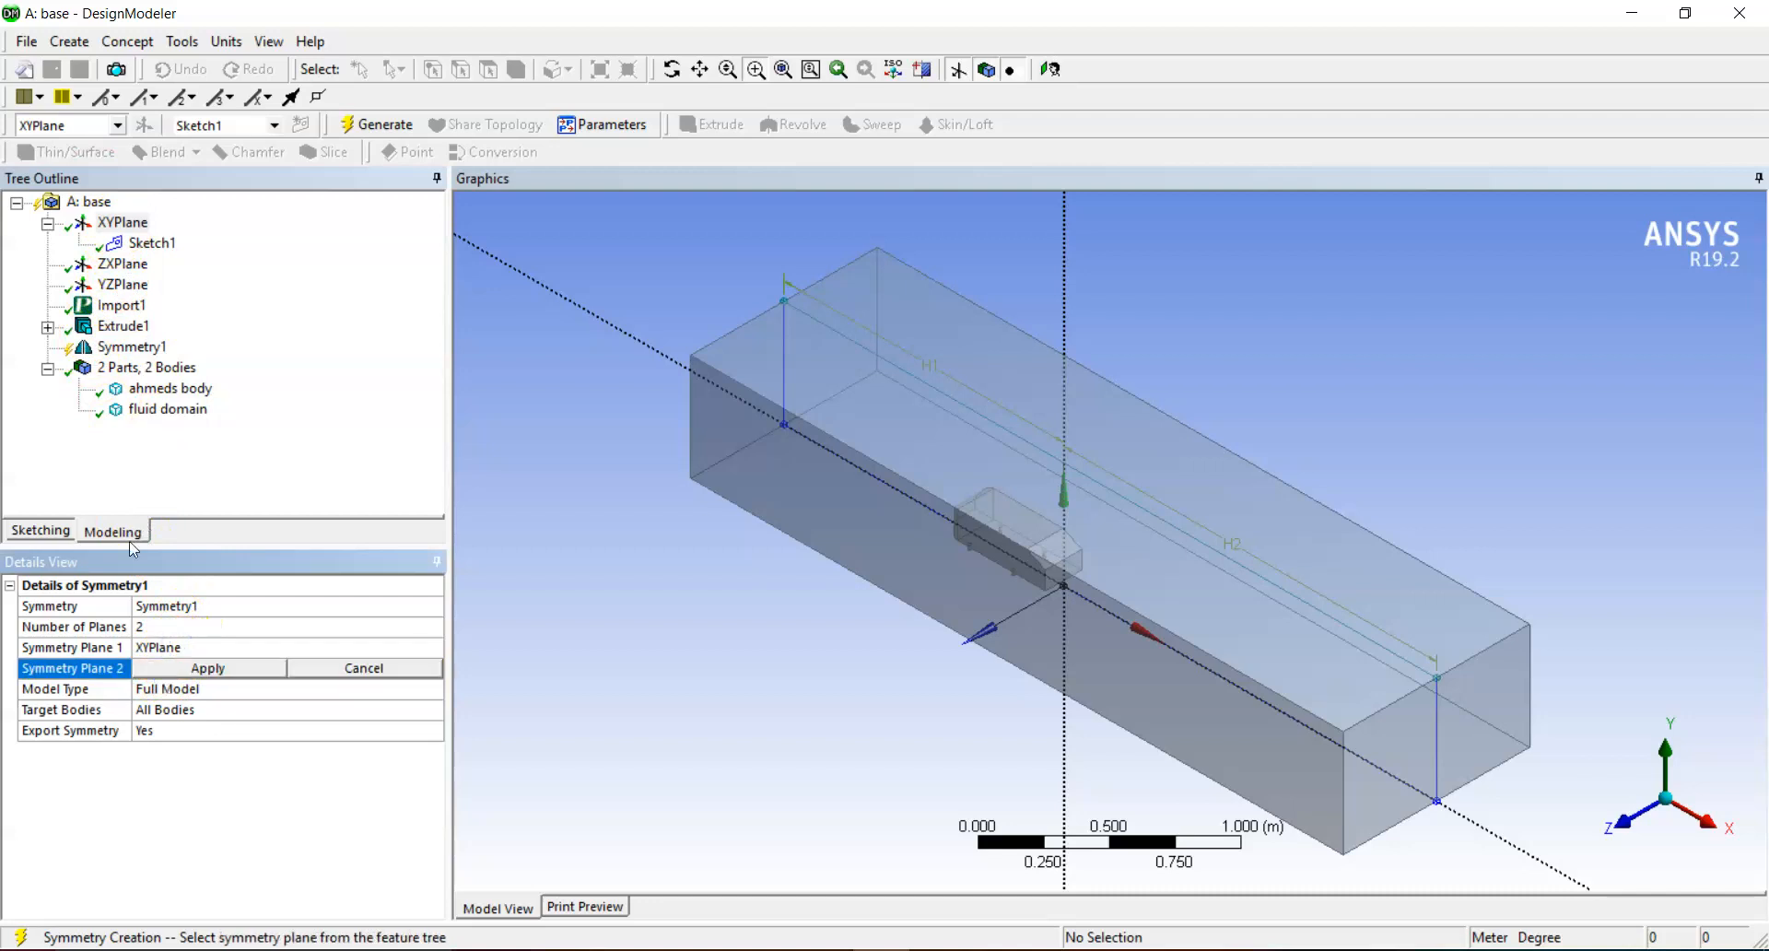
{"action": "left_click", "coordinate": [123, 263]}
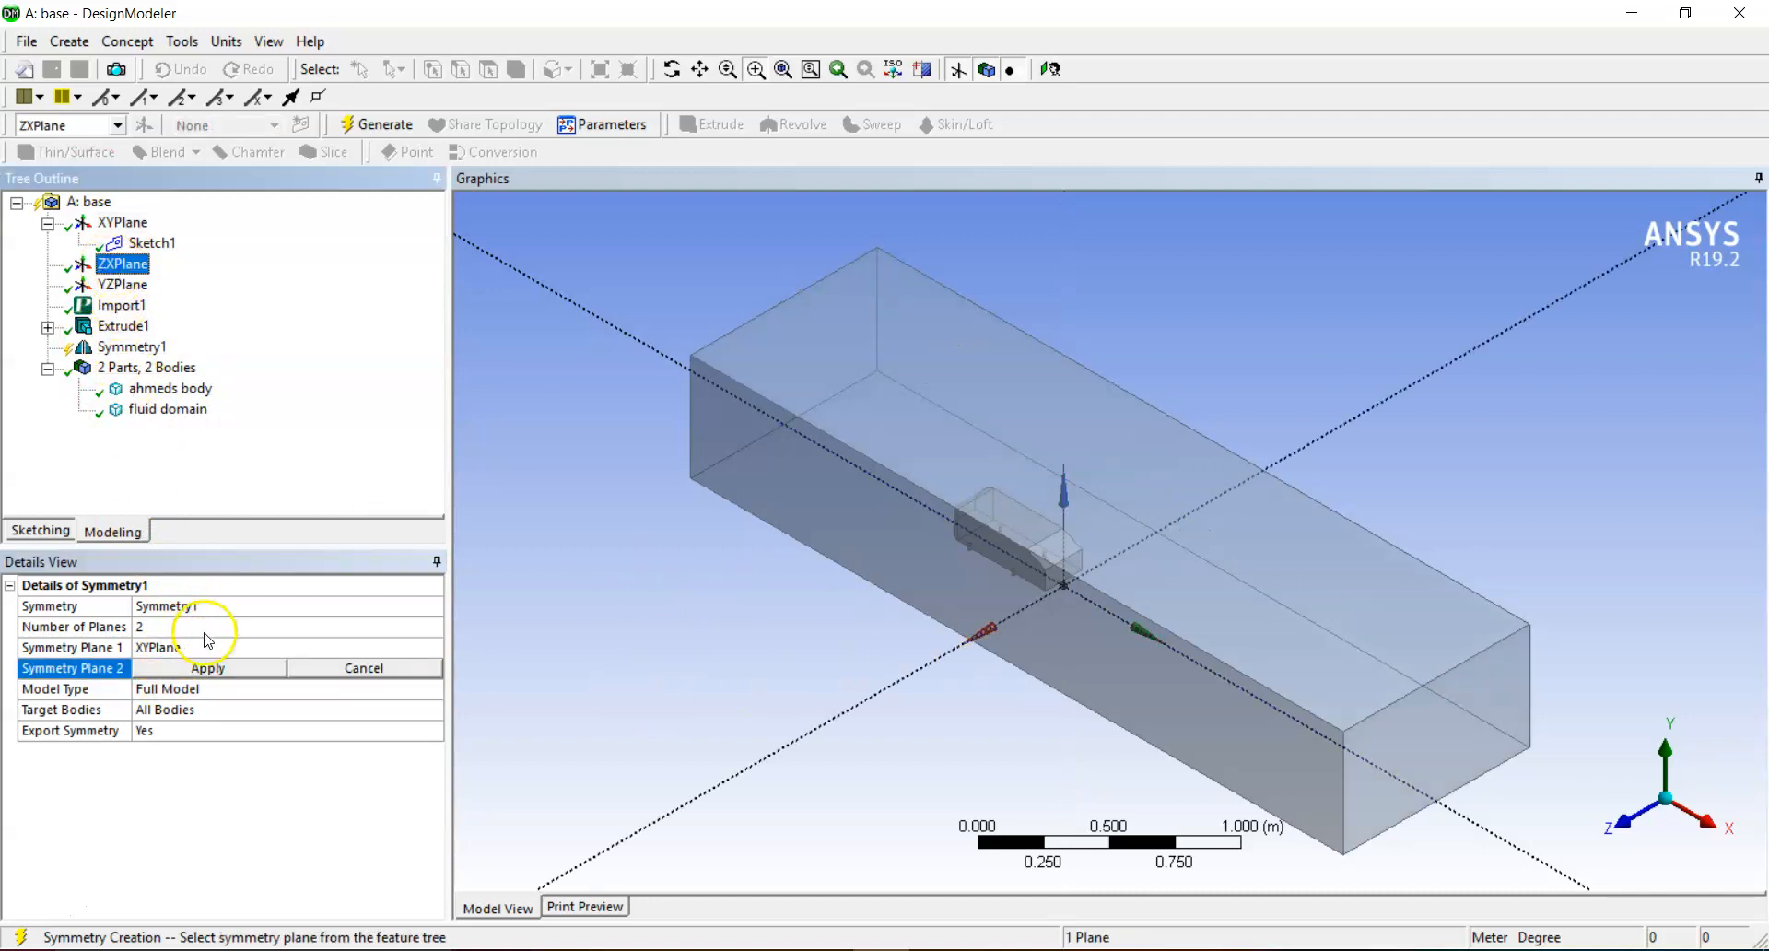
{"action": "left_click", "coordinate": [208, 667]}
{"action": "left_click", "coordinate": [380, 140]}
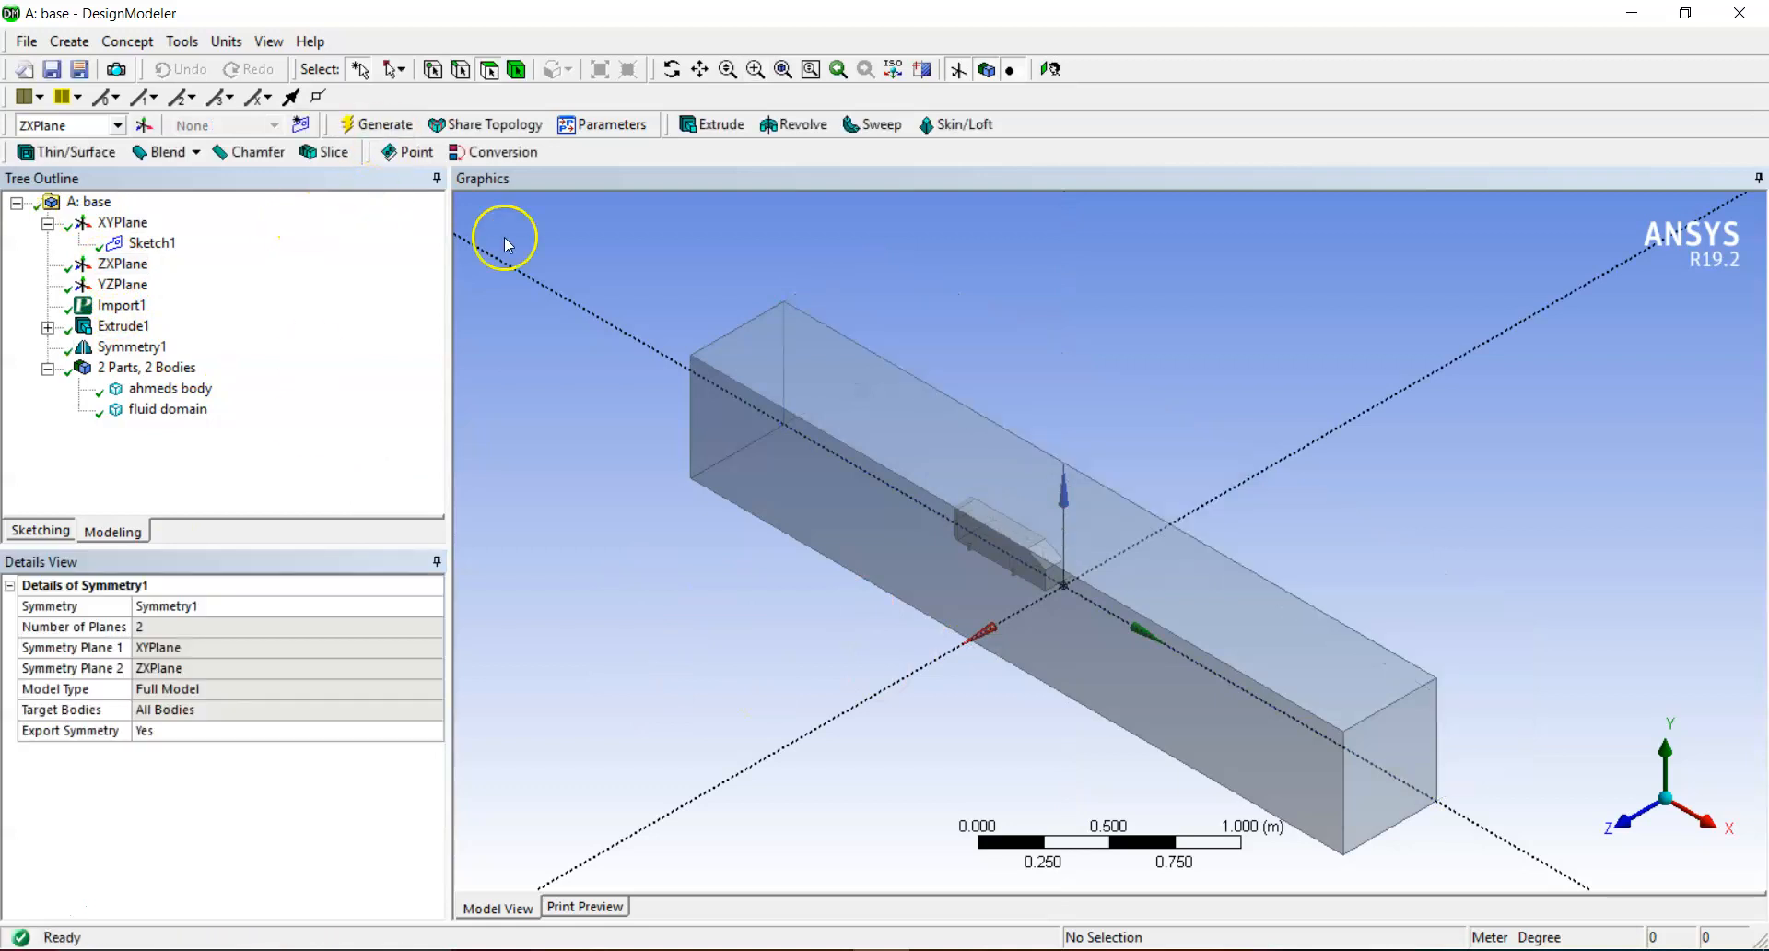
- Examine the halved model up close, checking the Ahmed body's support leg relative to the enclosure floor
{"action": "middle_click_drag", "start_coordinate": [1204, 553], "coordinate": [572, 478]}
{"action": "left_click", "coordinate": [755, 70]}
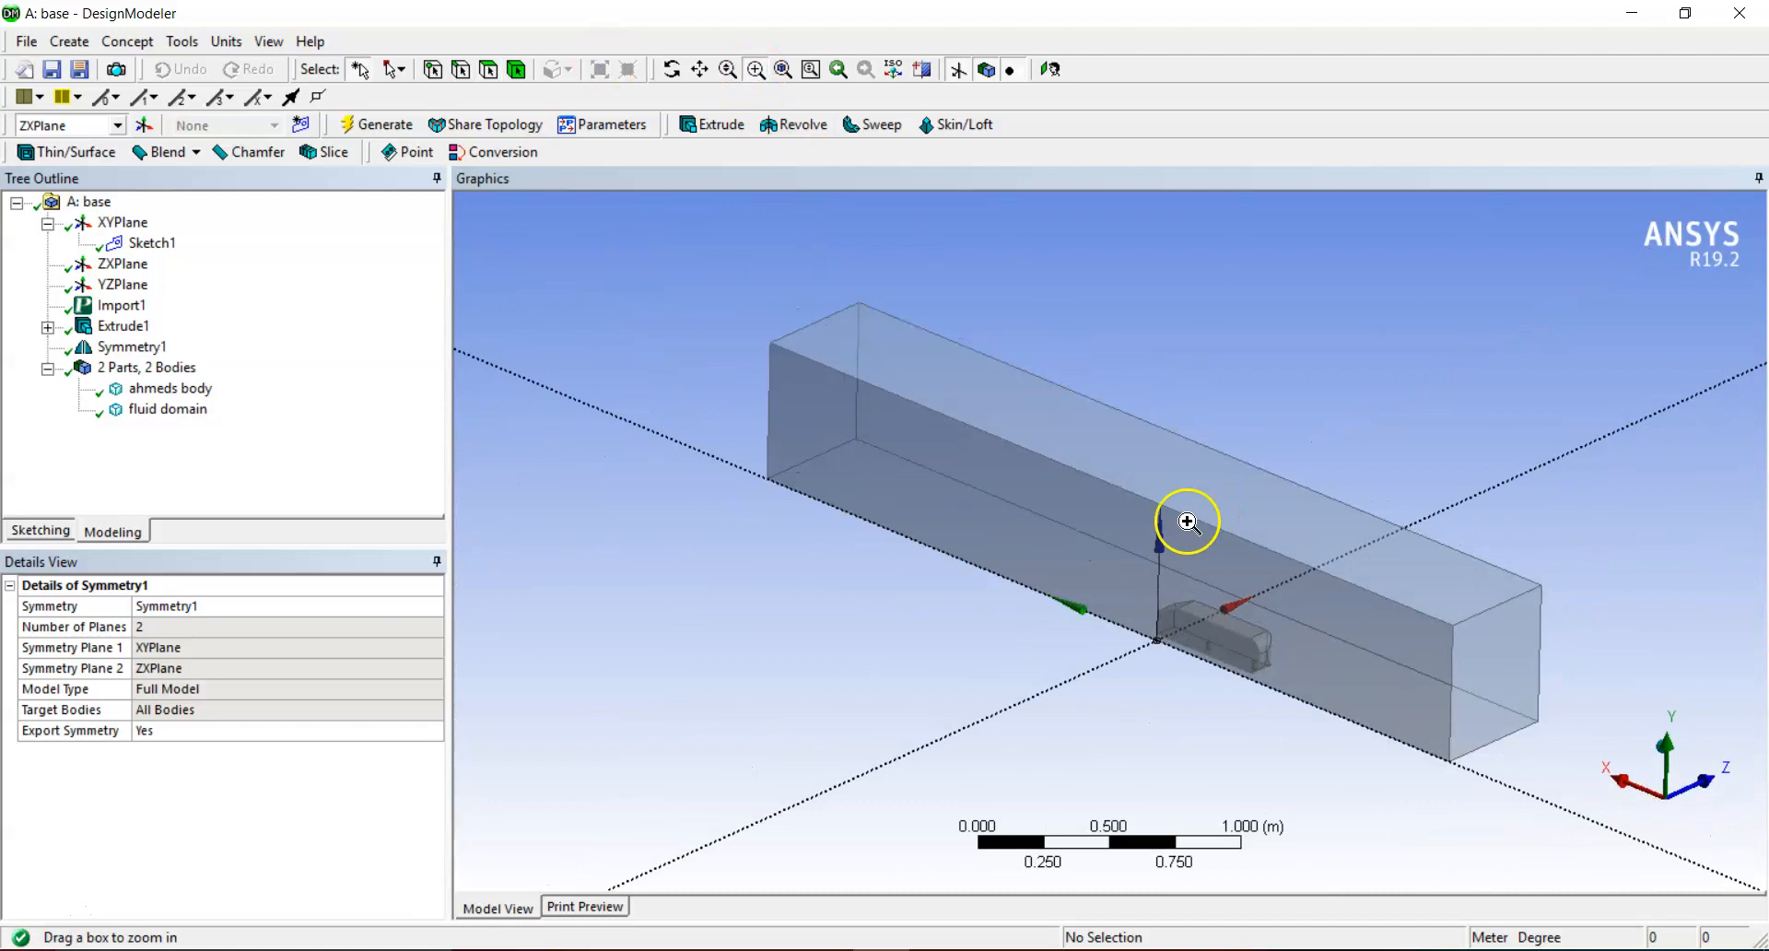
{"action": "left_click_drag", "start_coordinate": [1185, 517], "coordinate": [1307, 695]}
{"action": "middle_click_drag", "start_coordinate": [1189, 714], "coordinate": [1268, 662]}
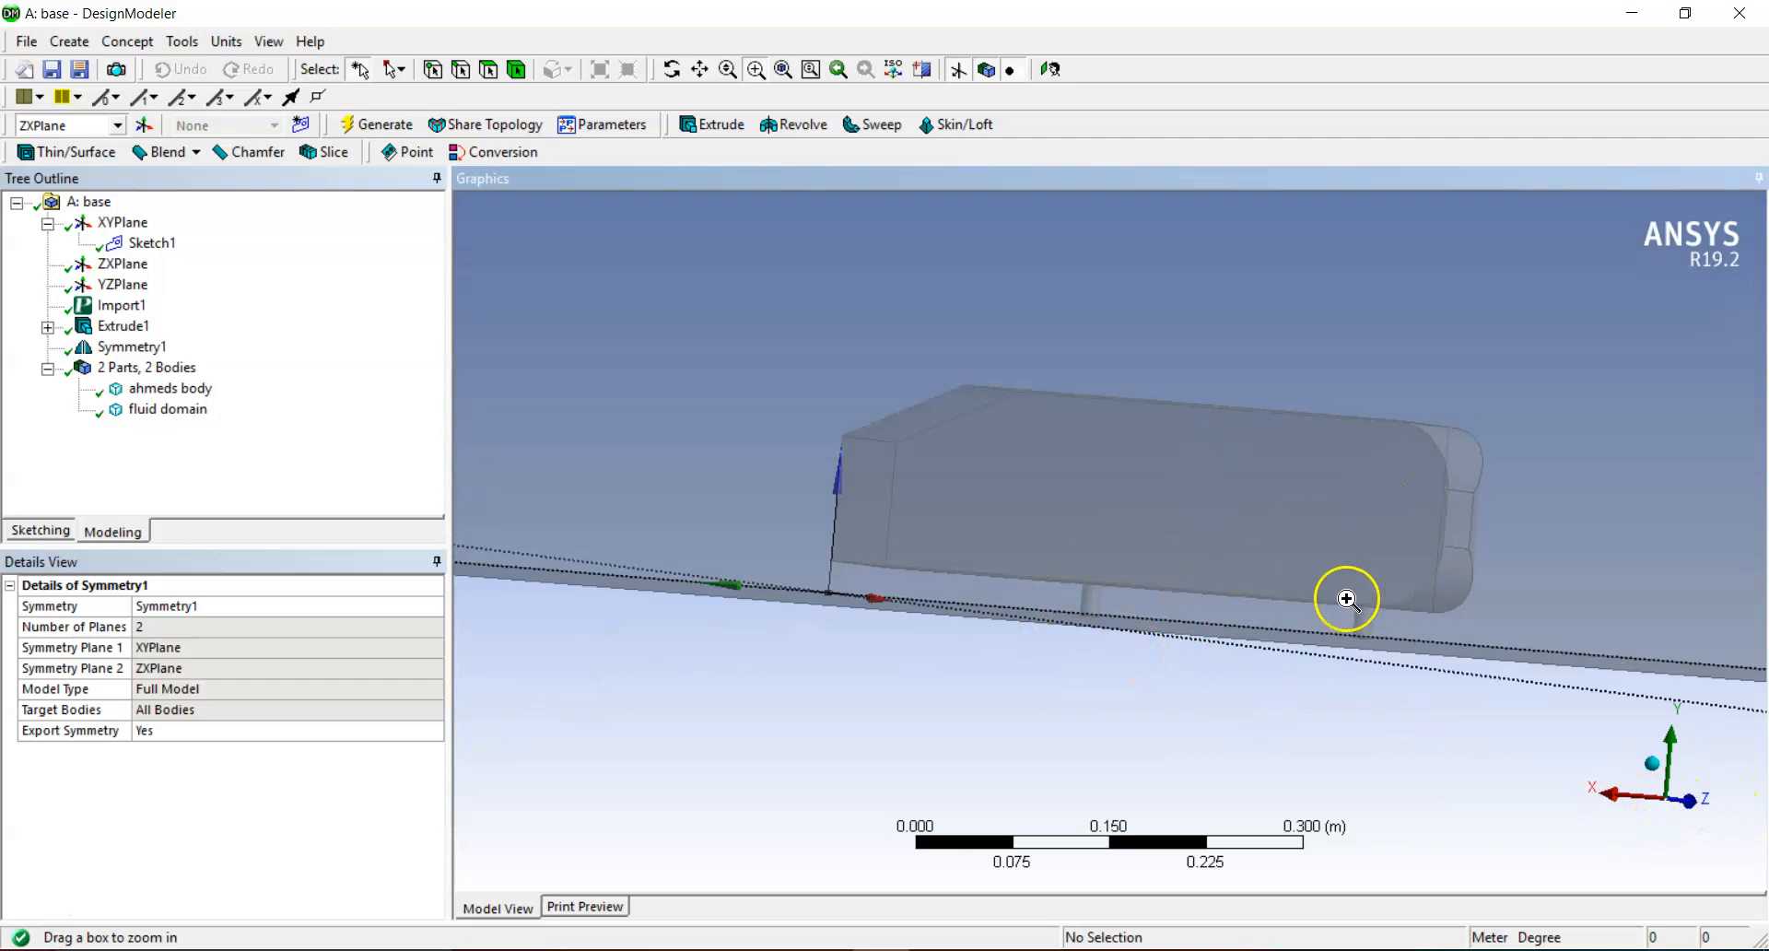
{"action": "left_click_drag", "start_coordinate": [1062, 592], "coordinate": [1166, 621]}
{"action": "middle_click_drag", "start_coordinate": [1057, 465], "coordinate": [1140, 576]}
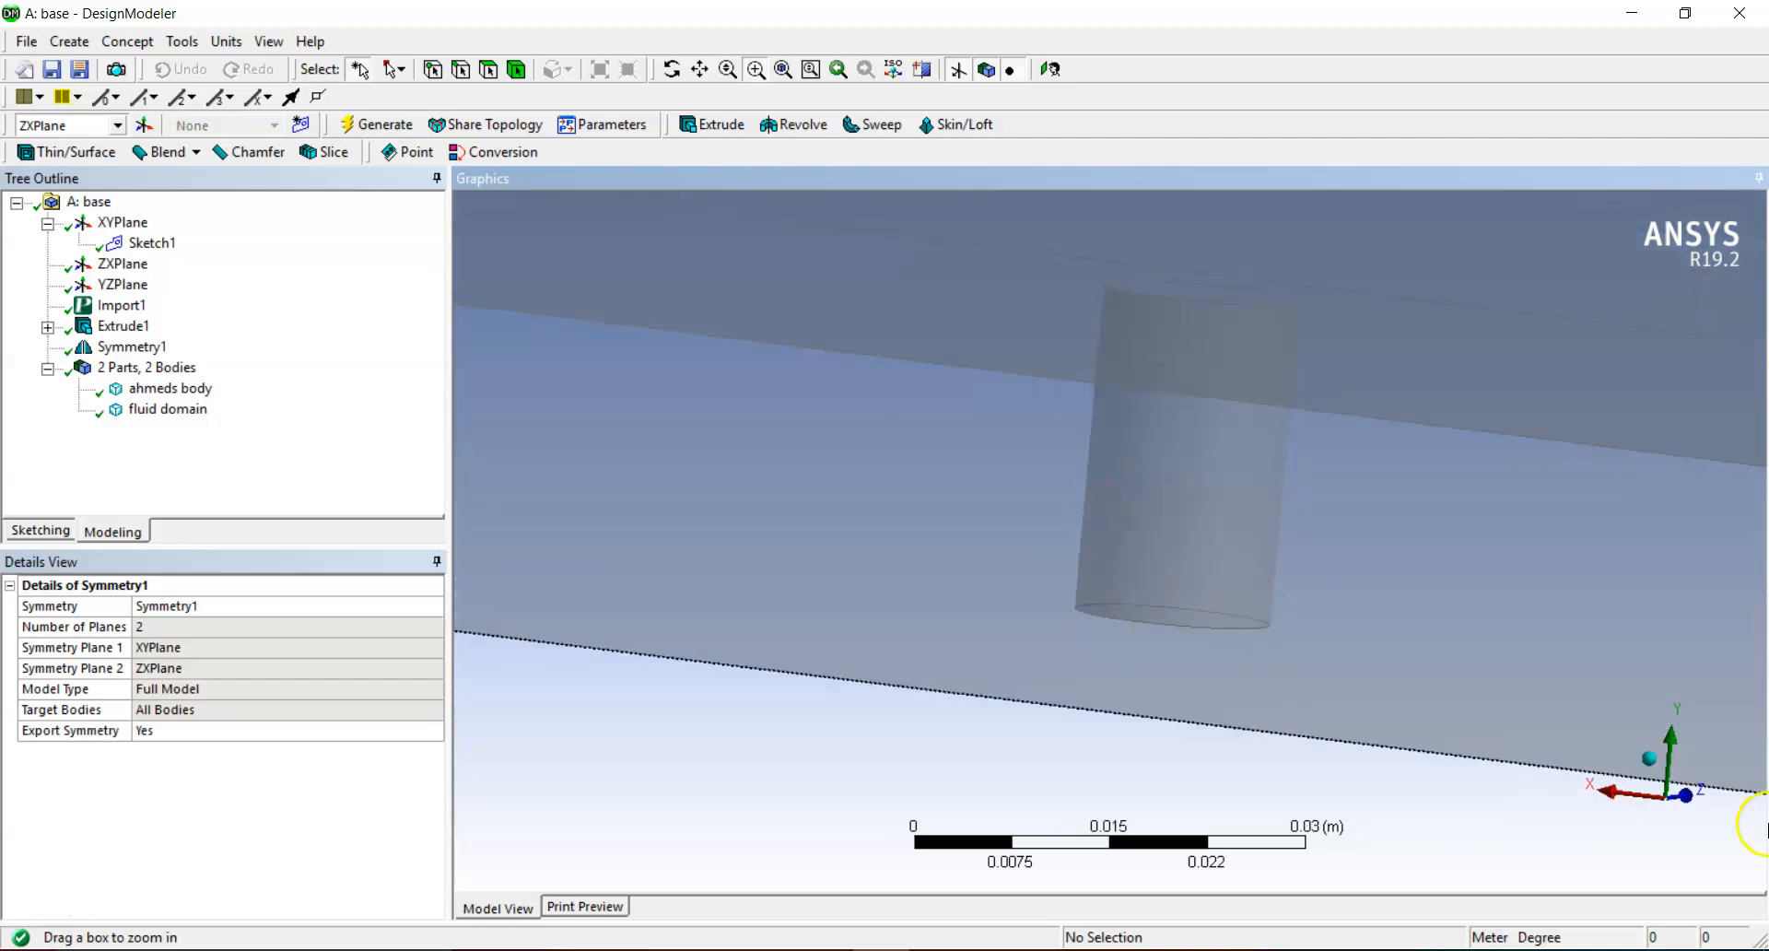
{"action": "left_click", "coordinate": [1652, 760]}
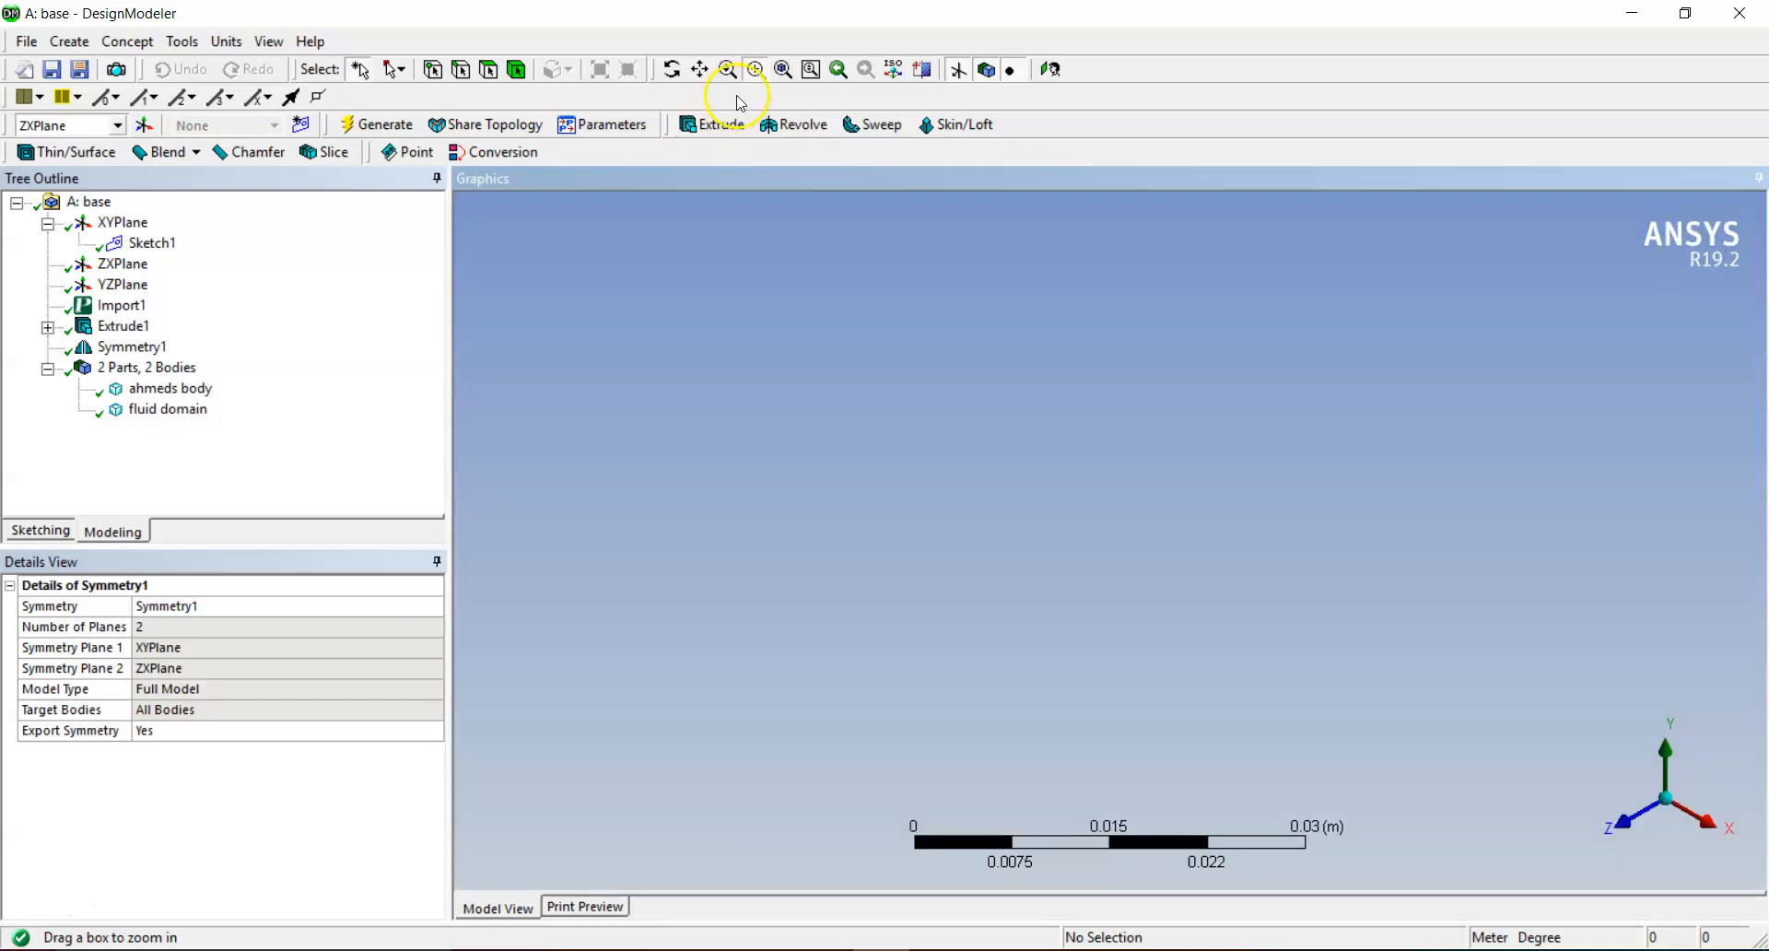
{"action": "left_click", "coordinate": [782, 69]}
{"action": "left_click_drag", "start_coordinate": [1066, 461], "coordinate": [1250, 673]}
{"action": "left_click_drag", "start_coordinate": [814, 327], "coordinate": [1023, 474]}
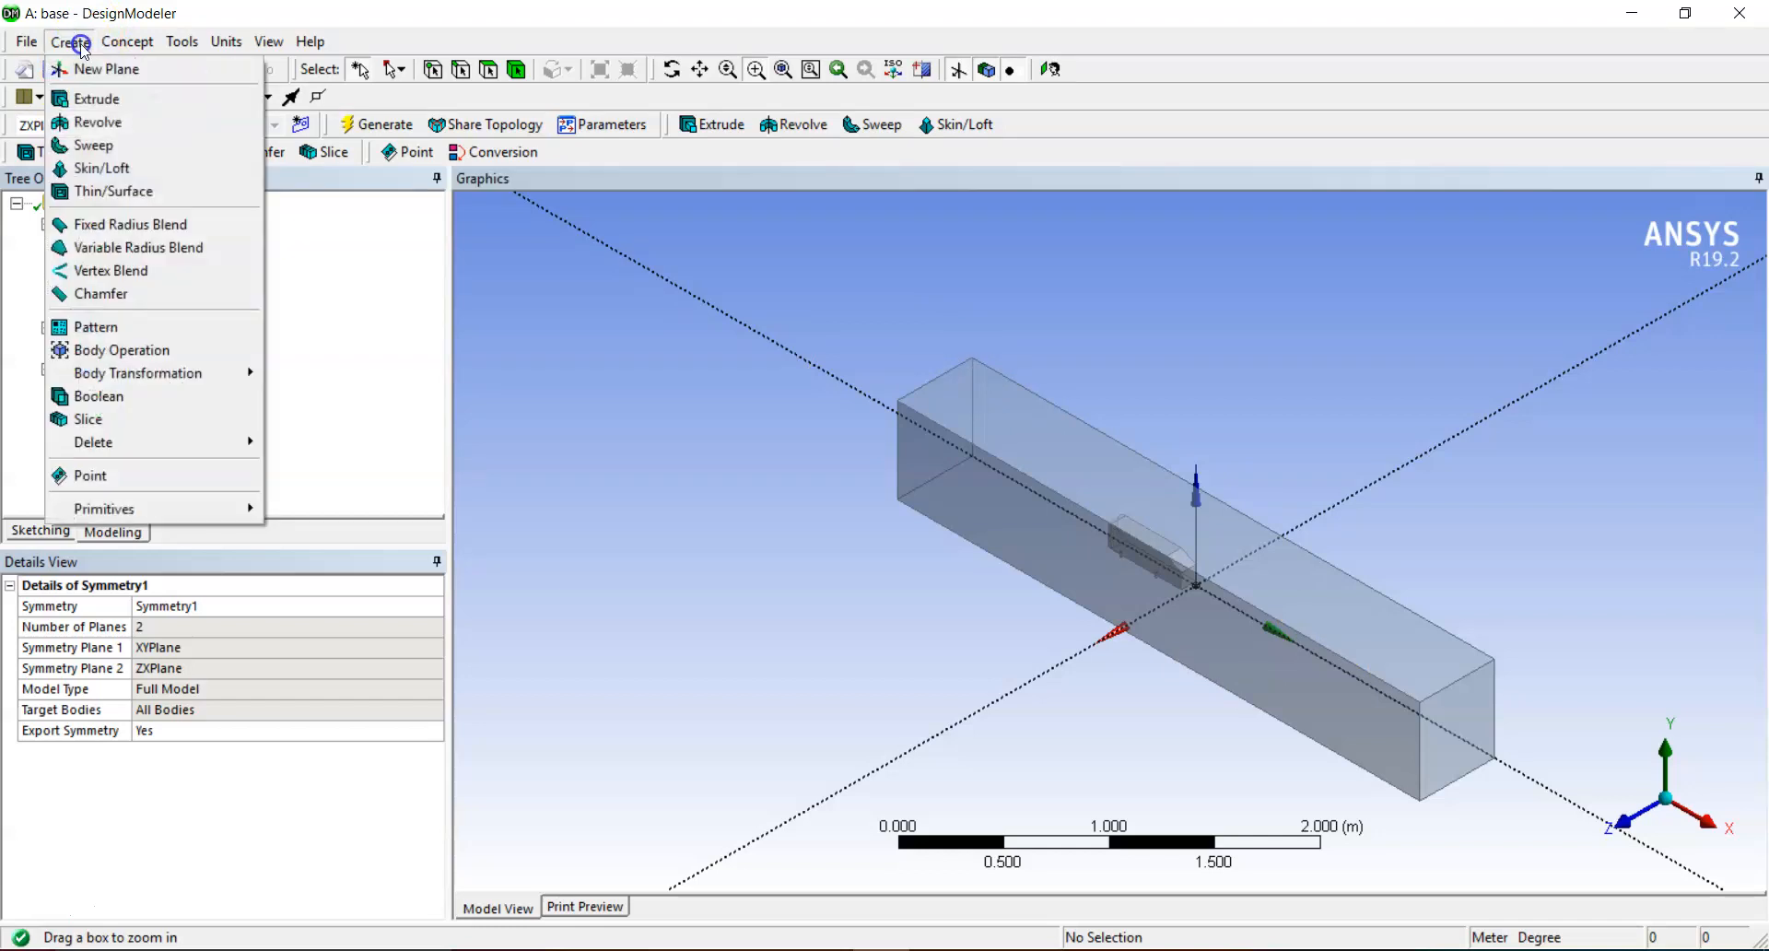
- Add a Boolean feature and set its operation to Subtract
{"action": "left_click", "coordinate": [101, 396]}
{"action": "left_click", "coordinate": [92, 644]}
{"action": "left_click", "coordinate": [144, 645]}
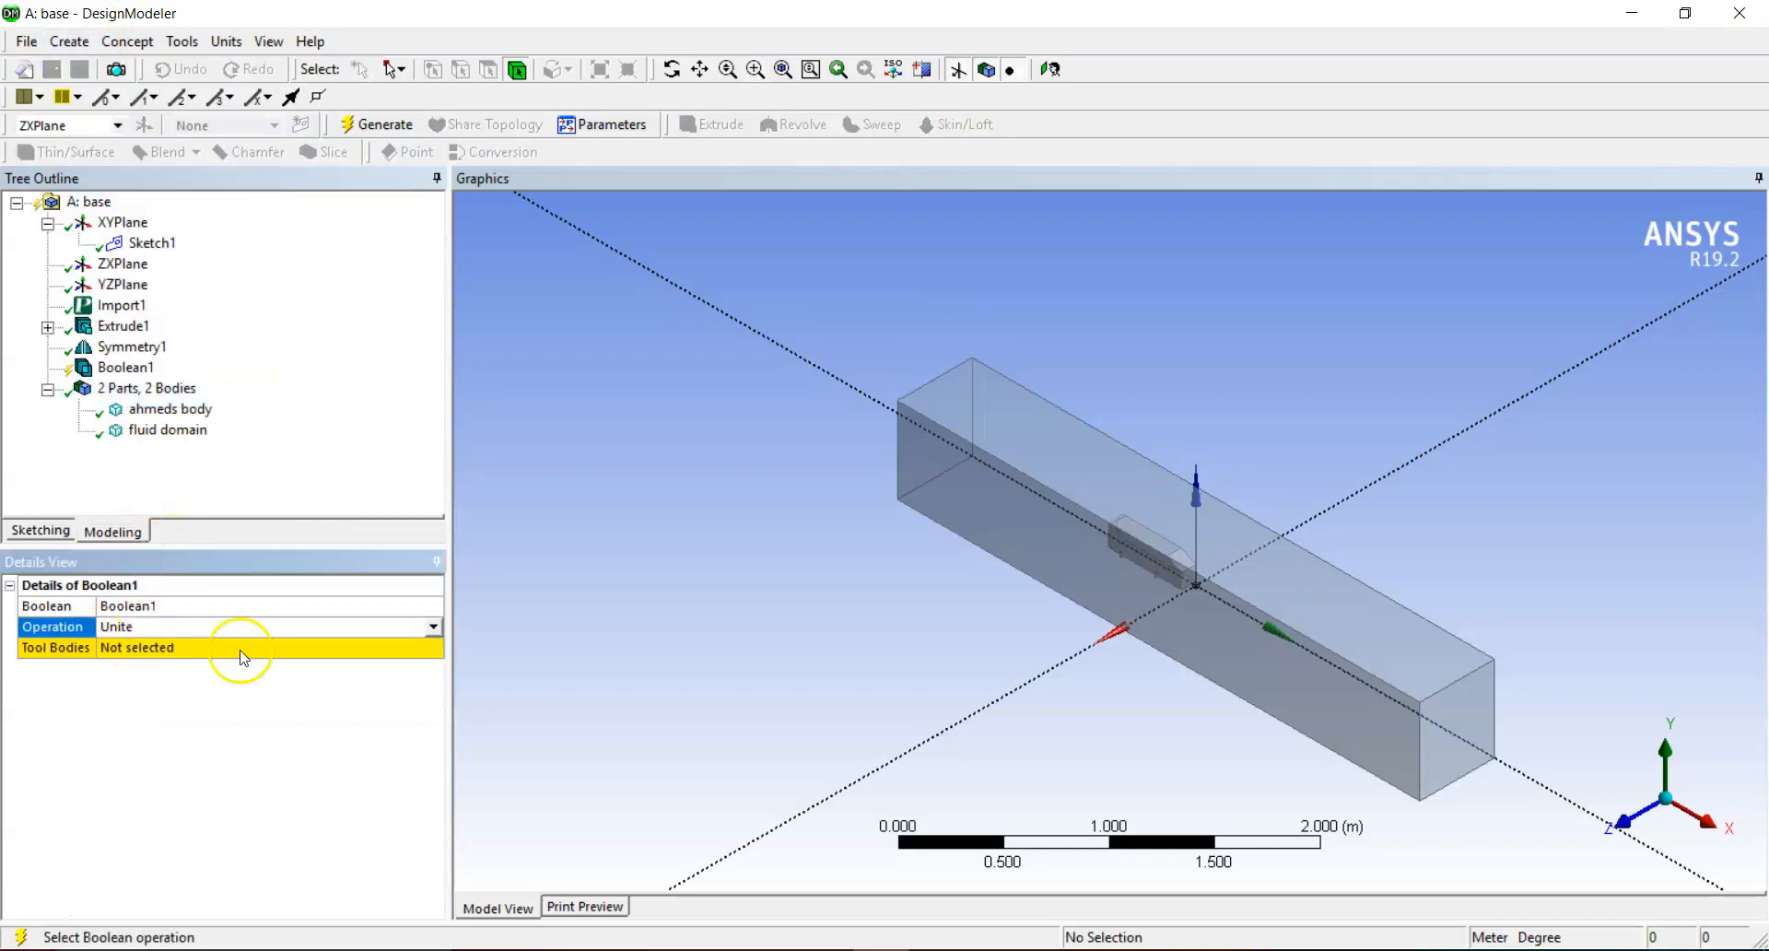
{"action": "left_click", "coordinate": [433, 626]}
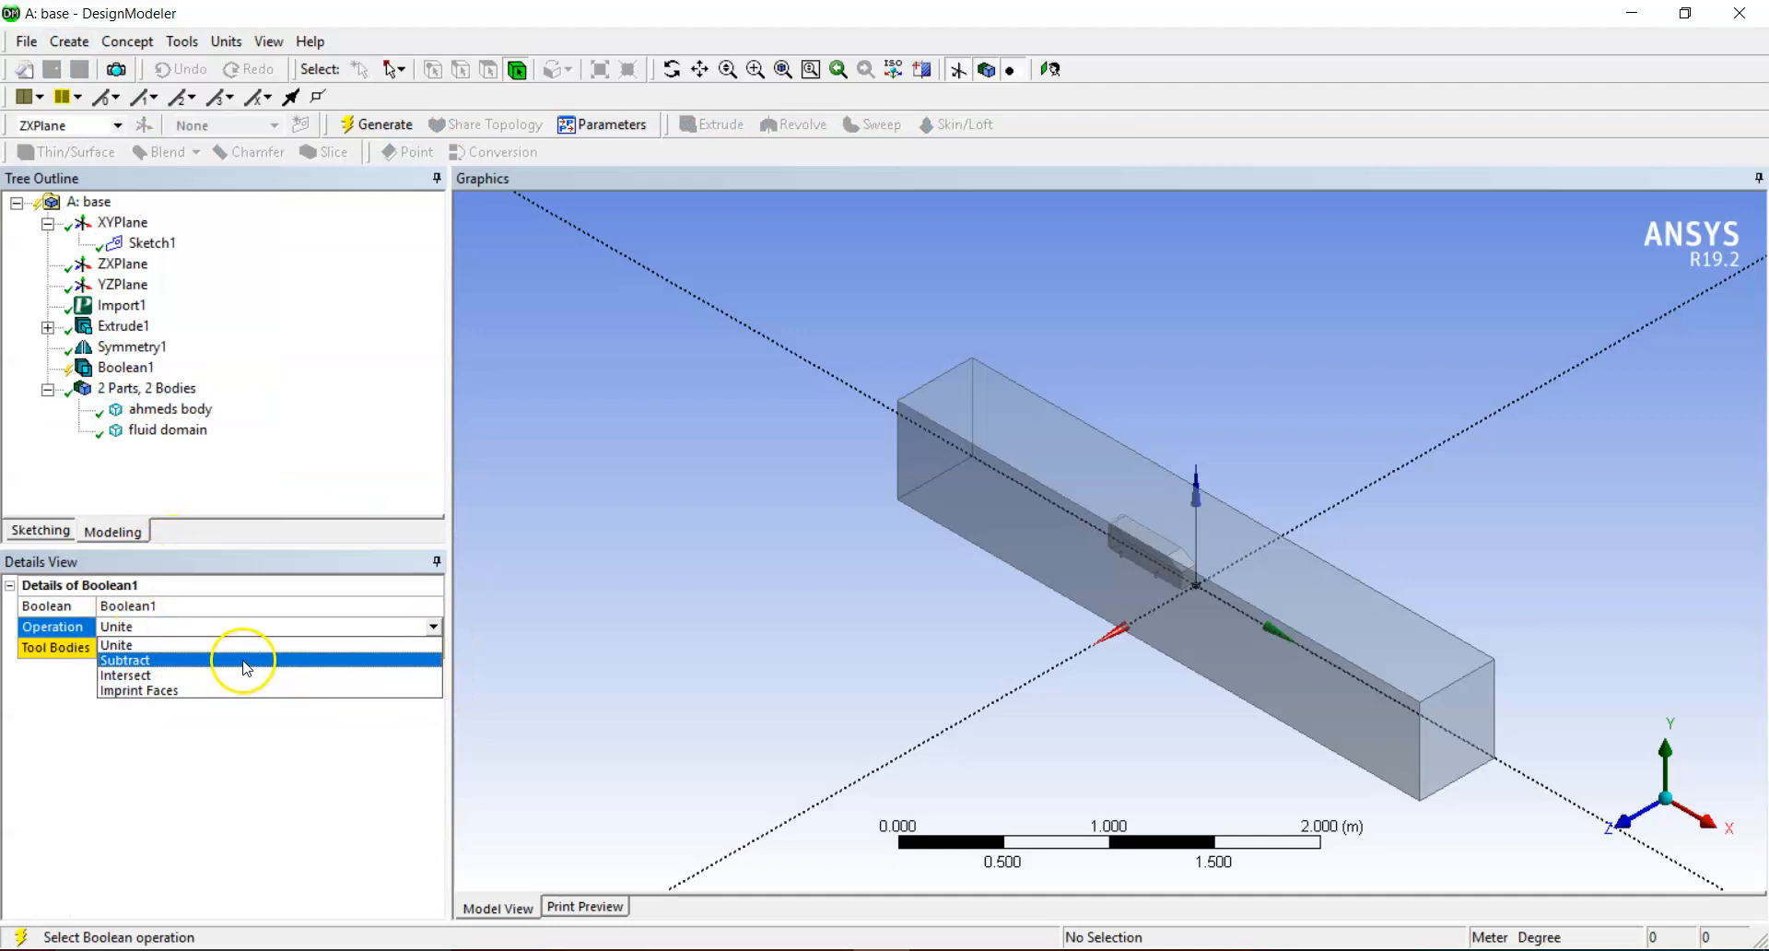
{"action": "left_click", "coordinate": [243, 672]}
- Assign ahmeds body as the tool body and fluid domain as the target body, and generate the Boolean
{"action": "left_click", "coordinate": [172, 670]}
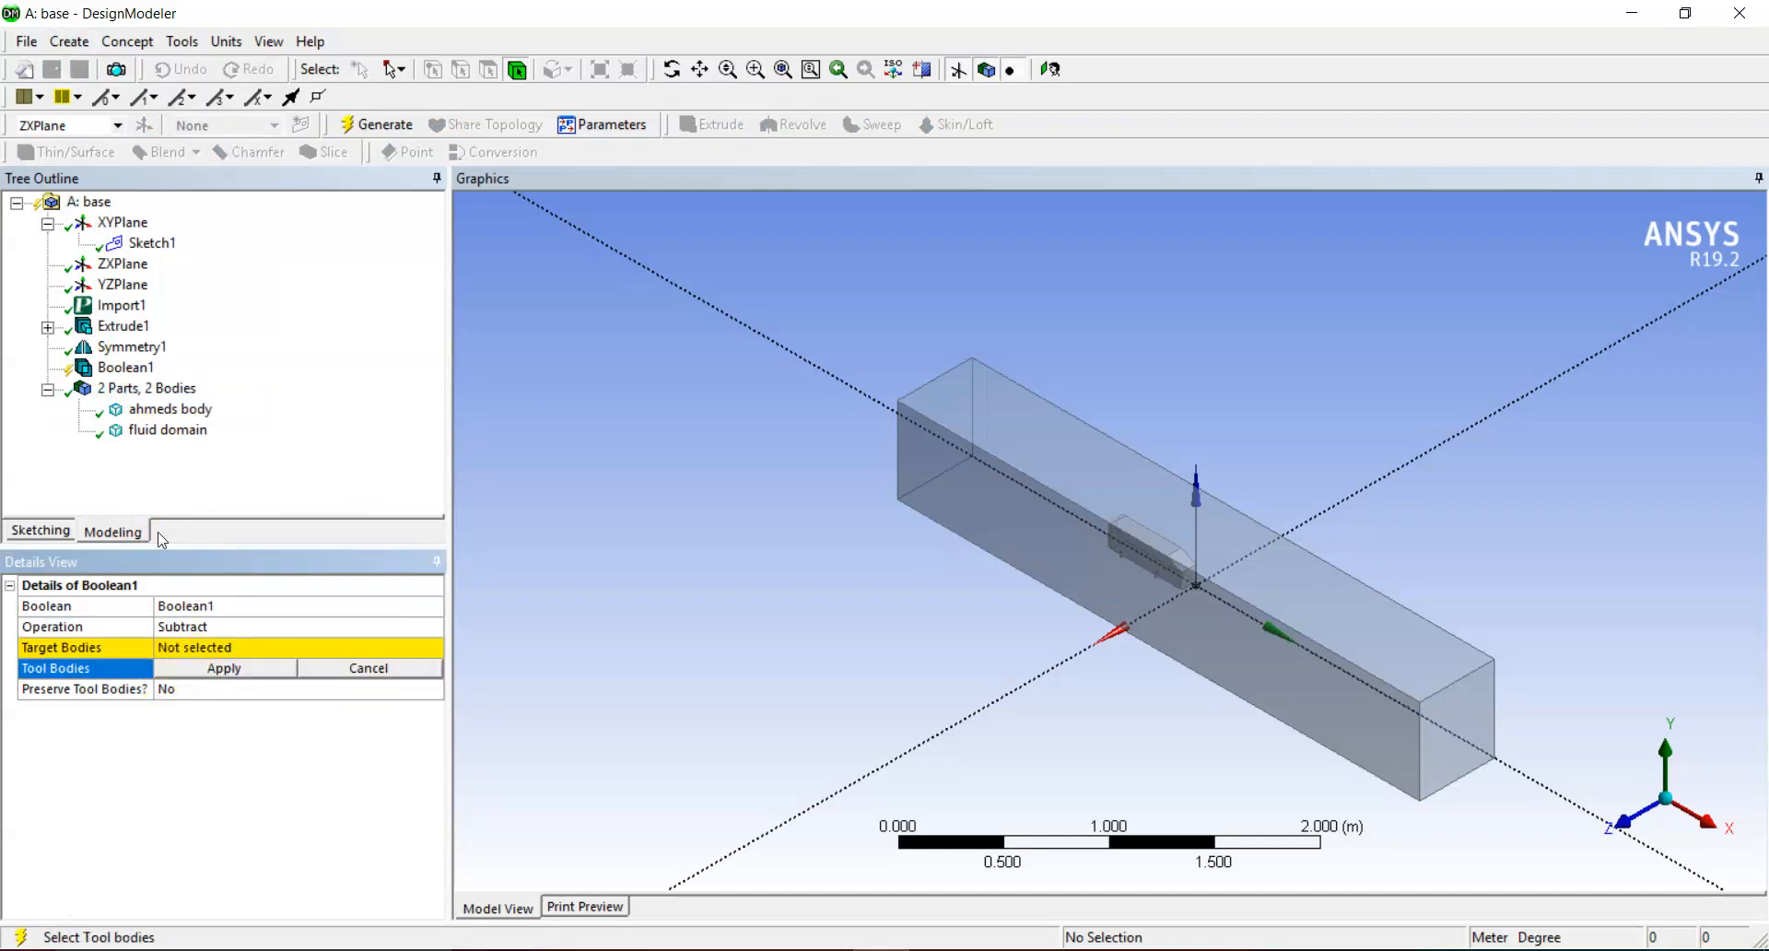
{"action": "left_click", "coordinate": [166, 409]}
{"action": "left_click", "coordinate": [245, 671]}
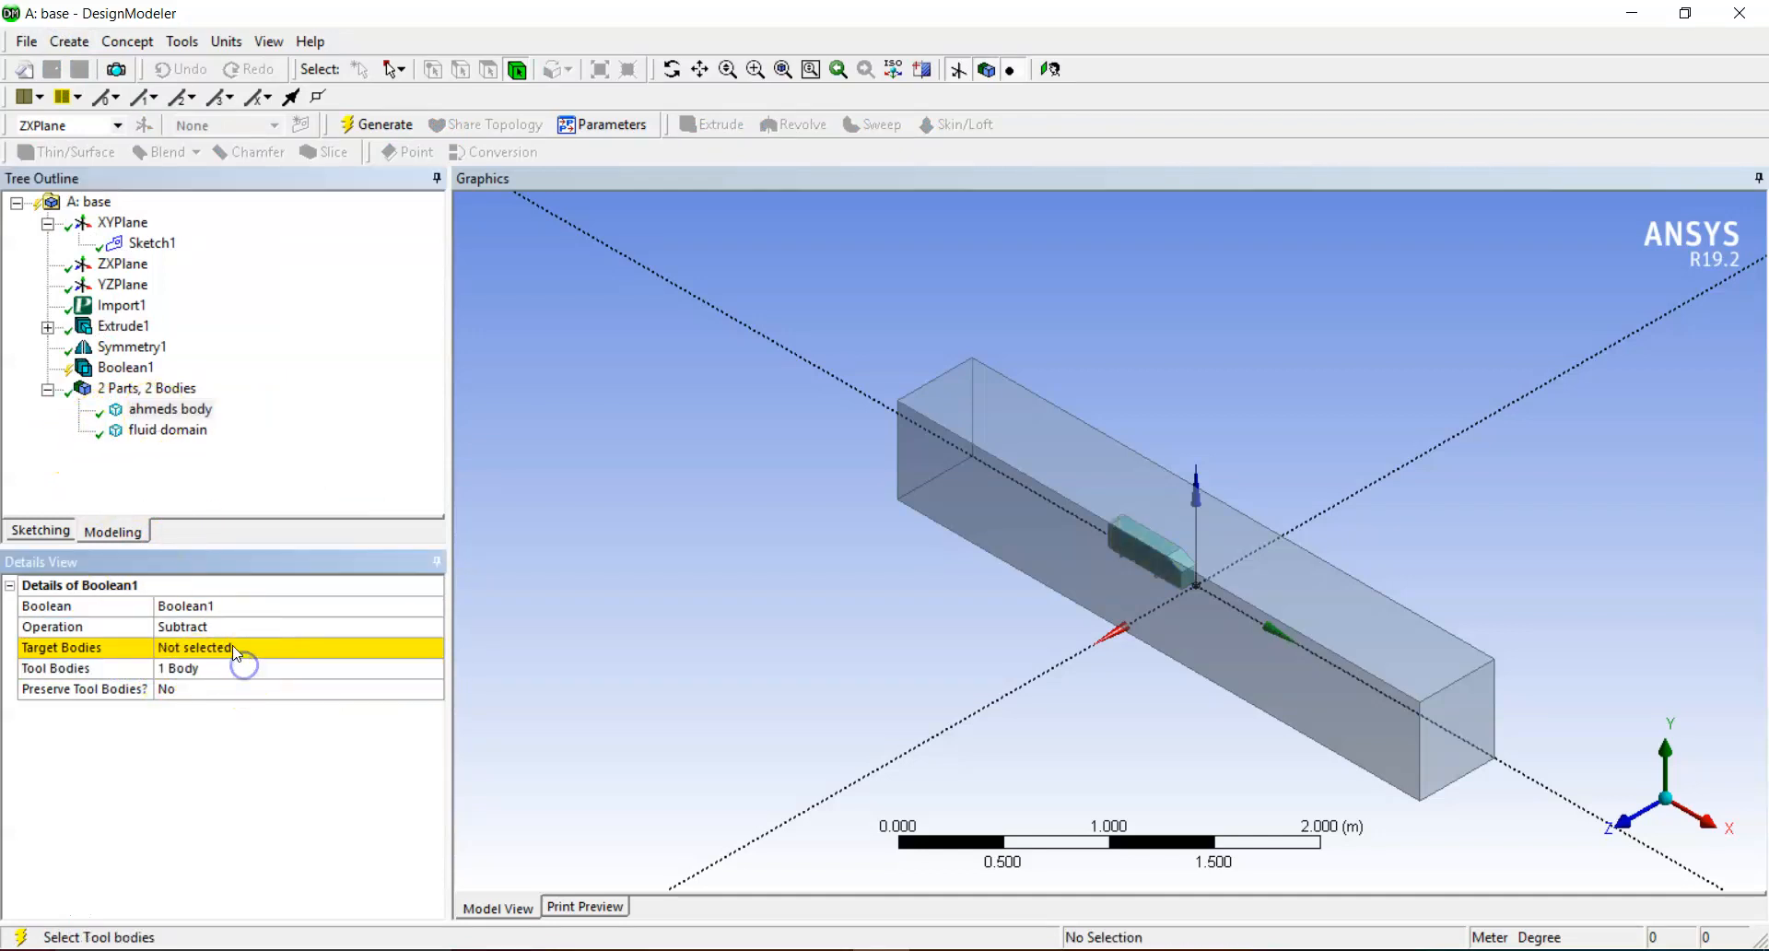
{"action": "left_click", "coordinate": [243, 648]}
{"action": "left_click", "coordinate": [175, 430]}
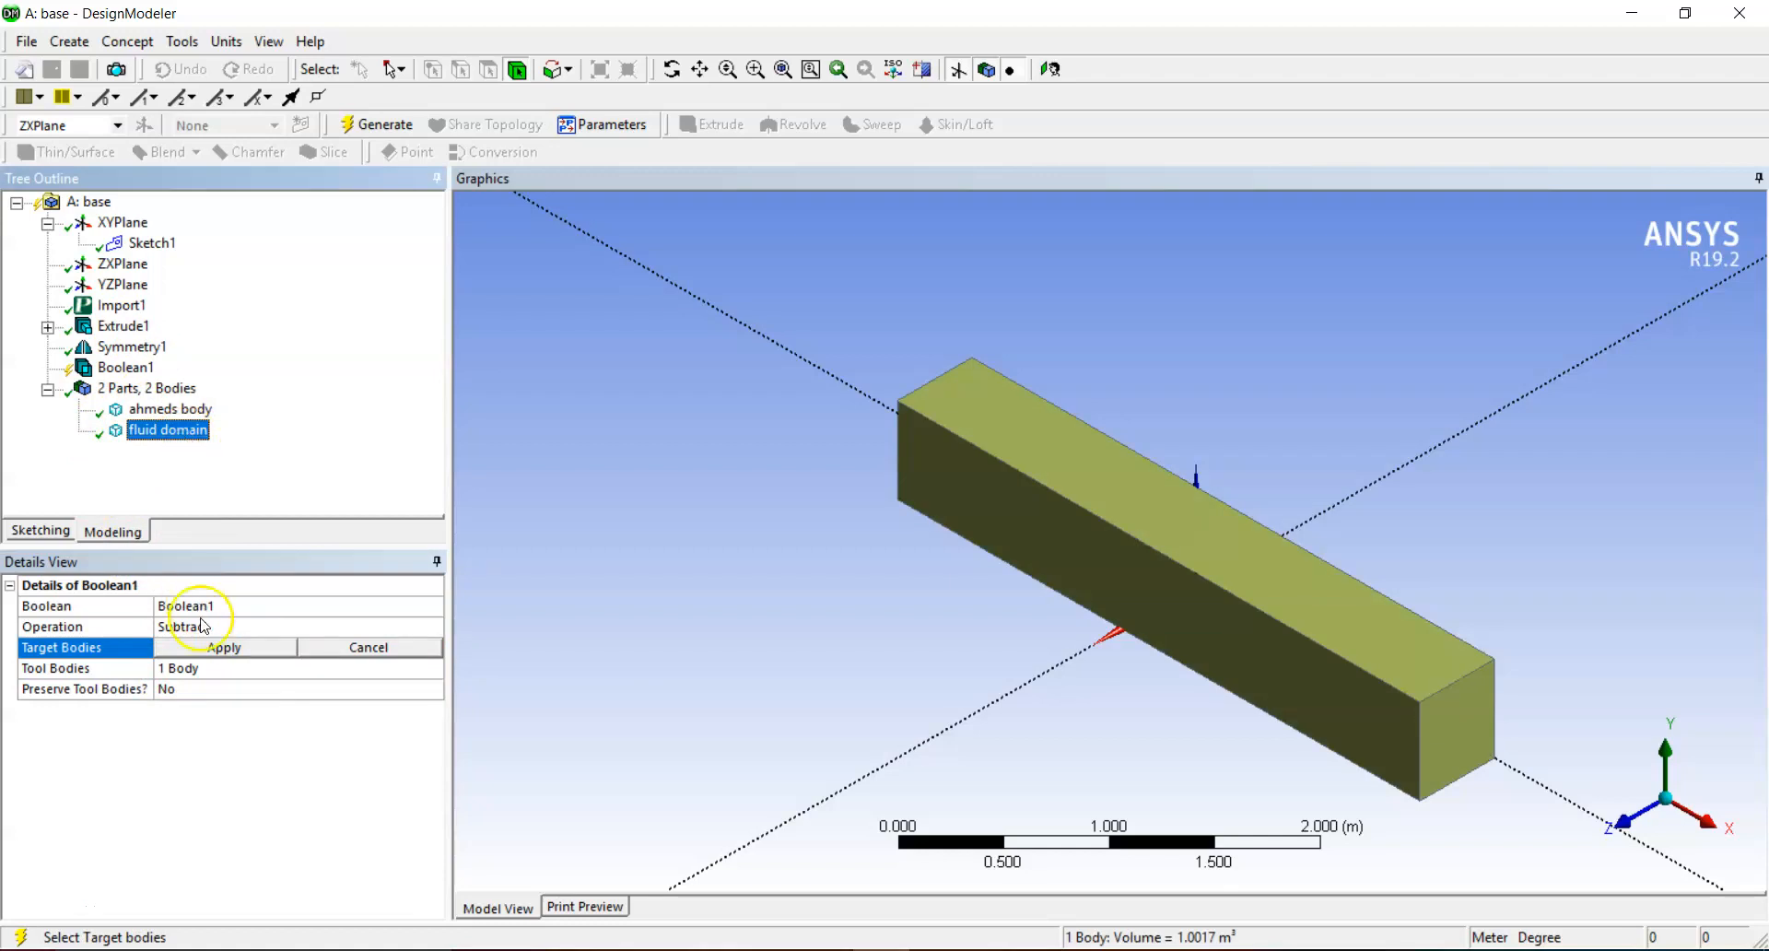
{"action": "left_click", "coordinate": [205, 656]}
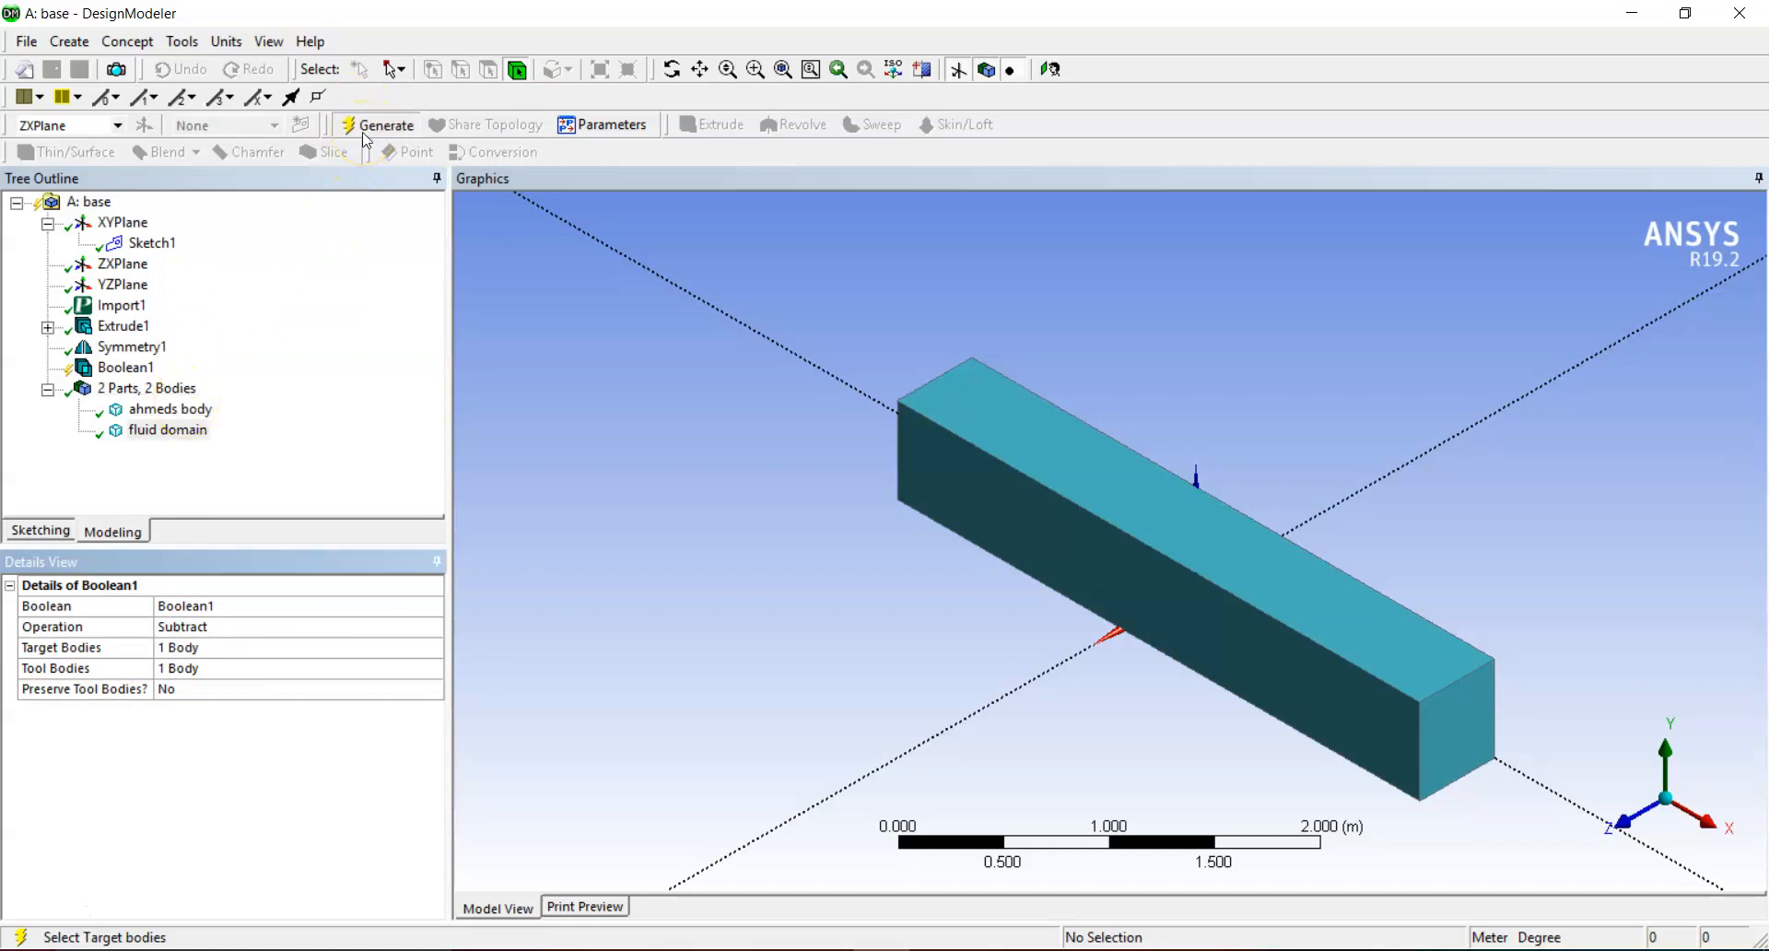
- Examine the subtracted fluid domain from several angles, checking the faces of the Ahmed body cavity and the overall enclosure
{"action": "middle_click_drag", "start_coordinate": [1406, 489], "coordinate": [695, 252]}
{"action": "left_click", "coordinate": [755, 69]}
{"action": "left_click_drag", "start_coordinate": [1124, 452], "coordinate": [1311, 620]}
{"action": "middle_click_drag", "start_coordinate": [1125, 672], "coordinate": [1153, 604]}
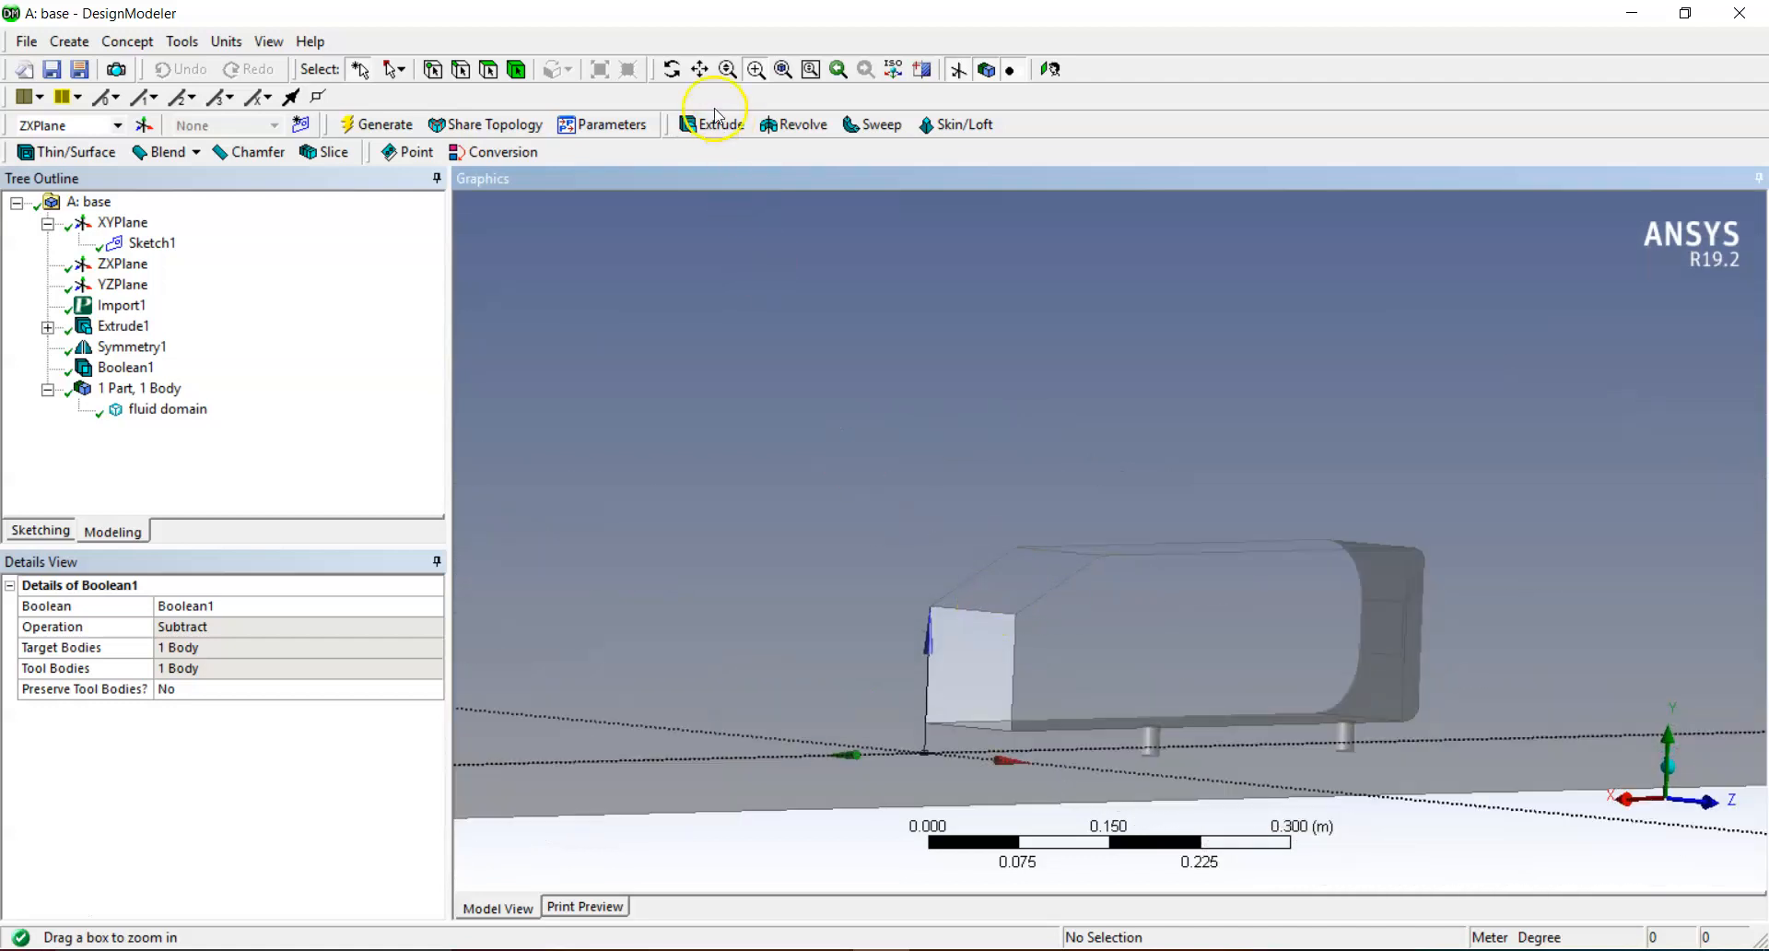
{"action": "left_click", "coordinate": [488, 69]}
{"action": "left_click", "coordinate": [995, 600]}
{"action": "left_click", "coordinate": [976, 663]}
{"action": "left_click", "coordinate": [1225, 645]}
{"action": "middle_click_drag", "start_coordinate": [1225, 645], "coordinate": [1319, 655]}
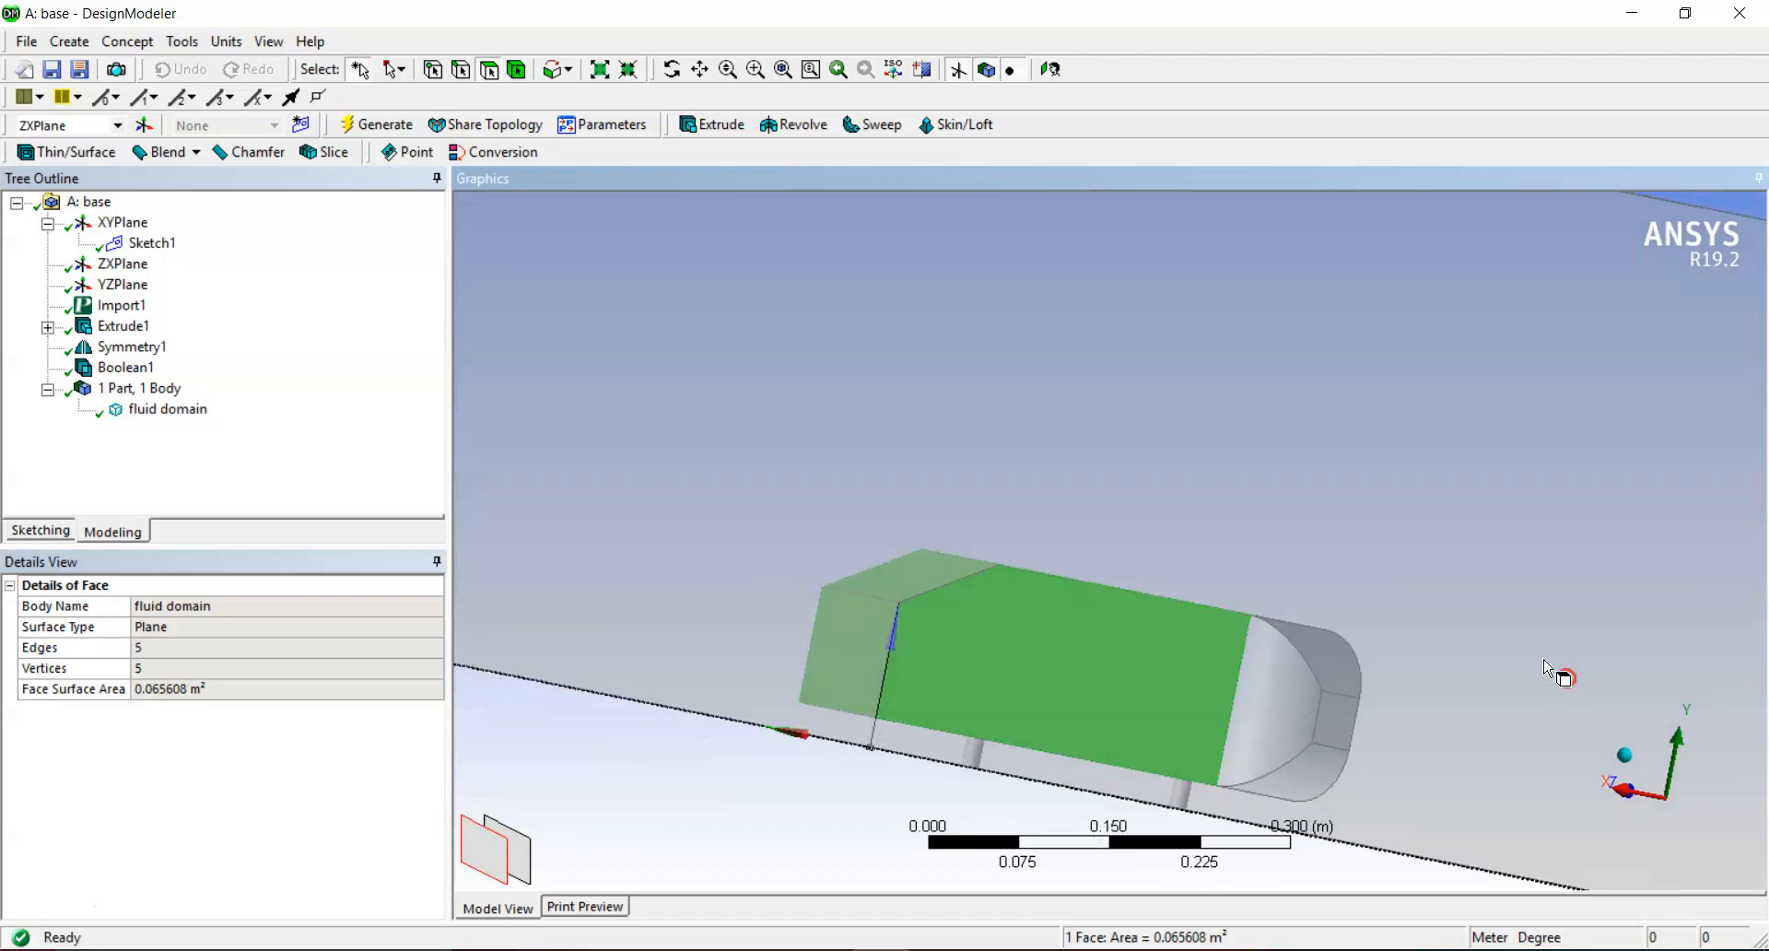
{"action": "left_click", "coordinate": [1287, 696]}
{"action": "left_click", "coordinate": [1327, 778]}
{"action": "middle_click_drag", "start_coordinate": [1326, 777], "coordinate": [1046, 801]}
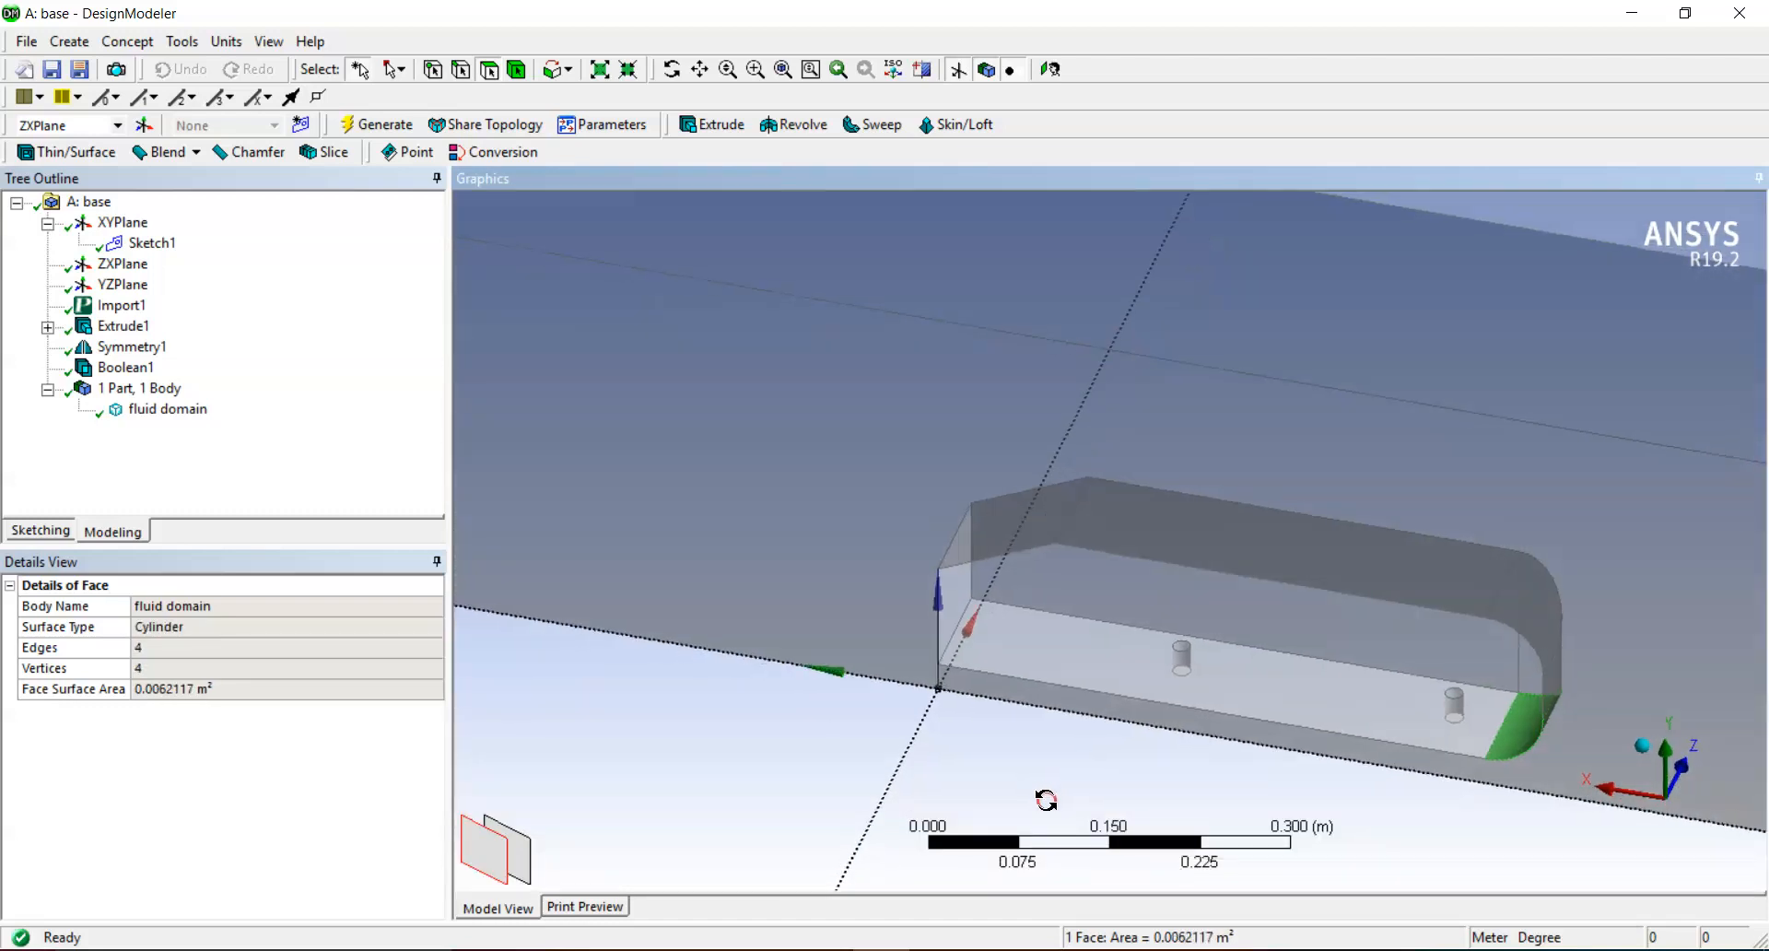
{"action": "left_click", "coordinate": [1645, 753]}
{"action": "left_click", "coordinate": [1264, 310]}
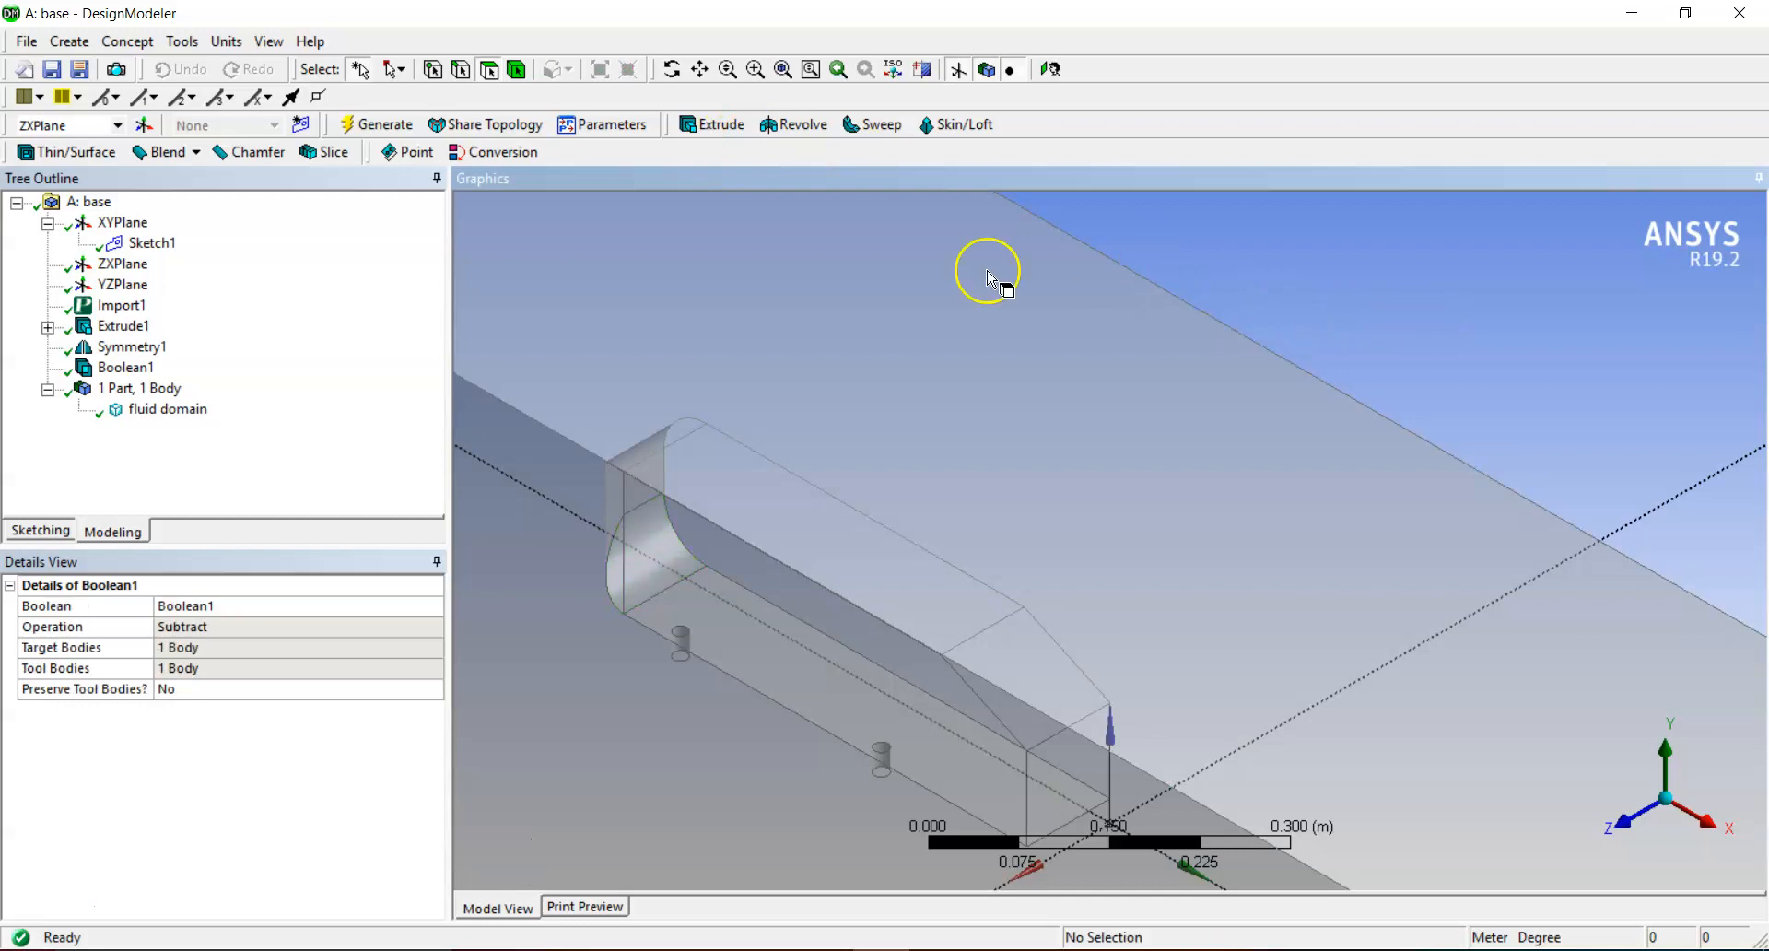
{"action": "left_click", "coordinate": [783, 70]}
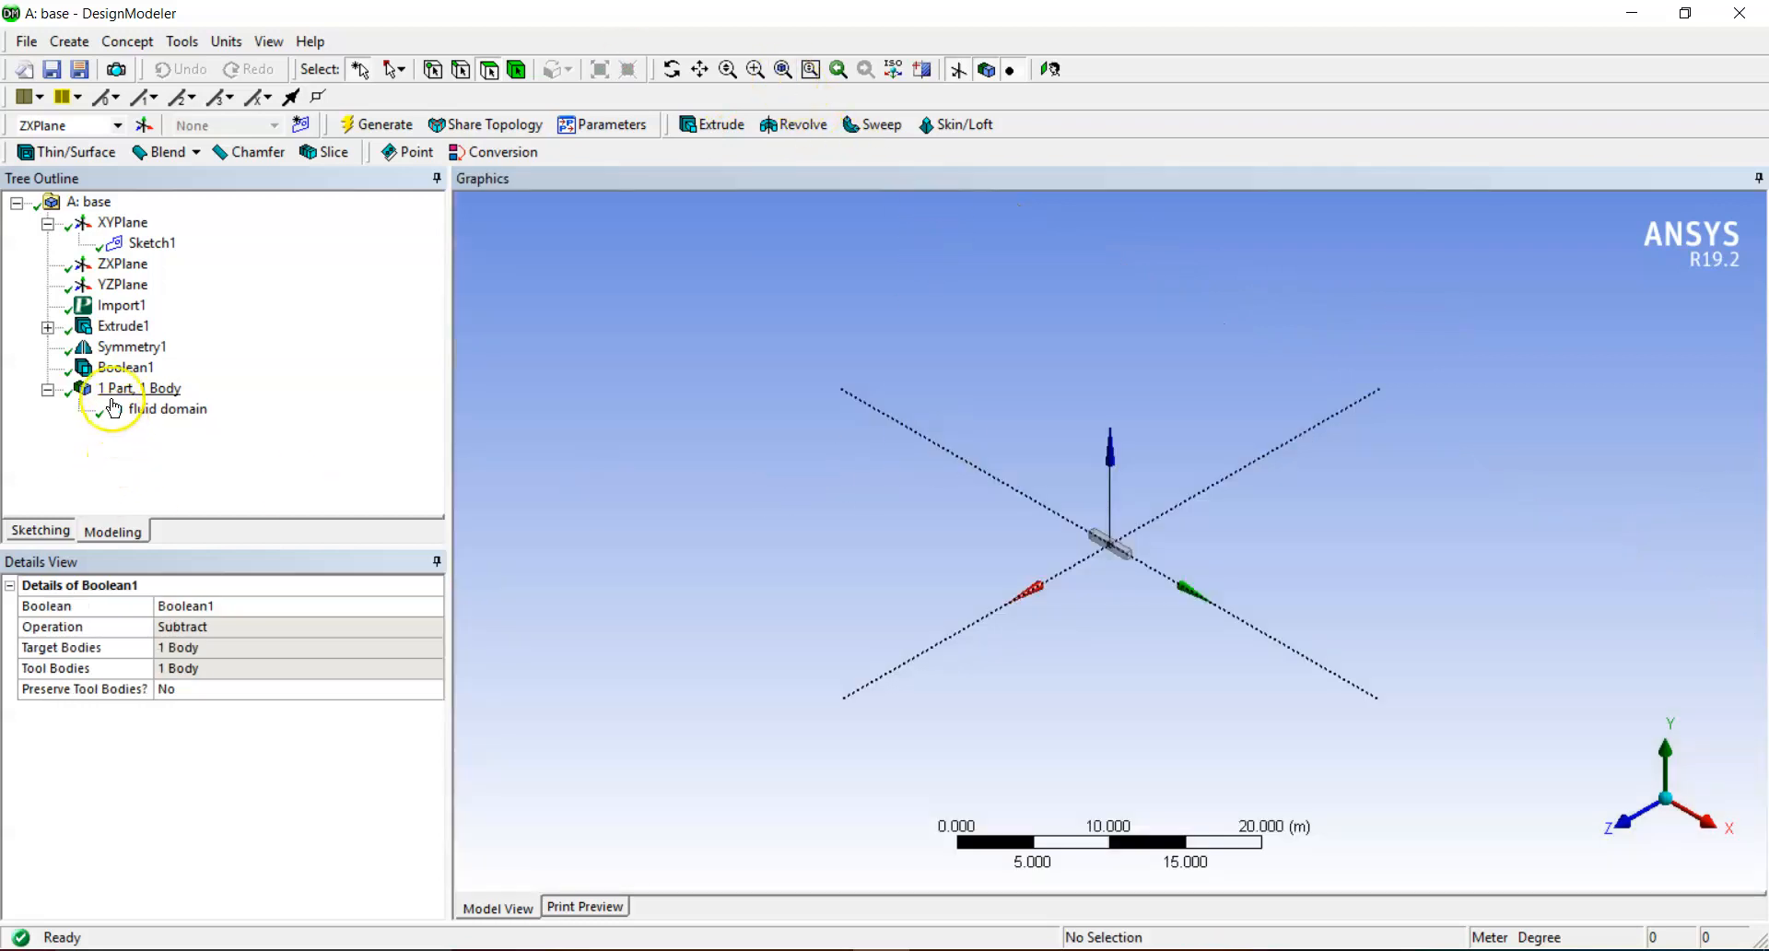
{"action": "left_click", "coordinate": [755, 69]}
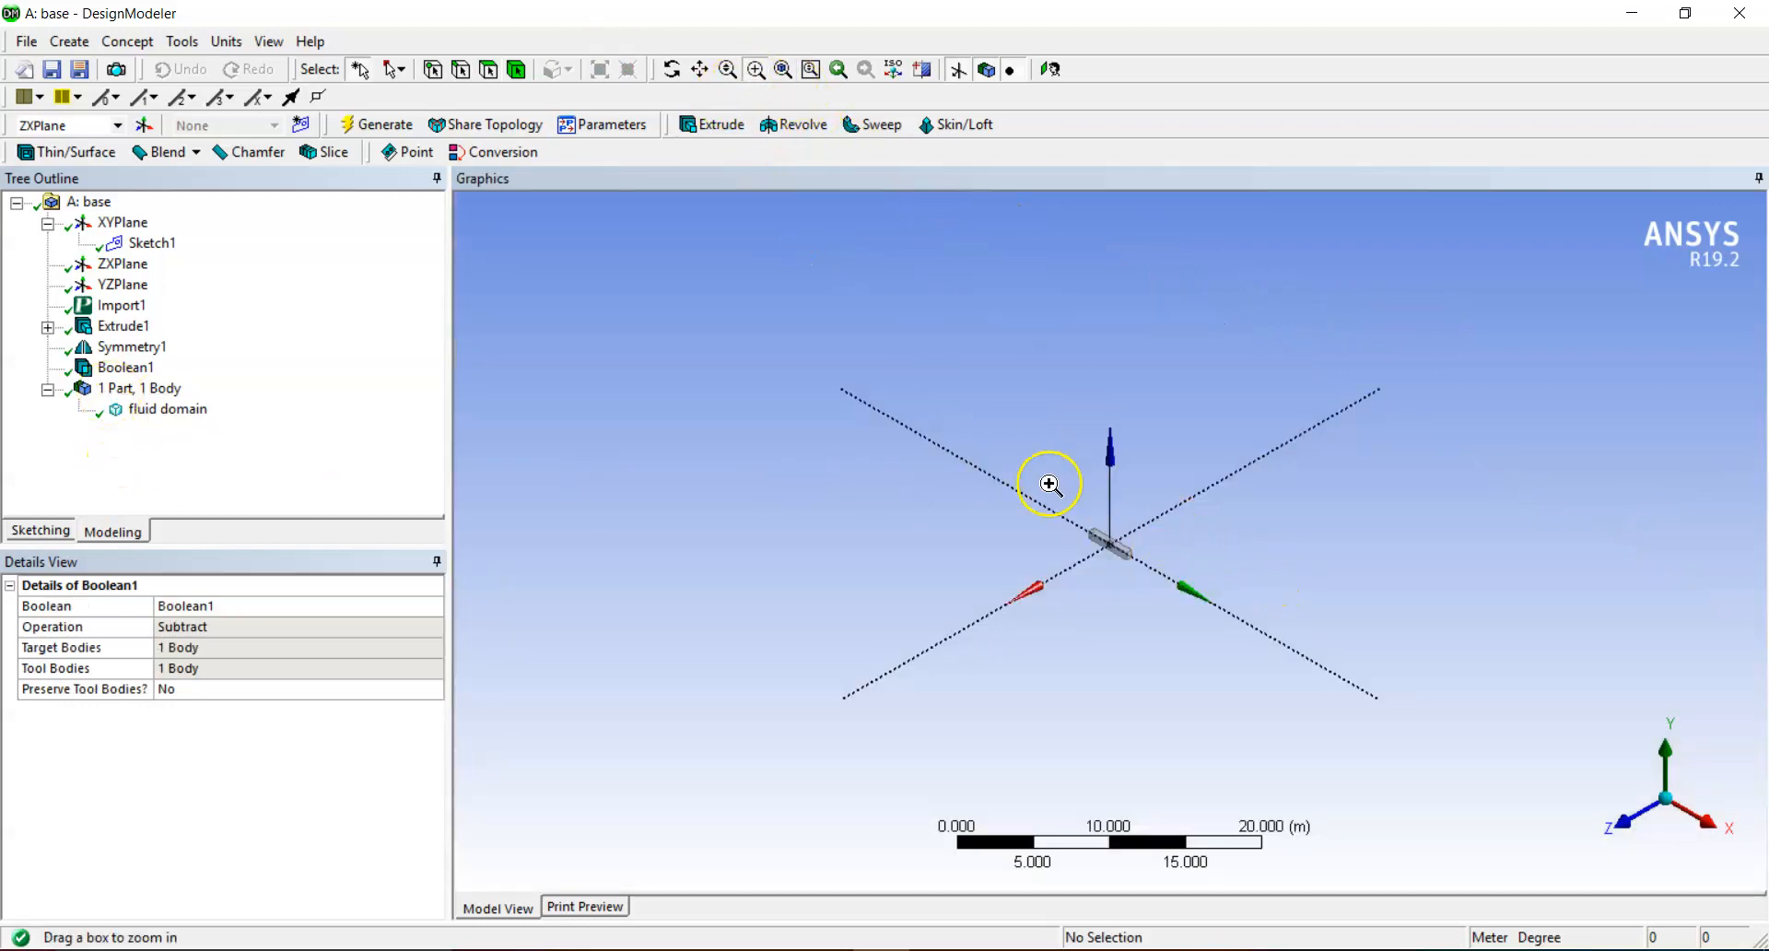
{"action": "left_click_drag", "start_coordinate": [1047, 482], "coordinate": [1170, 599]}
{"action": "left_click_drag", "start_coordinate": [847, 310], "coordinate": [1283, 623]}
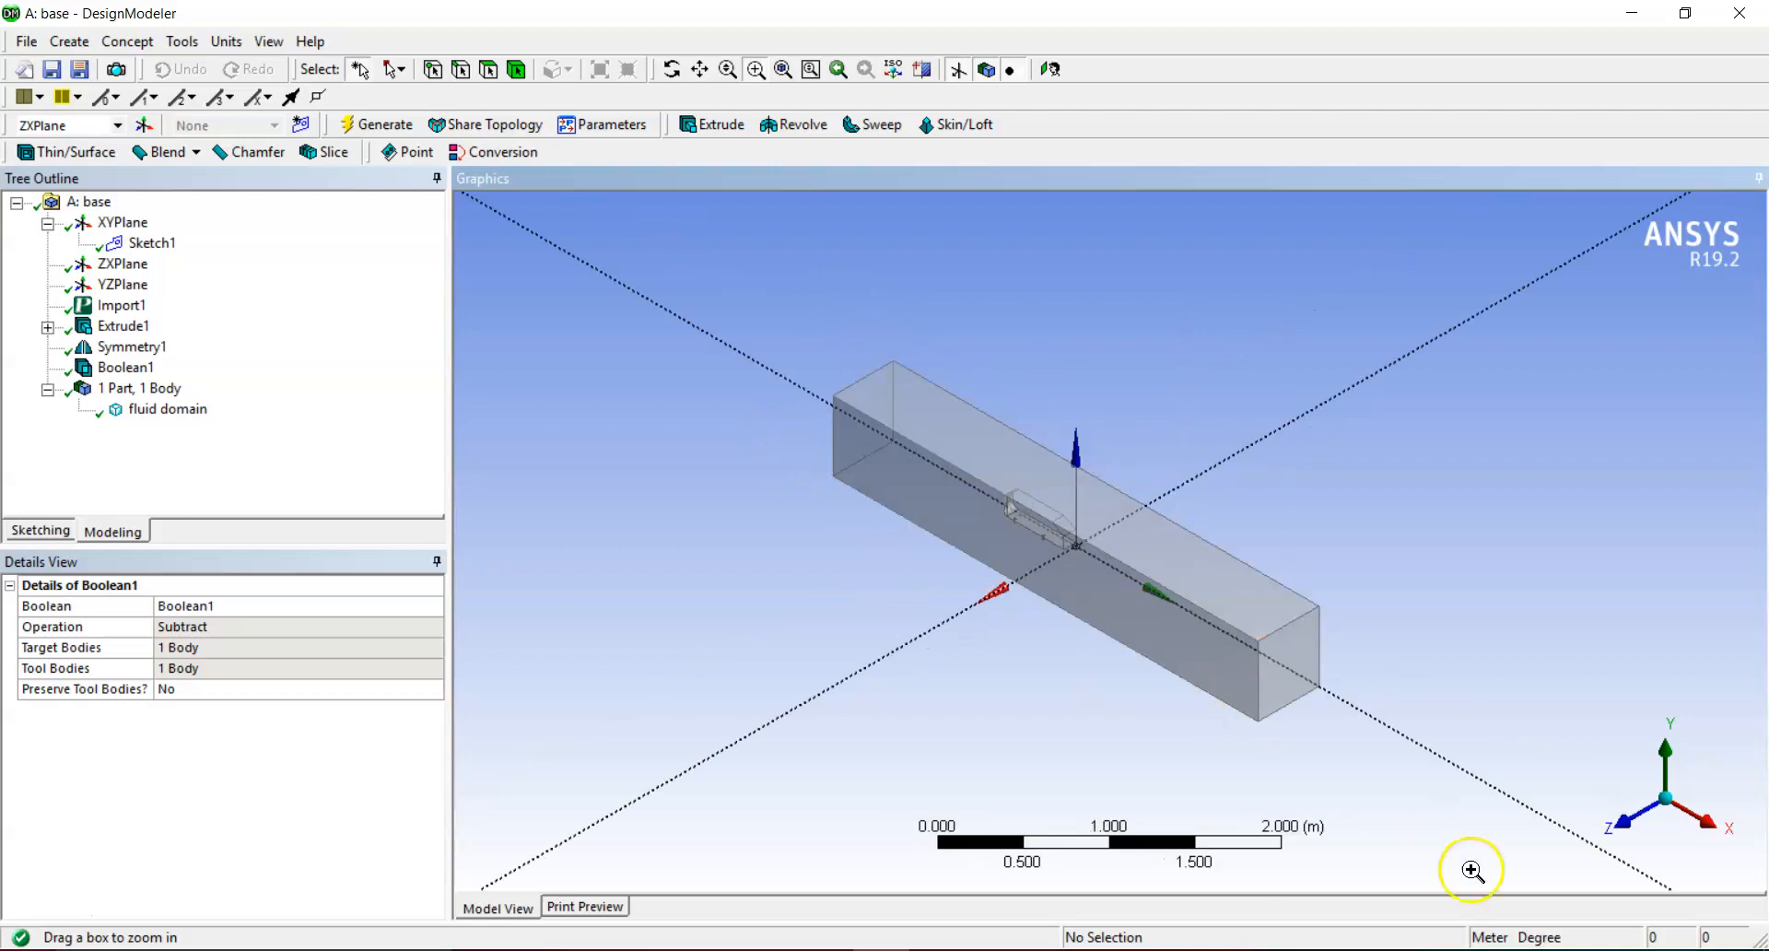
{"action": "middle_click_drag", "start_coordinate": [1323, 810], "coordinate": [910, 753]}
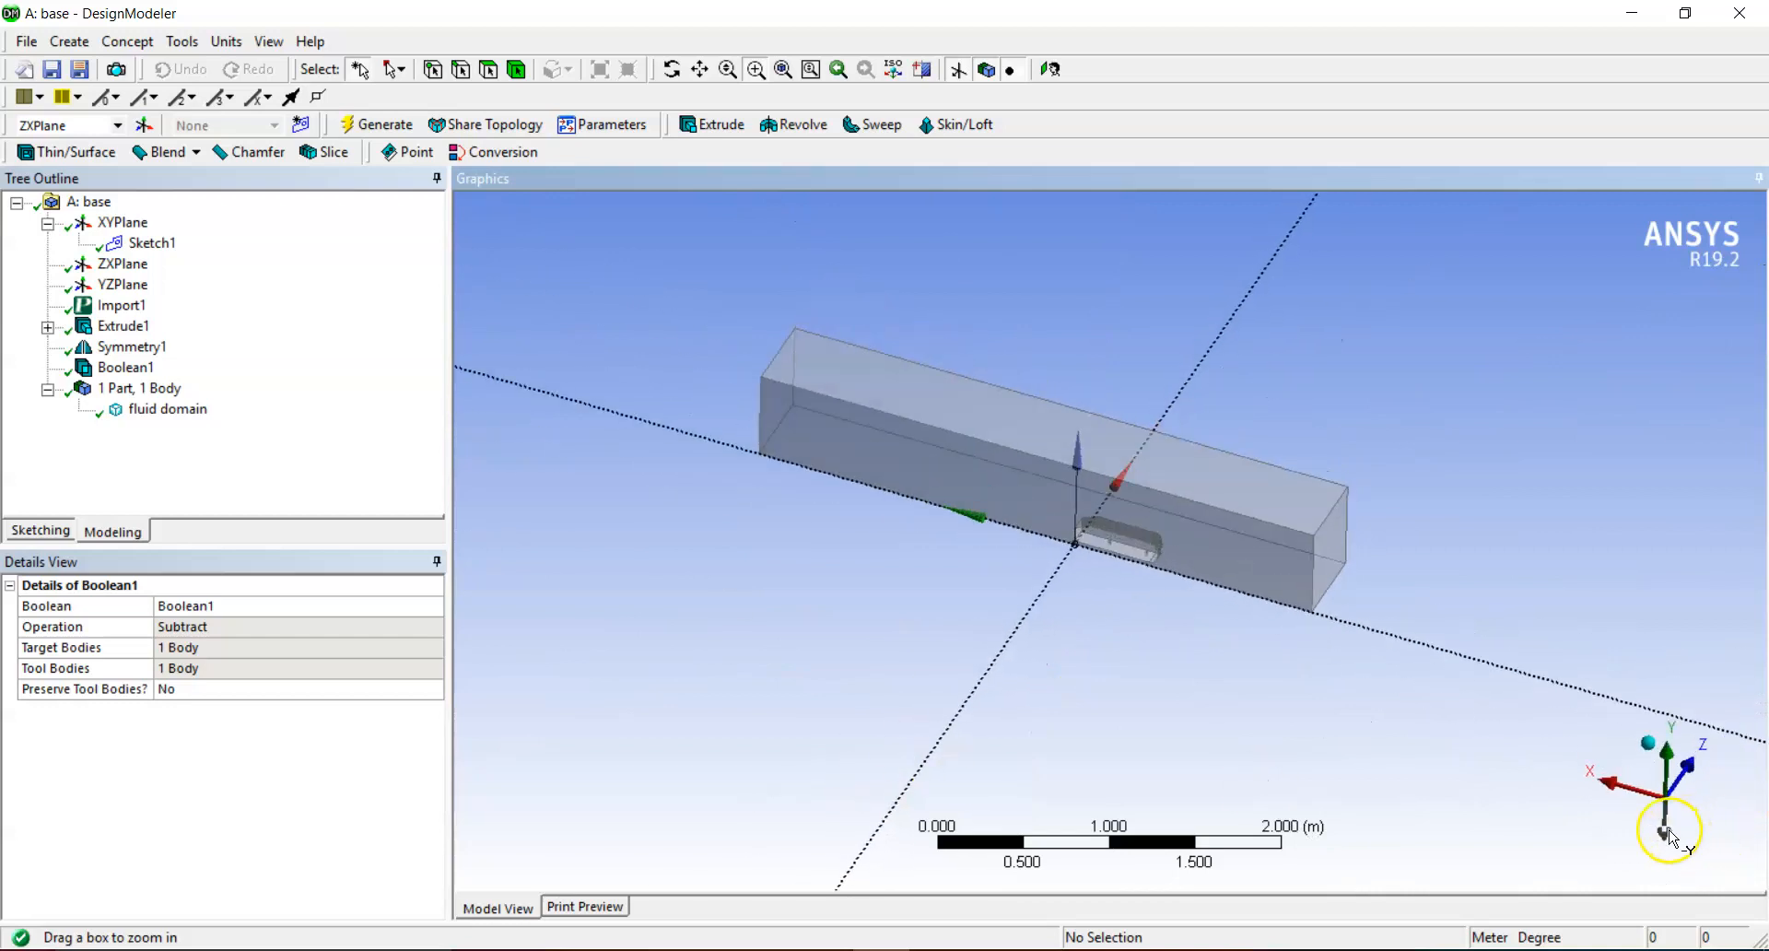
{"action": "left_click", "coordinate": [1648, 748]}
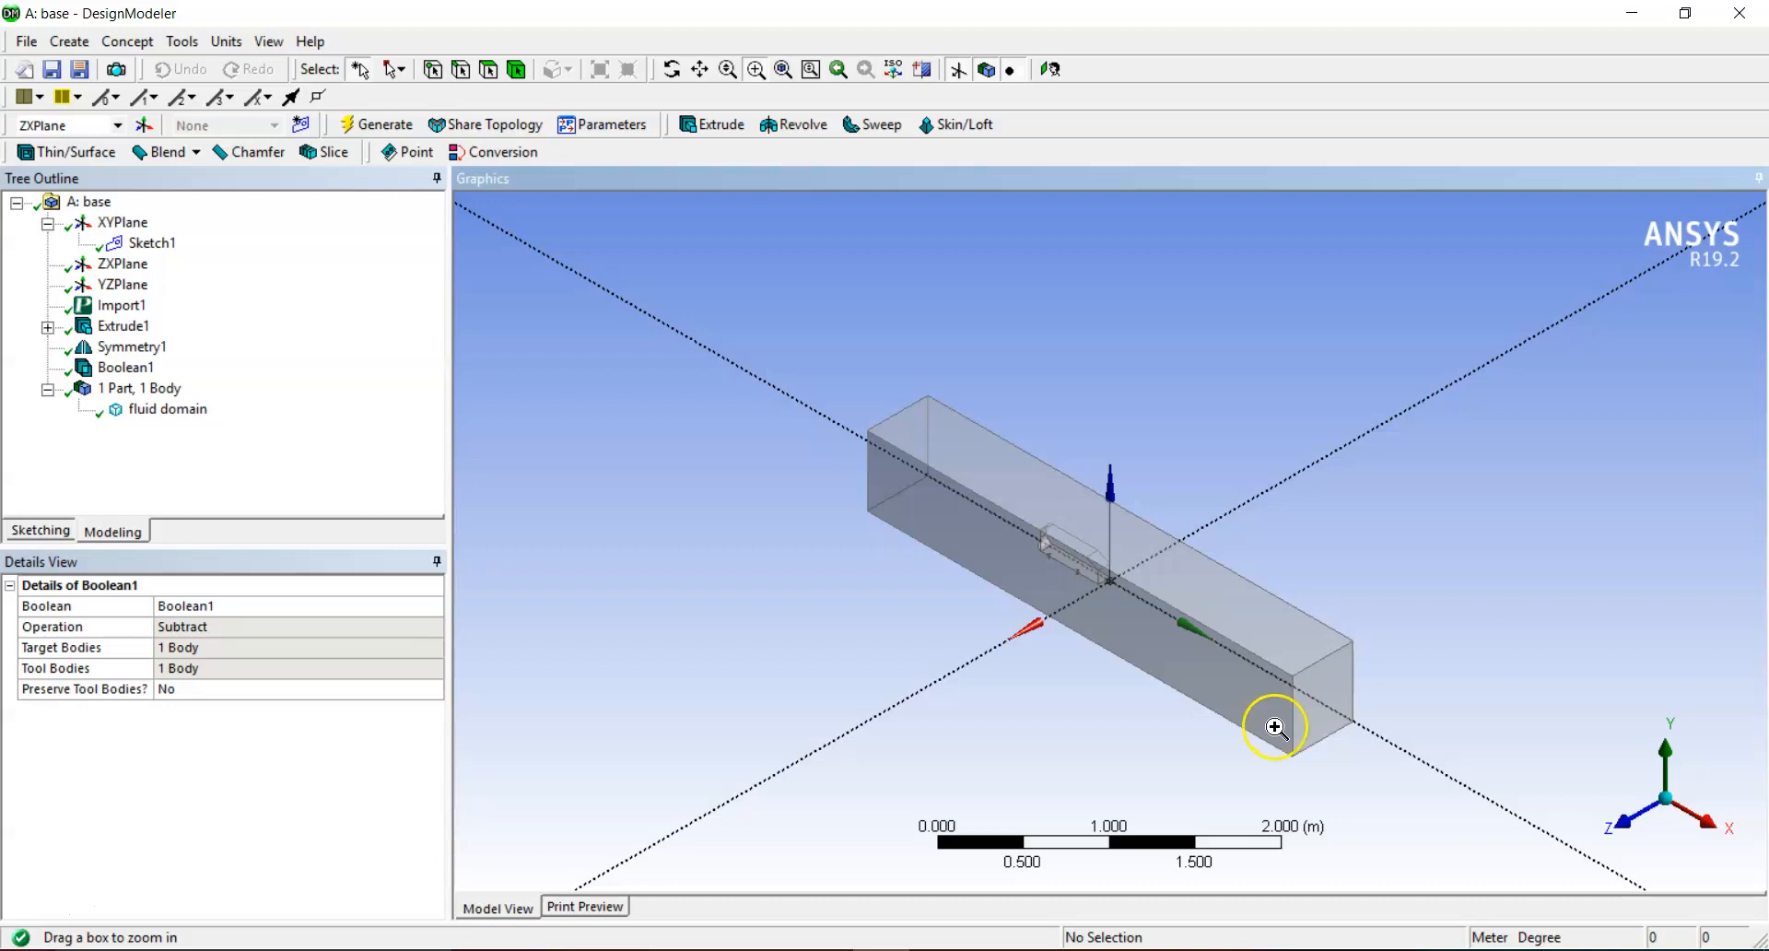
- Create a new sketch on the XYPlane and face the symmetry side with the Ahmed body cavity
{"action": "left_click", "coordinate": [124, 223]}
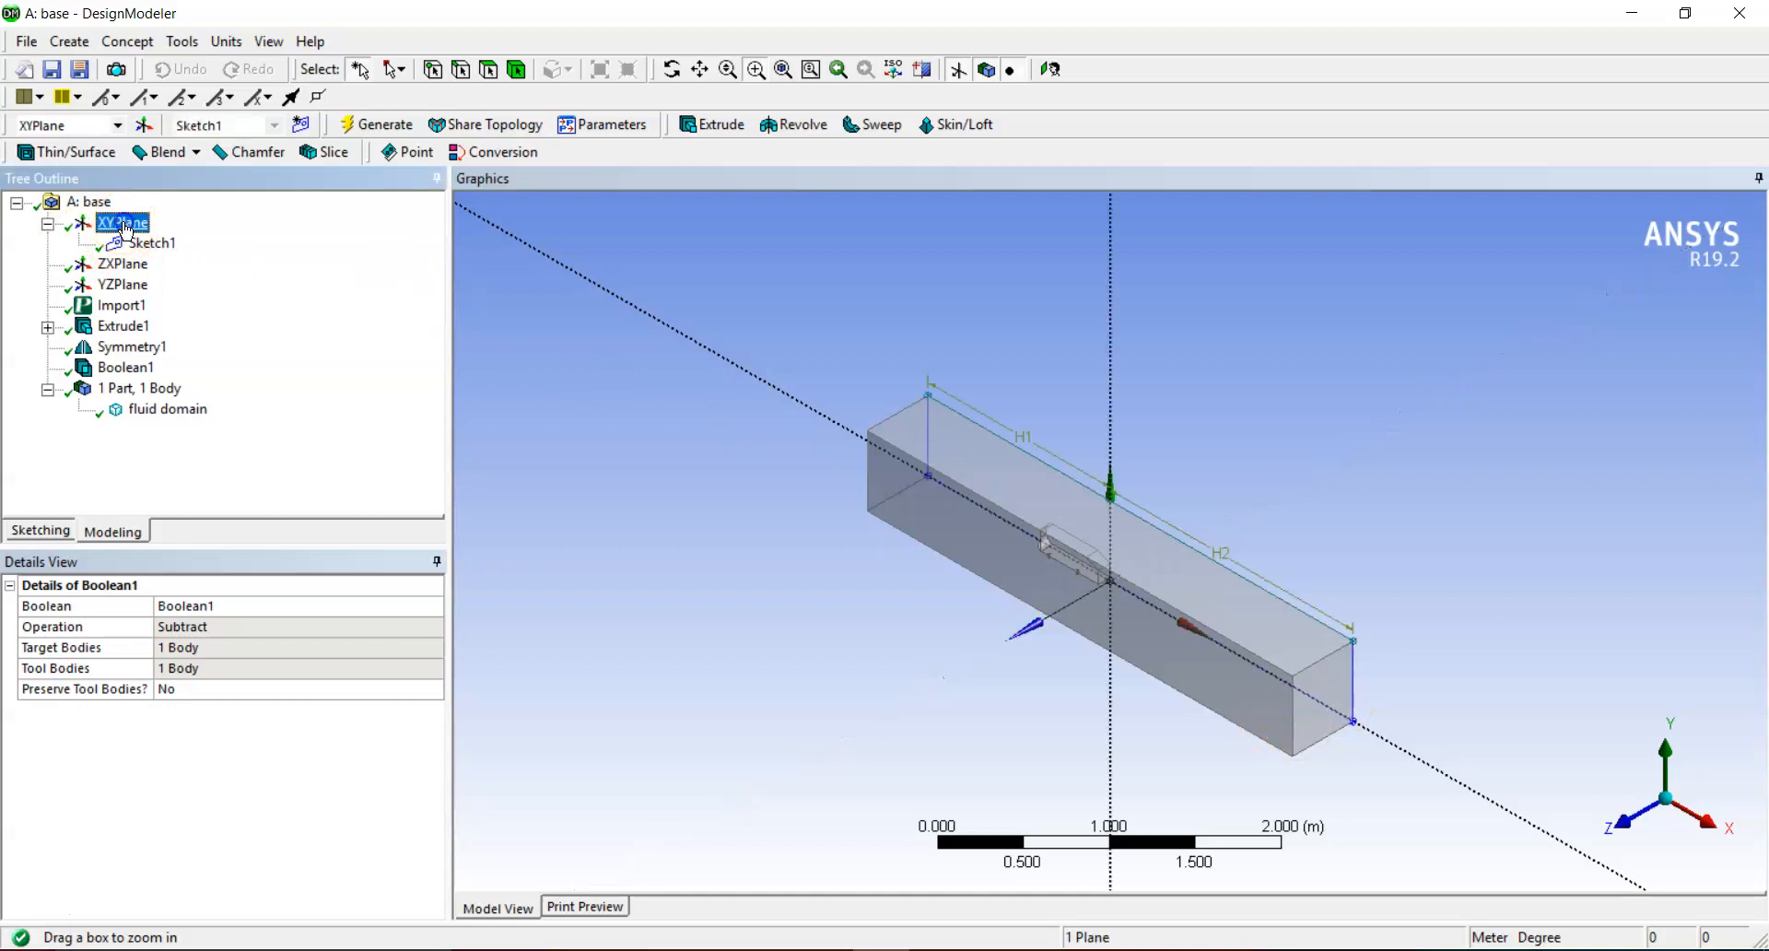
{"action": "left_click", "coordinate": [300, 125]}
{"action": "mouse_move", "coordinate": [1512, 731]}
{"action": "middle_mouse_down"}
{"action": "mouse_move", "coordinate": [1397, 675]}
{"action": "mouse_move", "coordinate": [832, 679]}
{"action": "mouse_move", "coordinate": [1461, 809]}
{"action": "mouse_move", "coordinate": [1594, 716]}
{"action": "mouse_move", "coordinate": [1451, 731]}
{"action": "middle_mouse_up"}
{"action": "left_click", "coordinate": [1650, 819]}
{"action": "middle_click_drag", "start_coordinate": [1148, 727], "coordinate": [1127, 627], "text": "ctrl"}
{"action": "left_click_drag", "start_coordinate": [1030, 435], "coordinate": [1235, 522]}
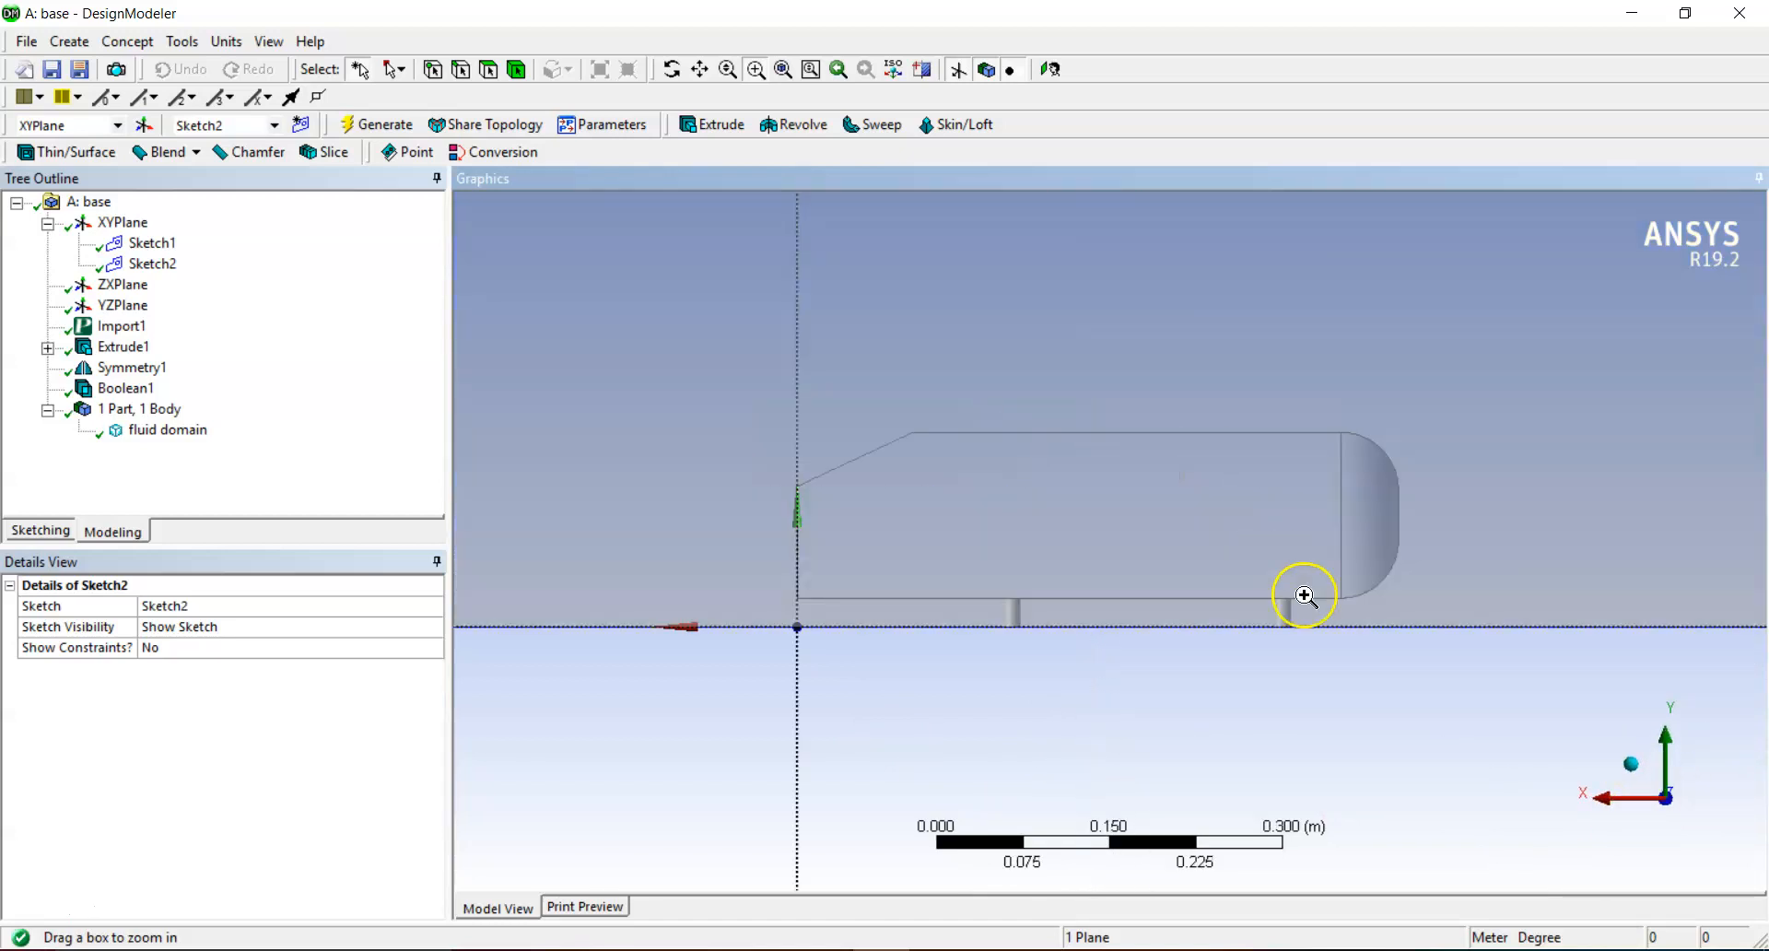
{"action": "left_click", "coordinate": [732, 70]}
{"action": "left_click_drag", "start_coordinate": [1105, 470], "coordinate": [1060, 725]}
- Sketch a rectangle about 1.46 m long and 0.30 m high around the Ahmed body, with its base on the horizontal axis
{"action": "left_click", "coordinate": [152, 264]}
{"action": "left_click", "coordinate": [40, 531]}
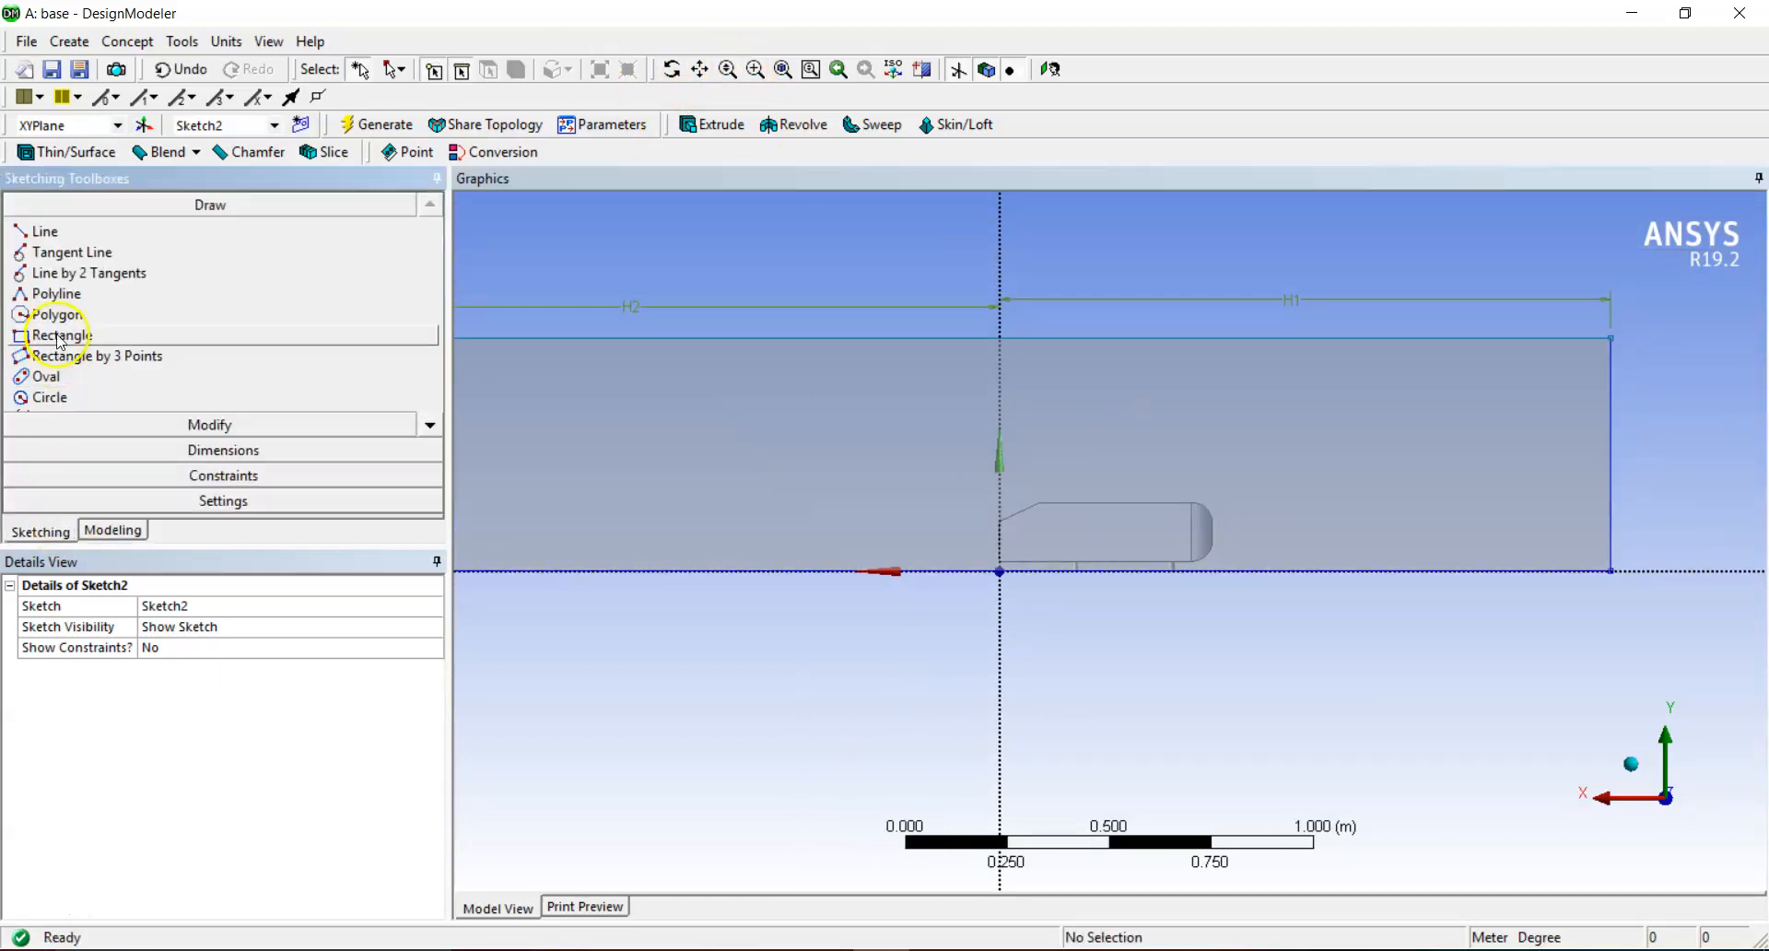
{"action": "left_click", "coordinate": [59, 337]}
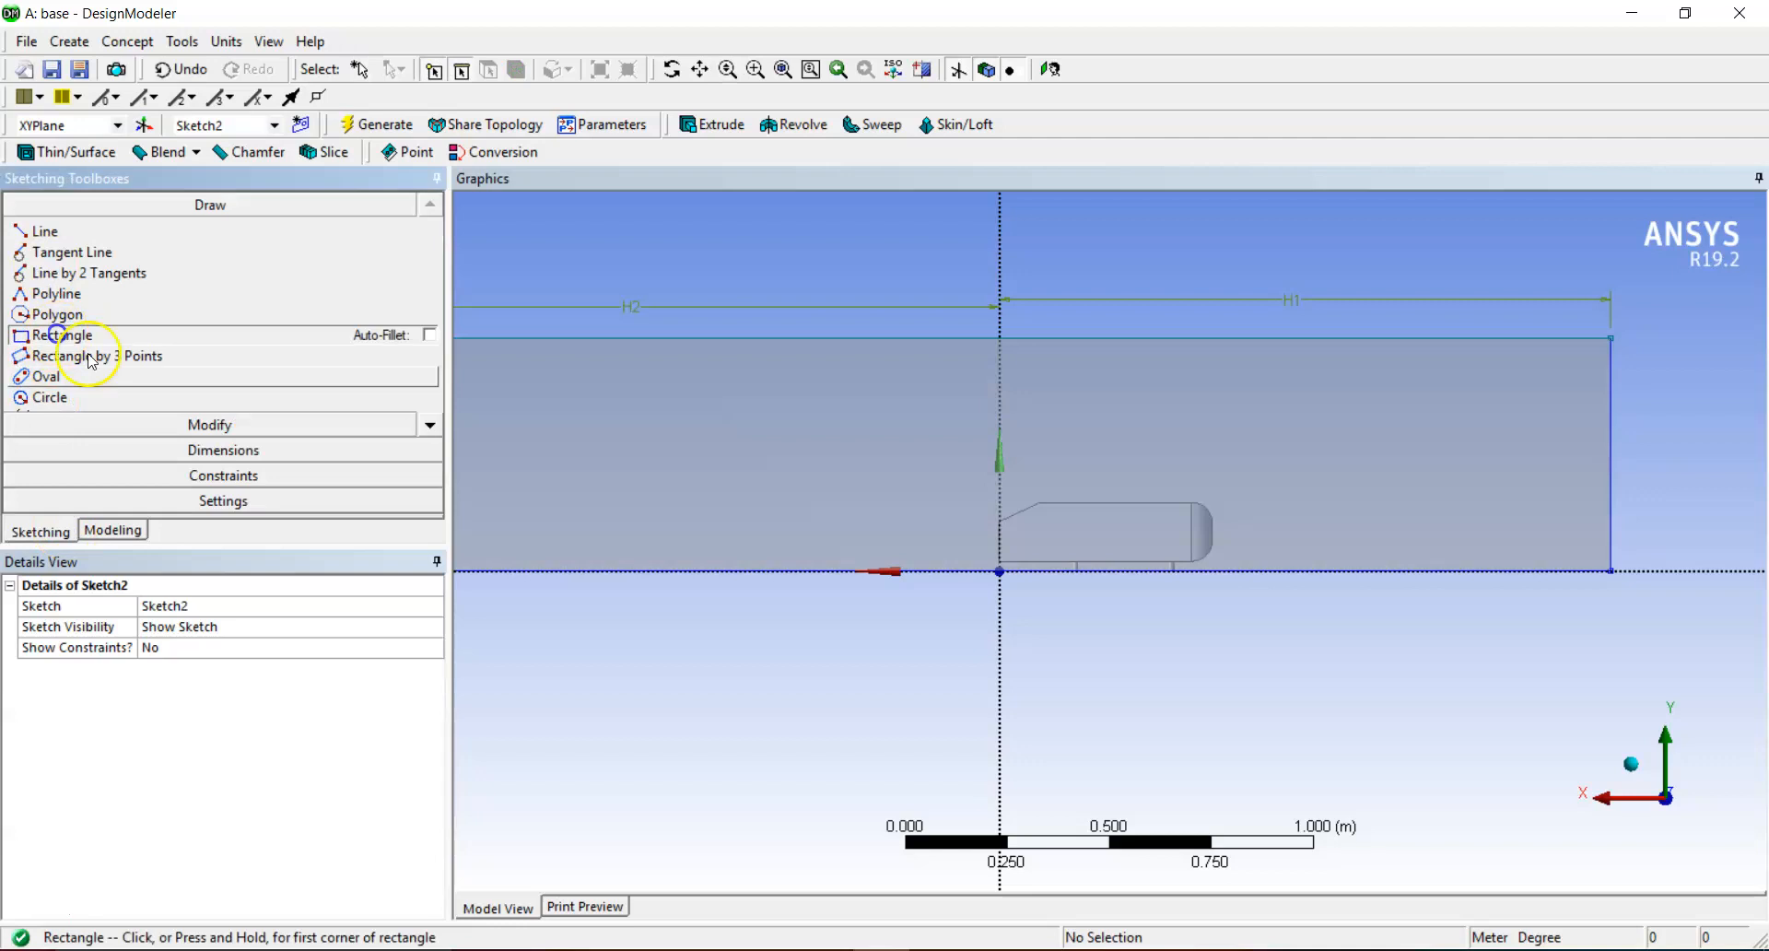
{"action": "left_click", "coordinate": [742, 443]}
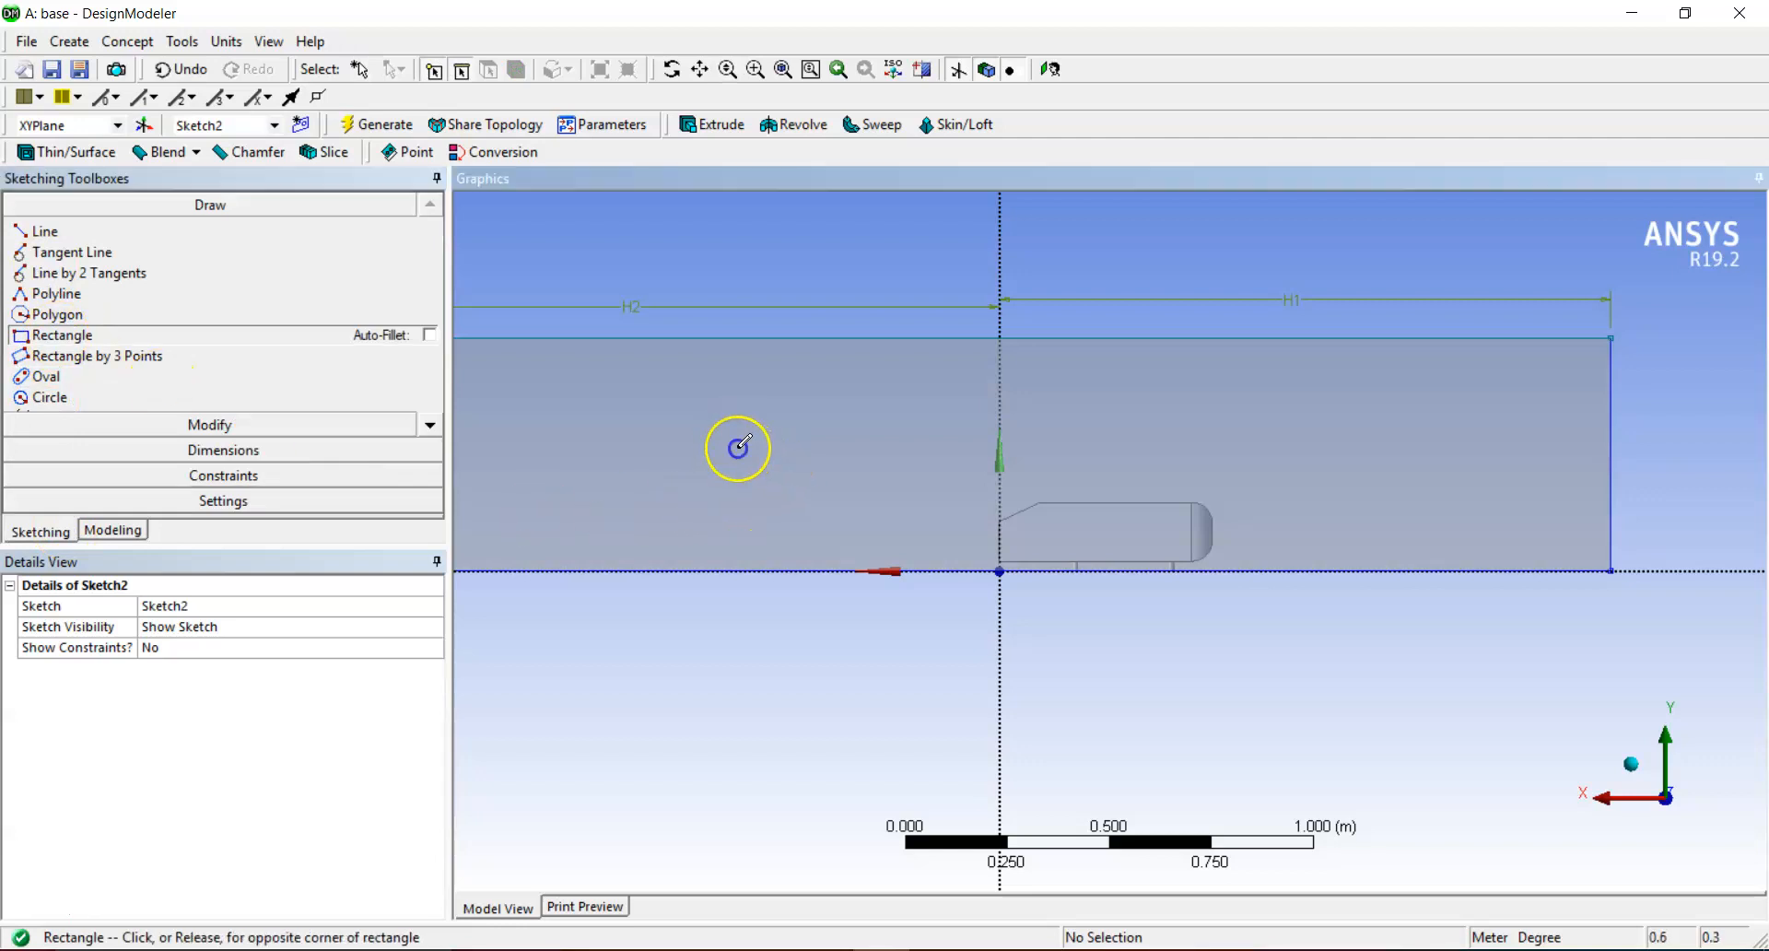
{"action": "left_click", "coordinate": [1334, 569]}
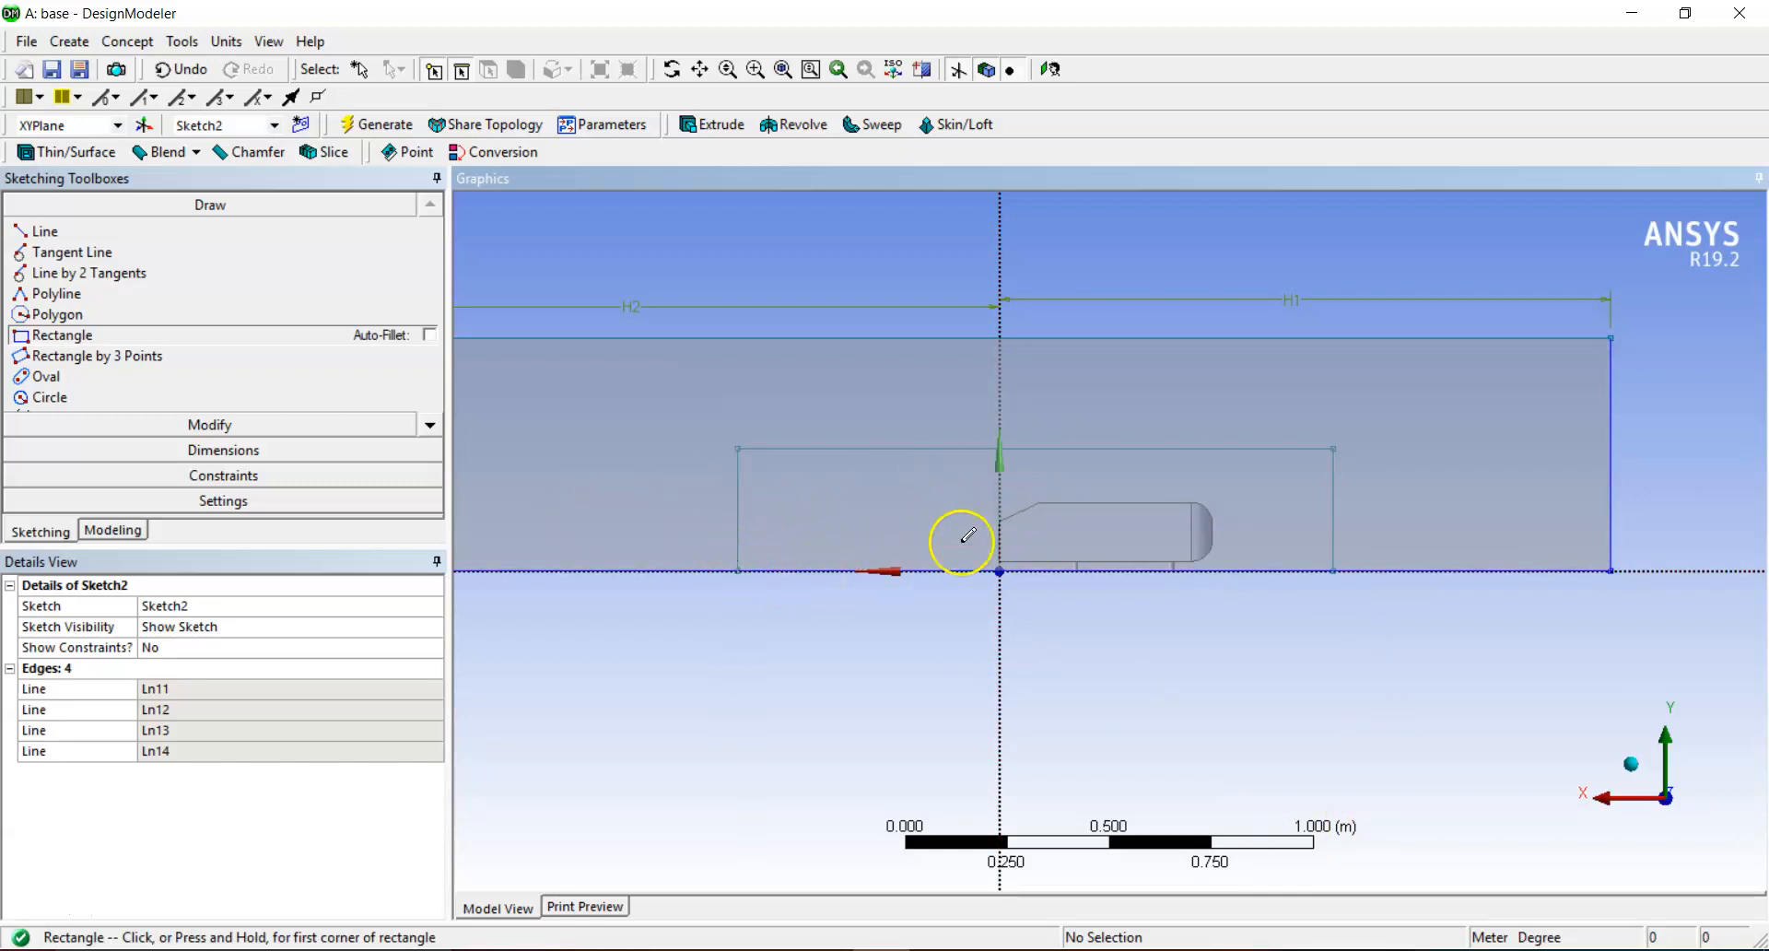
{"action": "key", "text": "Escape"}
- Add a horizontal dimension between the rectangle's edge behind the body's slanted rear and the vertical axis
{"action": "mouse_move", "coordinate": [888, 667]}
{"action": "middle_mouse_down"}
{"action": "mouse_move", "coordinate": [608, 648]}
{"action": "mouse_move", "coordinate": [726, 658]}
{"action": "mouse_move", "coordinate": [584, 679]}
{"action": "mouse_move", "coordinate": [628, 659]}
{"action": "mouse_move", "coordinate": [600, 693]}
{"action": "mouse_move", "coordinate": [668, 690]}
{"action": "middle_mouse_up"}
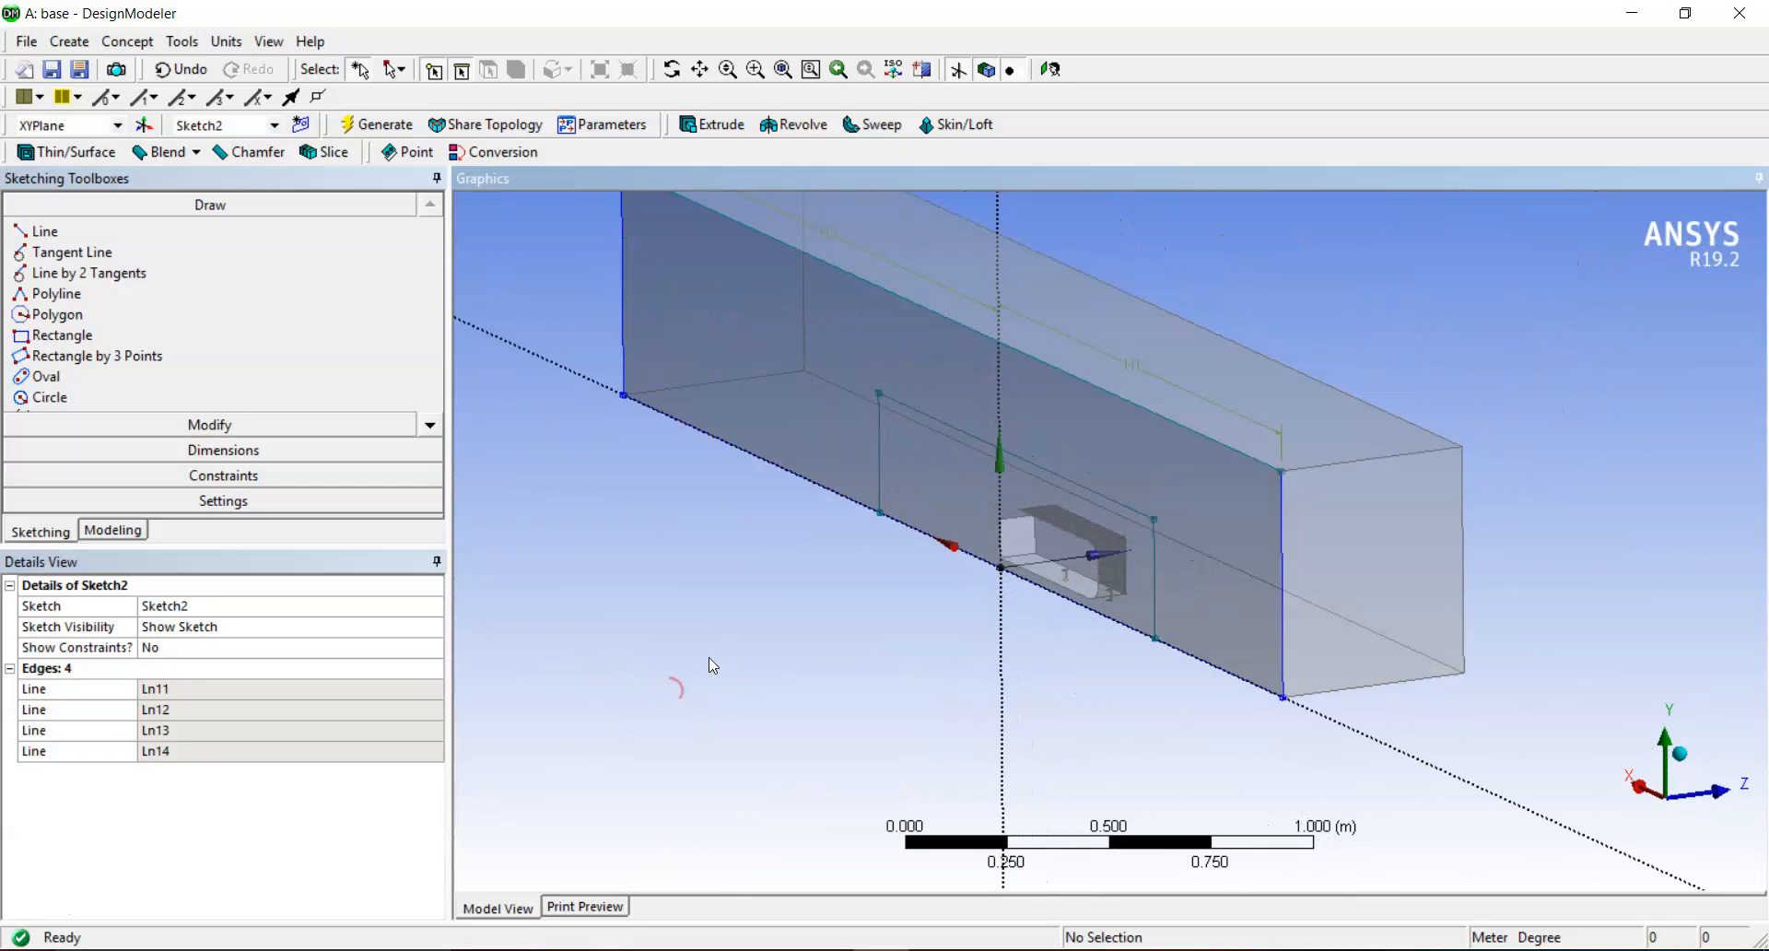
{"action": "left_click", "coordinate": [1624, 825]}
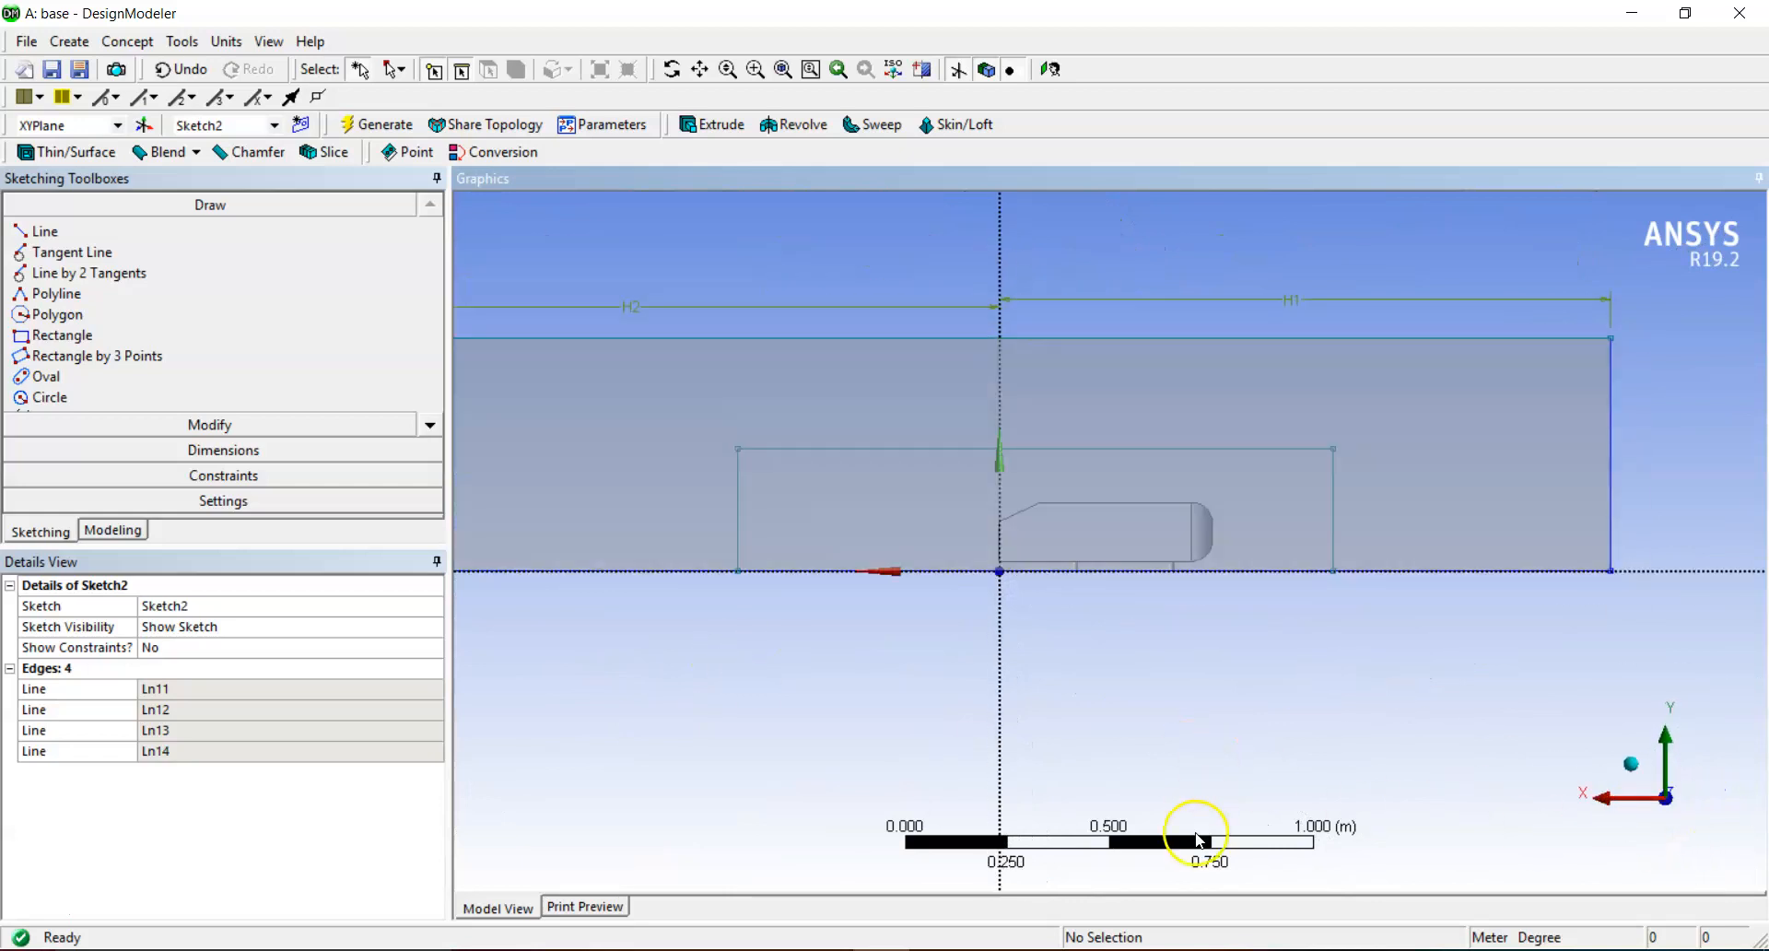
{"action": "left_click", "coordinate": [221, 449]}
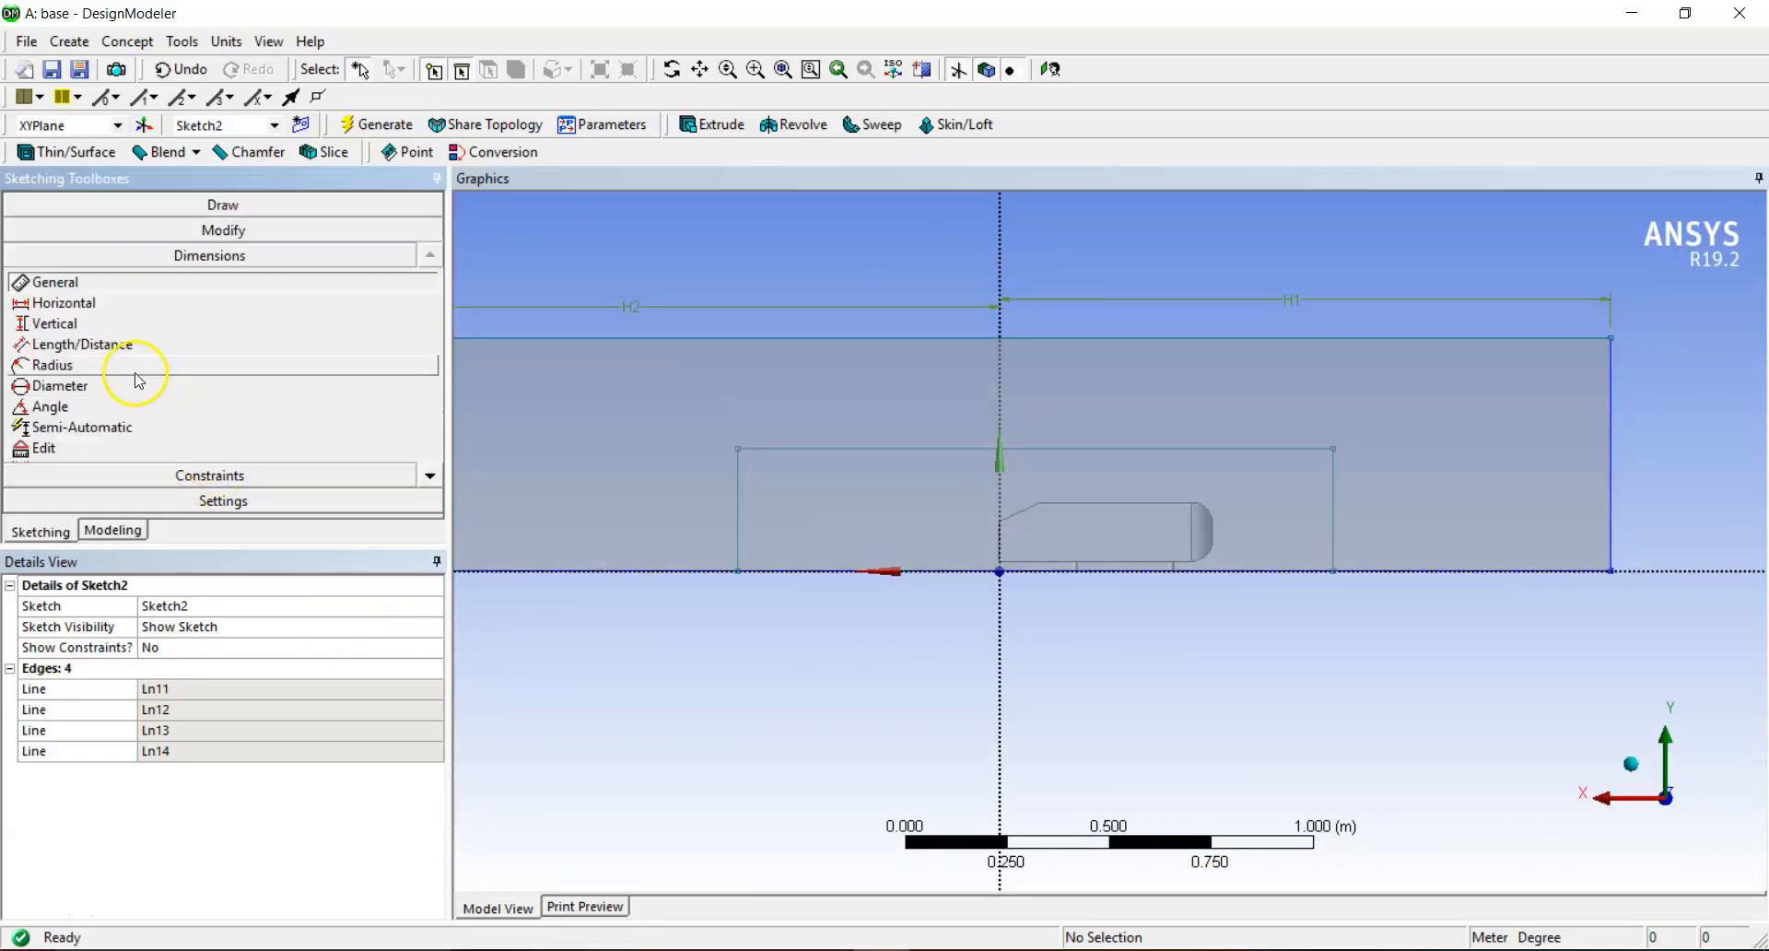
{"action": "left_click", "coordinate": [122, 310]}
{"action": "left_click", "coordinate": [737, 505]}
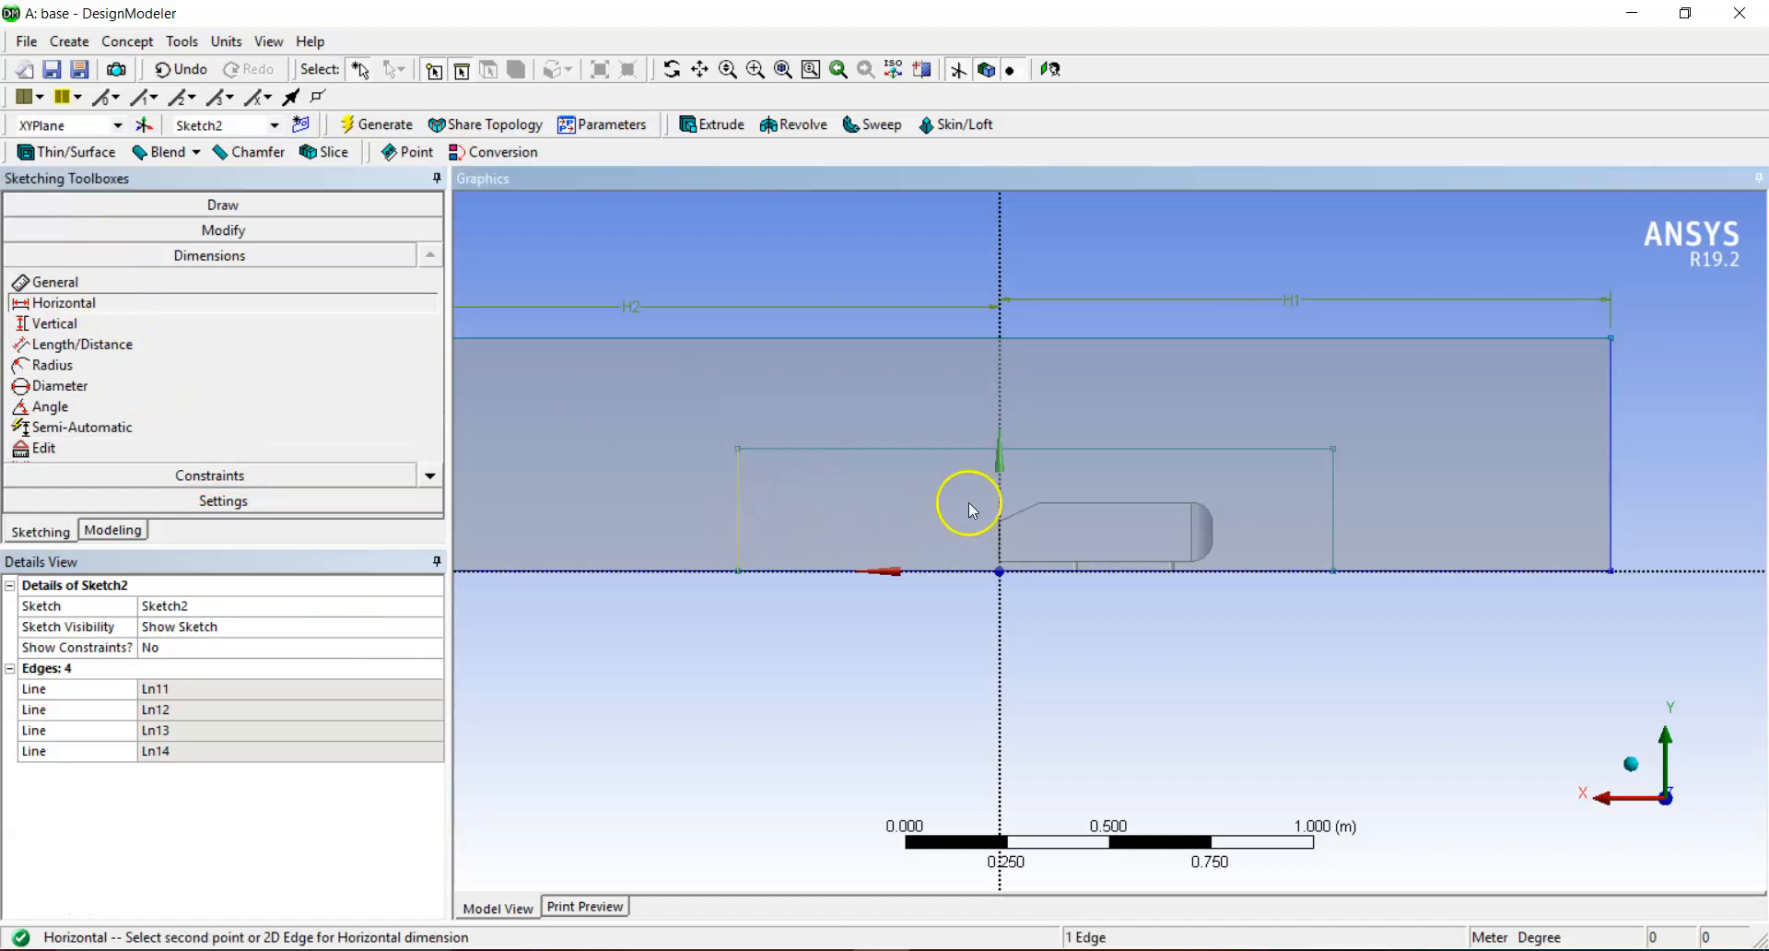
{"action": "left_click", "coordinate": [1003, 513]}
{"action": "left_click", "coordinate": [763, 415]}
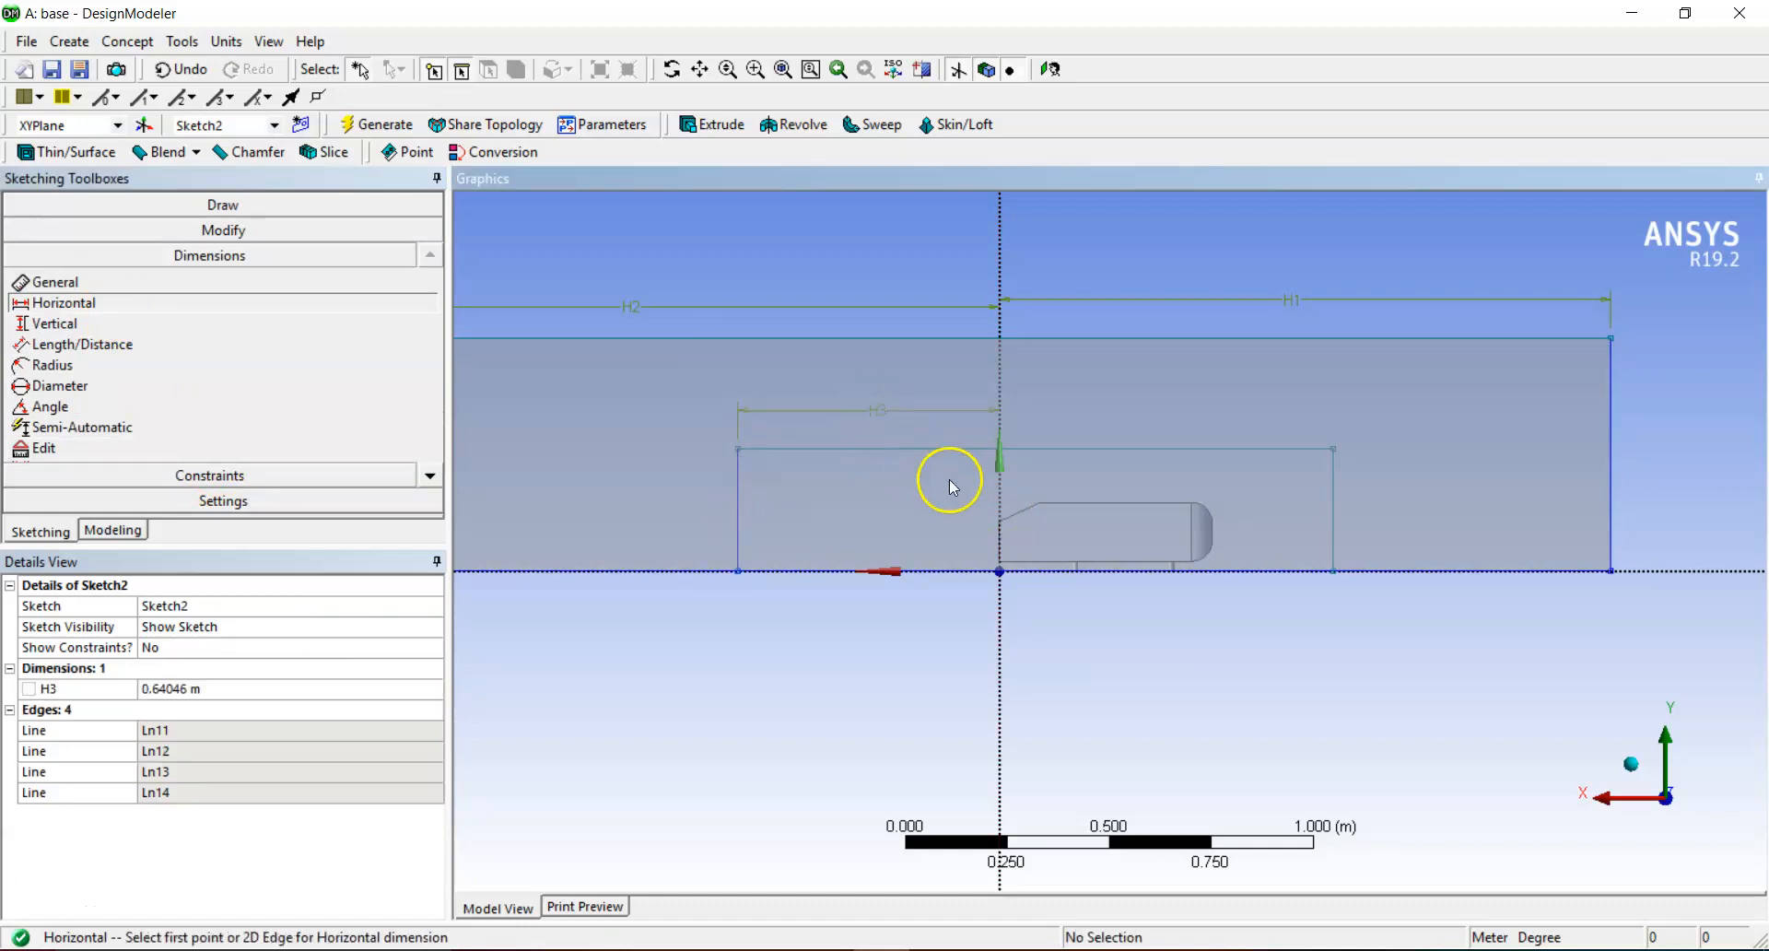
- Set the rectangle's distance behind the vertical axis to 0.6 m
{"action": "left_click", "coordinate": [204, 693]}
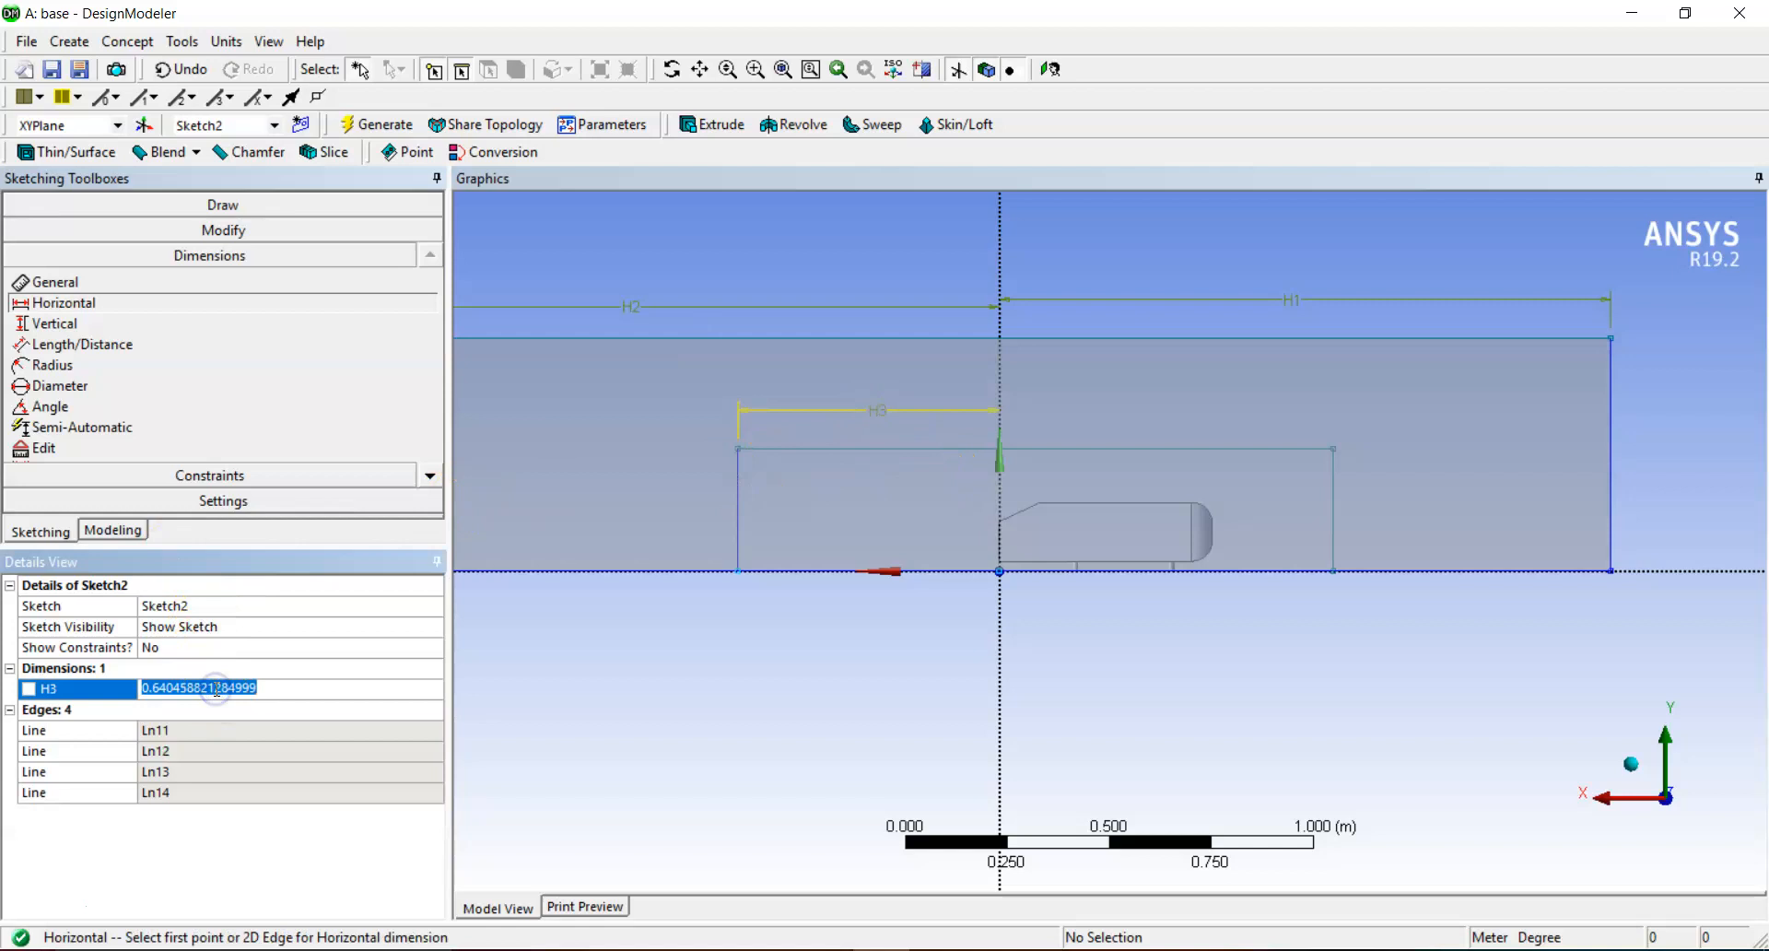
{"action": "type", "text": "0.6"}
{"action": "key", "text": "Return"}
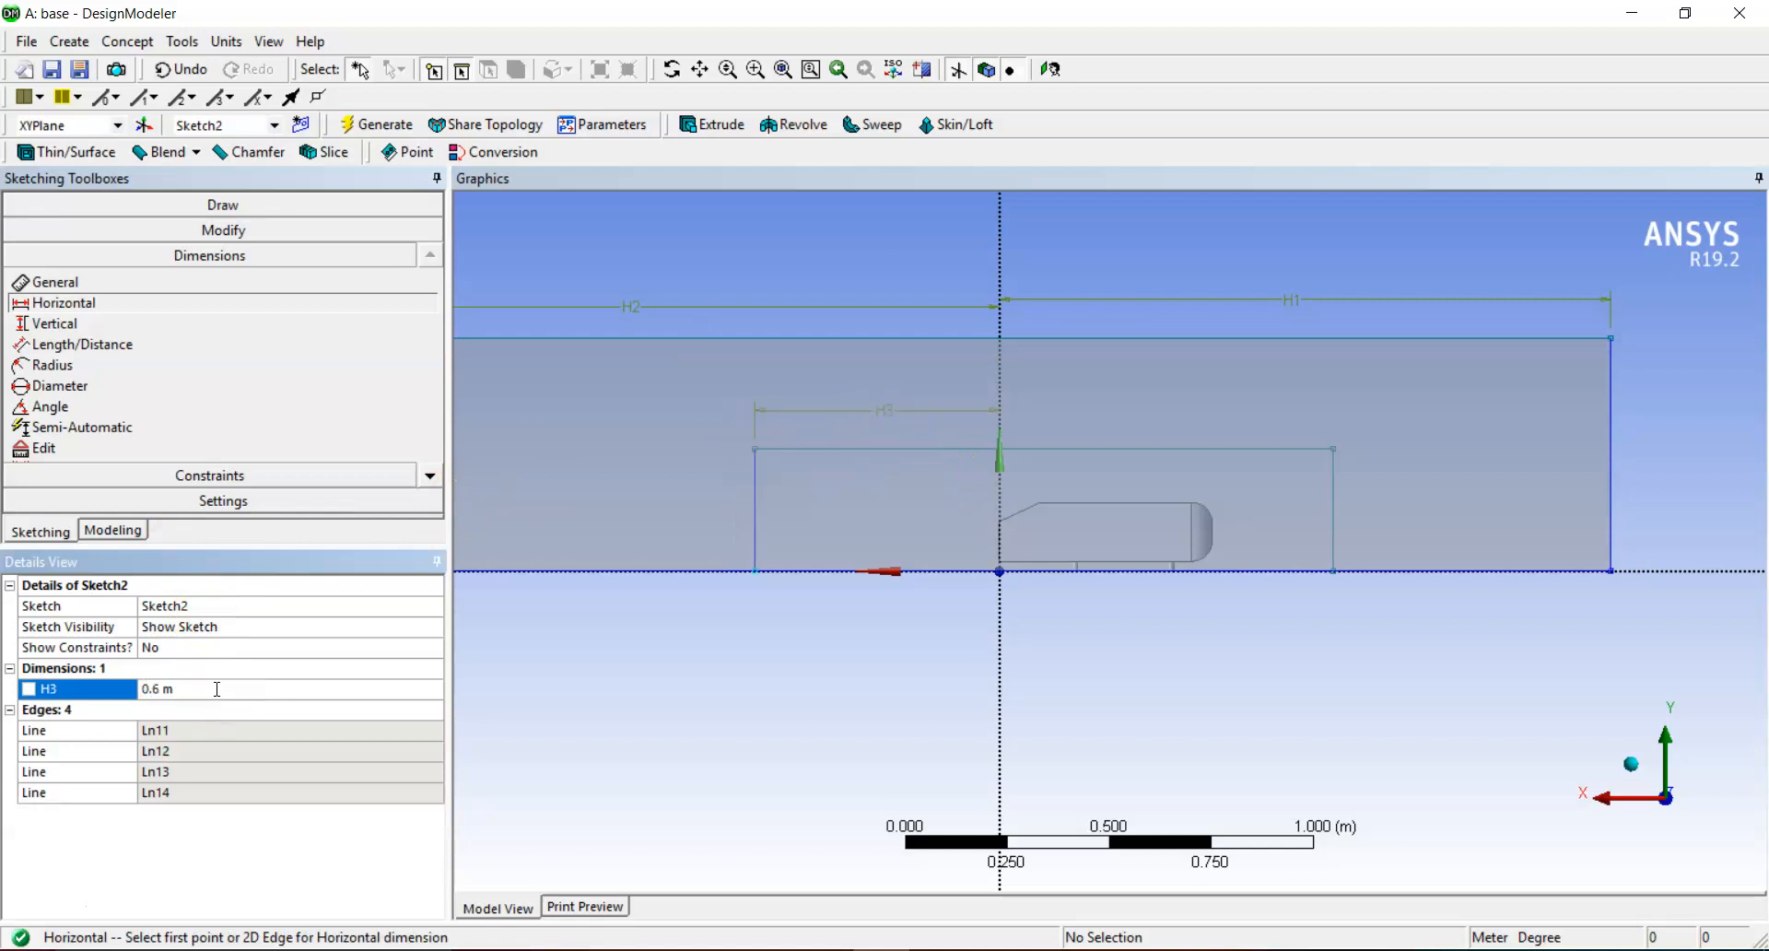
- Set the horizontal dimension from the rectangle's rear edge to the vertical axis to 0.7 m
{"action": "left_click", "coordinate": [215, 687]}
{"action": "type", "text": "0.7"}
{"action": "key", "text": "Return"}
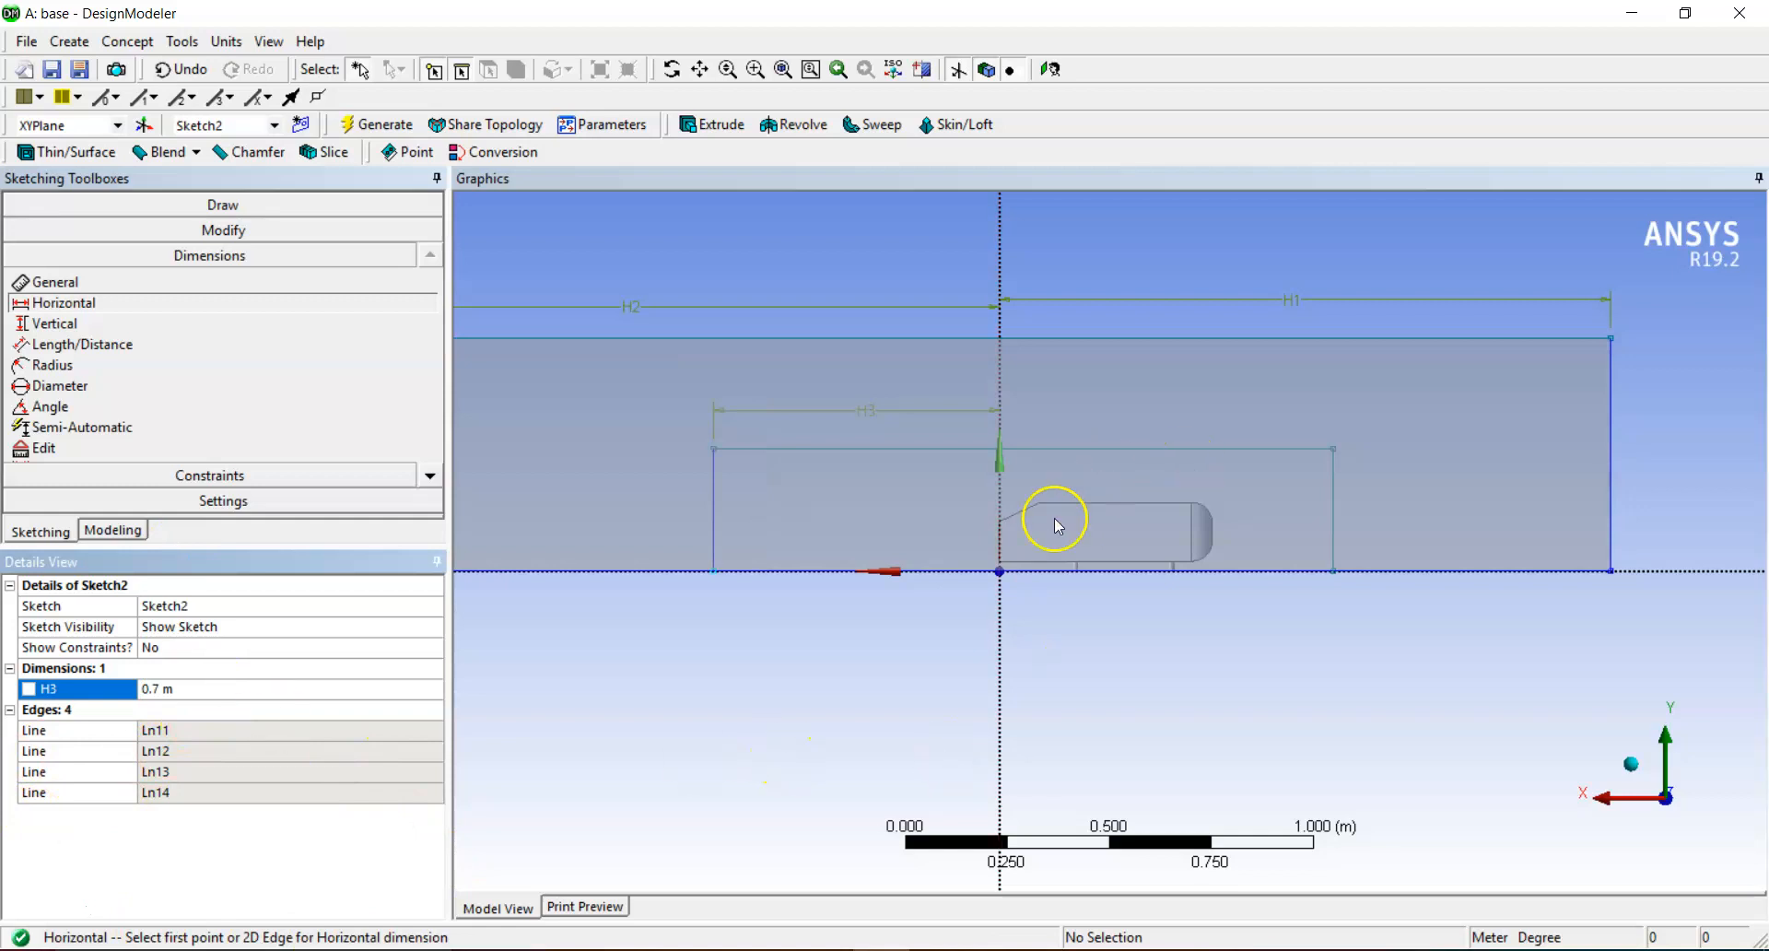
- Dimension the horizontal distance from the vertical axis to the rectangle's edge ahead of the rounded nose and set it to 0.82 m
{"action": "left_click", "coordinate": [1000, 501]}
{"action": "left_click", "coordinate": [1333, 495]}
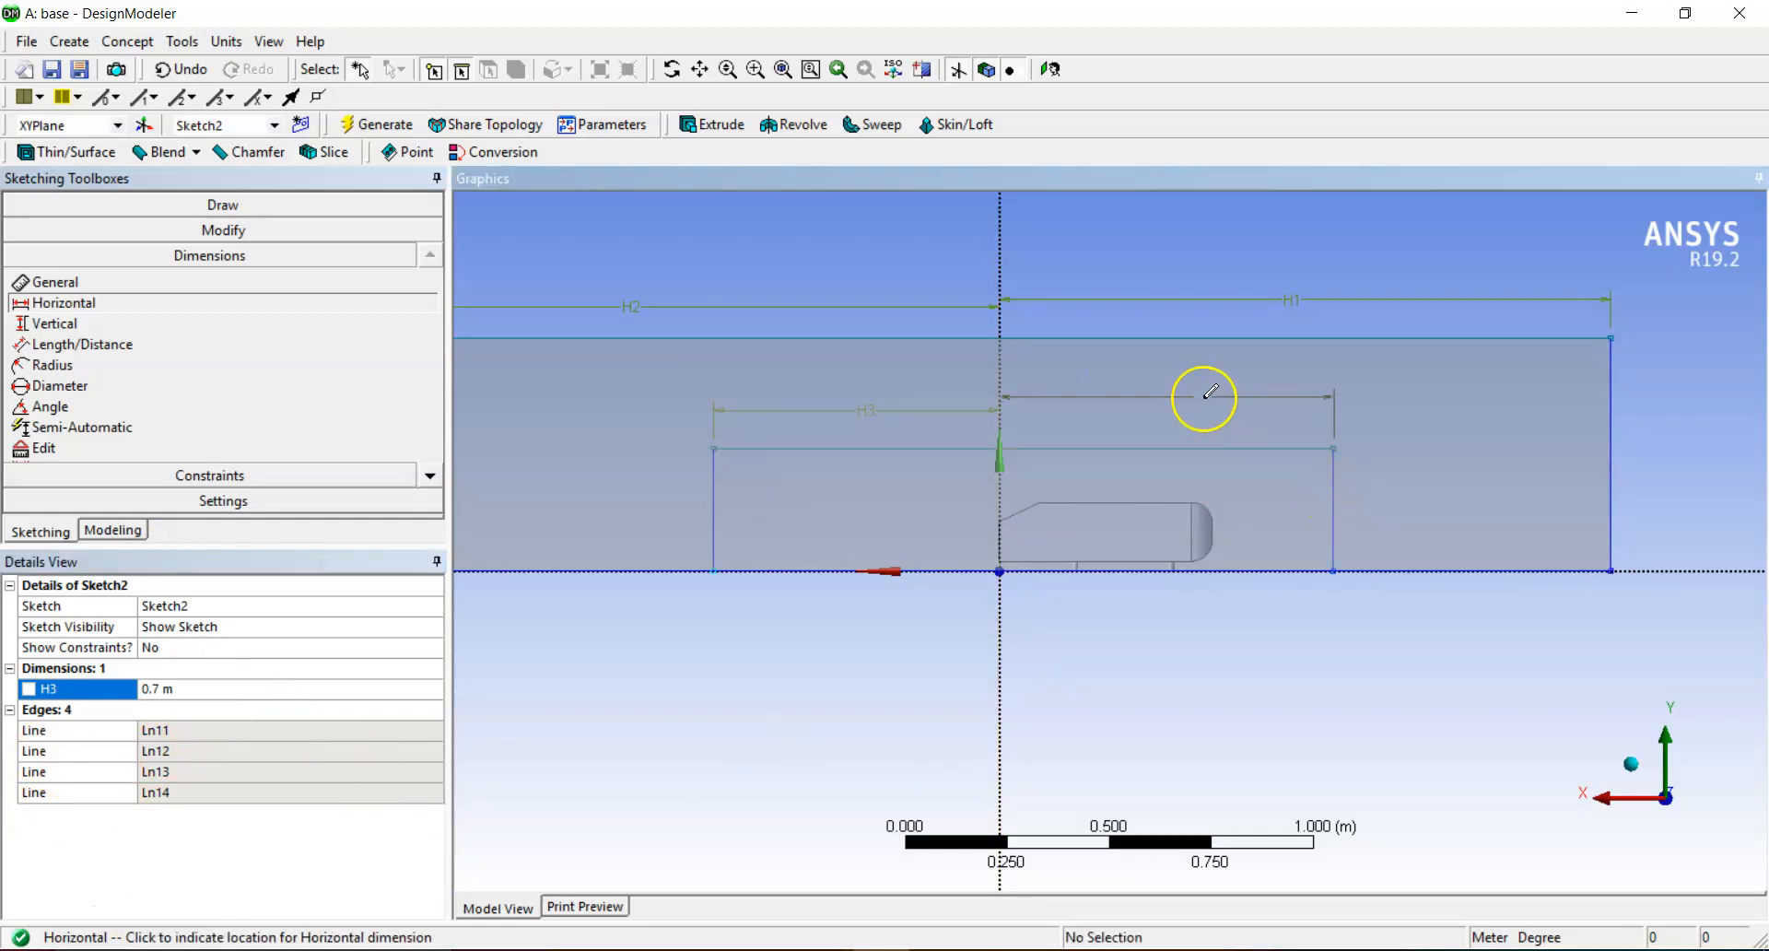
{"action": "left_click", "coordinate": [1204, 399]}
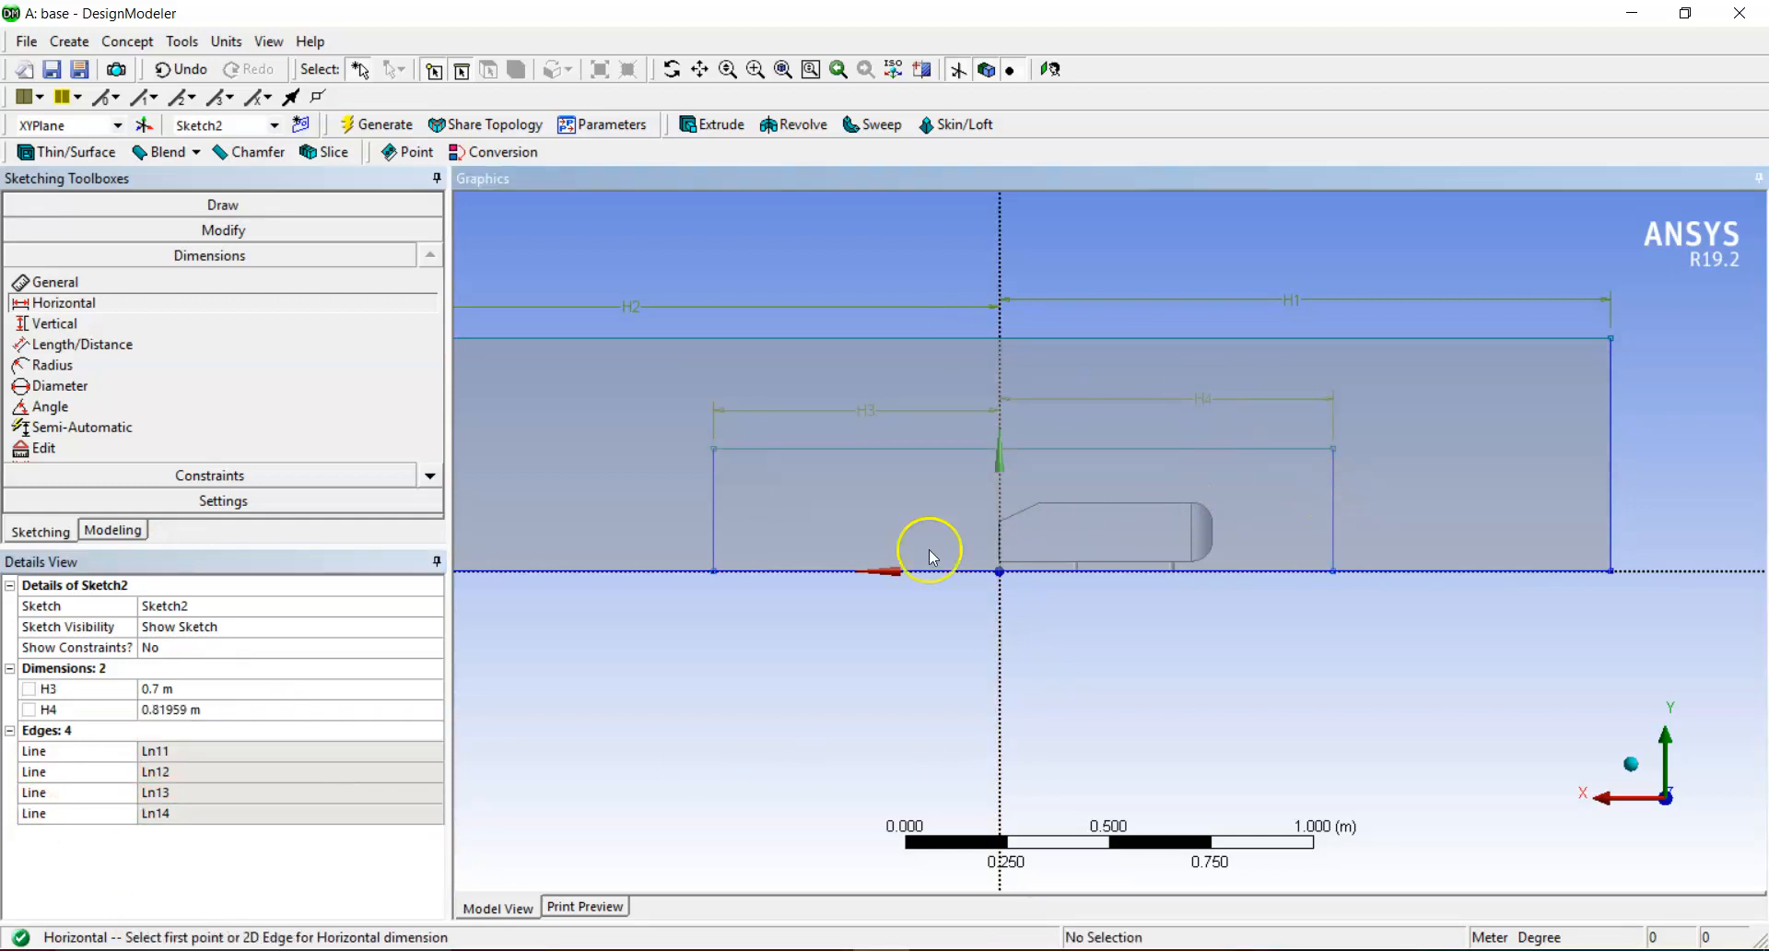
{"action": "left_click", "coordinate": [222, 709]}
{"action": "type", "text": "0.8"}
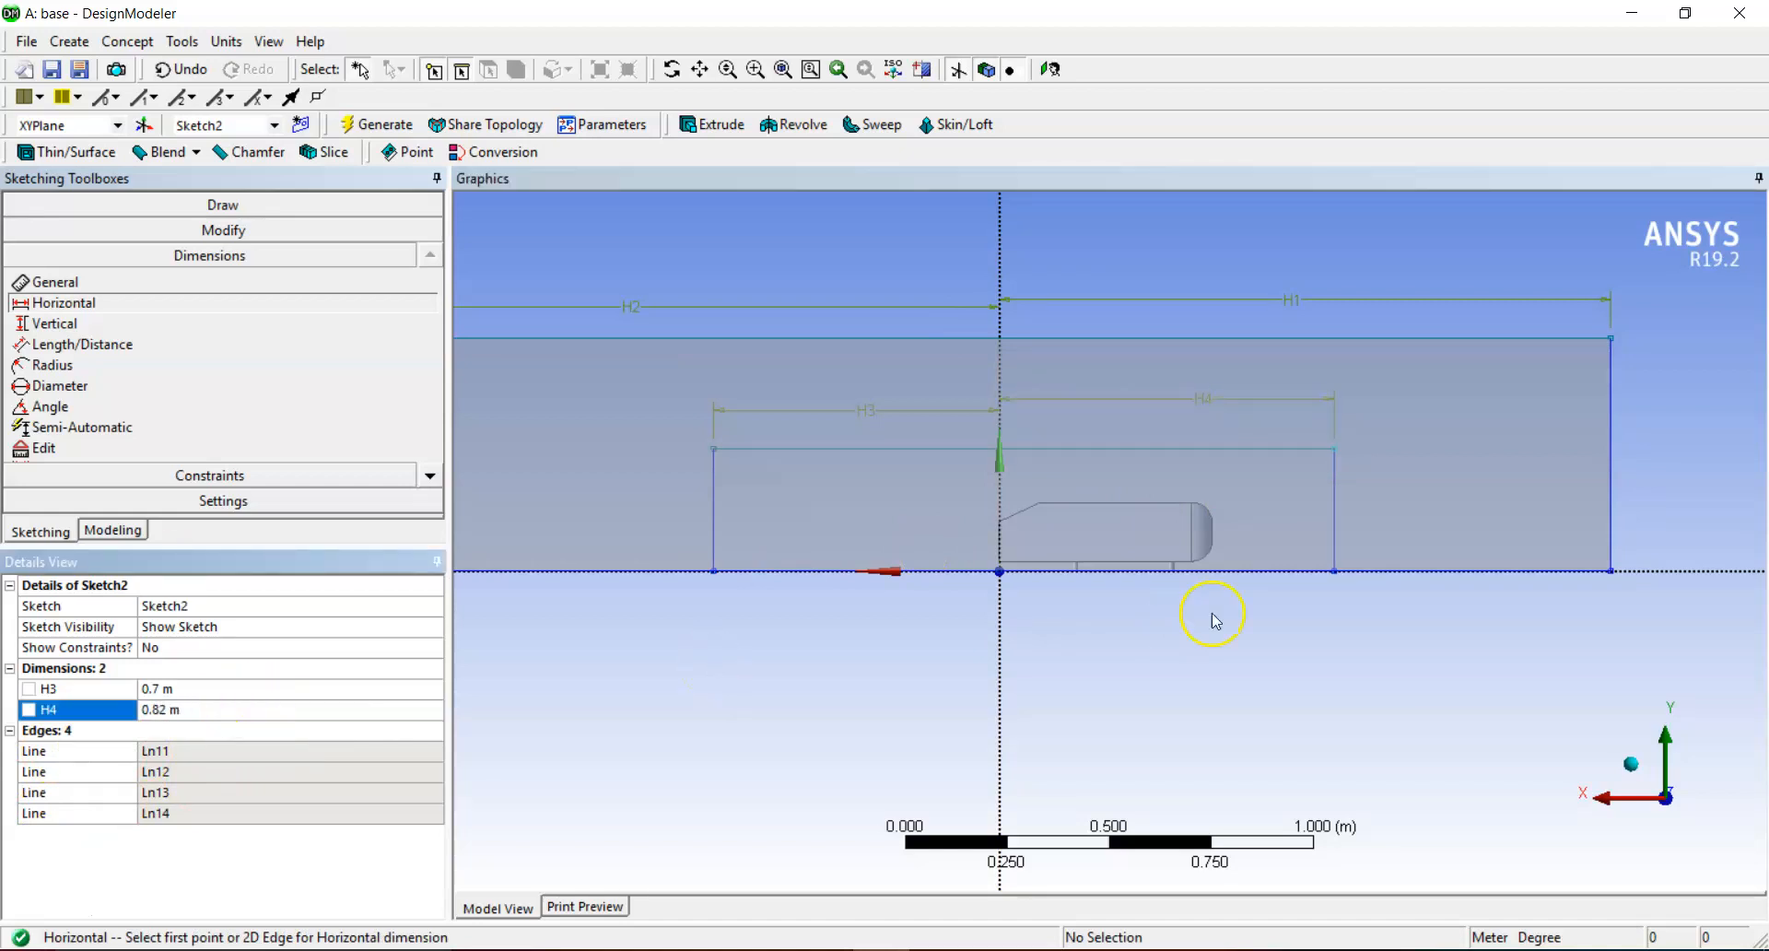
- Dimension the rectangle's vertical edge and set its height to 0.31 m
{"action": "left_click", "coordinate": [132, 278]}
{"action": "left_click", "coordinate": [719, 507]}
{"action": "left_click", "coordinate": [653, 497]}
{"action": "left_click", "coordinate": [189, 731]}
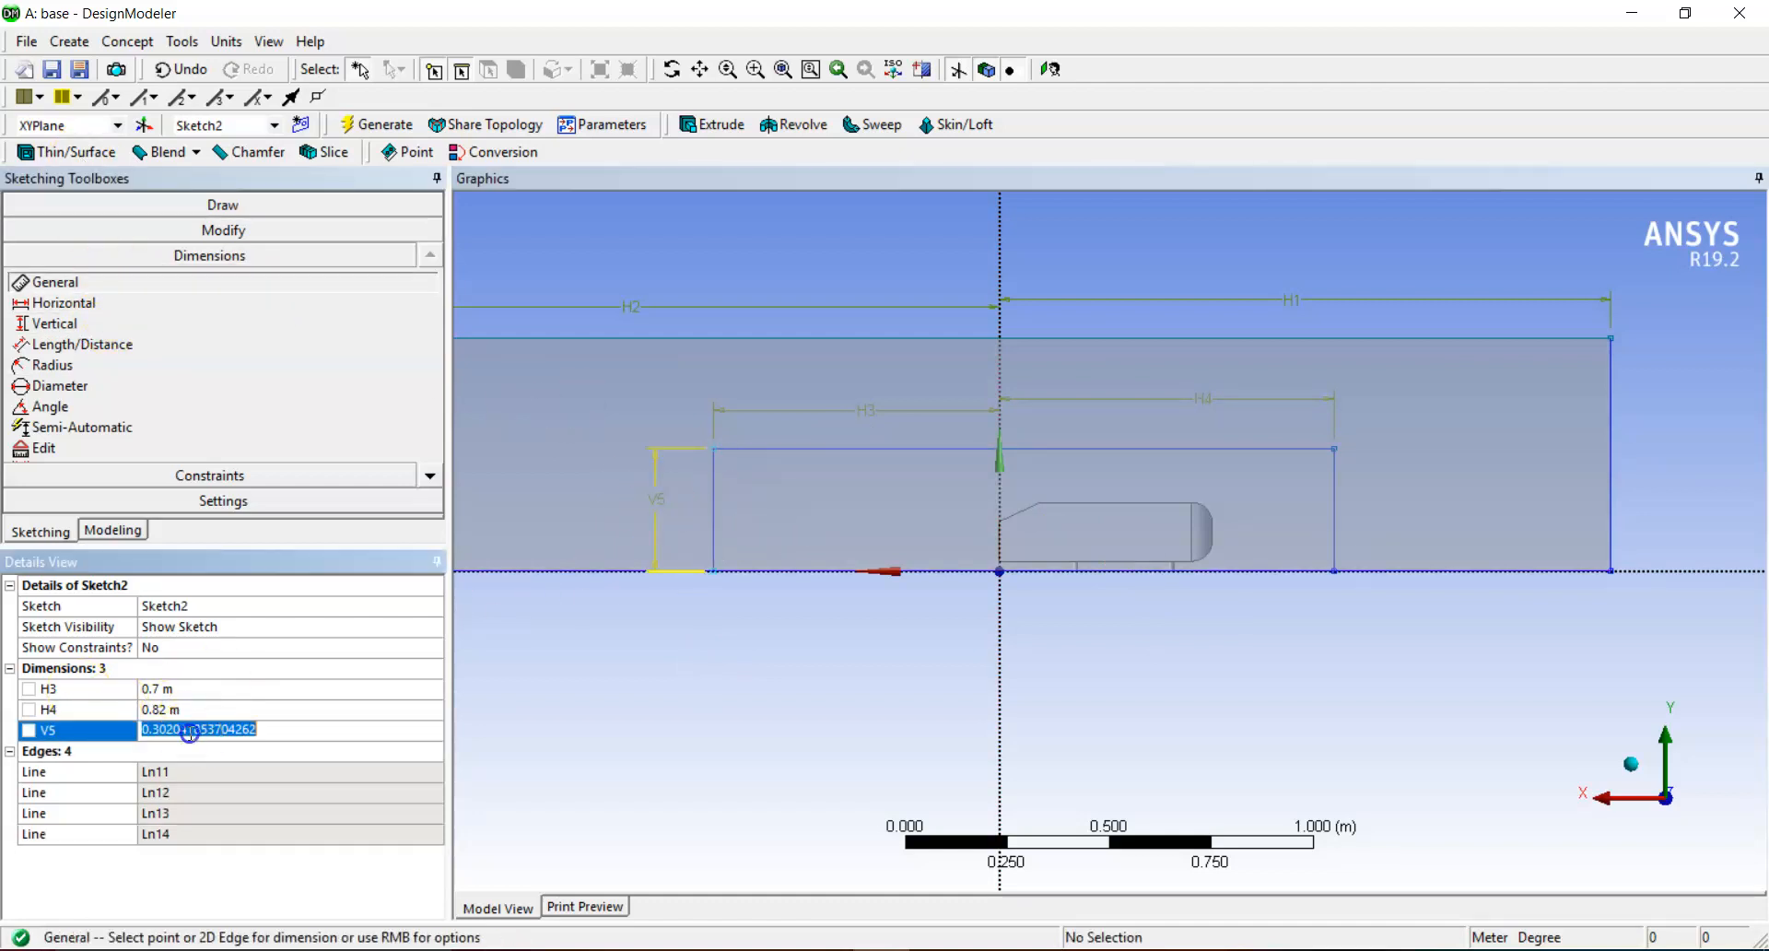
{"action": "type", "text": "0.31"}
{"action": "key", "text": "Return"}
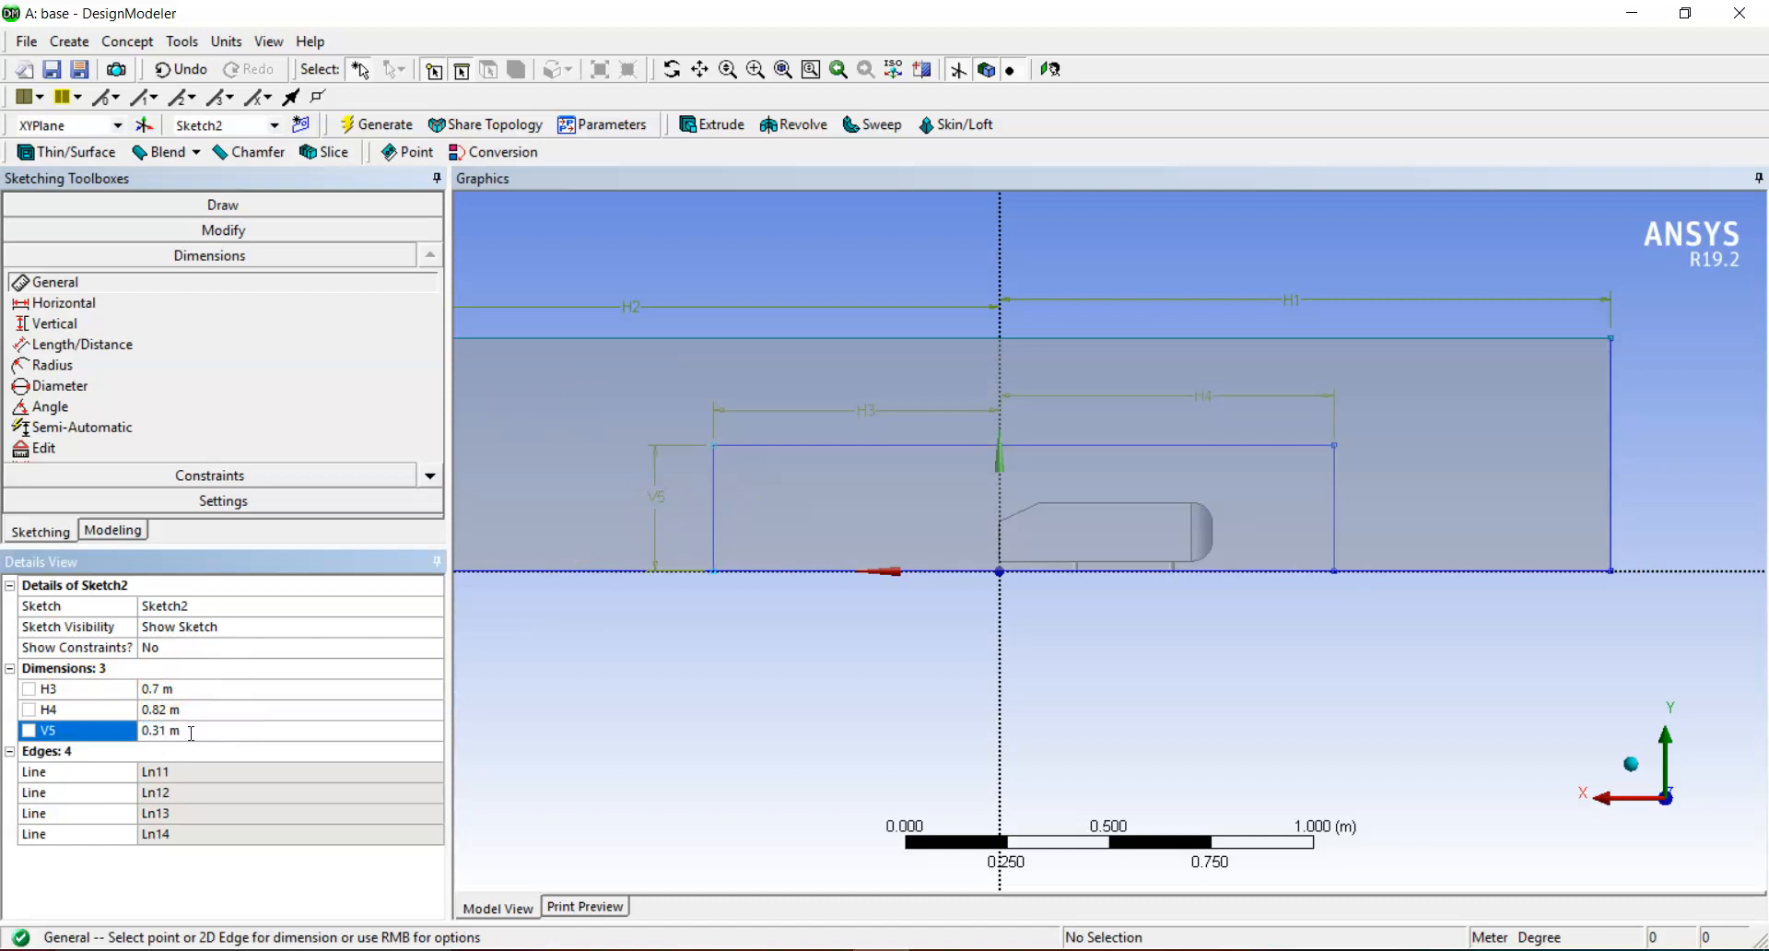
{"action": "middle_click_drag", "start_coordinate": [1271, 580], "coordinate": [1125, 624]}
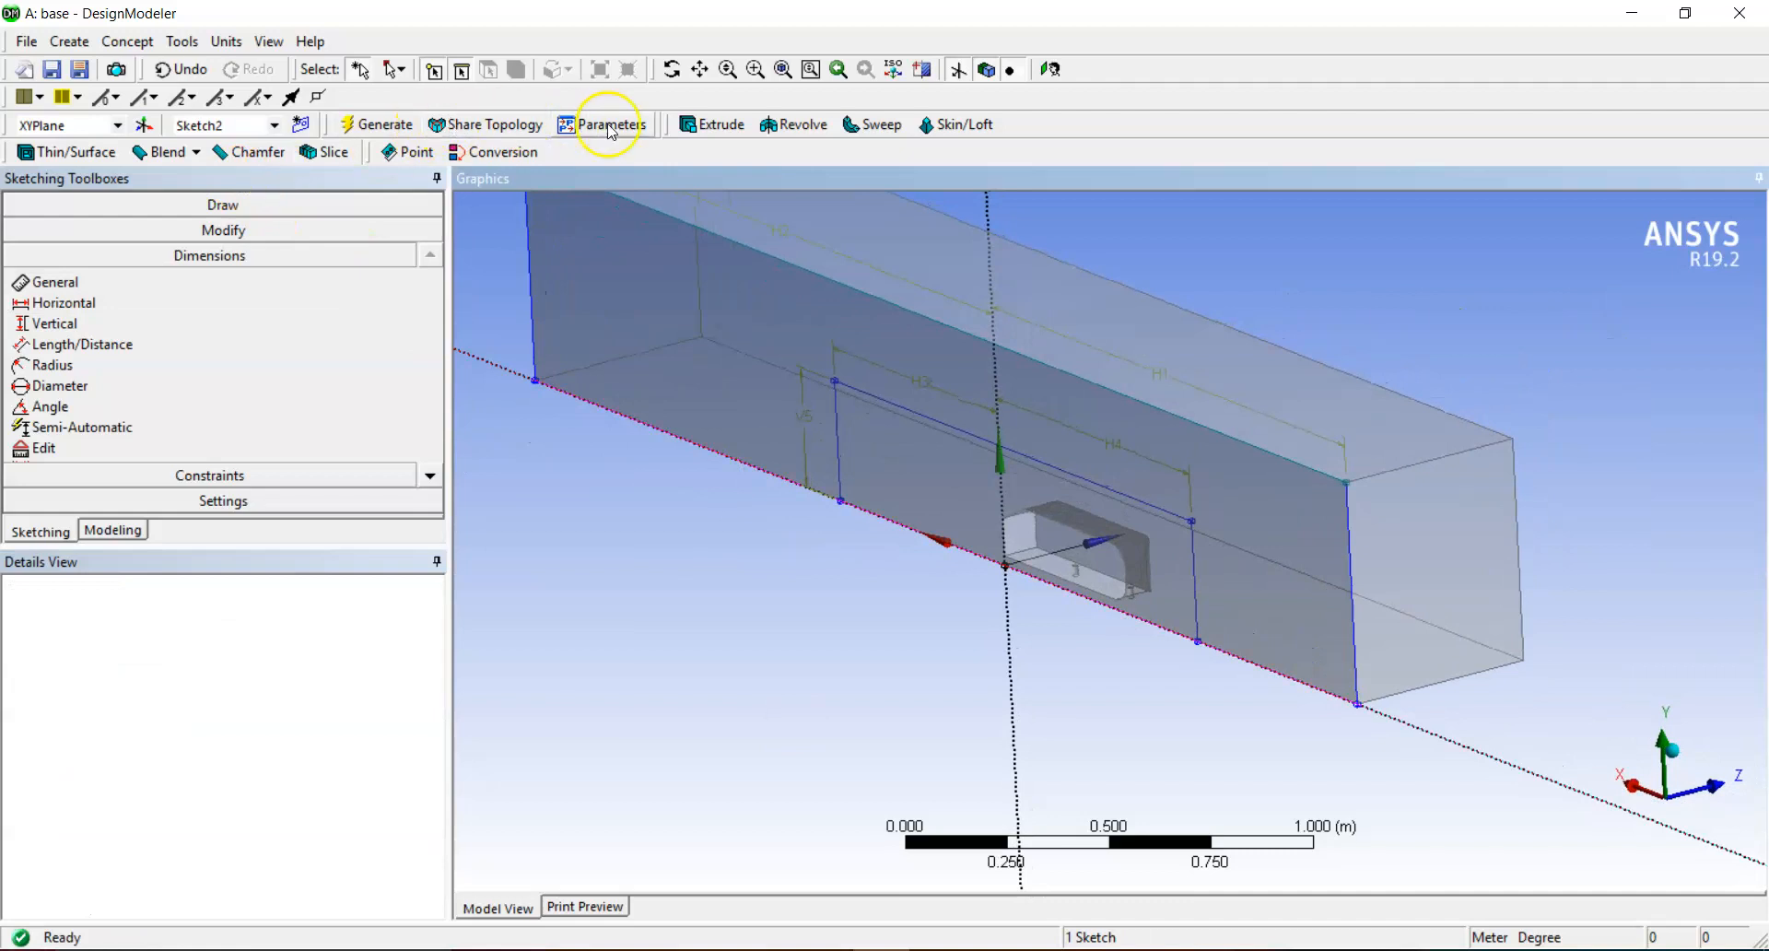
- Start an Add Material extrusion of the inner box sketch, Sketch2, with a fixed depth of 0.1 m
{"action": "left_click", "coordinate": [711, 124]}
{"action": "left_click", "coordinate": [194, 632]}
{"action": "left_click", "coordinate": [226, 727]}
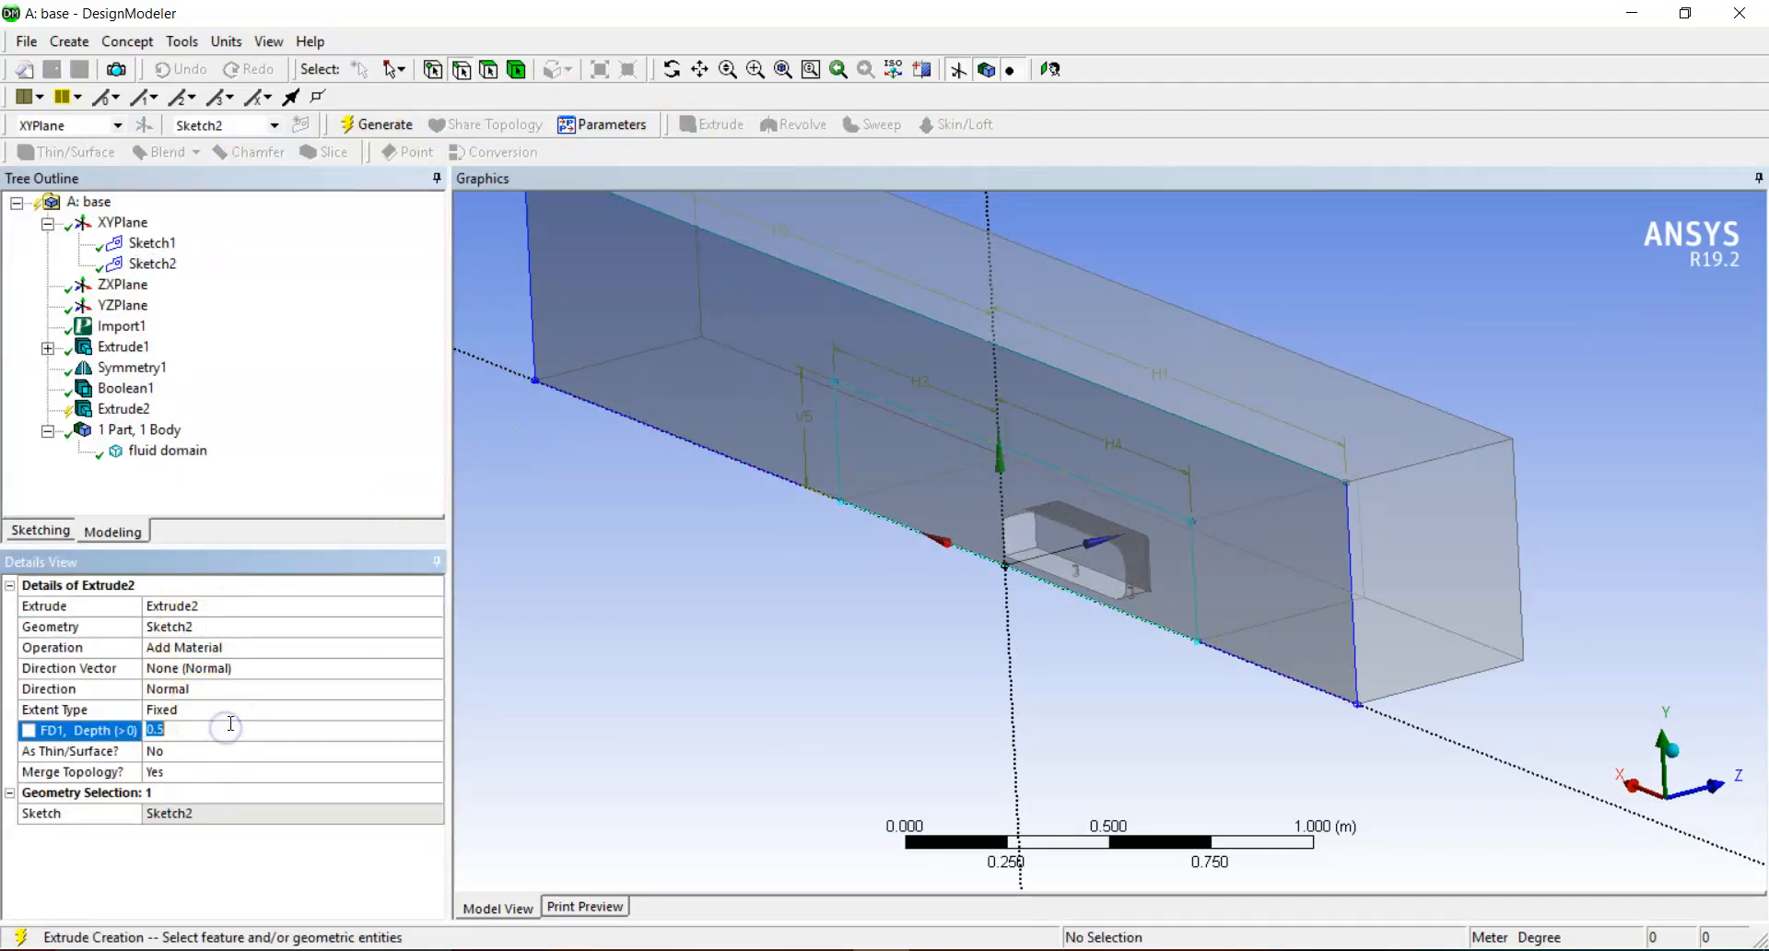
{"action": "key", "text": "Return"}
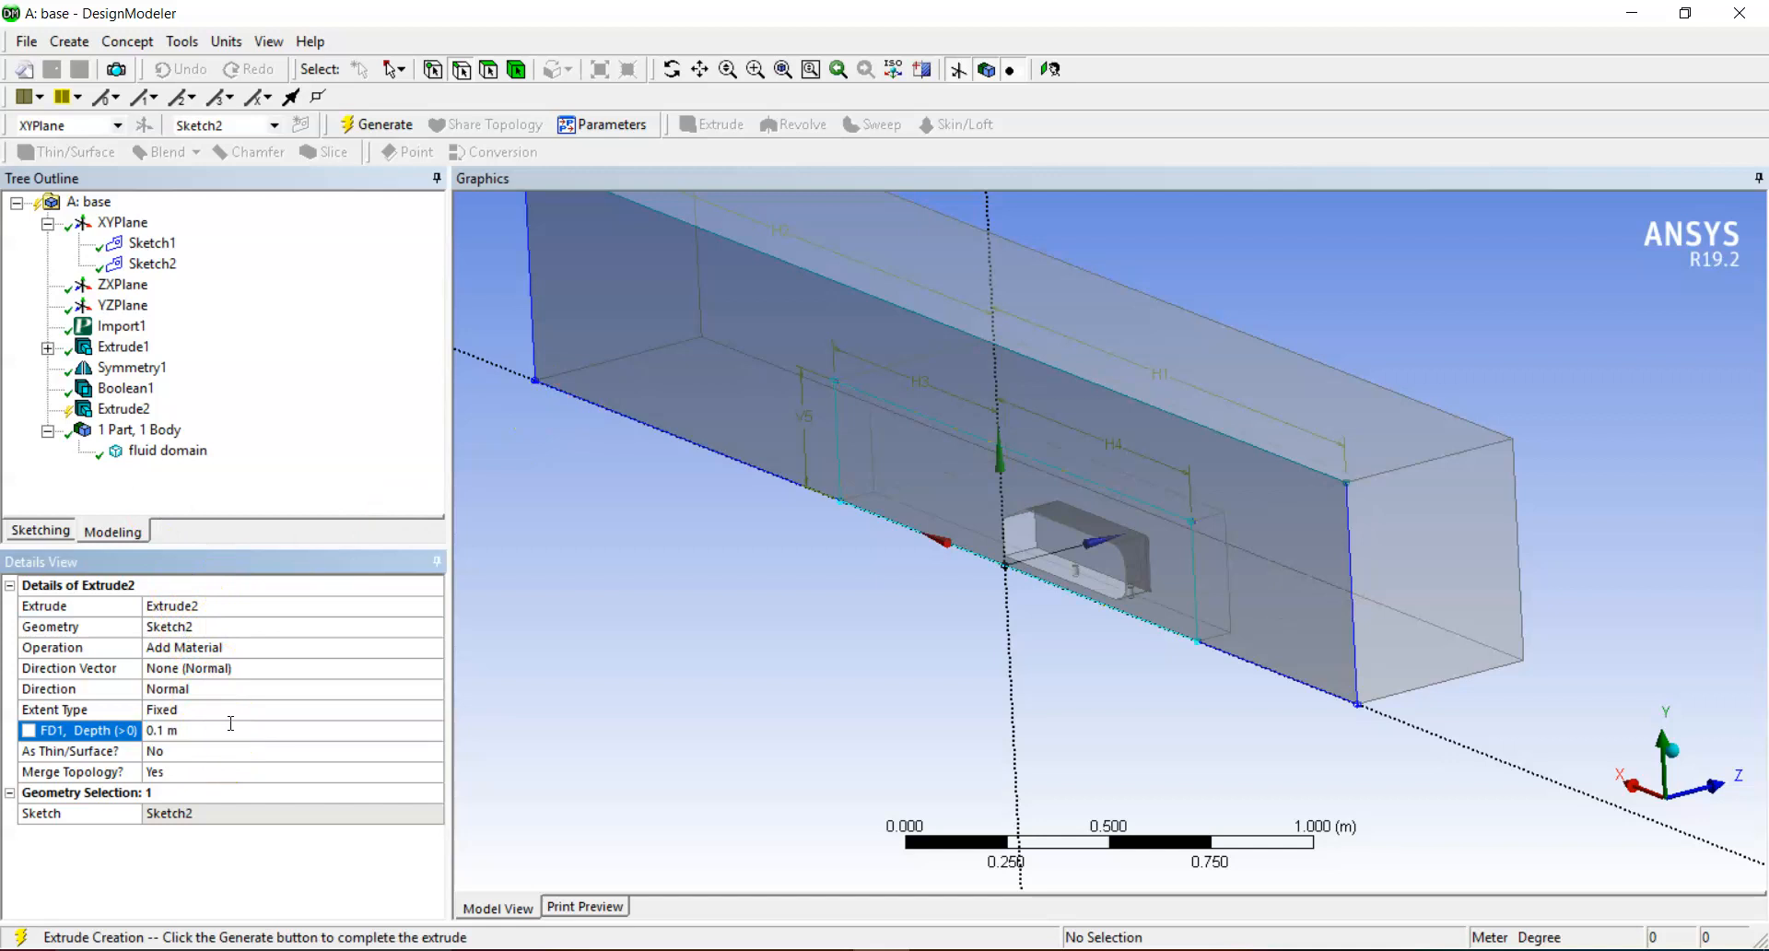
- Examine the extrusion preview from the end, close up and in isometric view to compare its width with the Ahmed body
{"action": "middle_click_drag", "start_coordinate": [1437, 756], "coordinate": [1308, 725]}
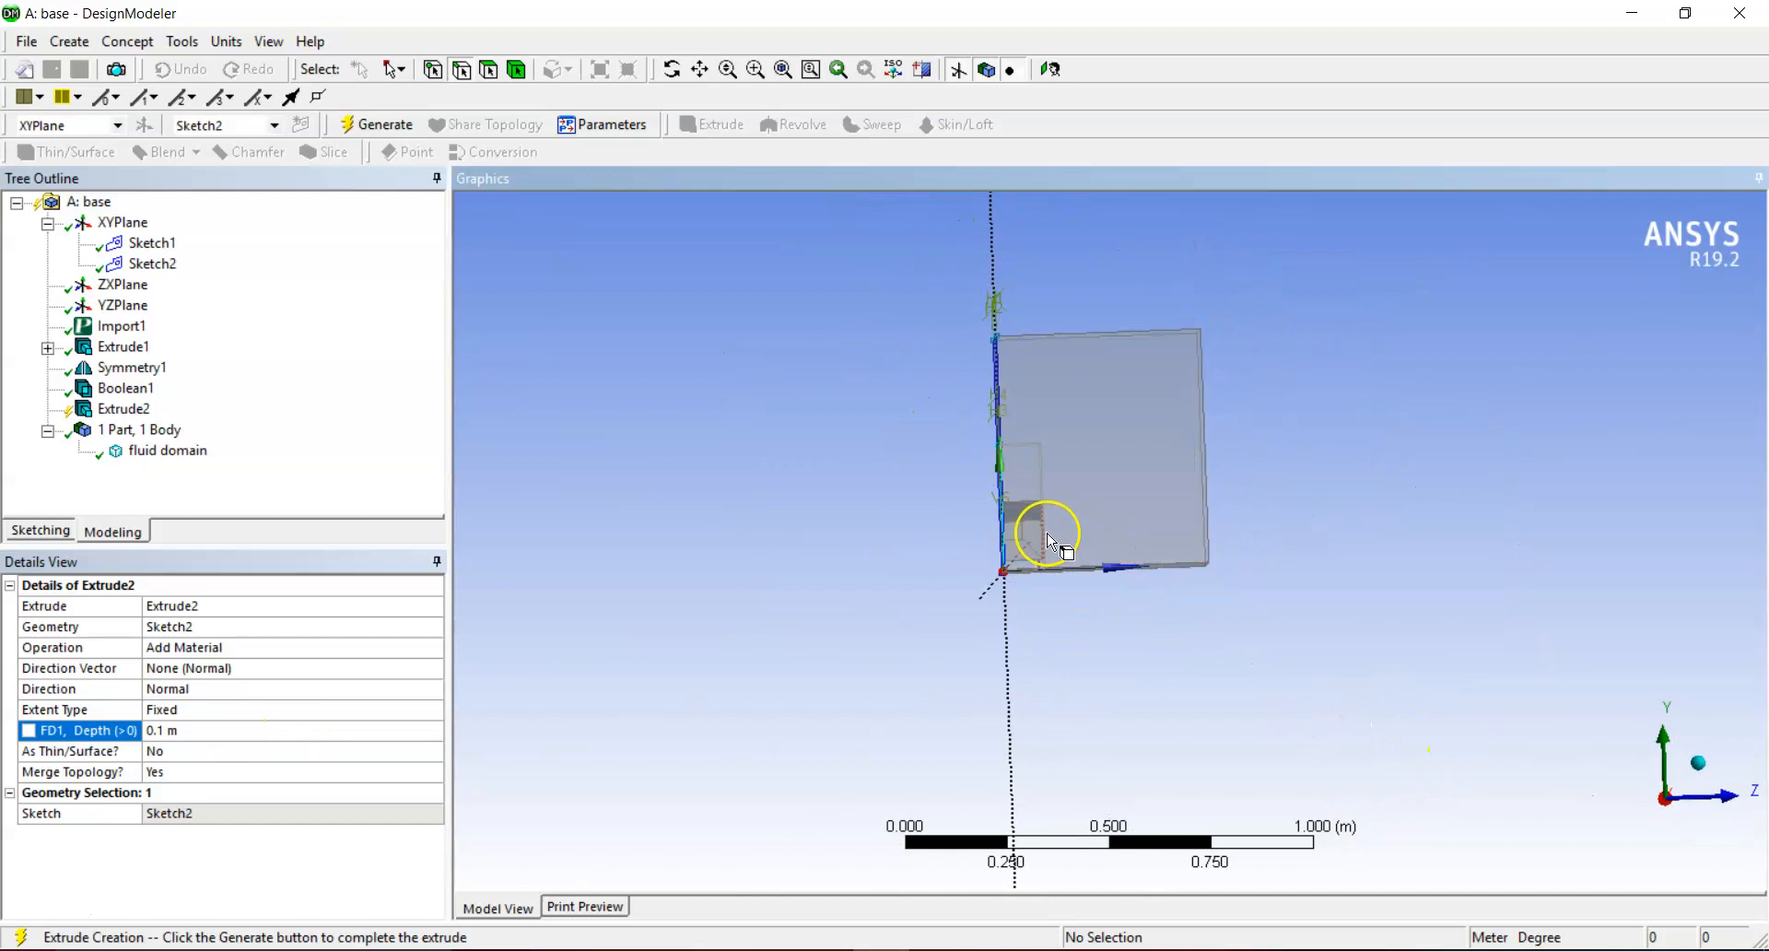
{"action": "middle_click_drag", "start_coordinate": [1061, 537], "coordinate": [1065, 544]}
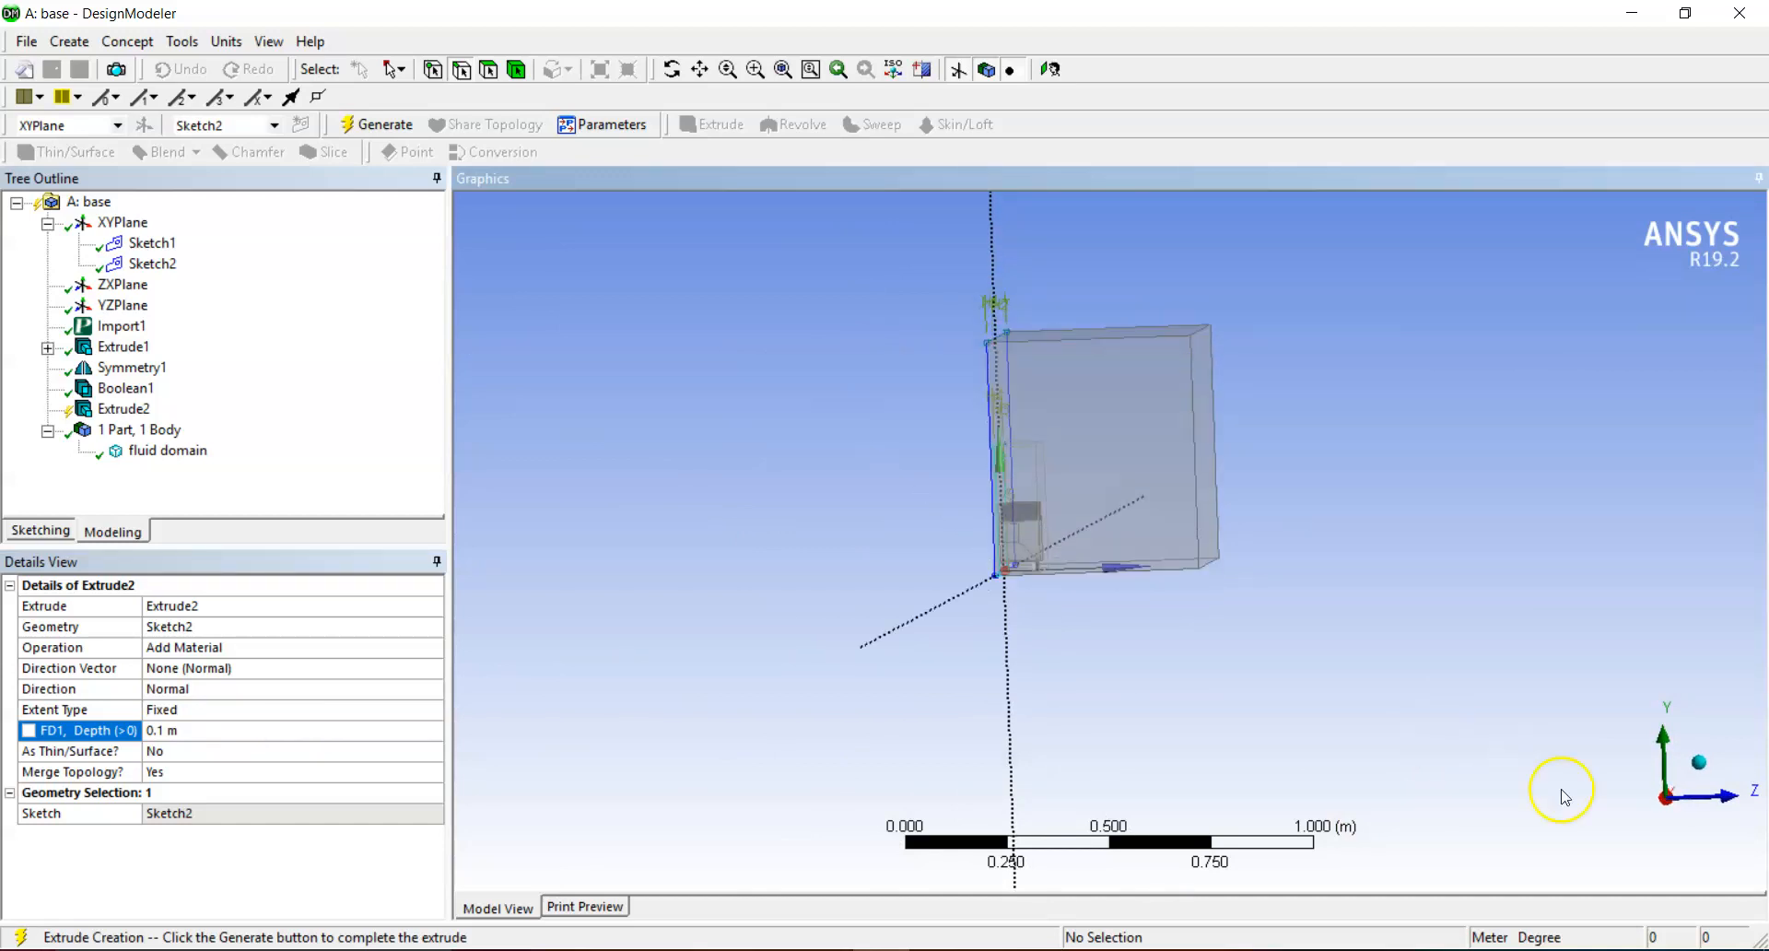
{"action": "left_click", "coordinate": [1660, 802]}
{"action": "middle_click_drag", "start_coordinate": [1331, 676], "coordinate": [1662, 637]}
{"action": "left_click", "coordinate": [1661, 820]}
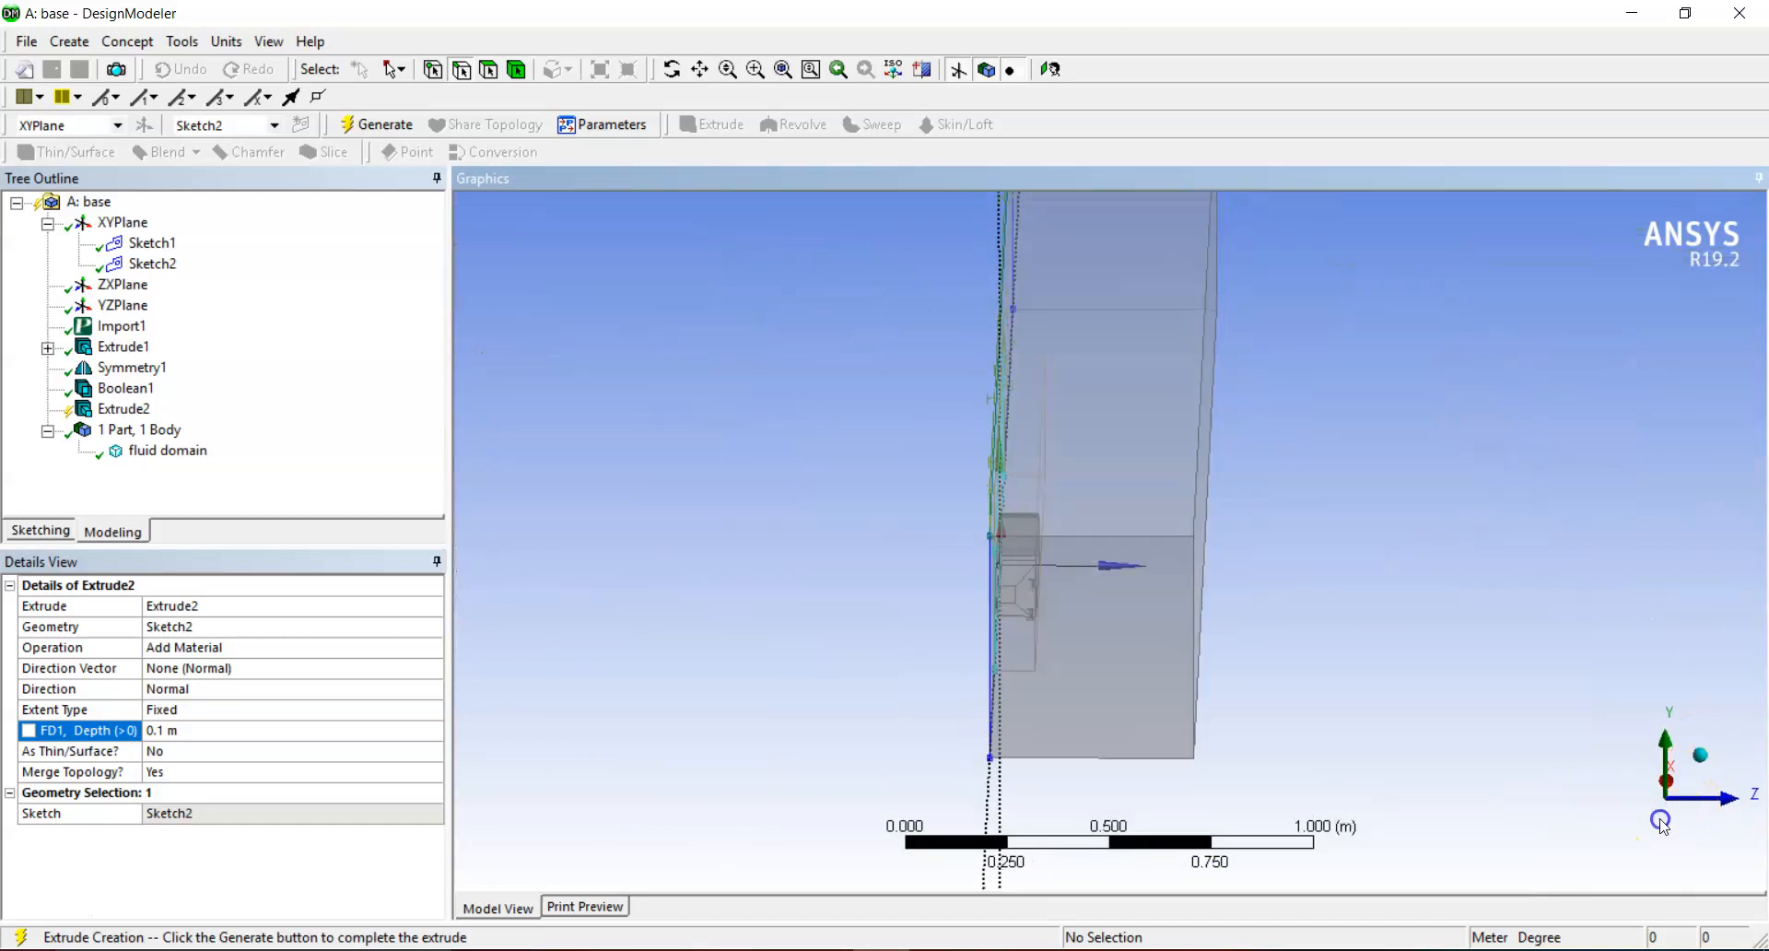
{"action": "left_click", "coordinate": [755, 69]}
{"action": "left_click_drag", "start_coordinate": [965, 401], "coordinate": [1145, 639]}
{"action": "left_click_drag", "start_coordinate": [885, 425], "coordinate": [1251, 658]}
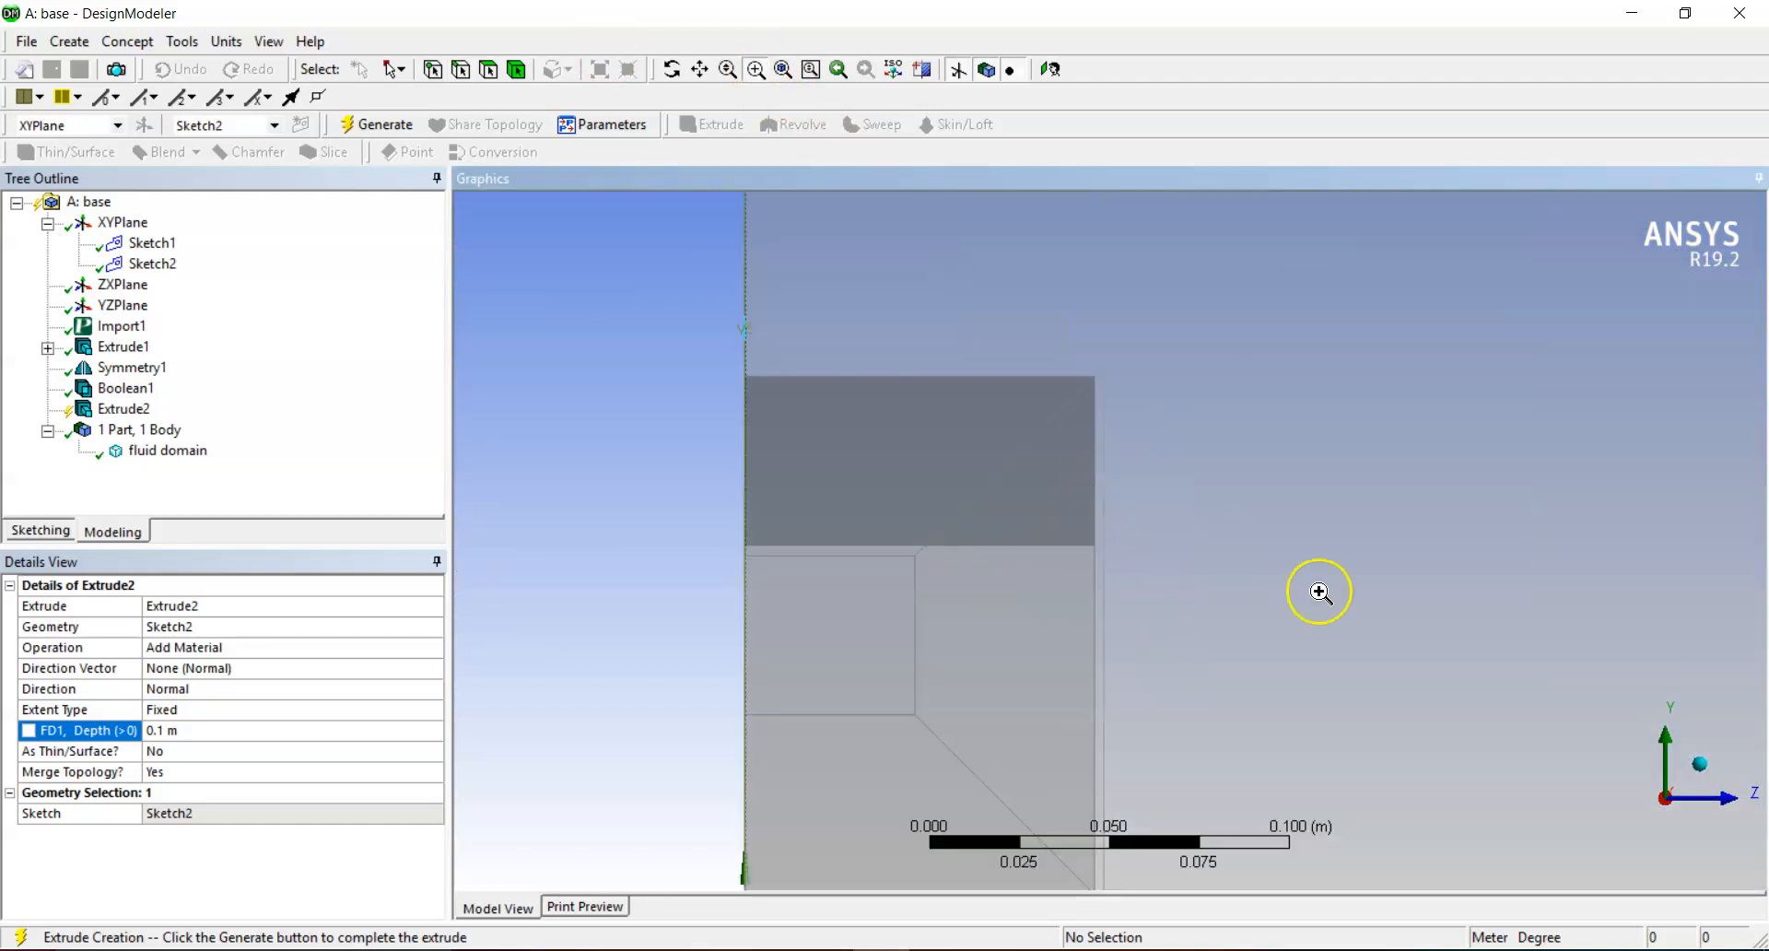
{"action": "left_click", "coordinate": [1699, 763]}
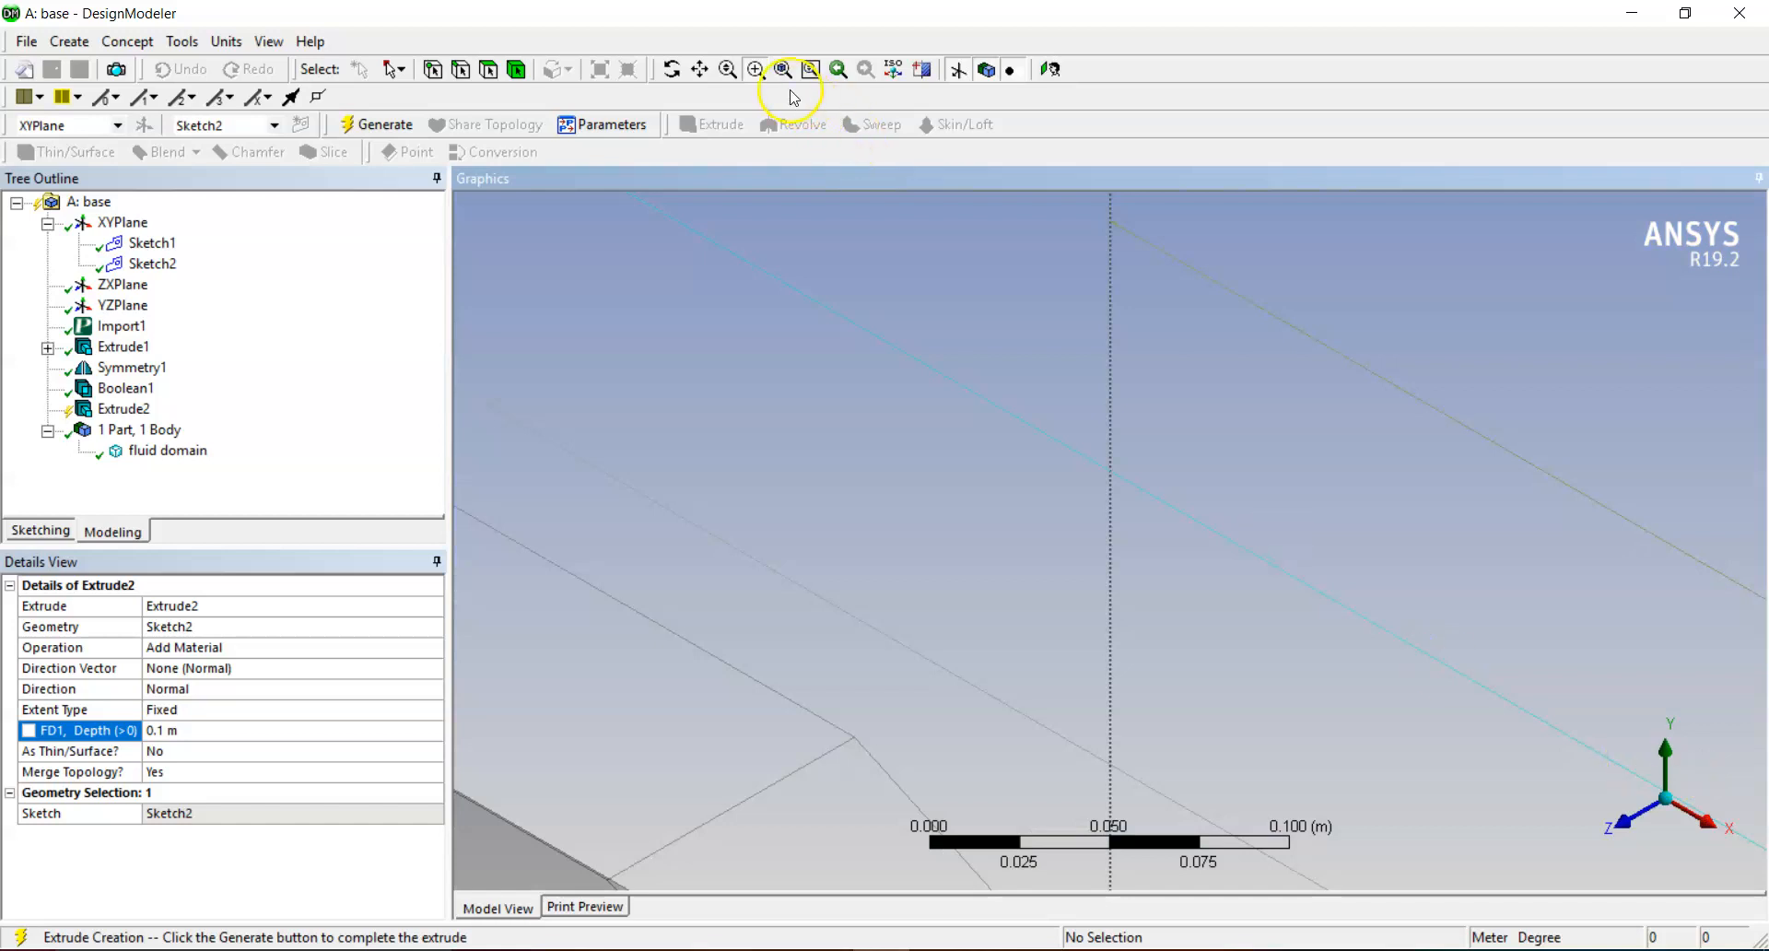
{"action": "left_click", "coordinate": [727, 70]}
{"action": "left_click_drag", "start_coordinate": [1146, 375], "coordinate": [812, 612]}
{"action": "middle_click_drag", "start_coordinate": [1395, 558], "coordinate": [692, 507]}
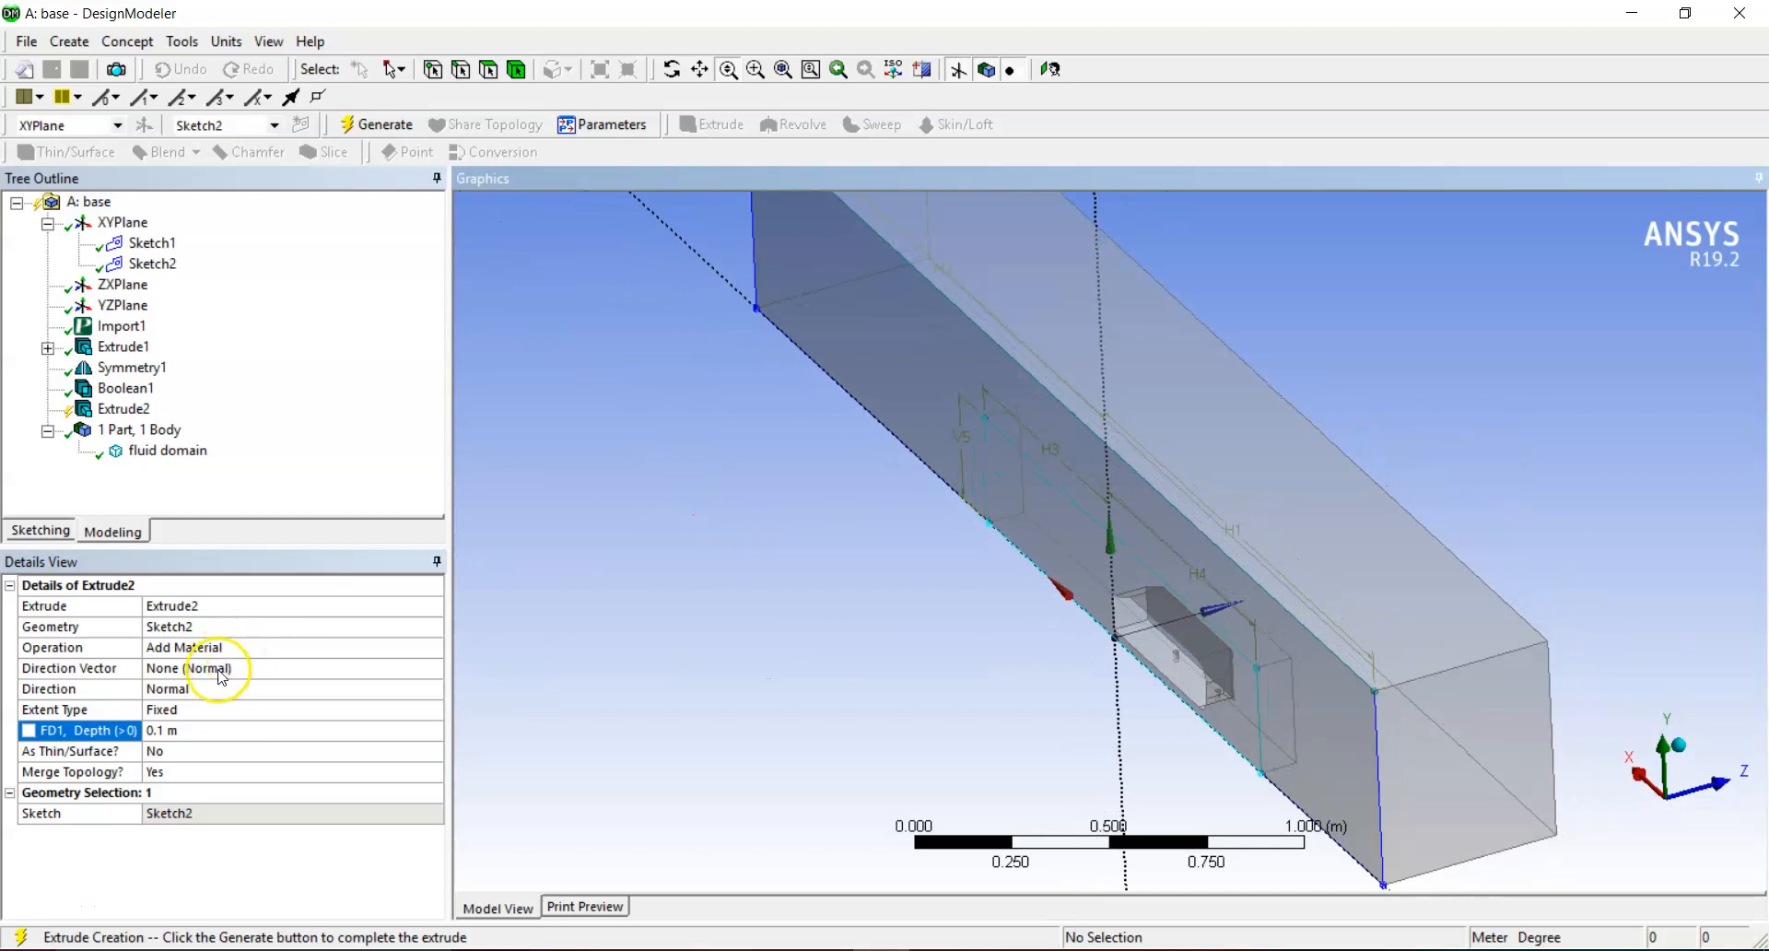
- Generate the inner box extrusion and highlight the new solid body to check it
{"action": "left_click", "coordinate": [368, 124]}
{"action": "middle_click_drag", "start_coordinate": [889, 651], "coordinate": [1114, 577]}
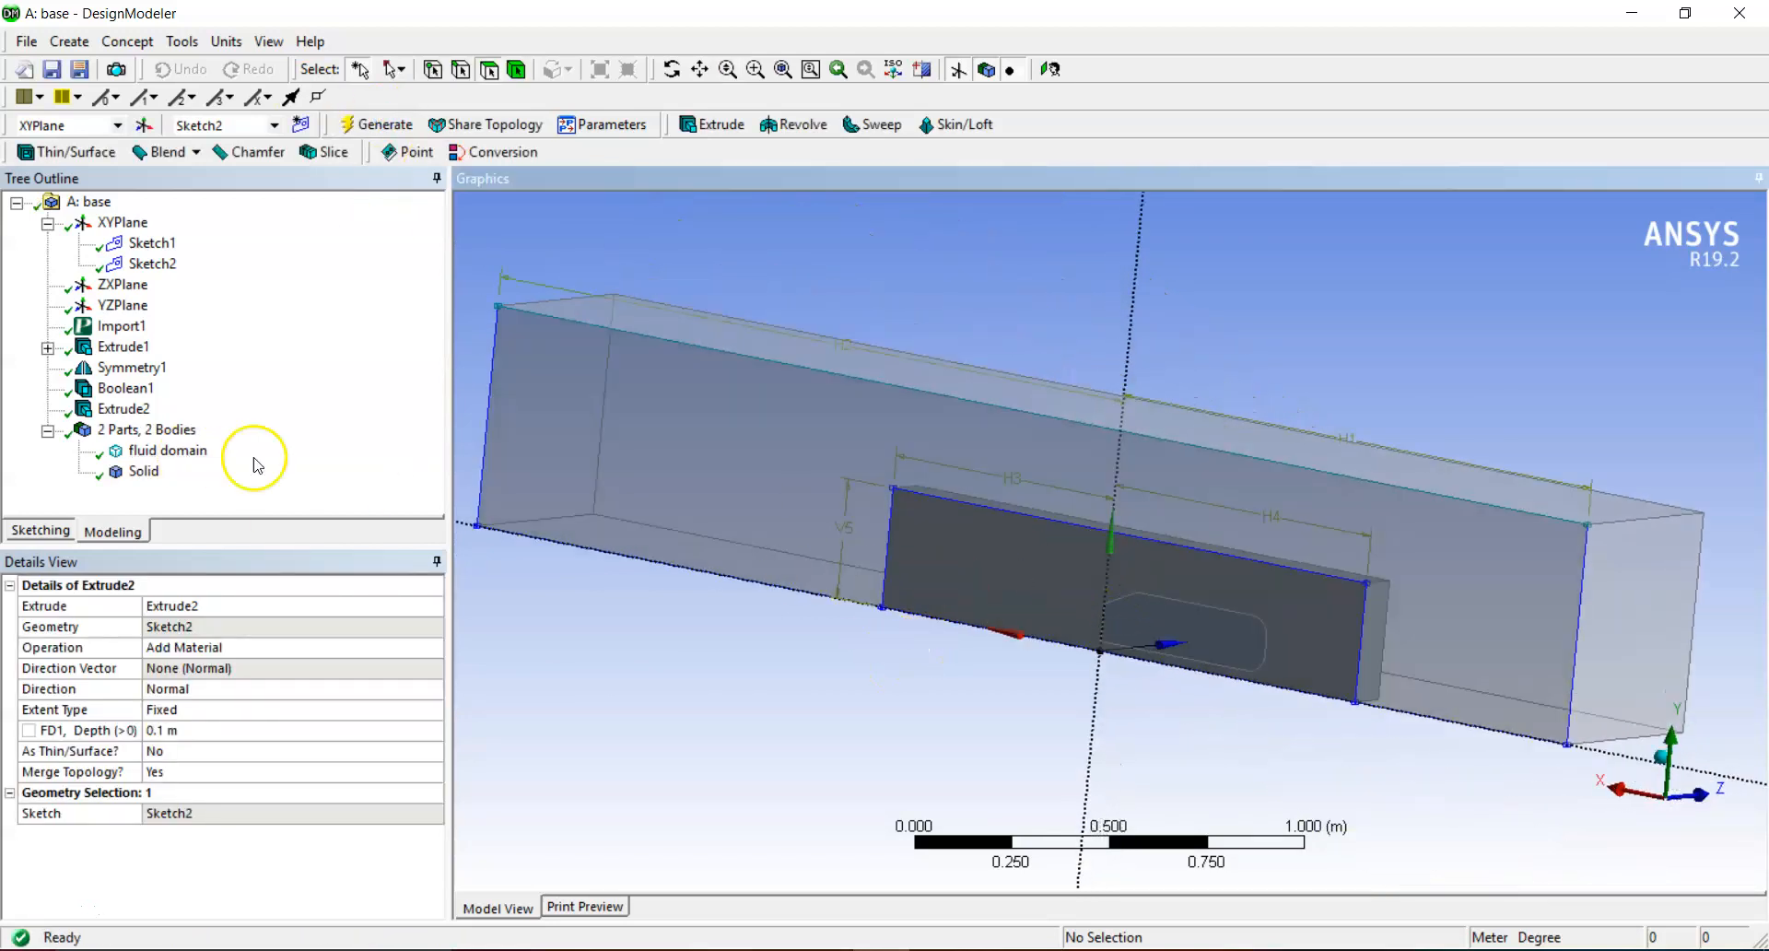
{"action": "left_click", "coordinate": [143, 471]}
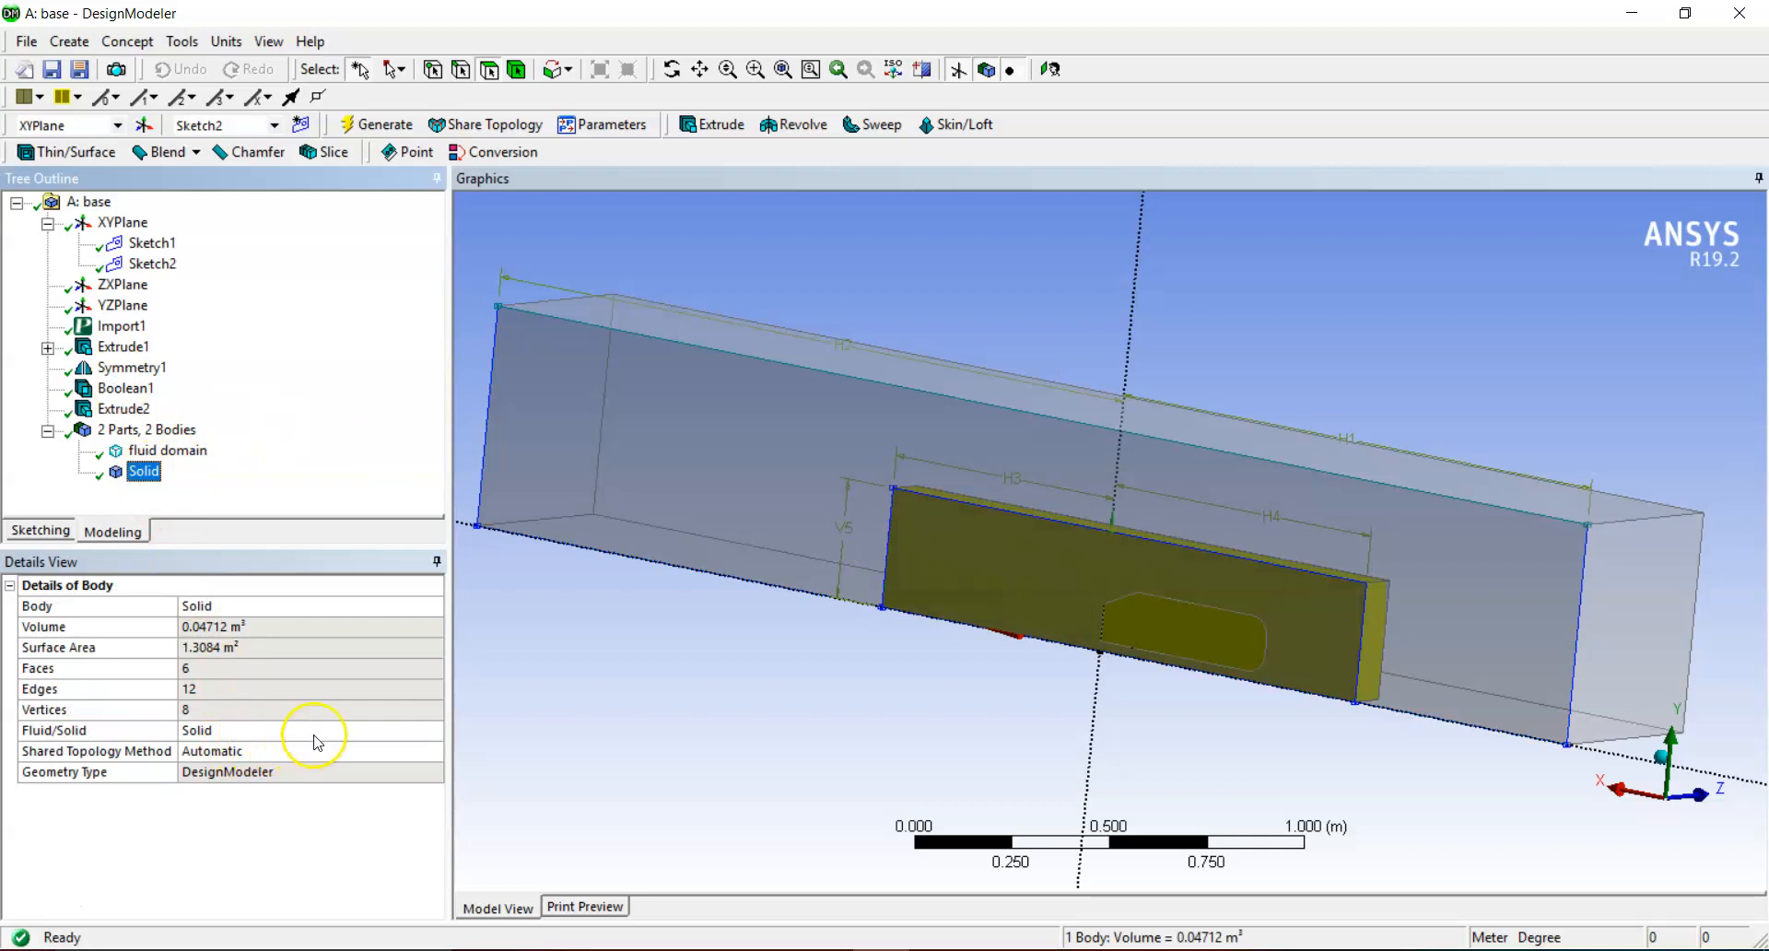
{"action": "left_click", "coordinate": [814, 729]}
- Set the Fluid/Solid property of the fluid domain body to Fluid
{"action": "left_click", "coordinate": [185, 453]}
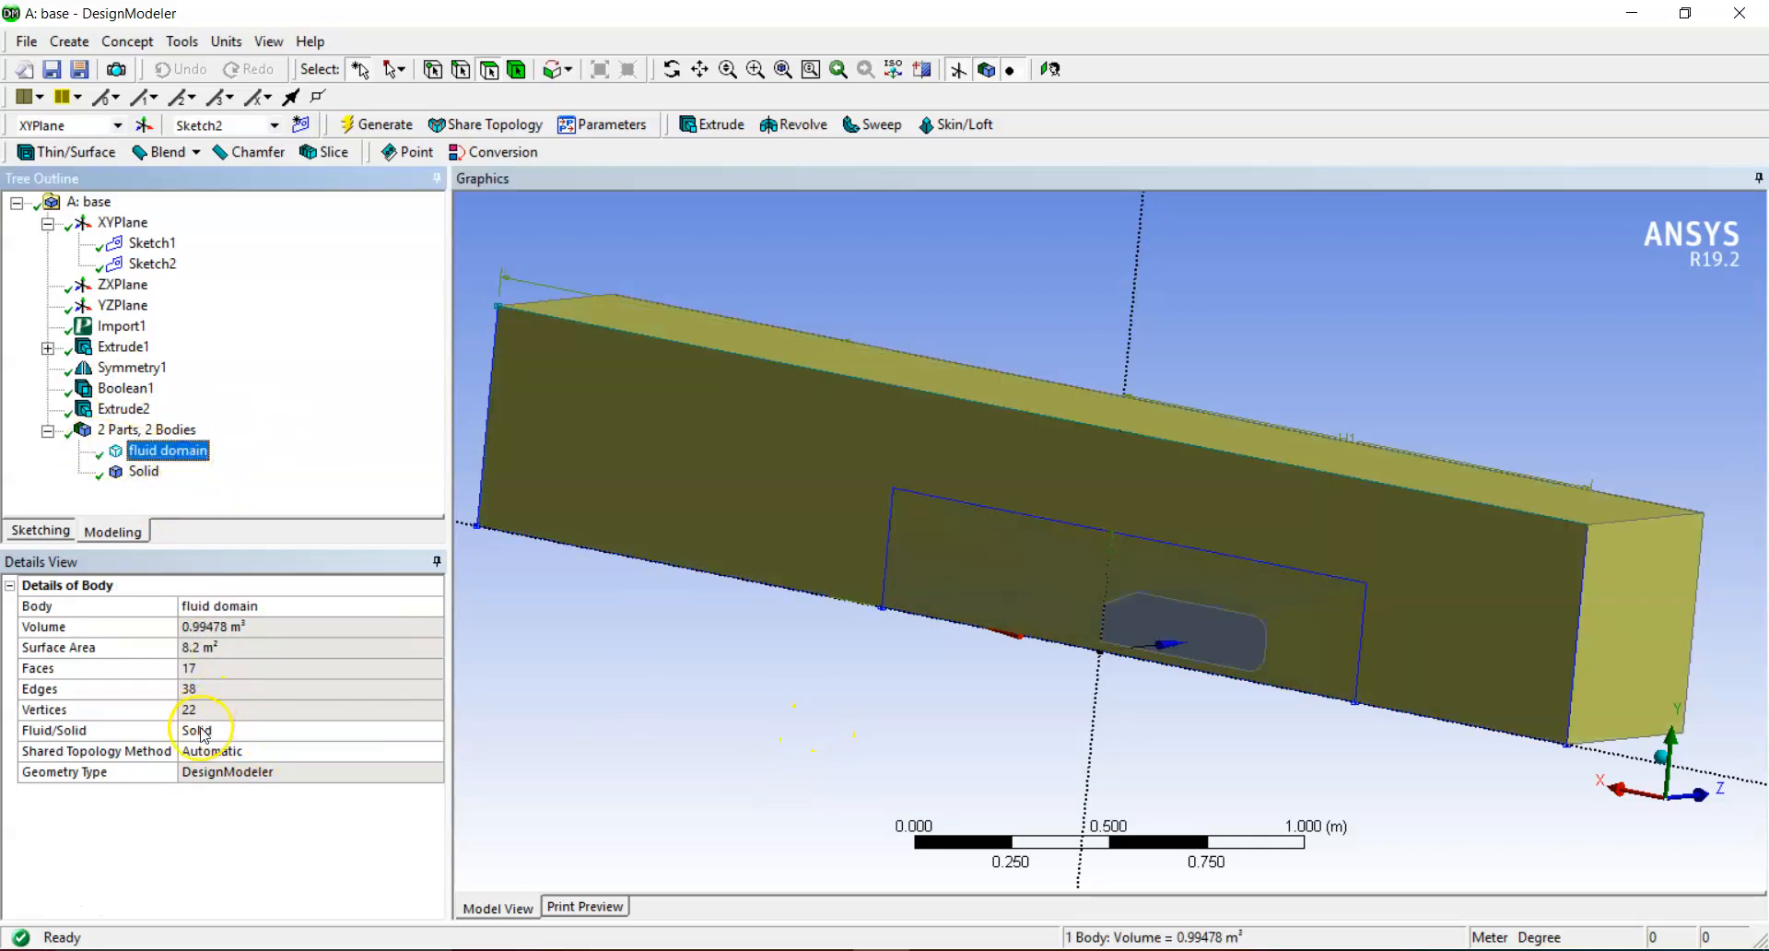
{"action": "left_click", "coordinate": [265, 732]}
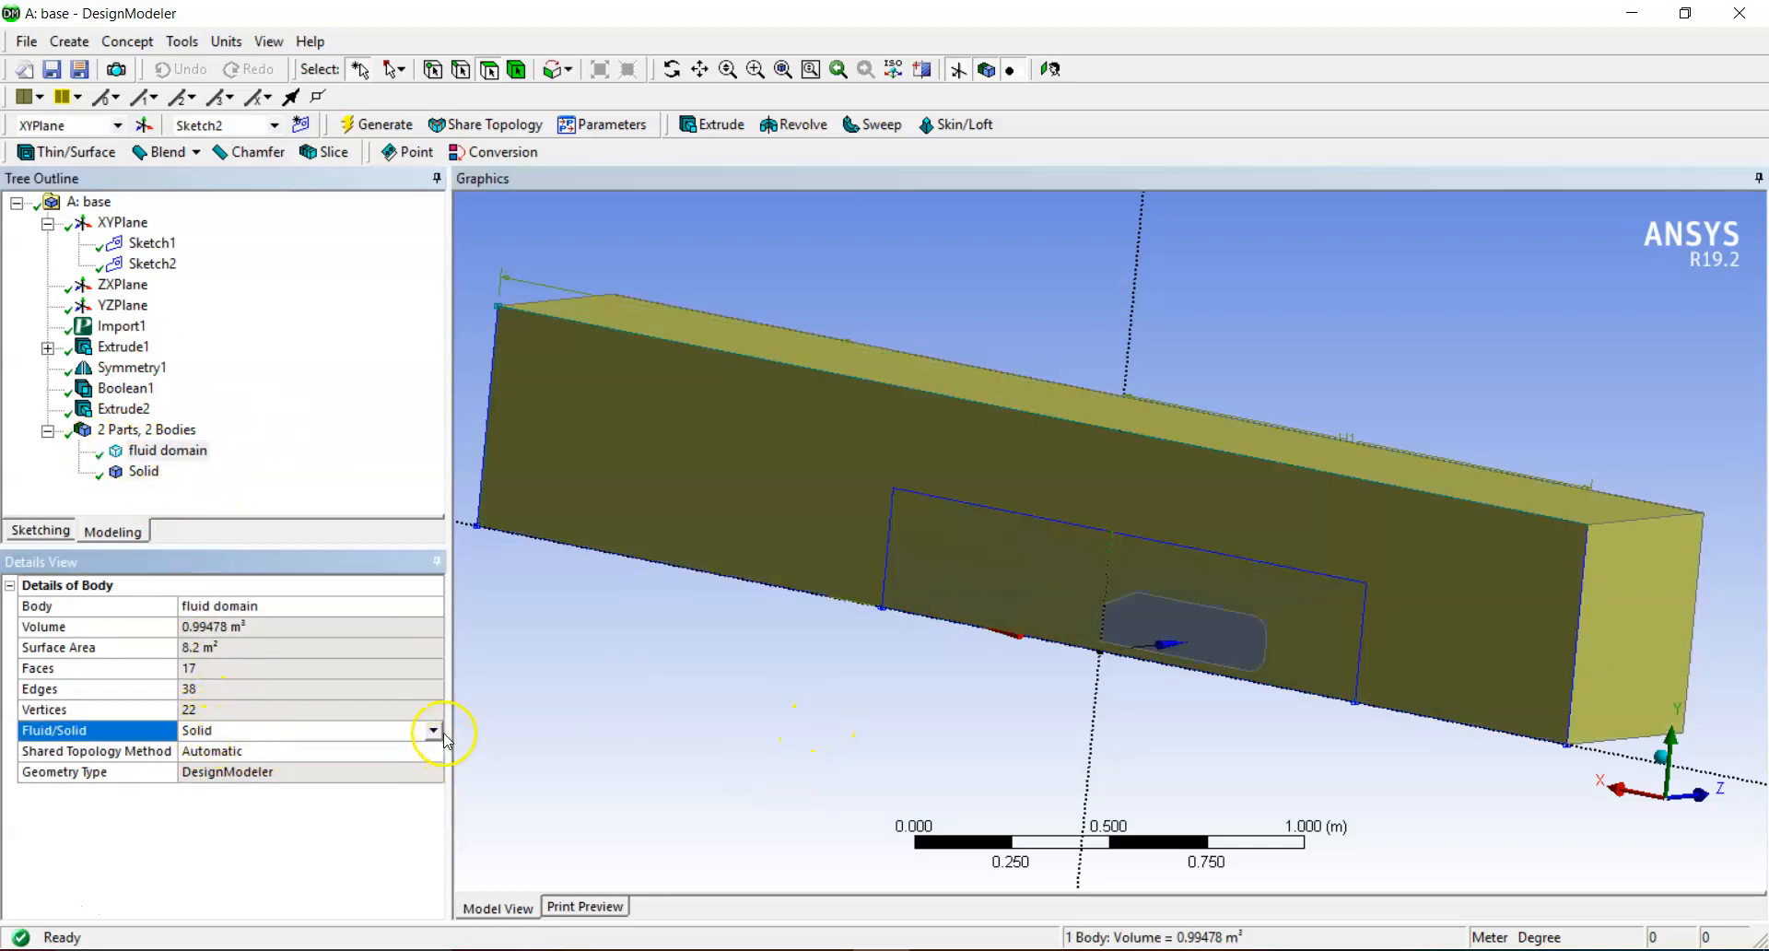
{"action": "left_click", "coordinate": [433, 730]}
{"action": "left_click", "coordinate": [235, 751]}
{"action": "left_click", "coordinate": [622, 700]}
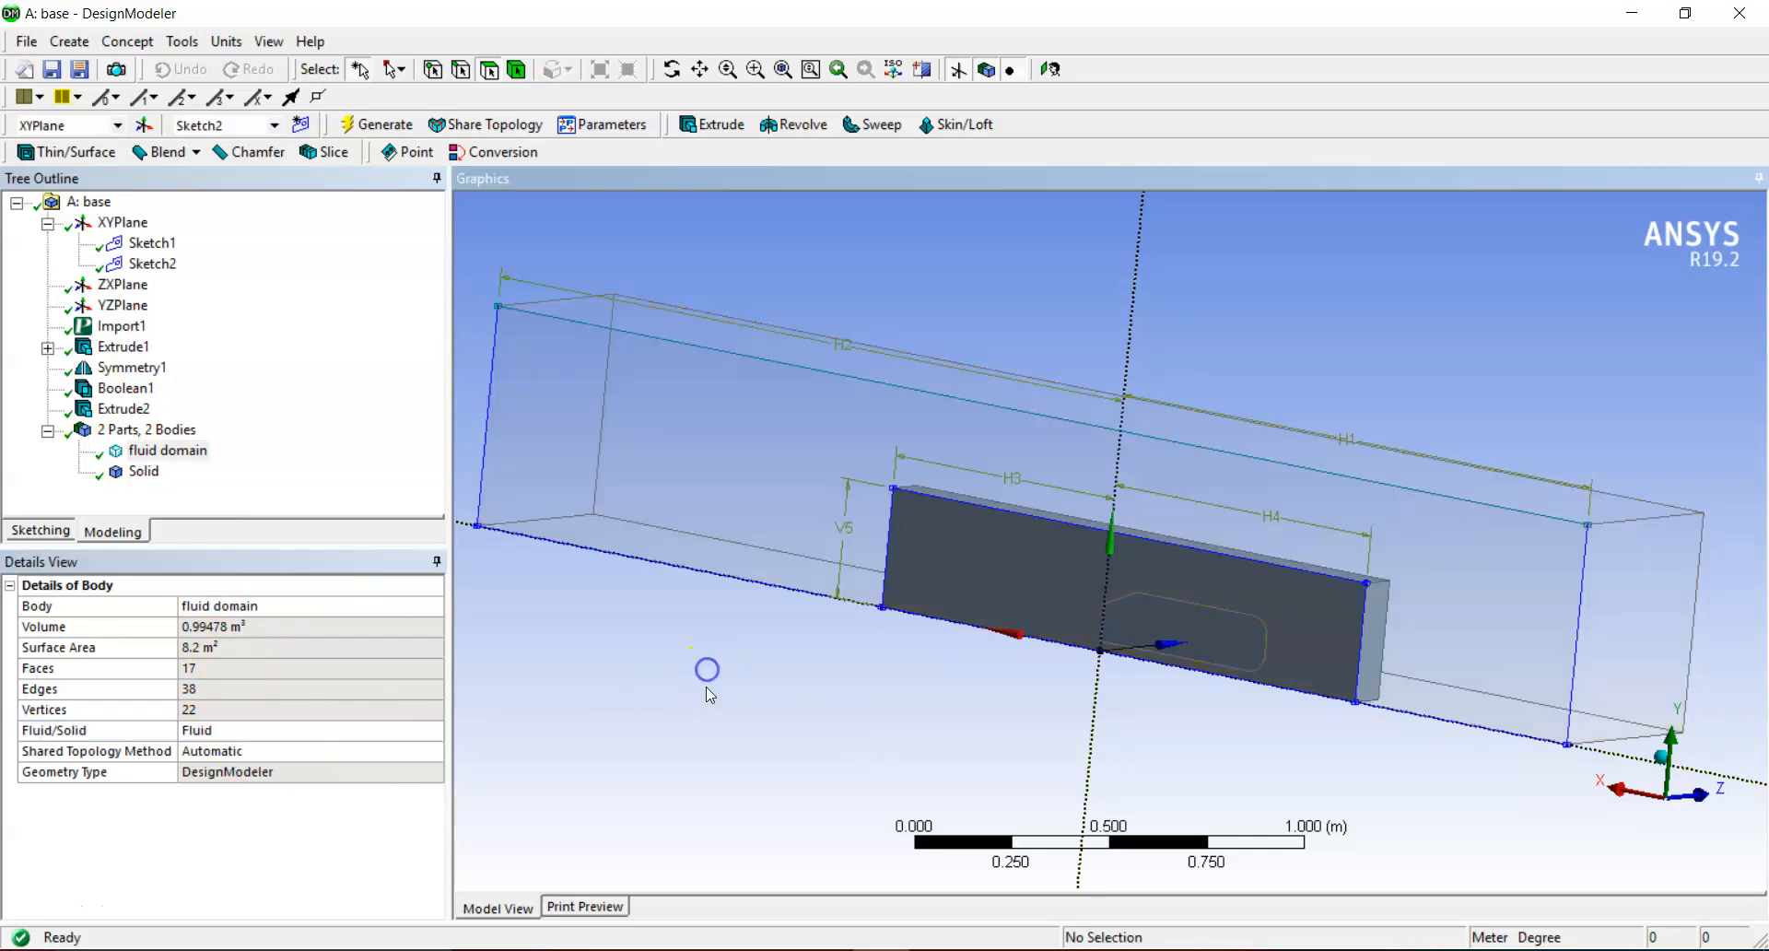
- Examine the fluid domain and the inner box by highlighting each body and viewing the model from different directions
{"action": "middle_click_drag", "start_coordinate": [622, 700], "coordinate": [663, 702]}
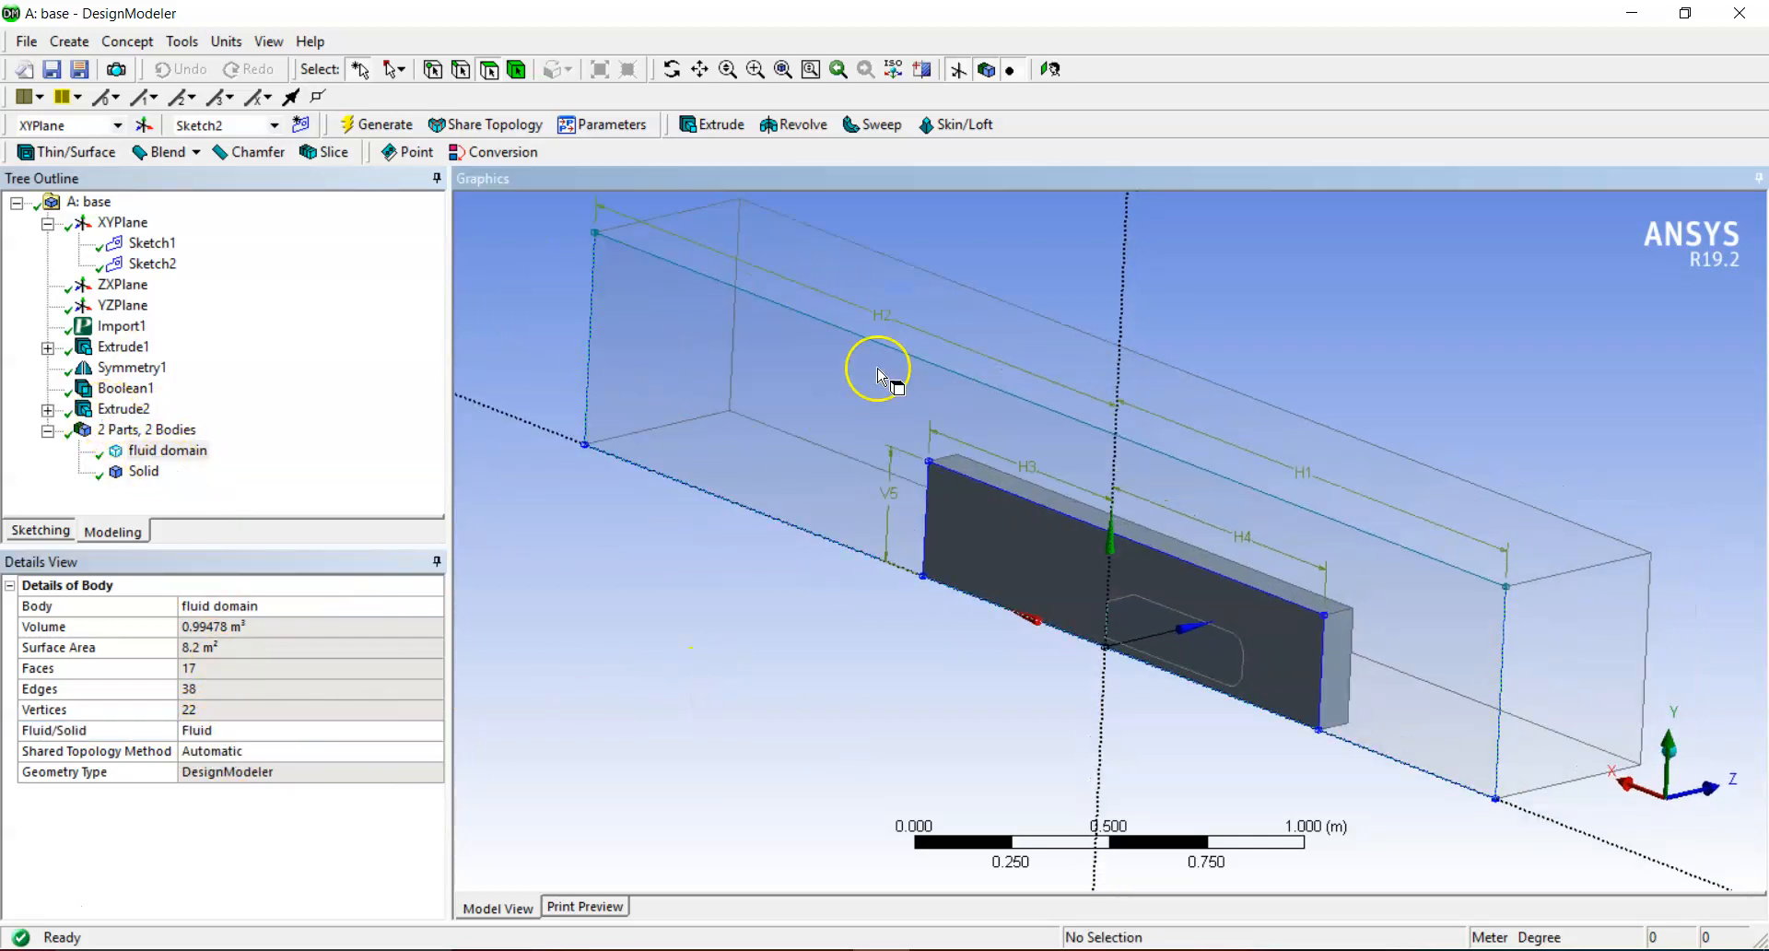
{"action": "left_click", "coordinate": [157, 453]}
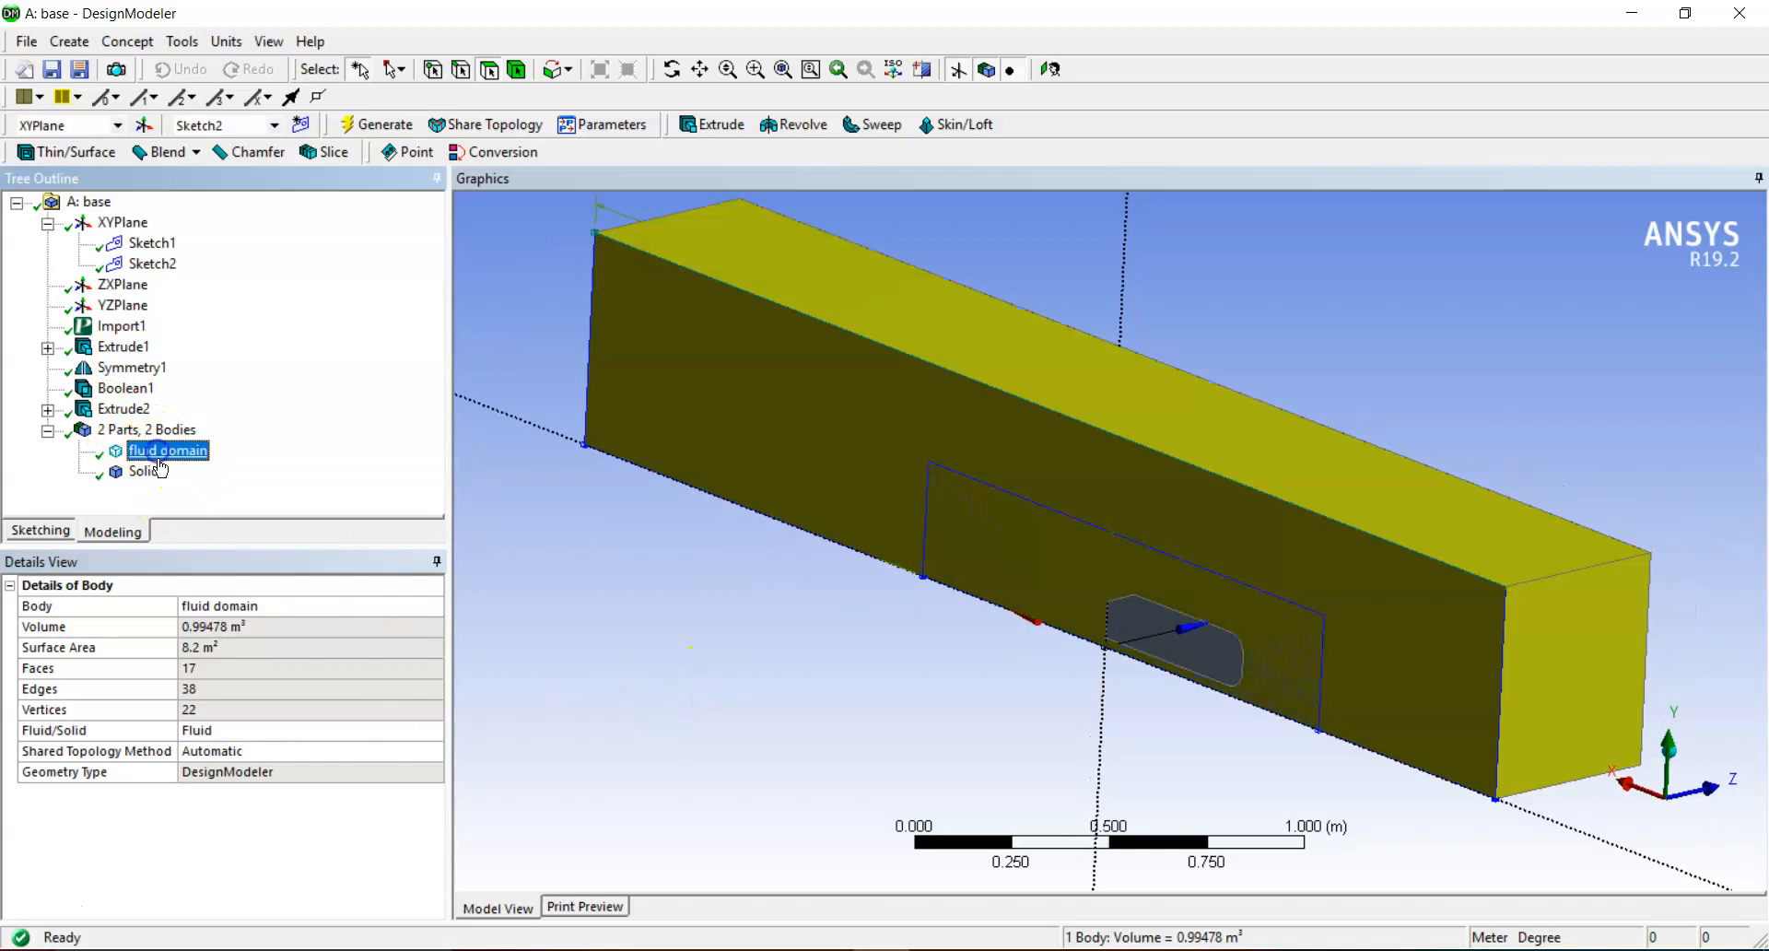
{"action": "left_click", "coordinate": [592, 541]}
{"action": "left_click", "coordinate": [143, 471]}
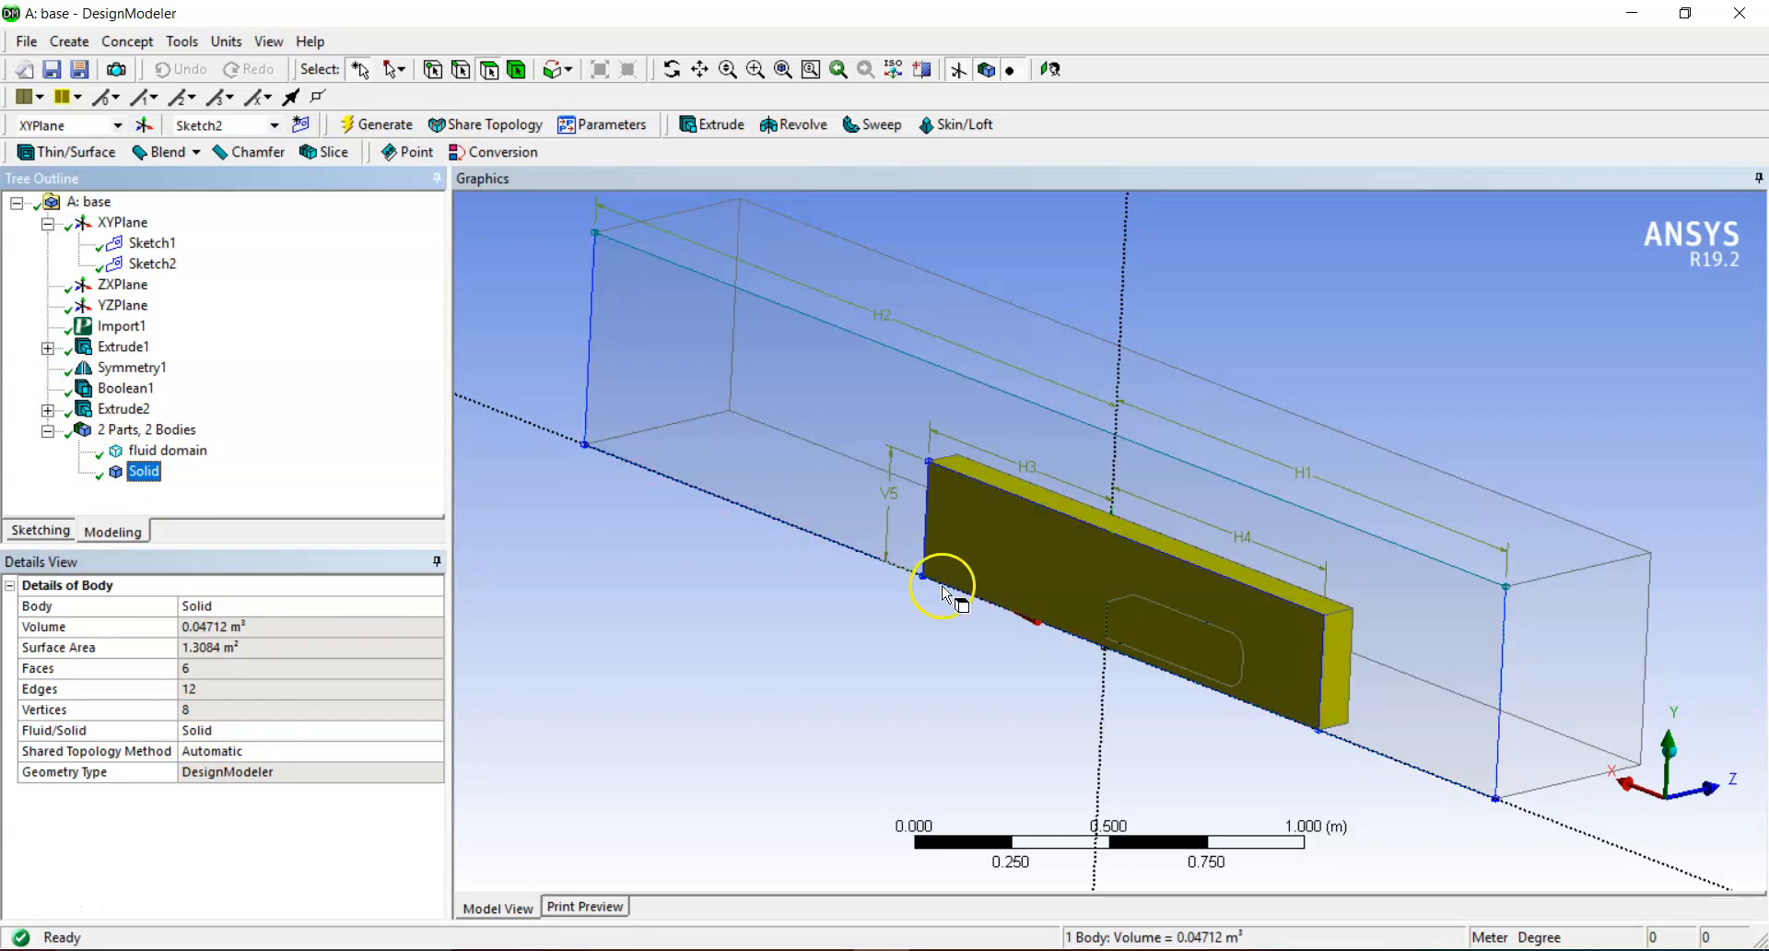
{"action": "left_click", "coordinate": [705, 628]}
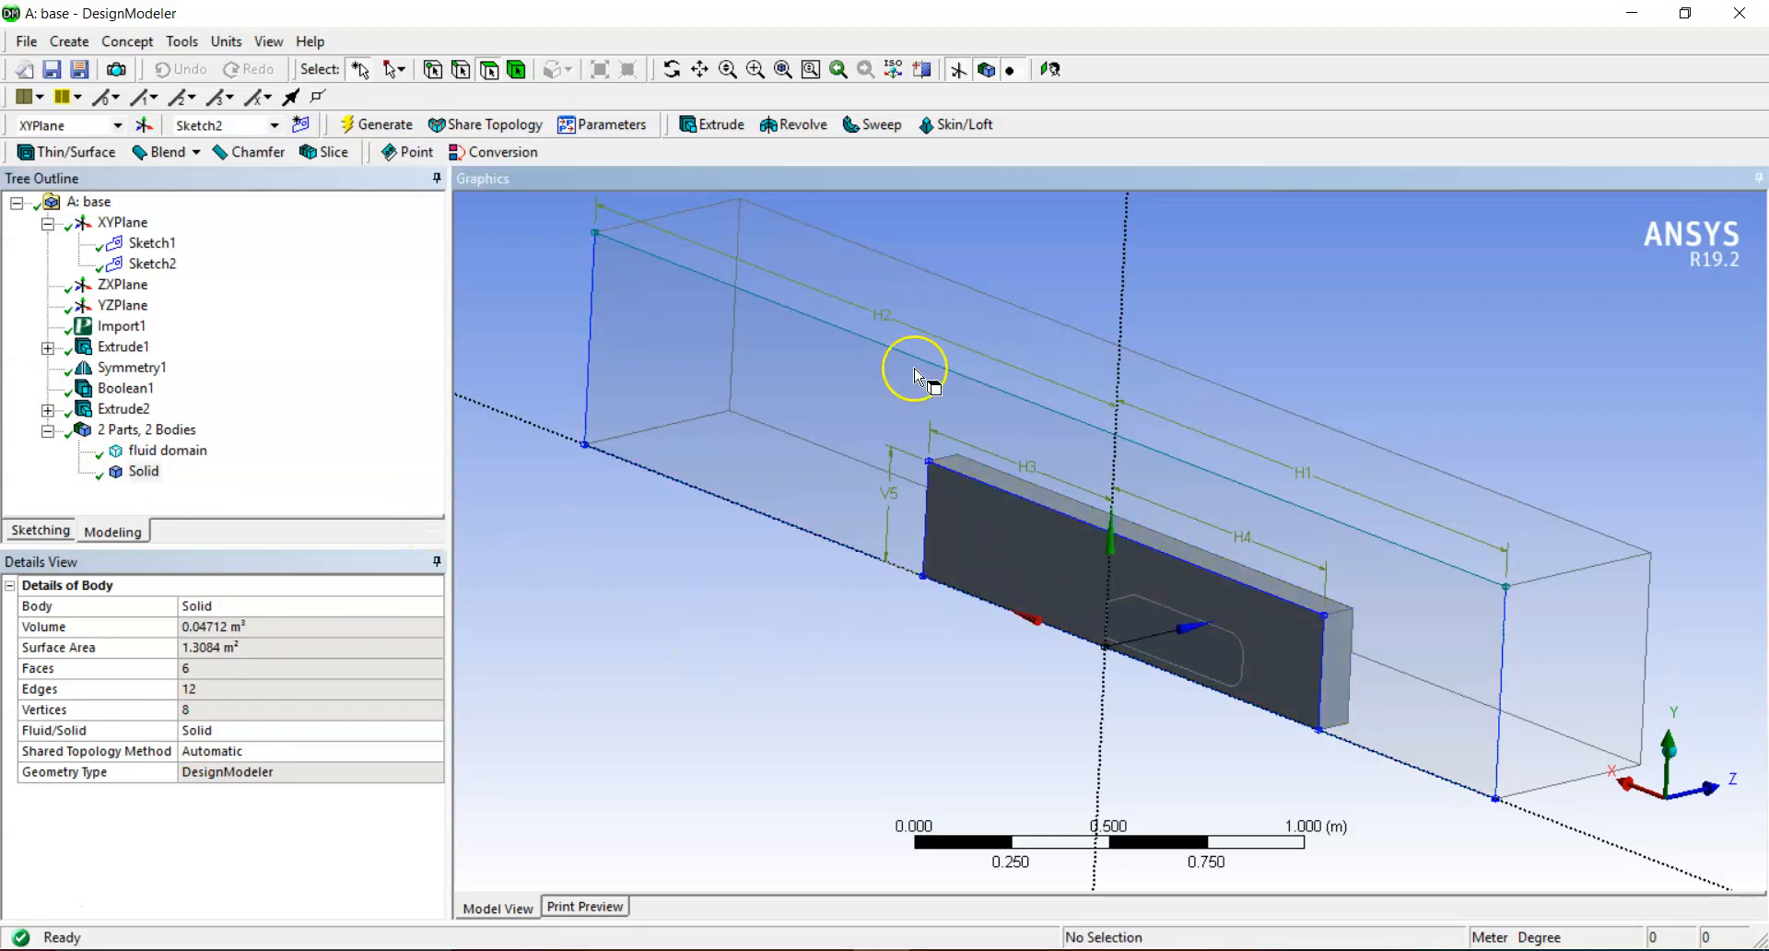
{"action": "left_click", "coordinate": [783, 69]}
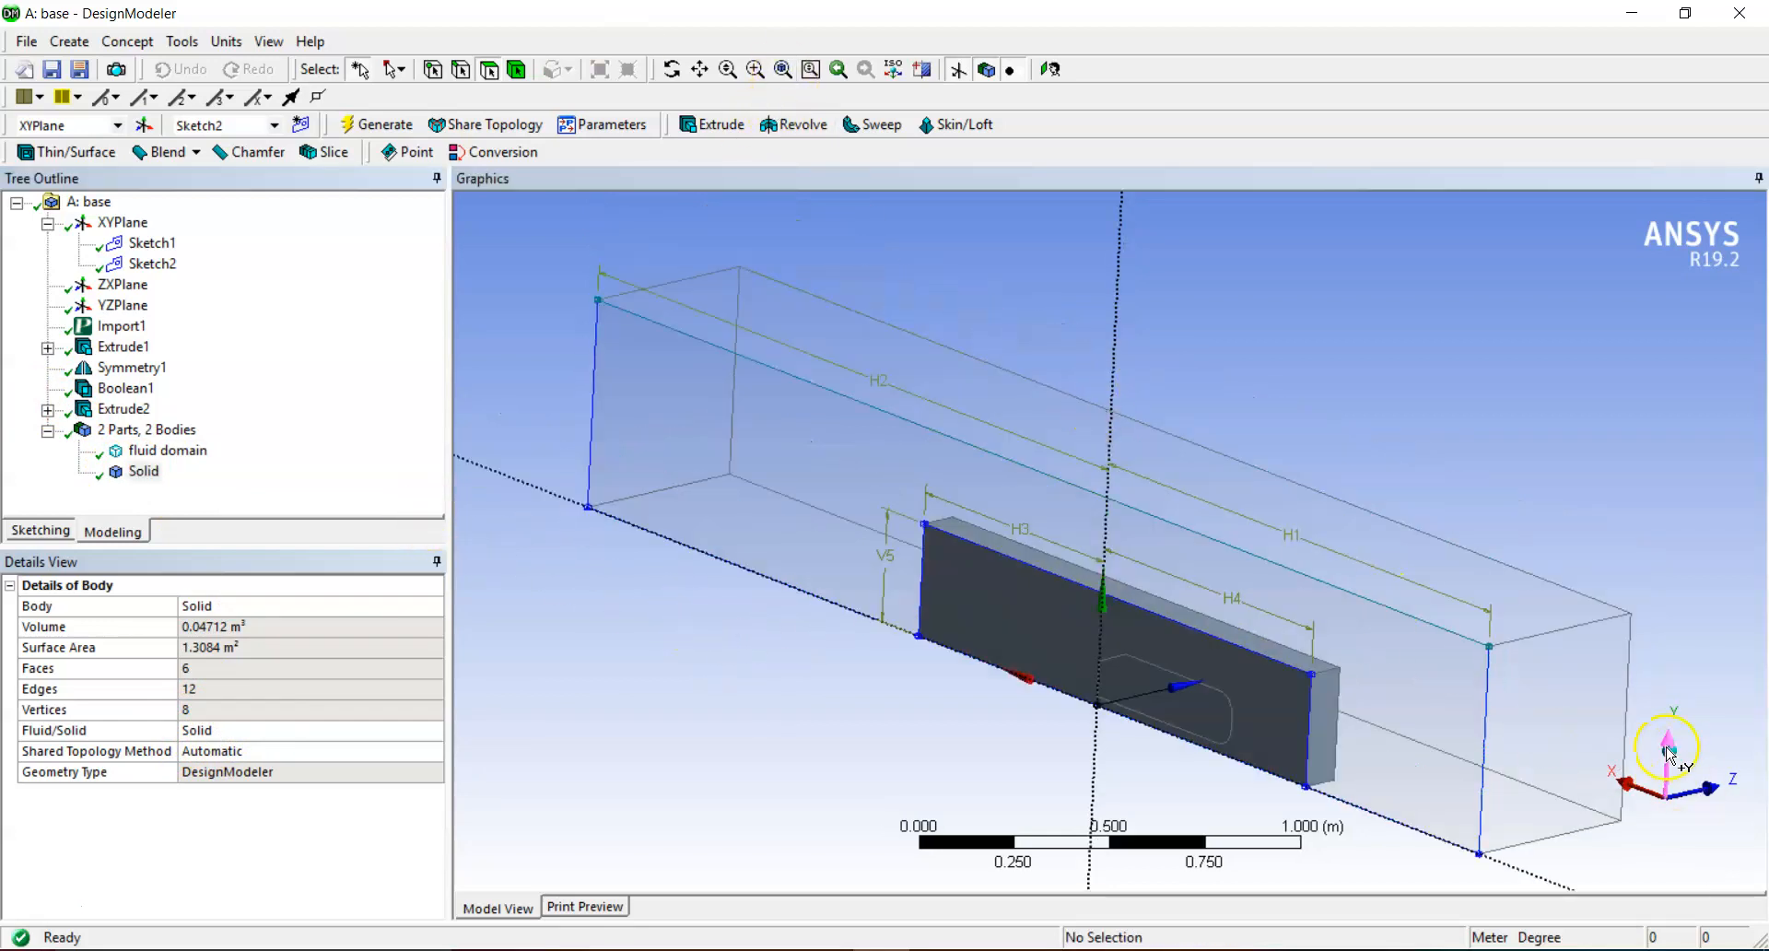
{"action": "left_click", "coordinate": [1693, 762]}
{"action": "left_click", "coordinate": [1693, 763]}
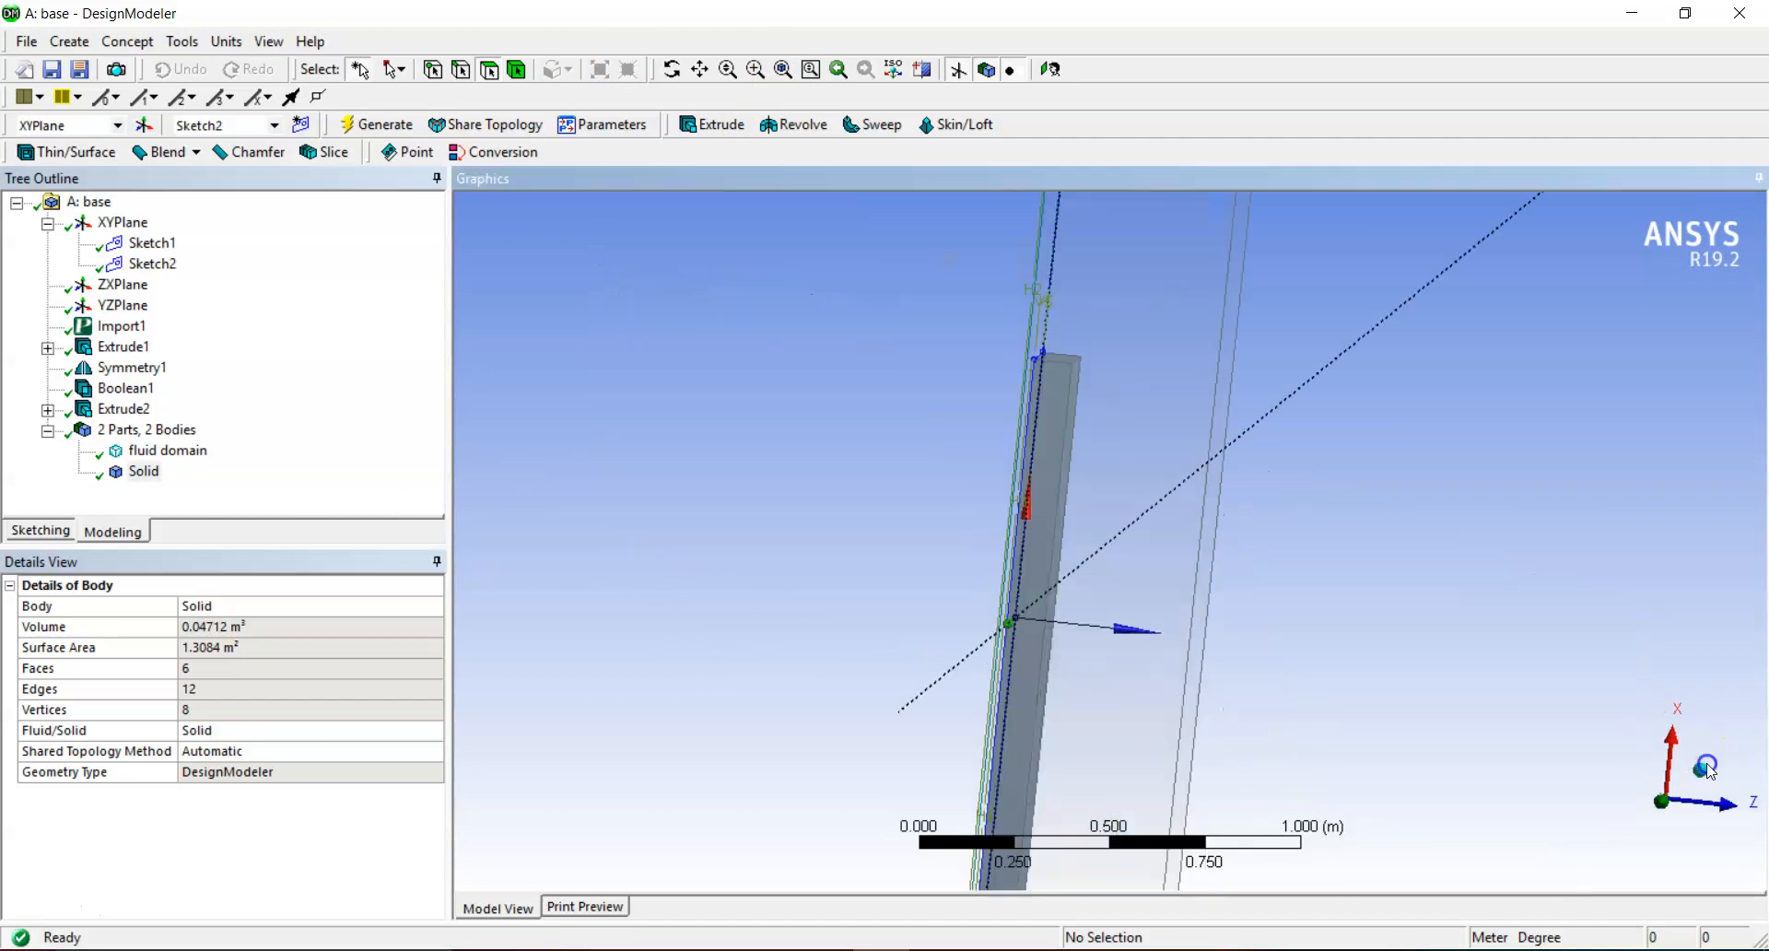
{"action": "left_click", "coordinate": [726, 69]}
{"action": "left_click_drag", "start_coordinate": [575, 282], "coordinate": [500, 327]}
{"action": "left_click", "coordinate": [727, 70]}
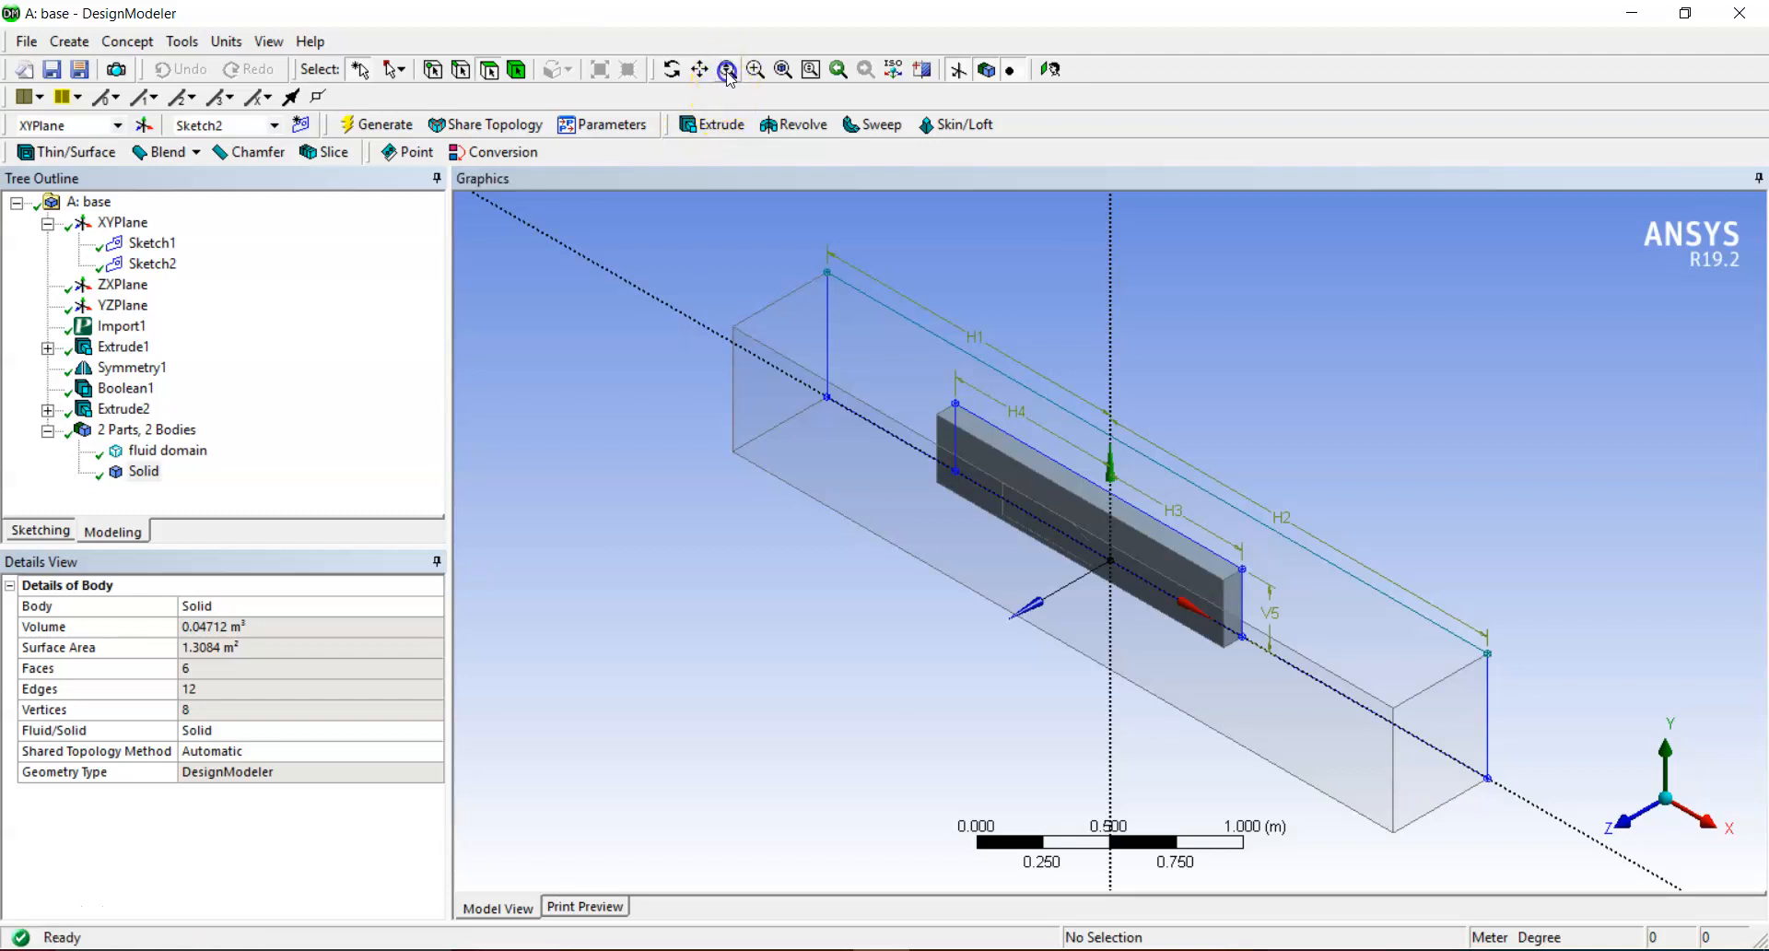